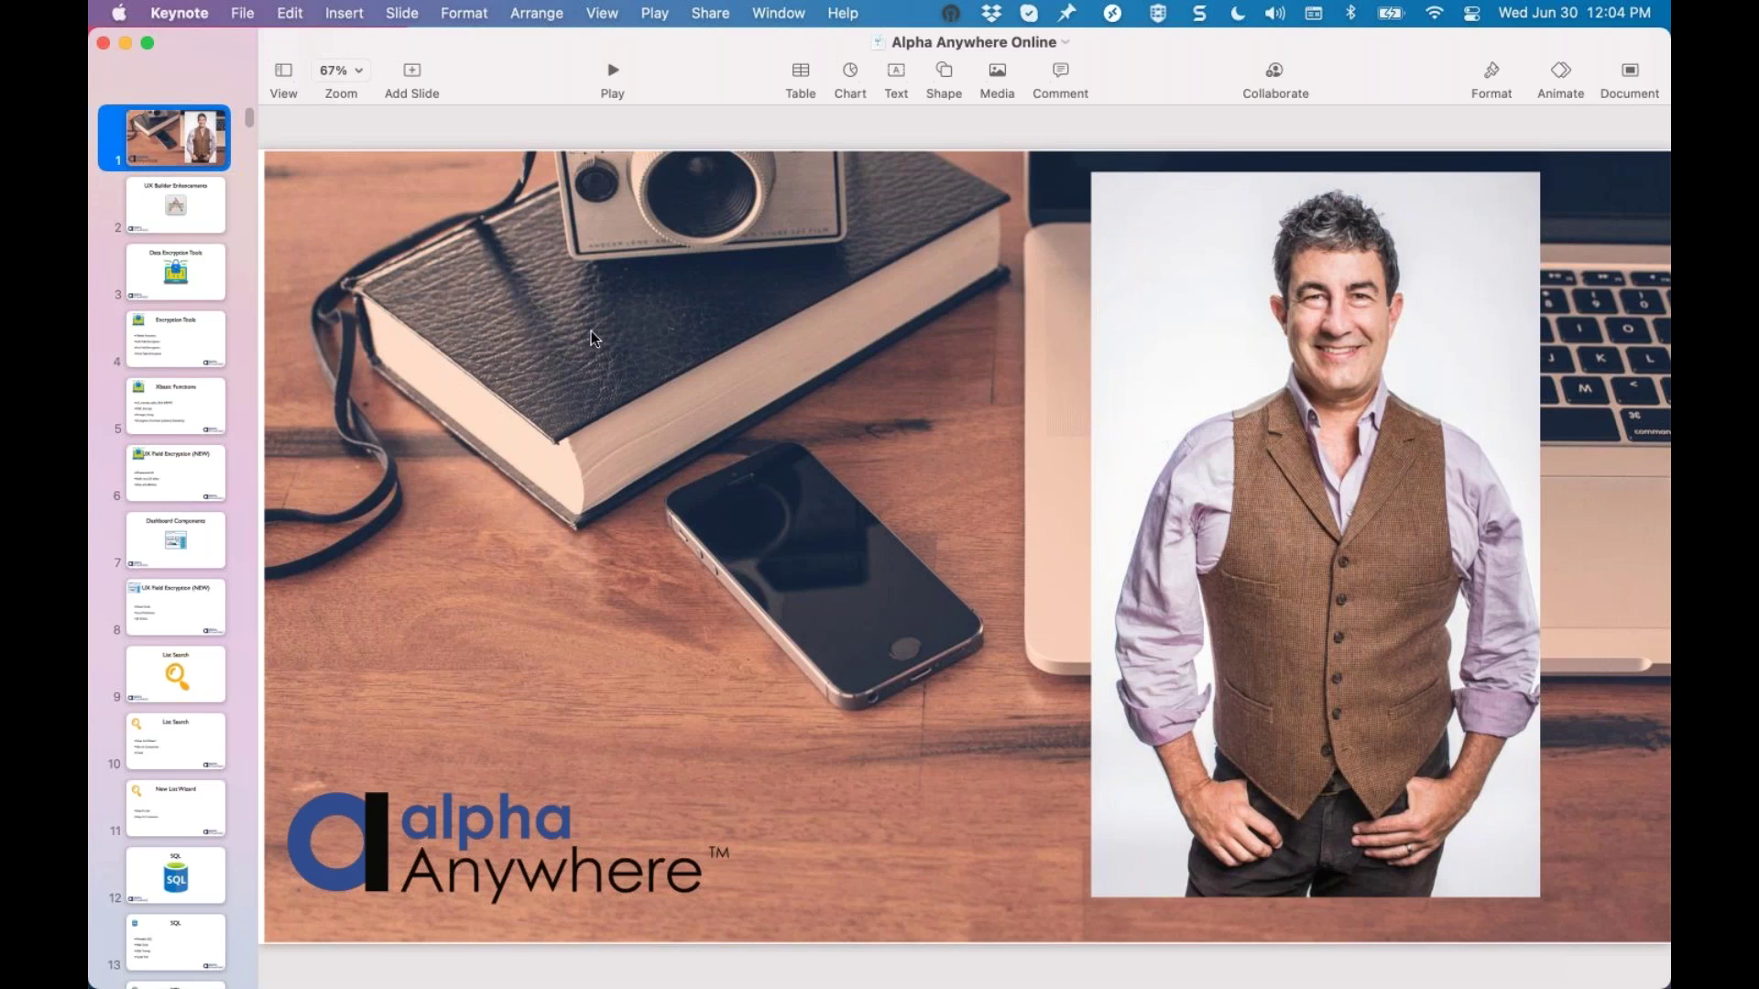
# Show the "UX Builder Enhancements" slide, and switch to the remote desktop running Alpha Anywhere
pyautogui.click(160, 214)
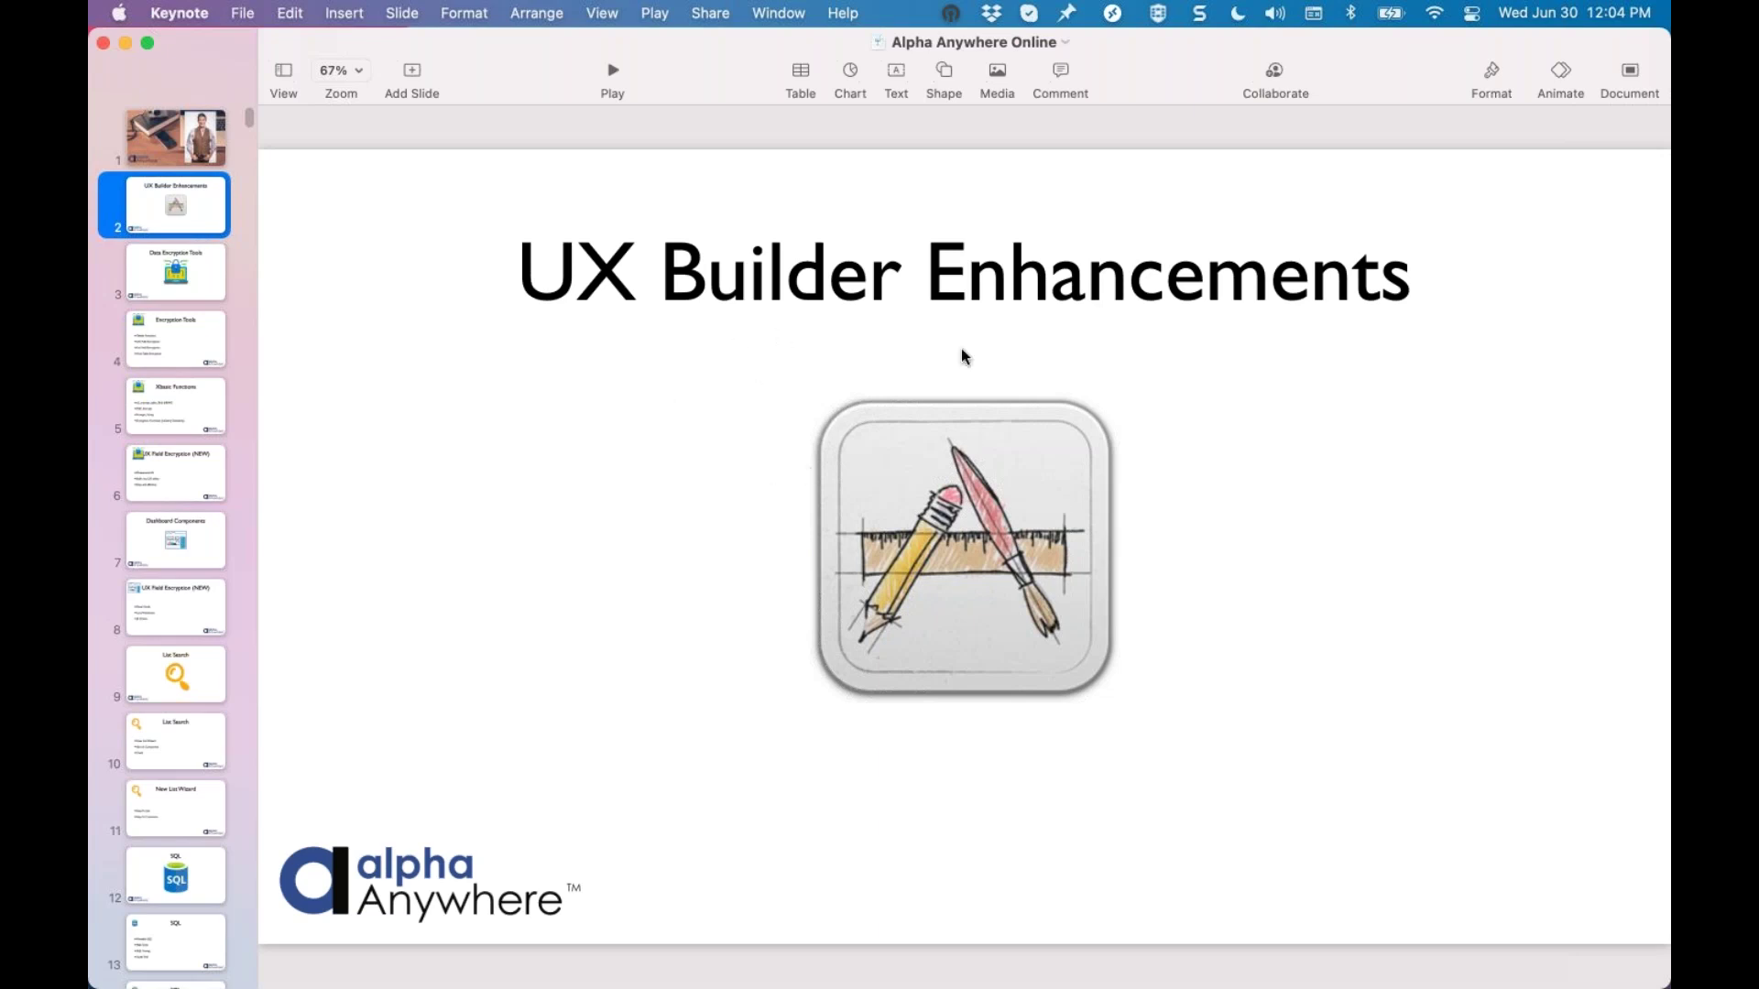
pyautogui.hotkey('ctrl', 'Up')
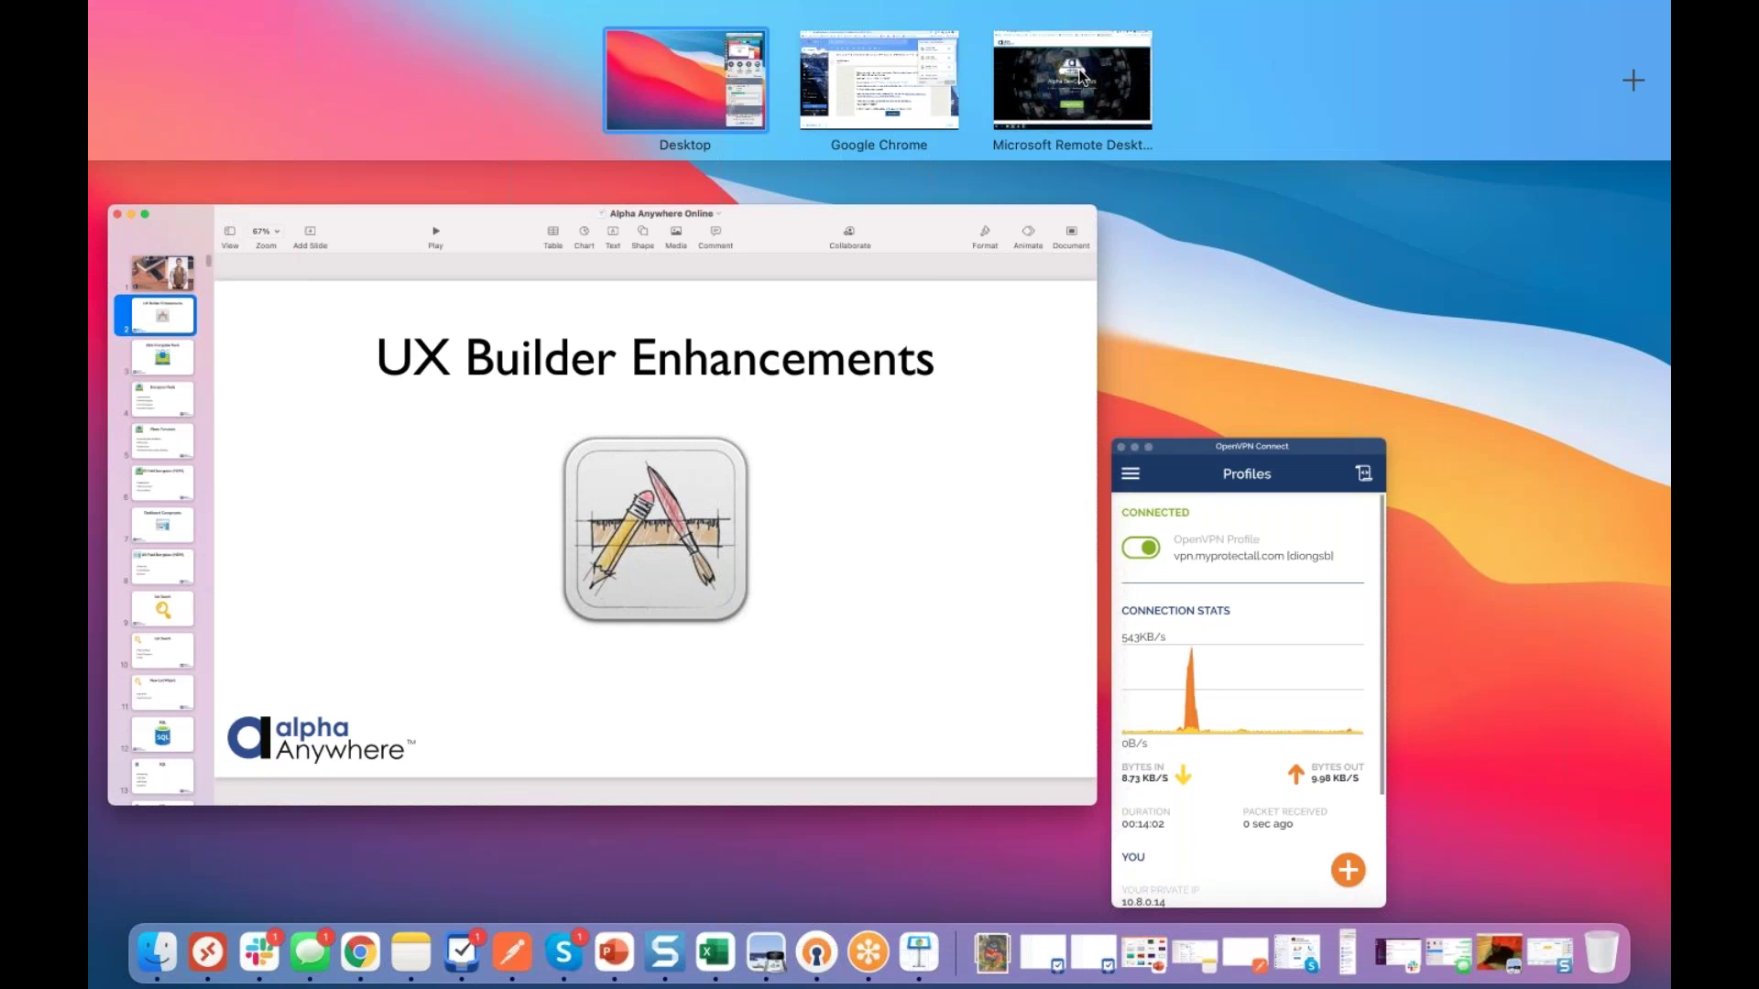
pyautogui.click(1080, 79)
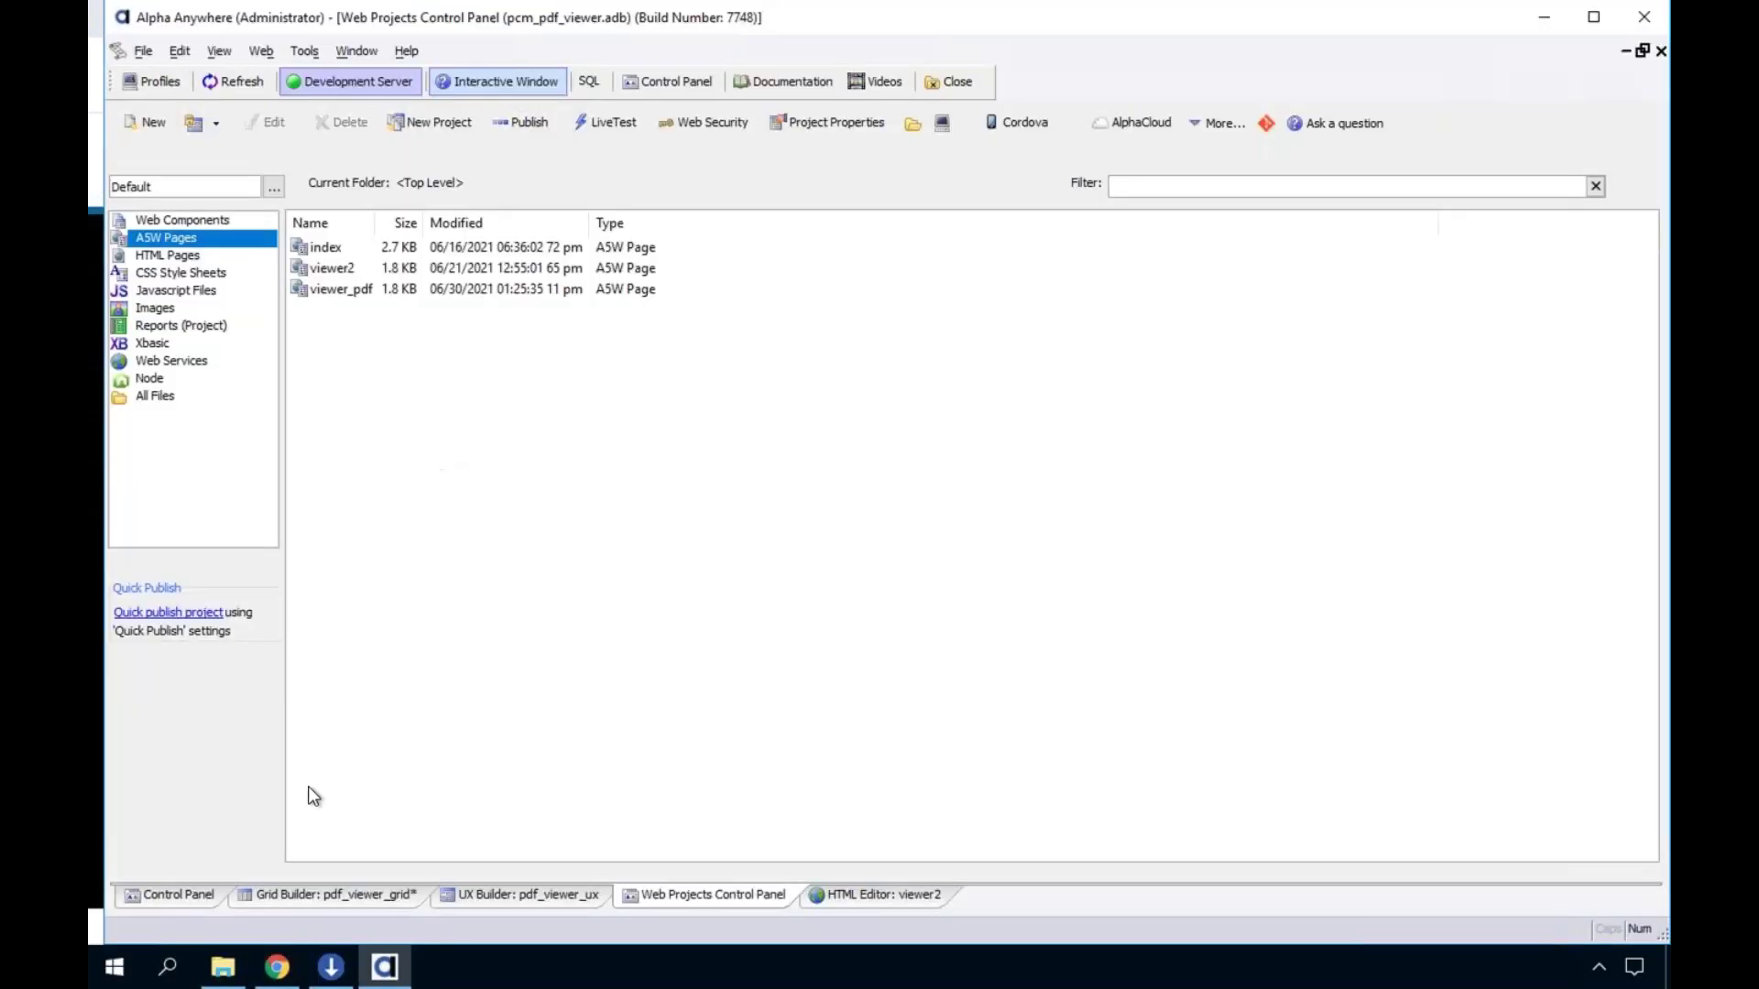
# Open the sql_demonstration.adb workspace and bring up the customer_ux component in a maximized UX Builder window
pyautogui.click(144, 51)
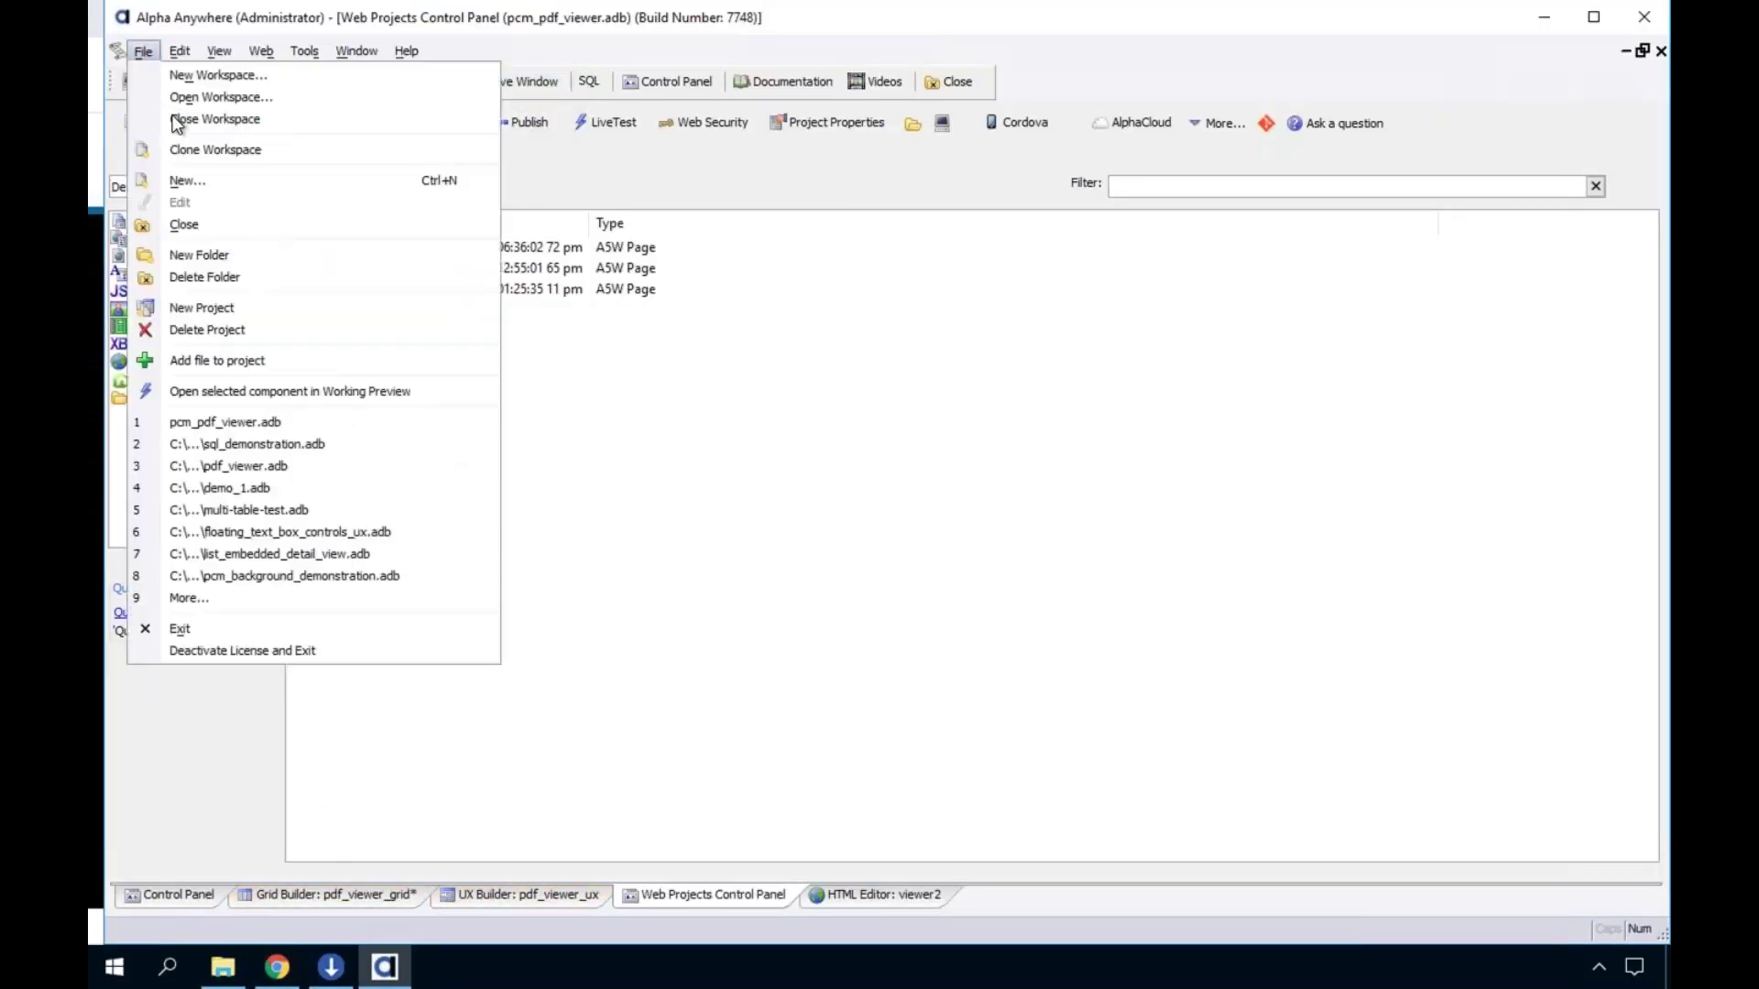
pyautogui.click(237, 445)
pyautogui.click(804, 566)
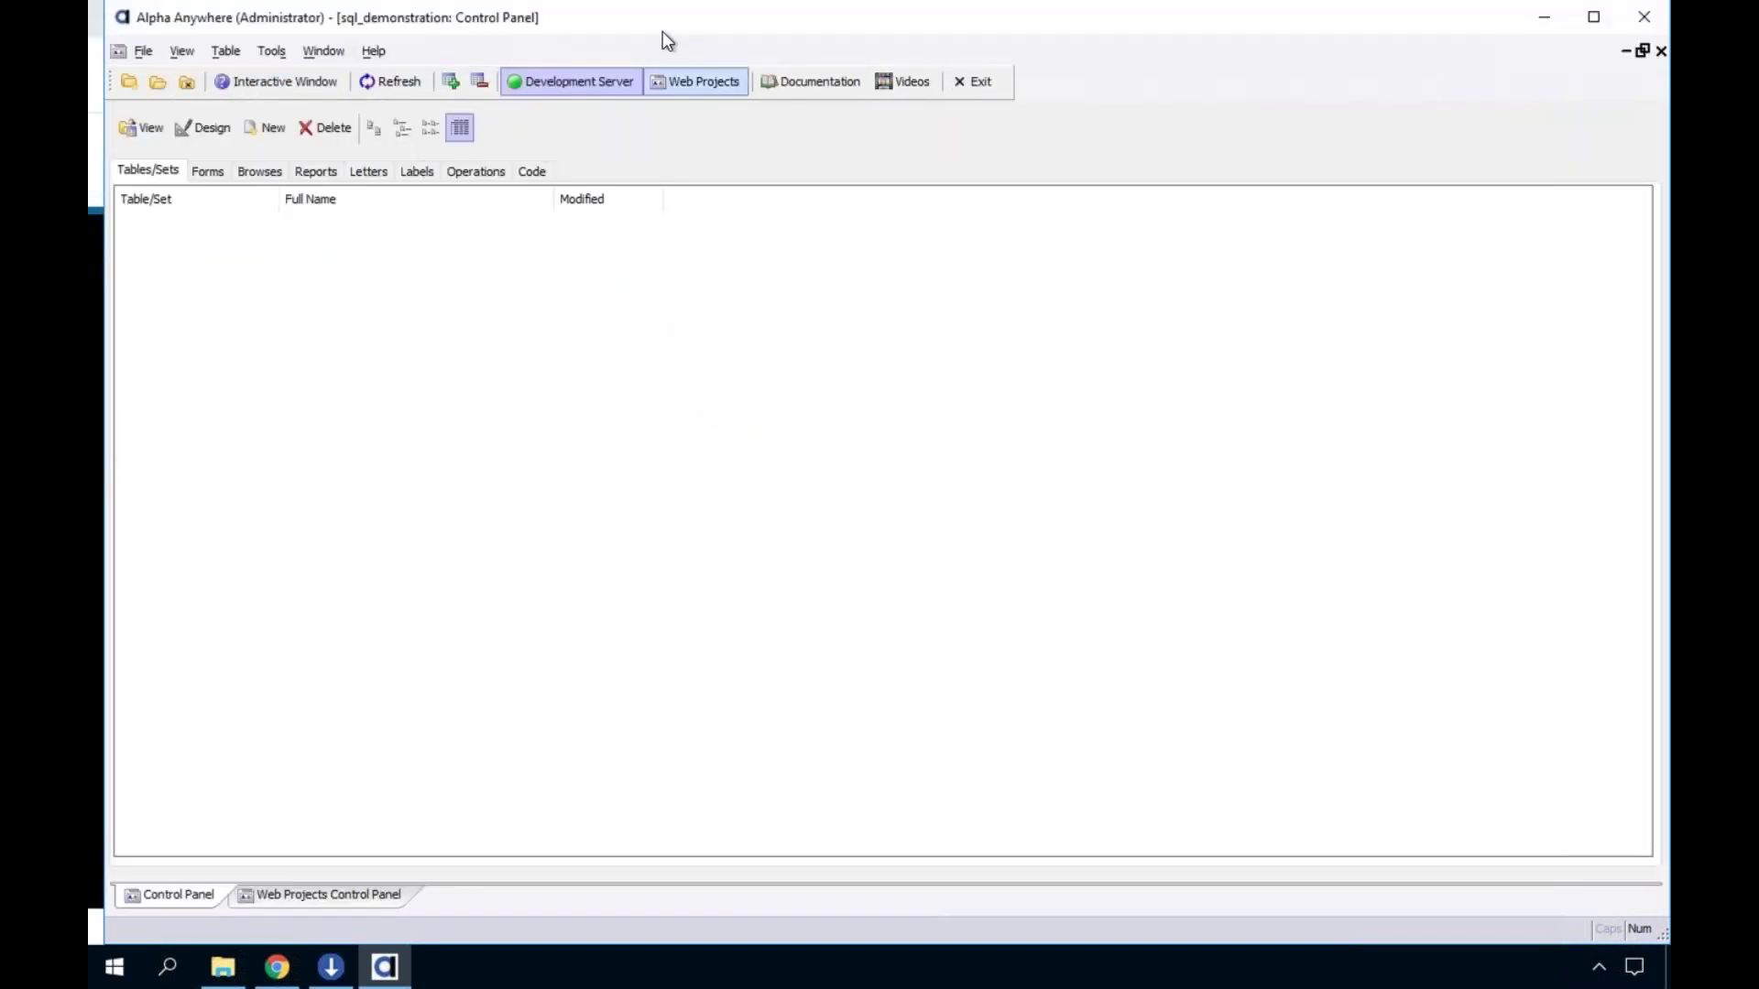
pyautogui.click(334, 897)
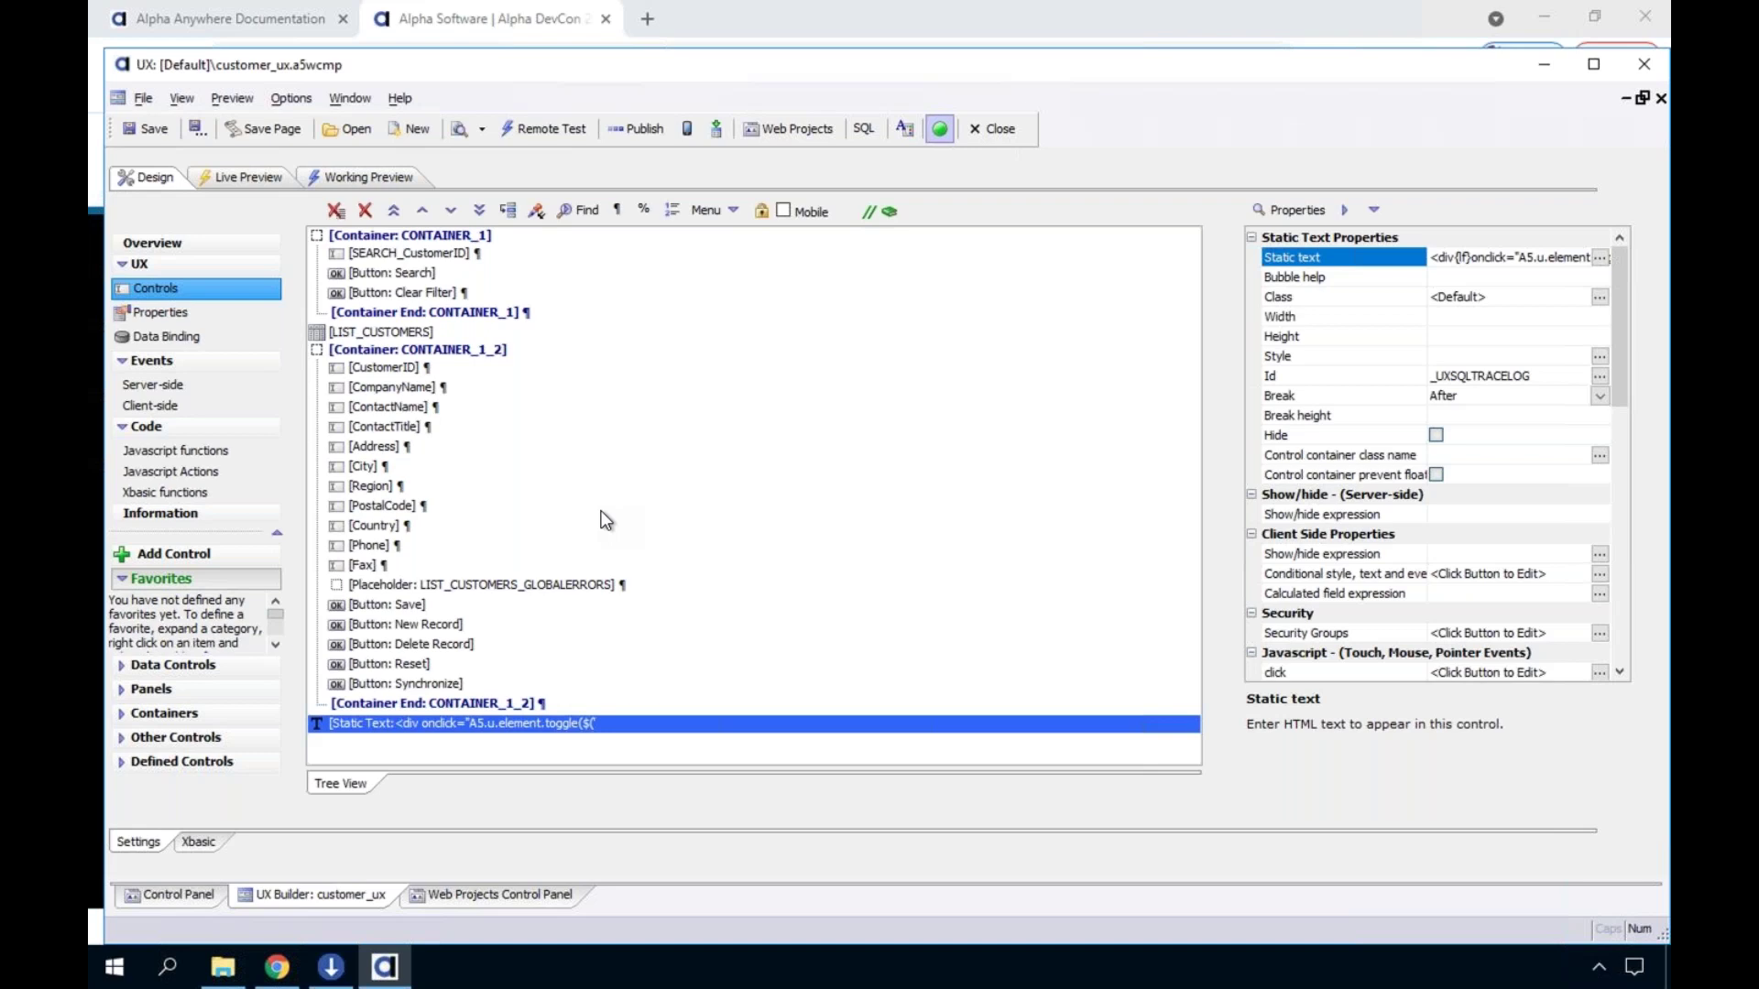
pyautogui.press('super+Up')
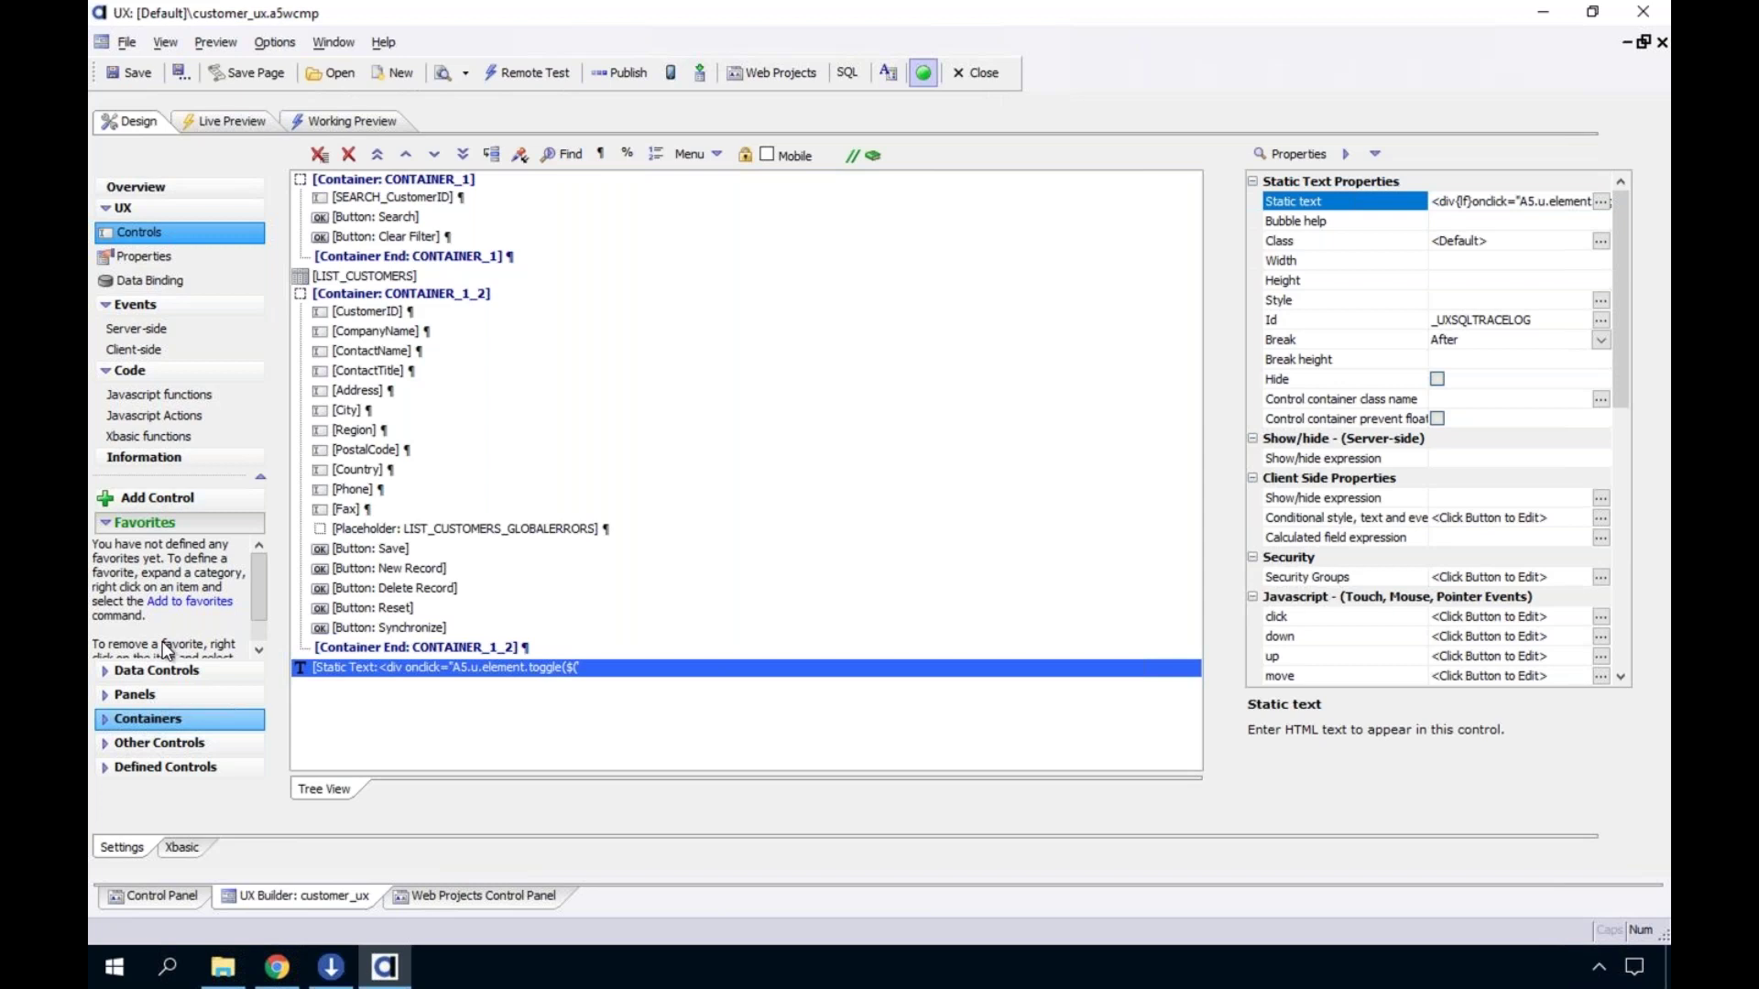
# Look through the list of controls that can be added, and check the label alignment choices for the CustomerID control
pyautogui.click(188, 502)
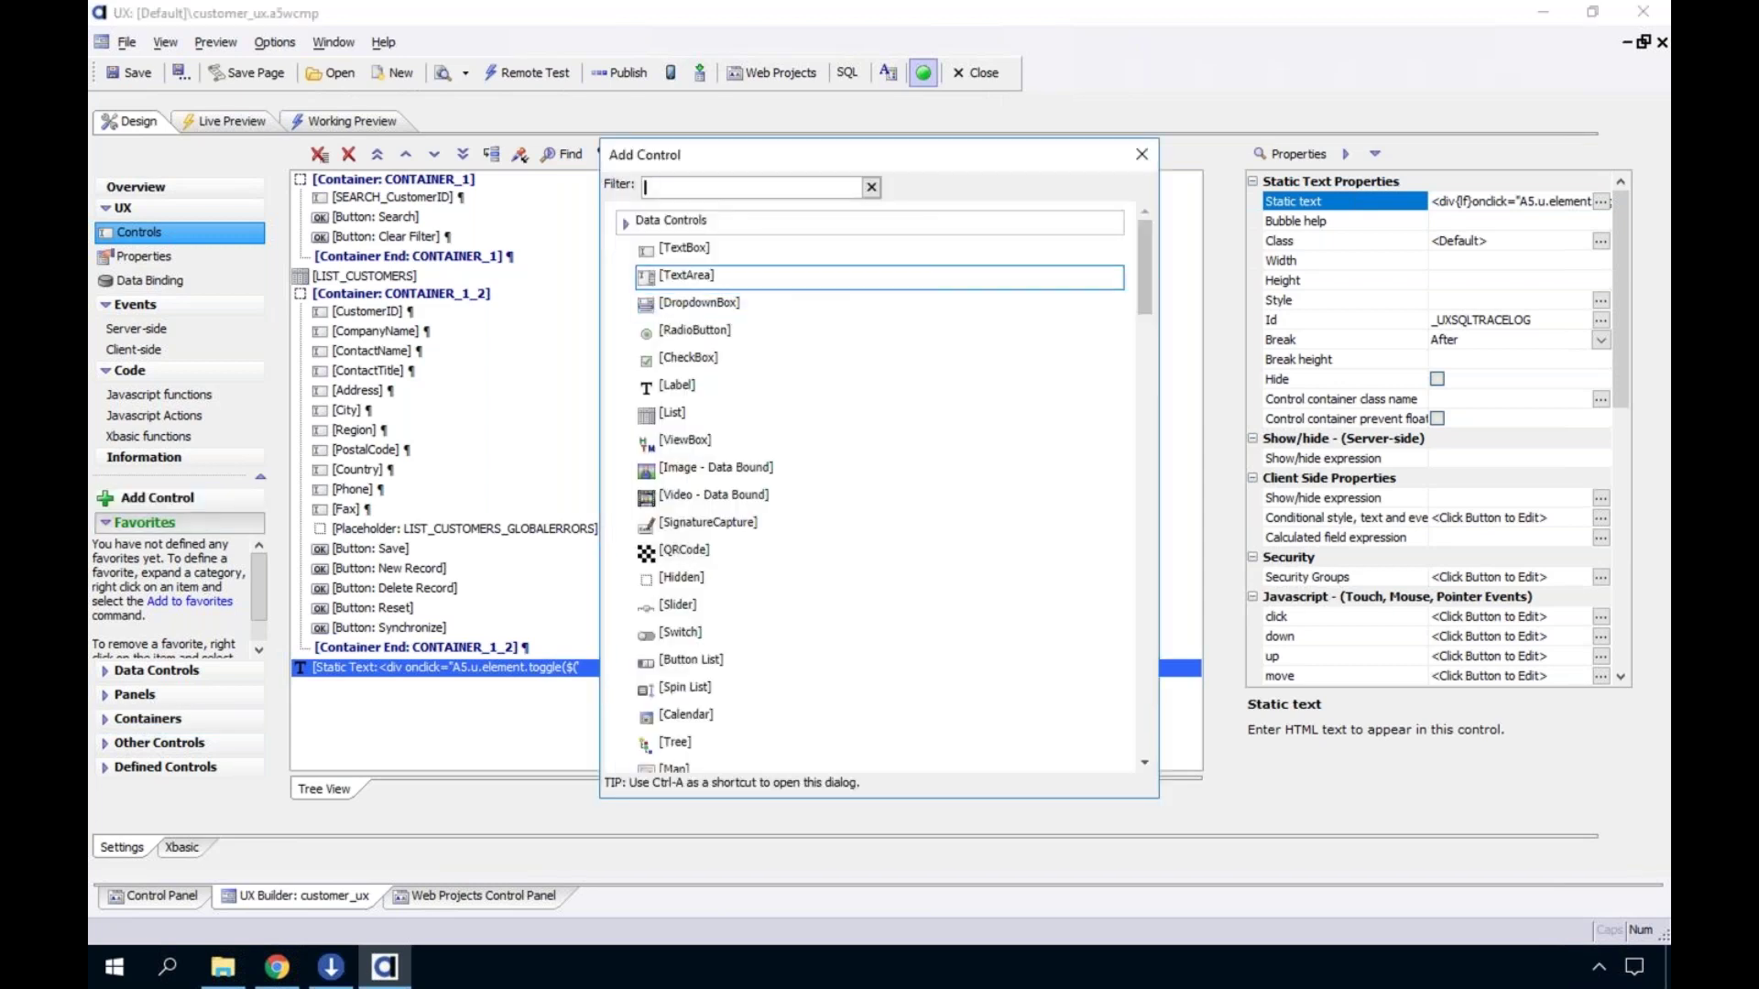
pyautogui.press('Escape')
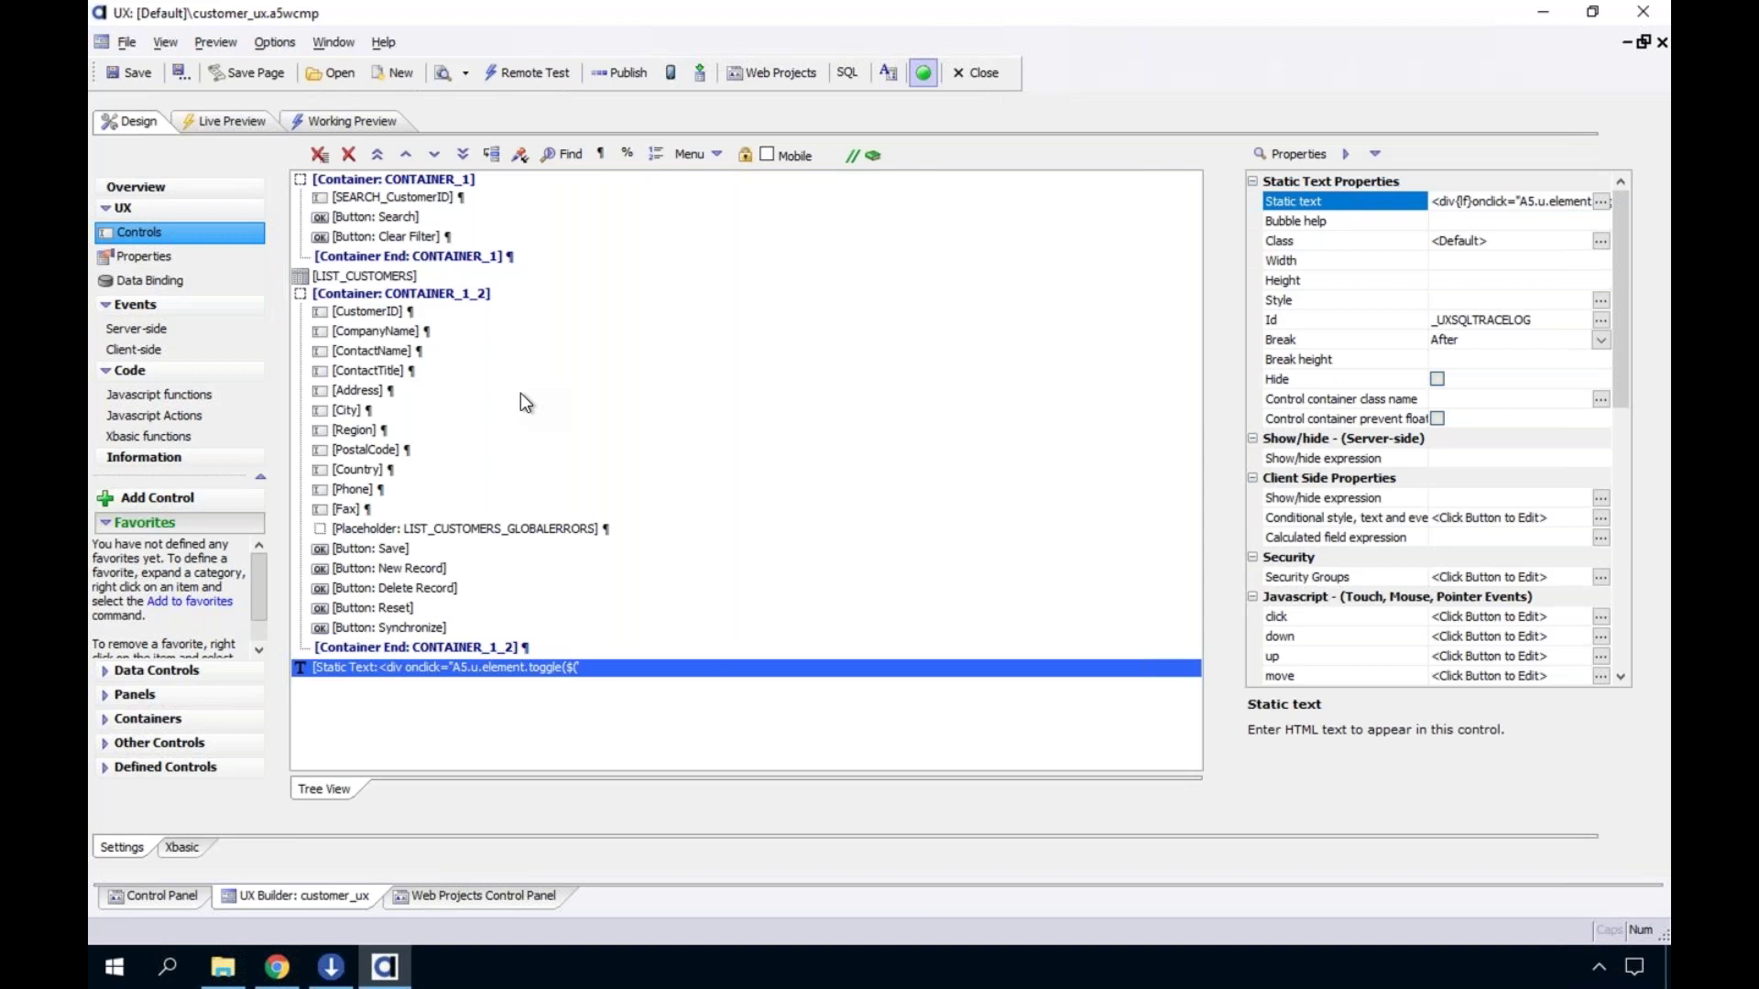
pyautogui.click(374, 312)
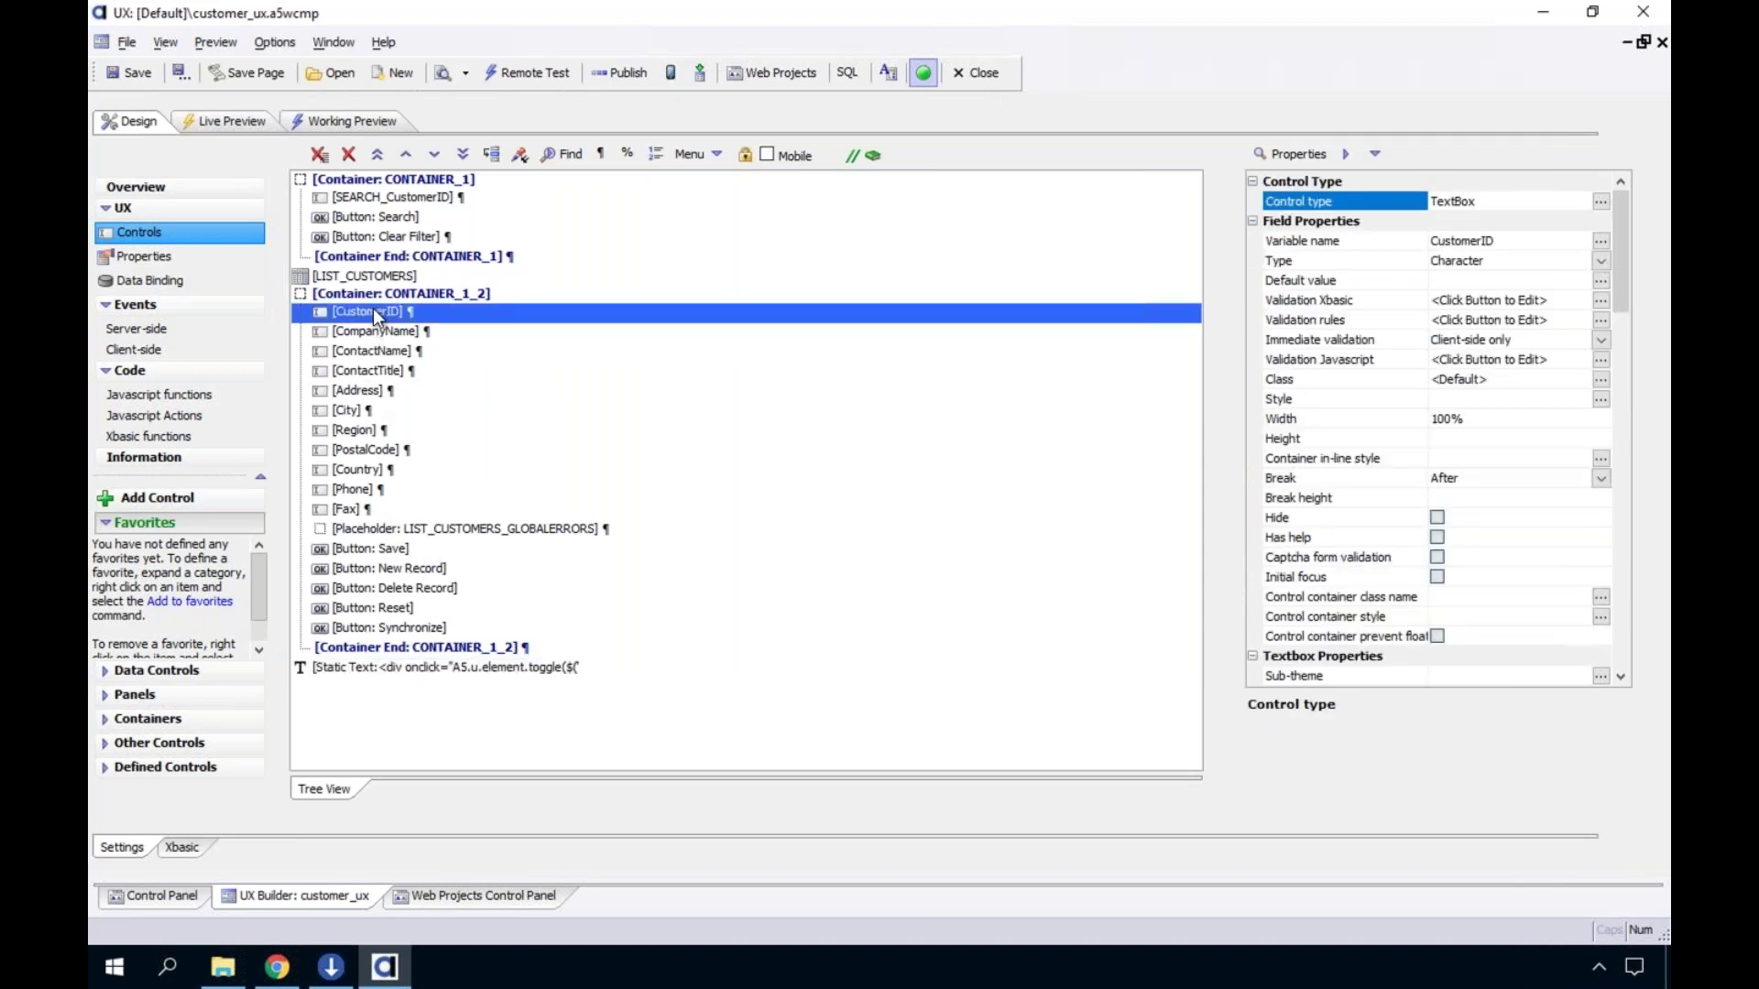
pyautogui.rightClick(372, 310)
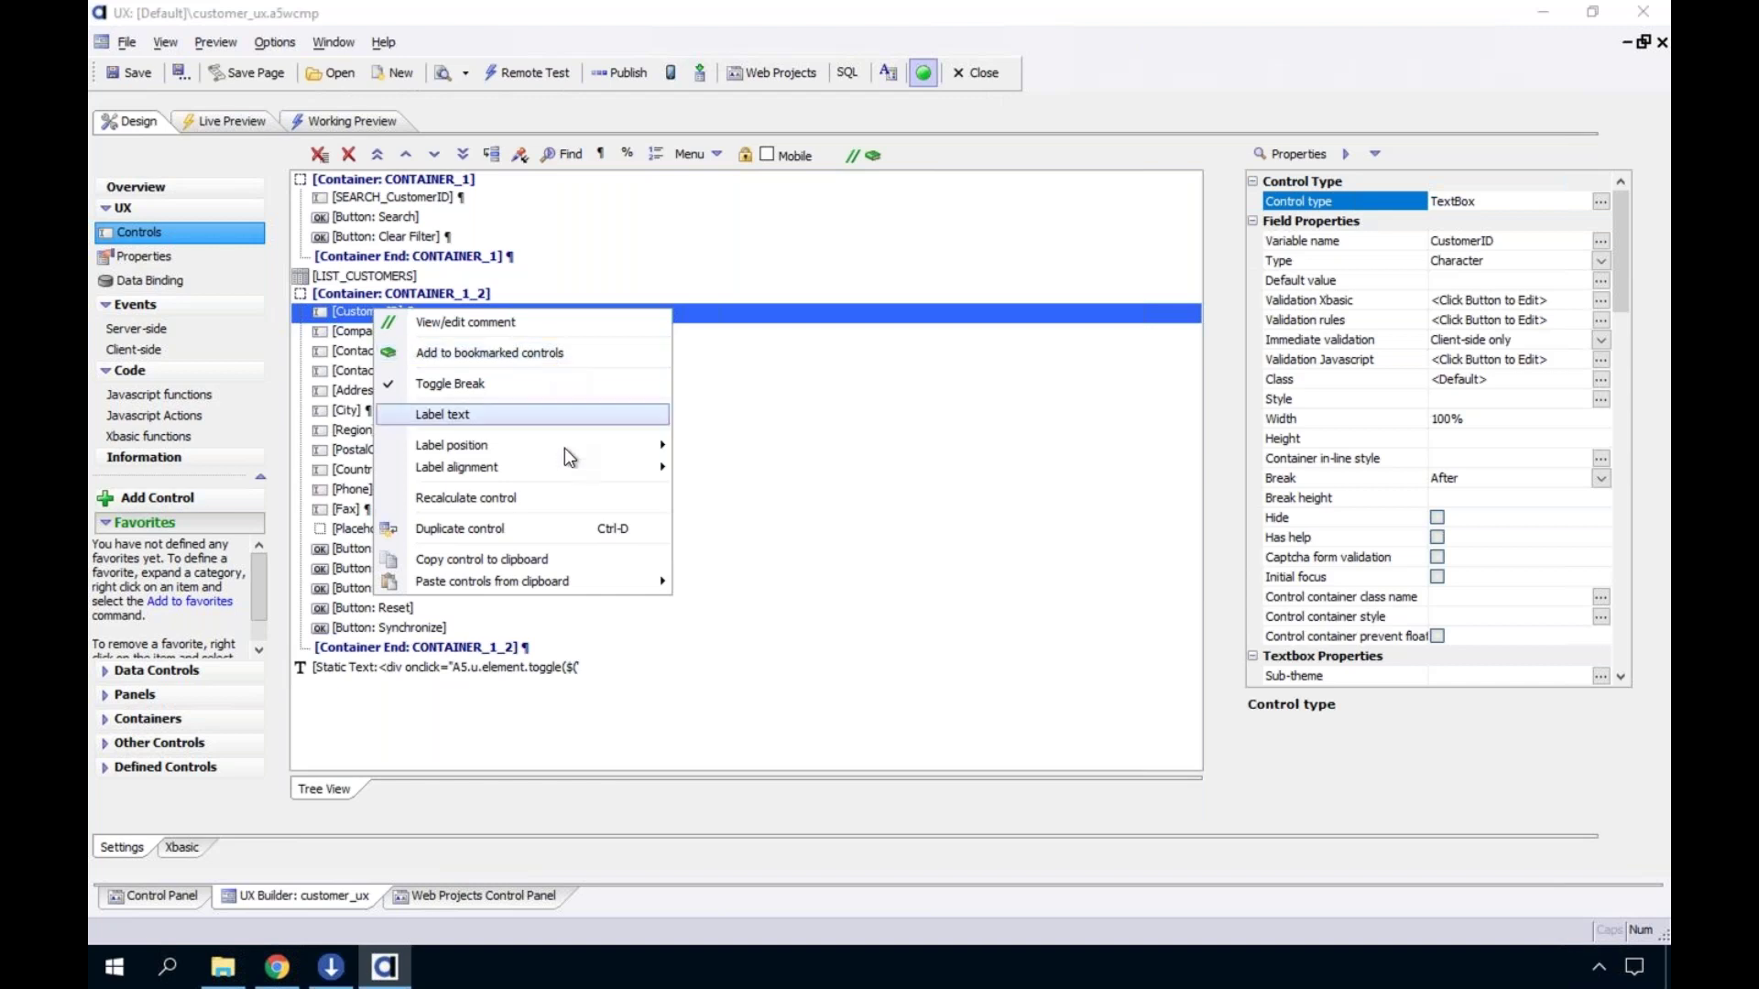
pyautogui.moveTo(564, 448)
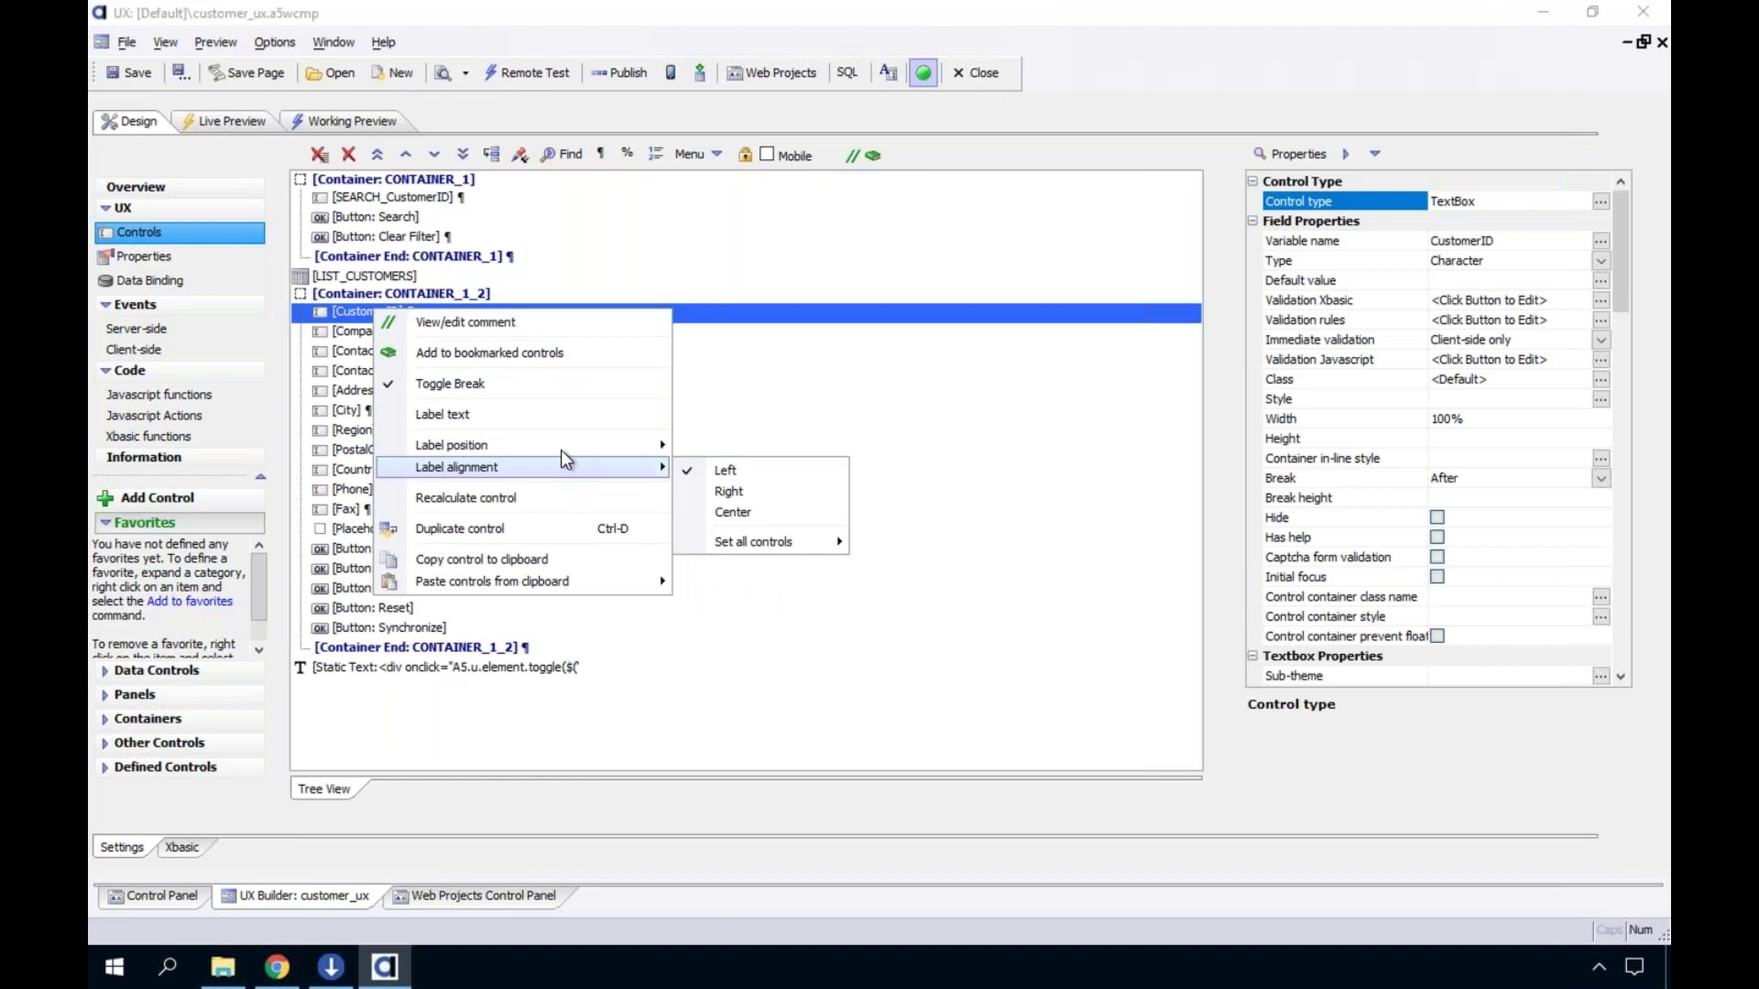
pyautogui.click(922, 143)
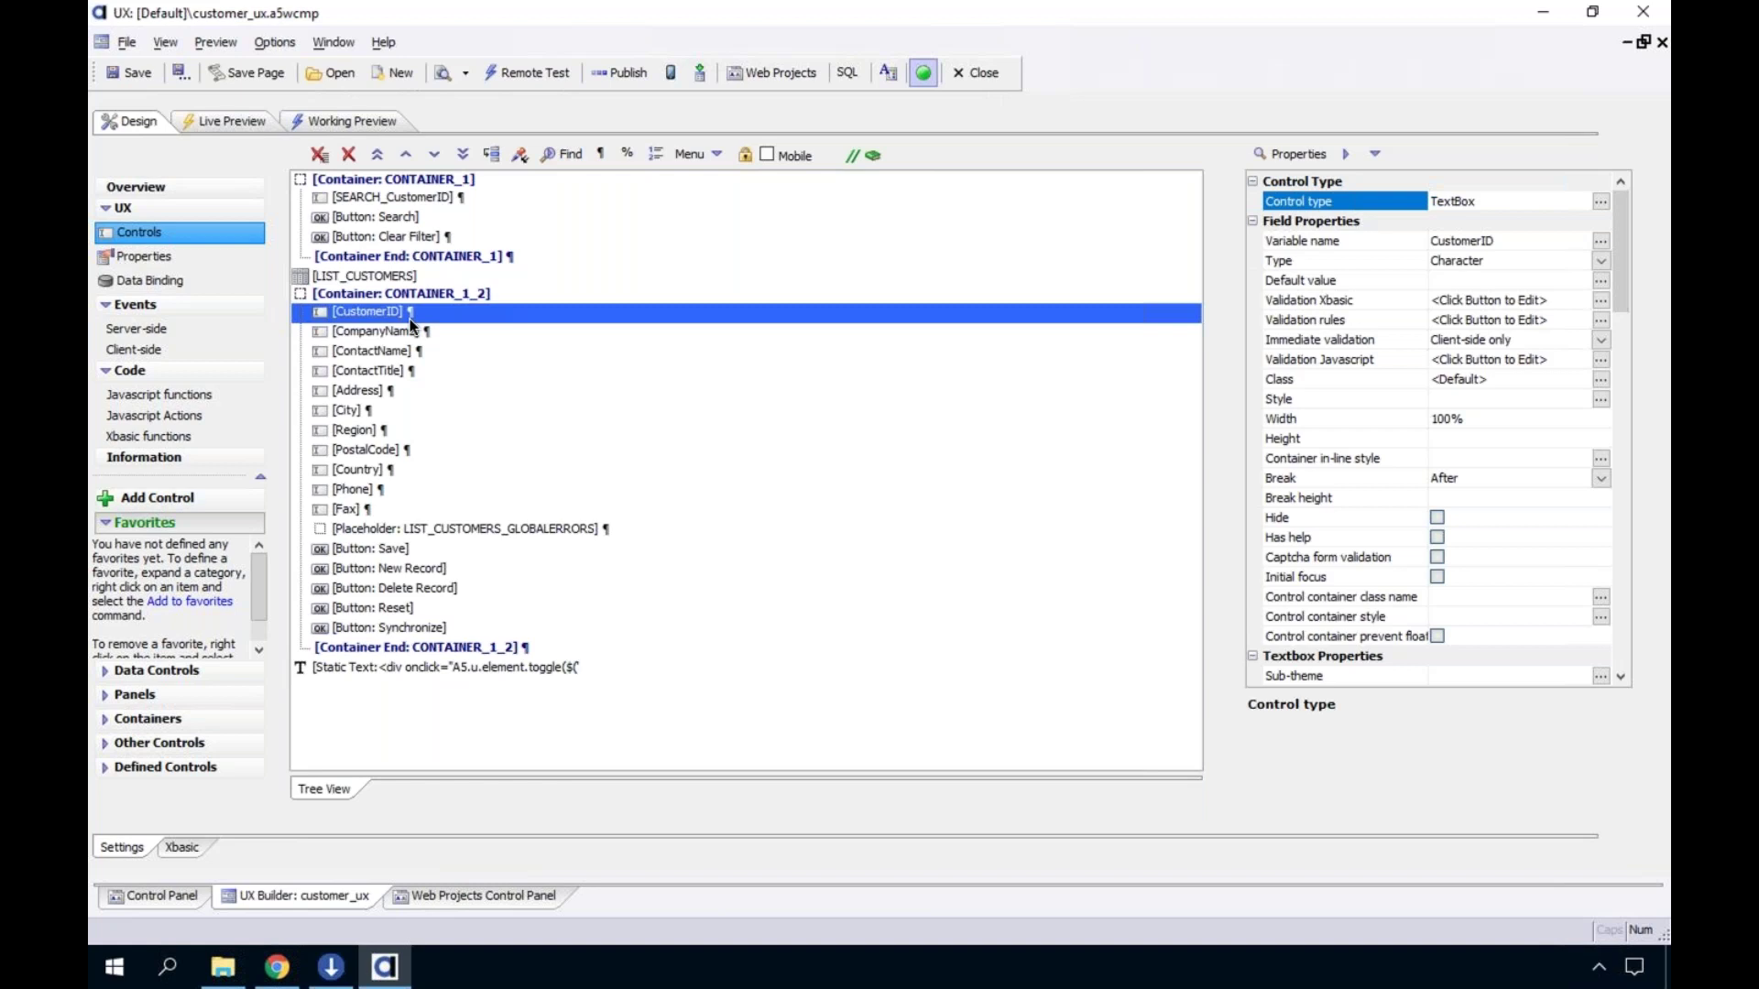
# Examine the label text, position and alignment settings among the CustomerID control's Field Label properties
pyautogui.click(1625, 601)
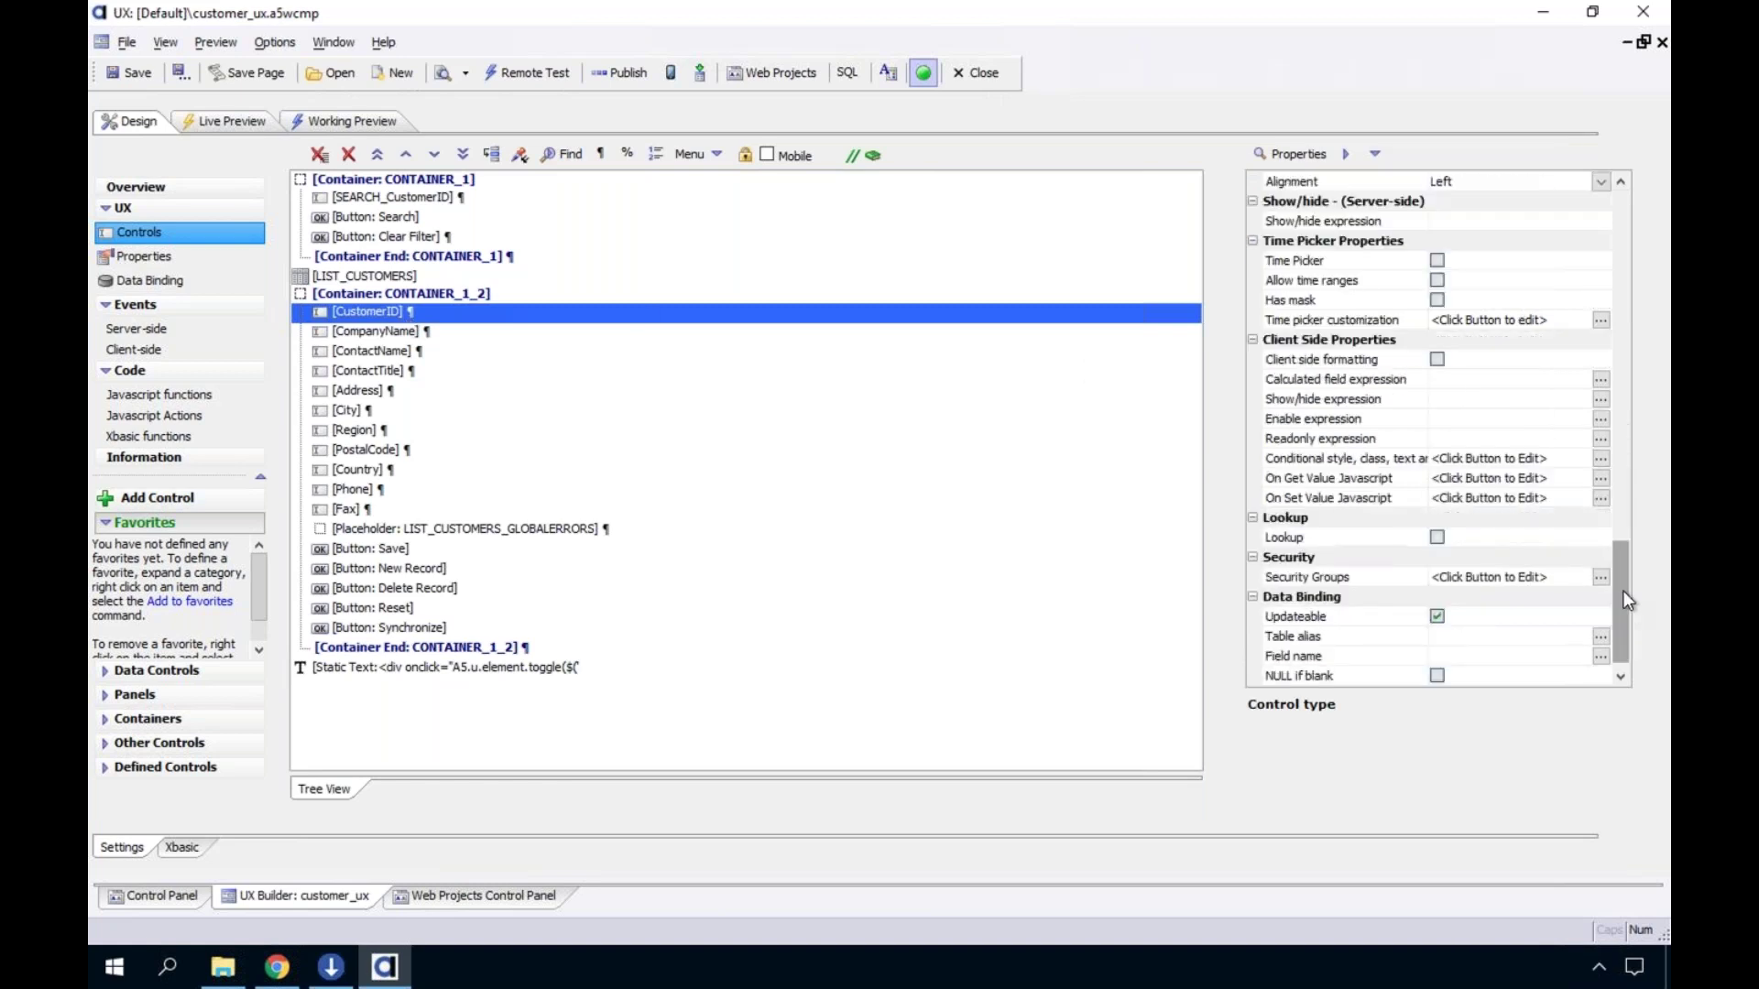
pyautogui.moveTo(1625, 560); pyautogui.dragTo(1623, 491)
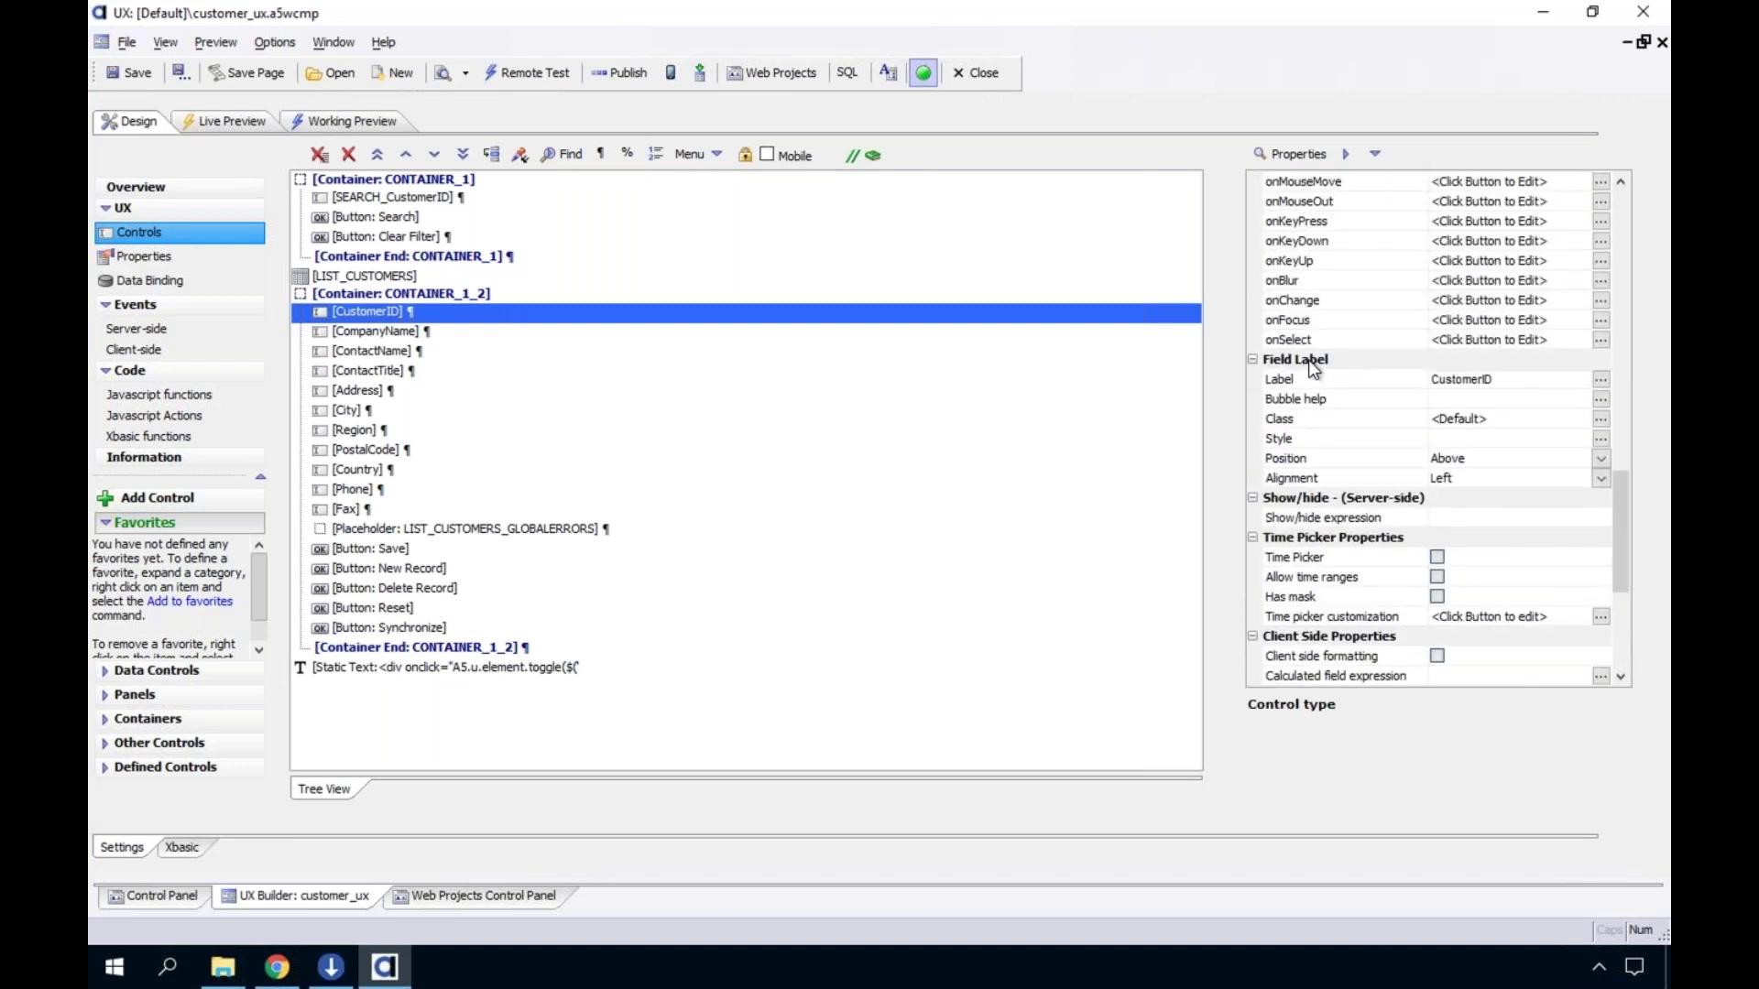
pyautogui.click(1386, 375)
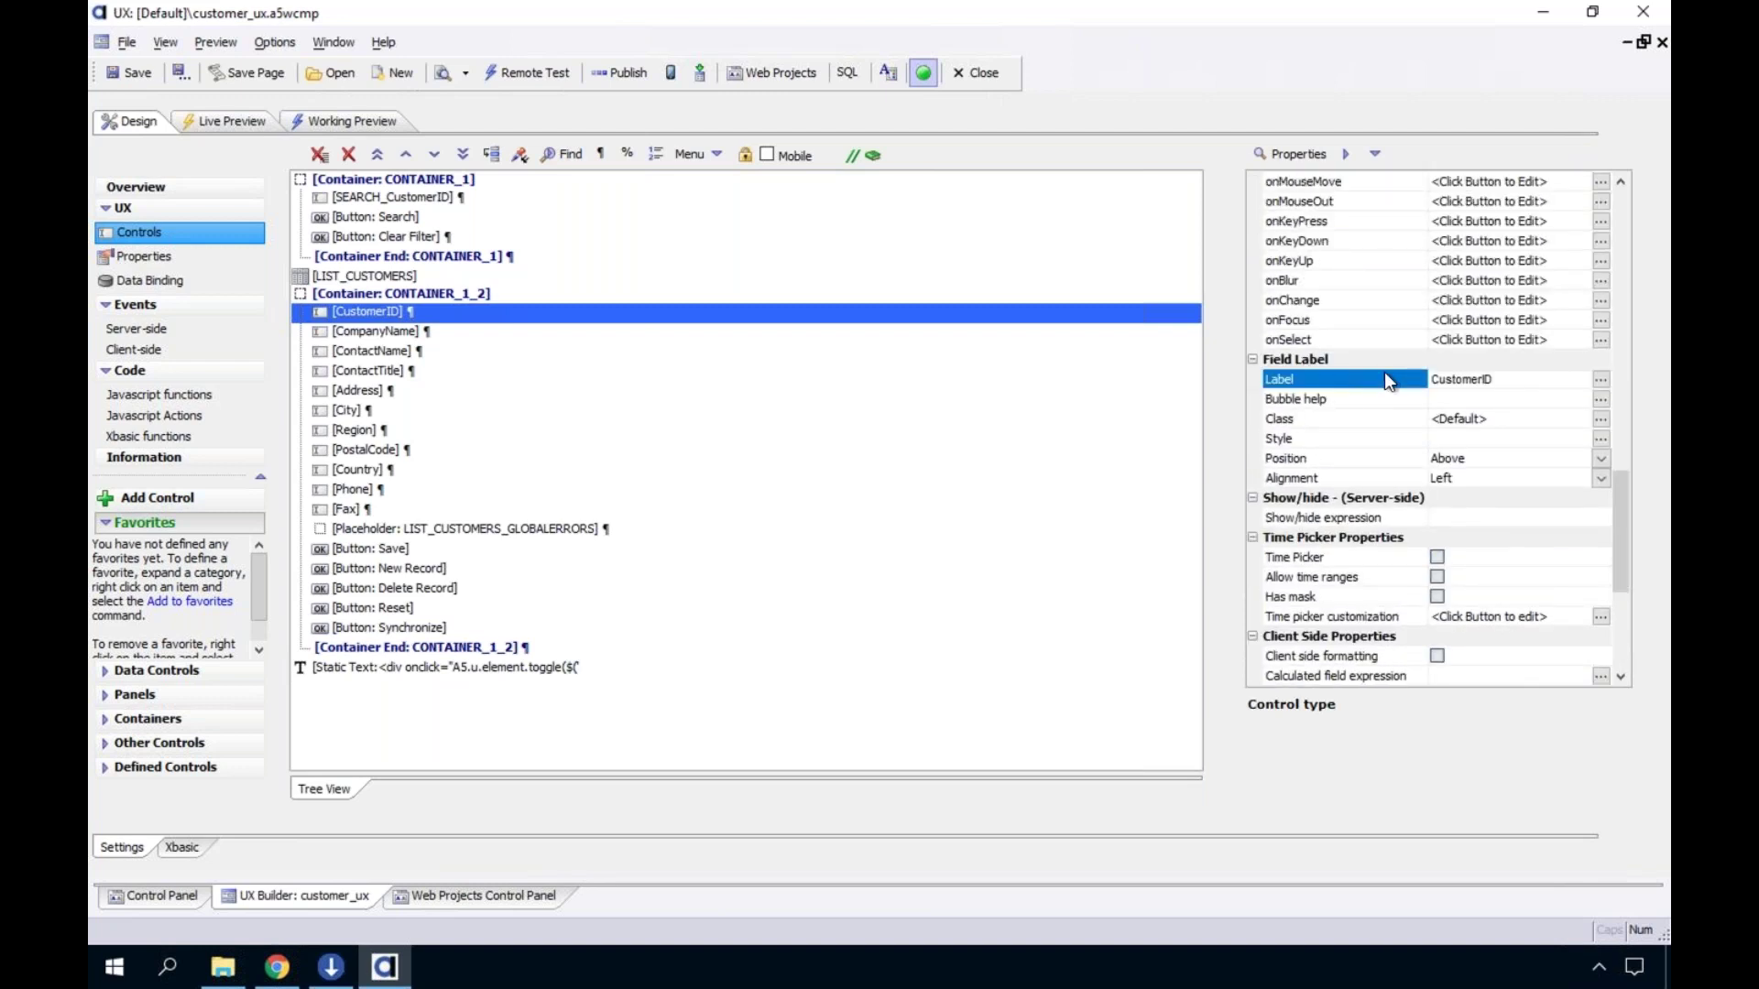
pyautogui.click(1382, 459)
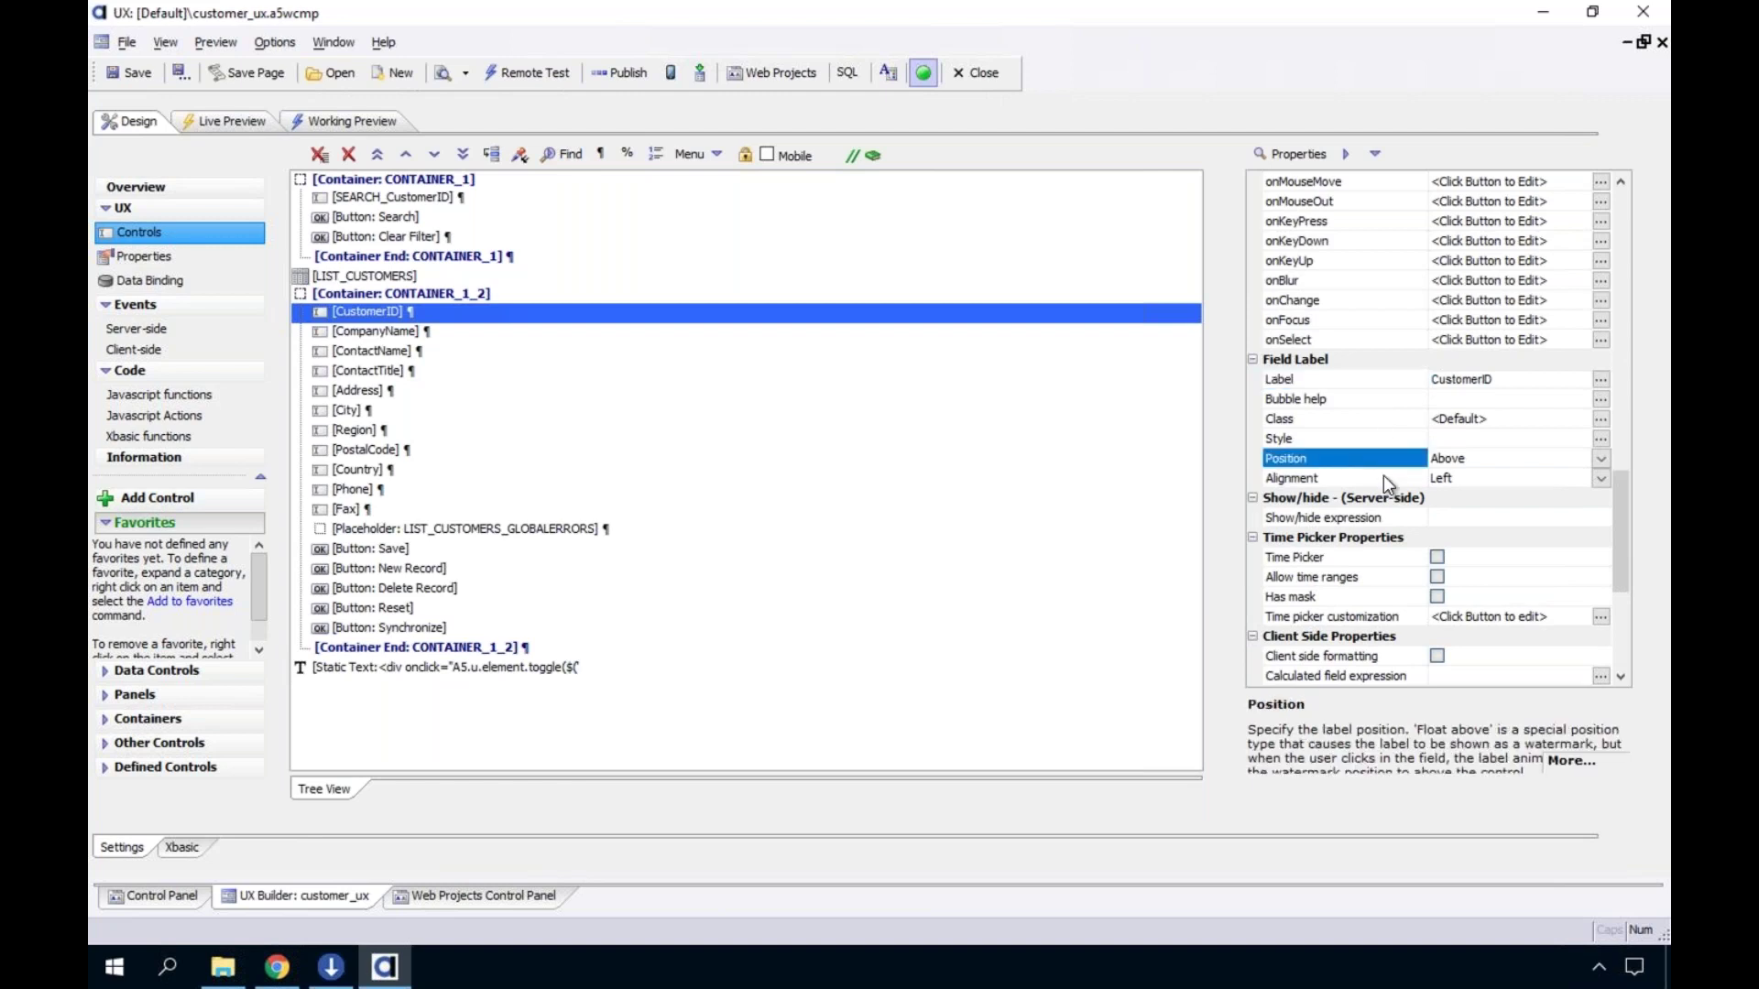
pyautogui.click(1383, 476)
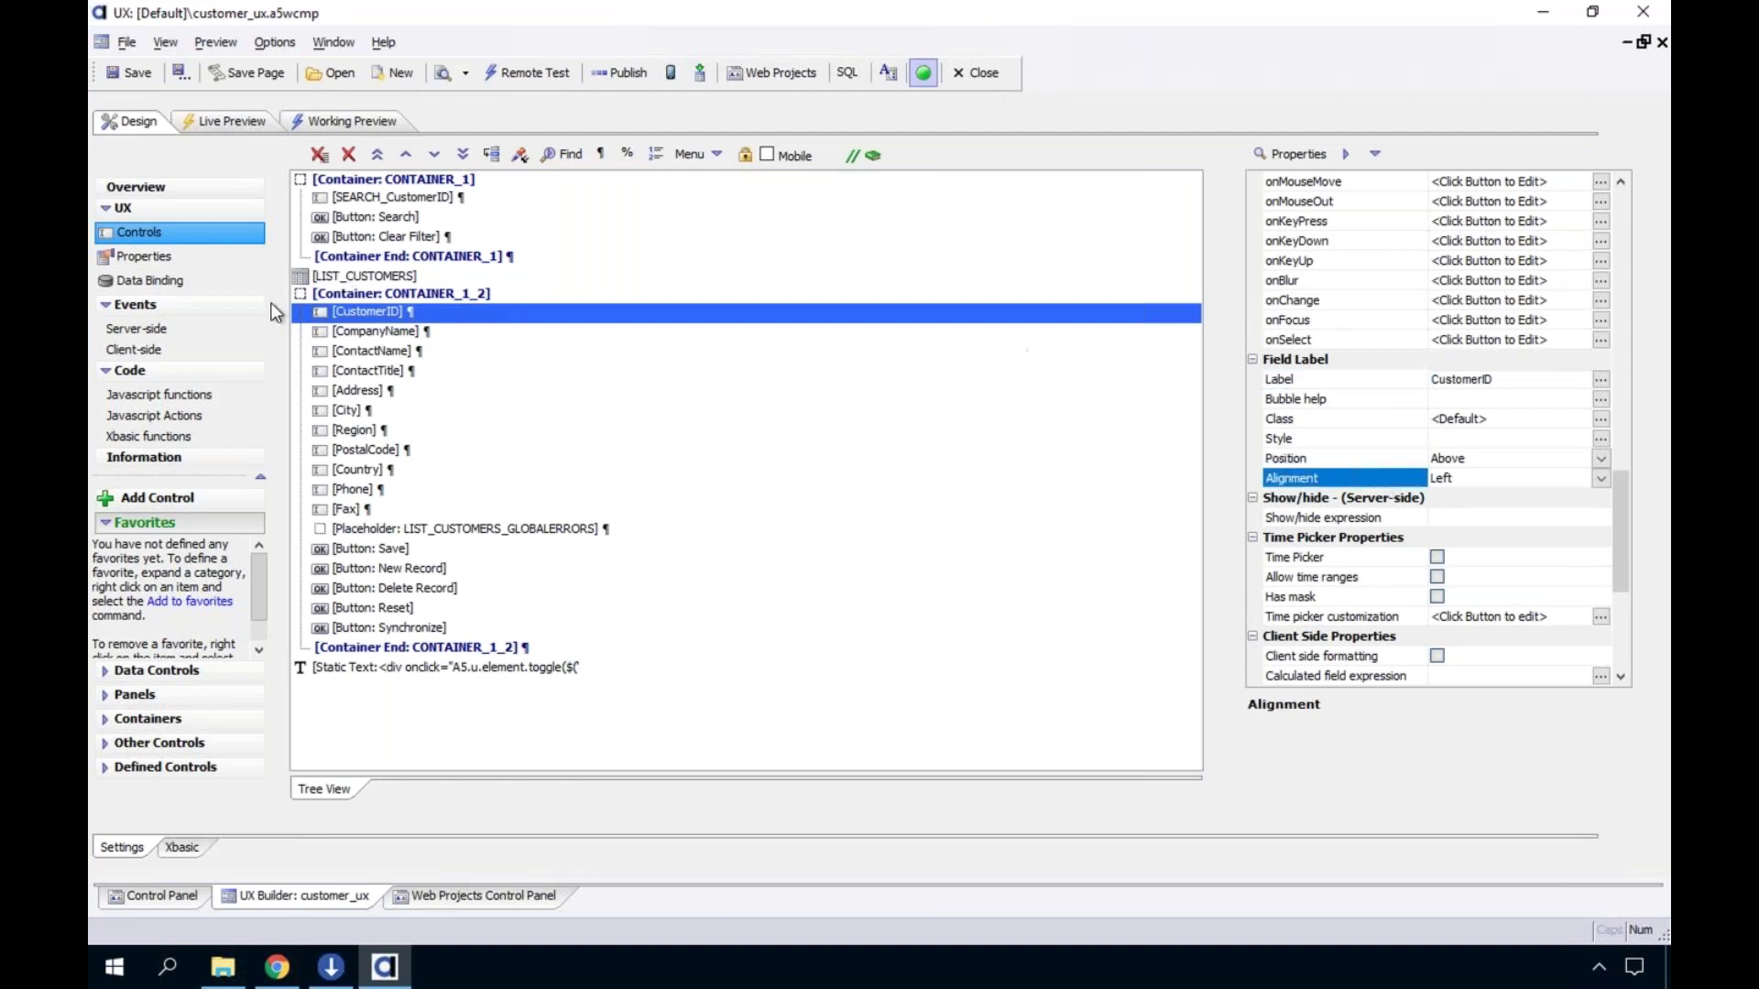
# Examine the quick label position and label alignment choices for CustomerID, including those that apply to all controls
pyautogui.rightClick(372, 310)
pyautogui.moveTo(486, 449)
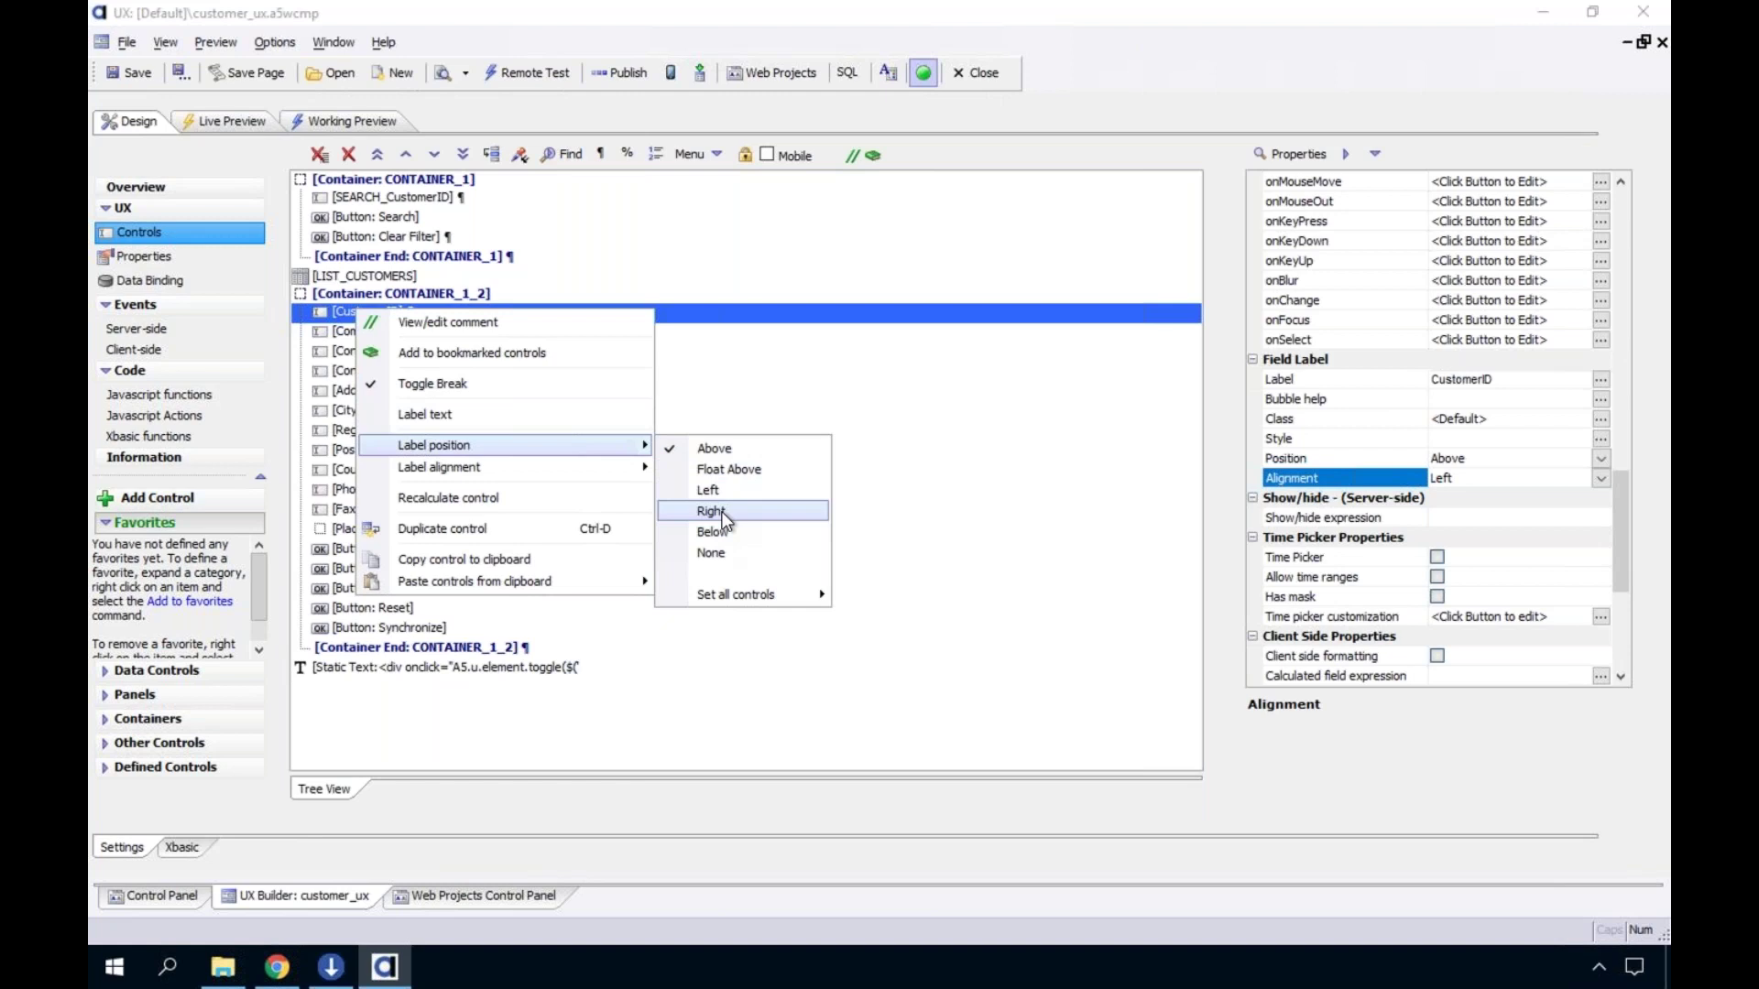
pyautogui.moveTo(580, 471)
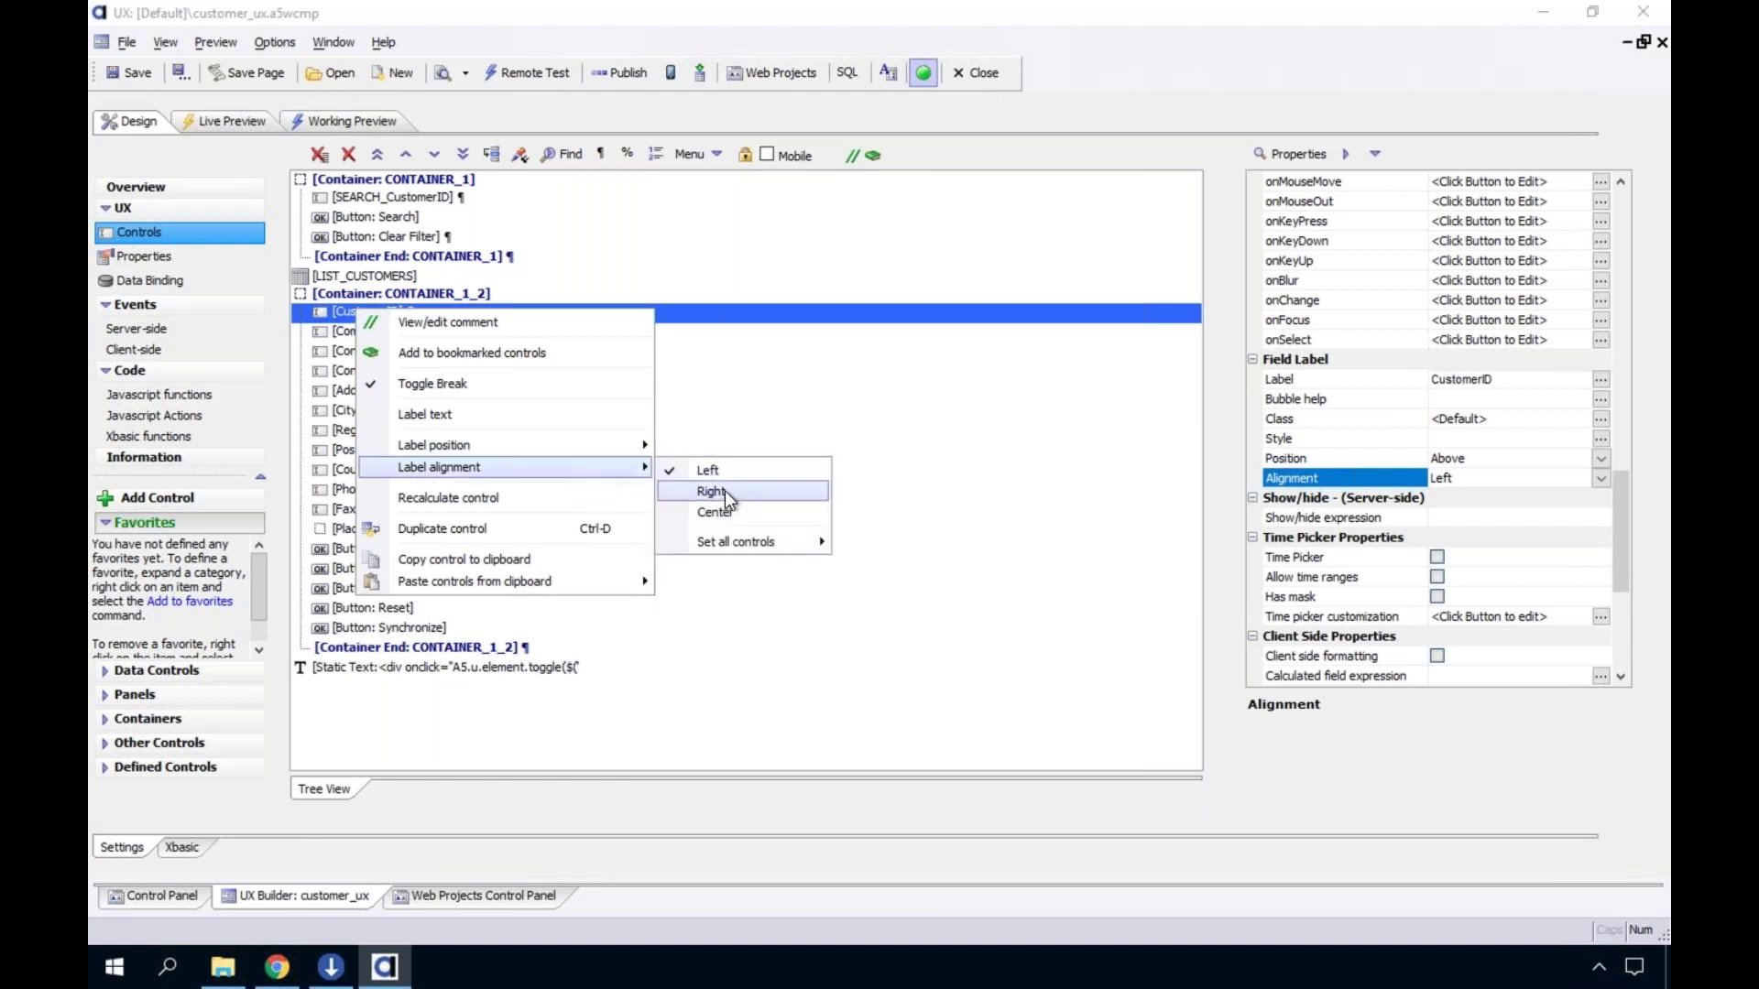
pyautogui.moveTo(753, 541)
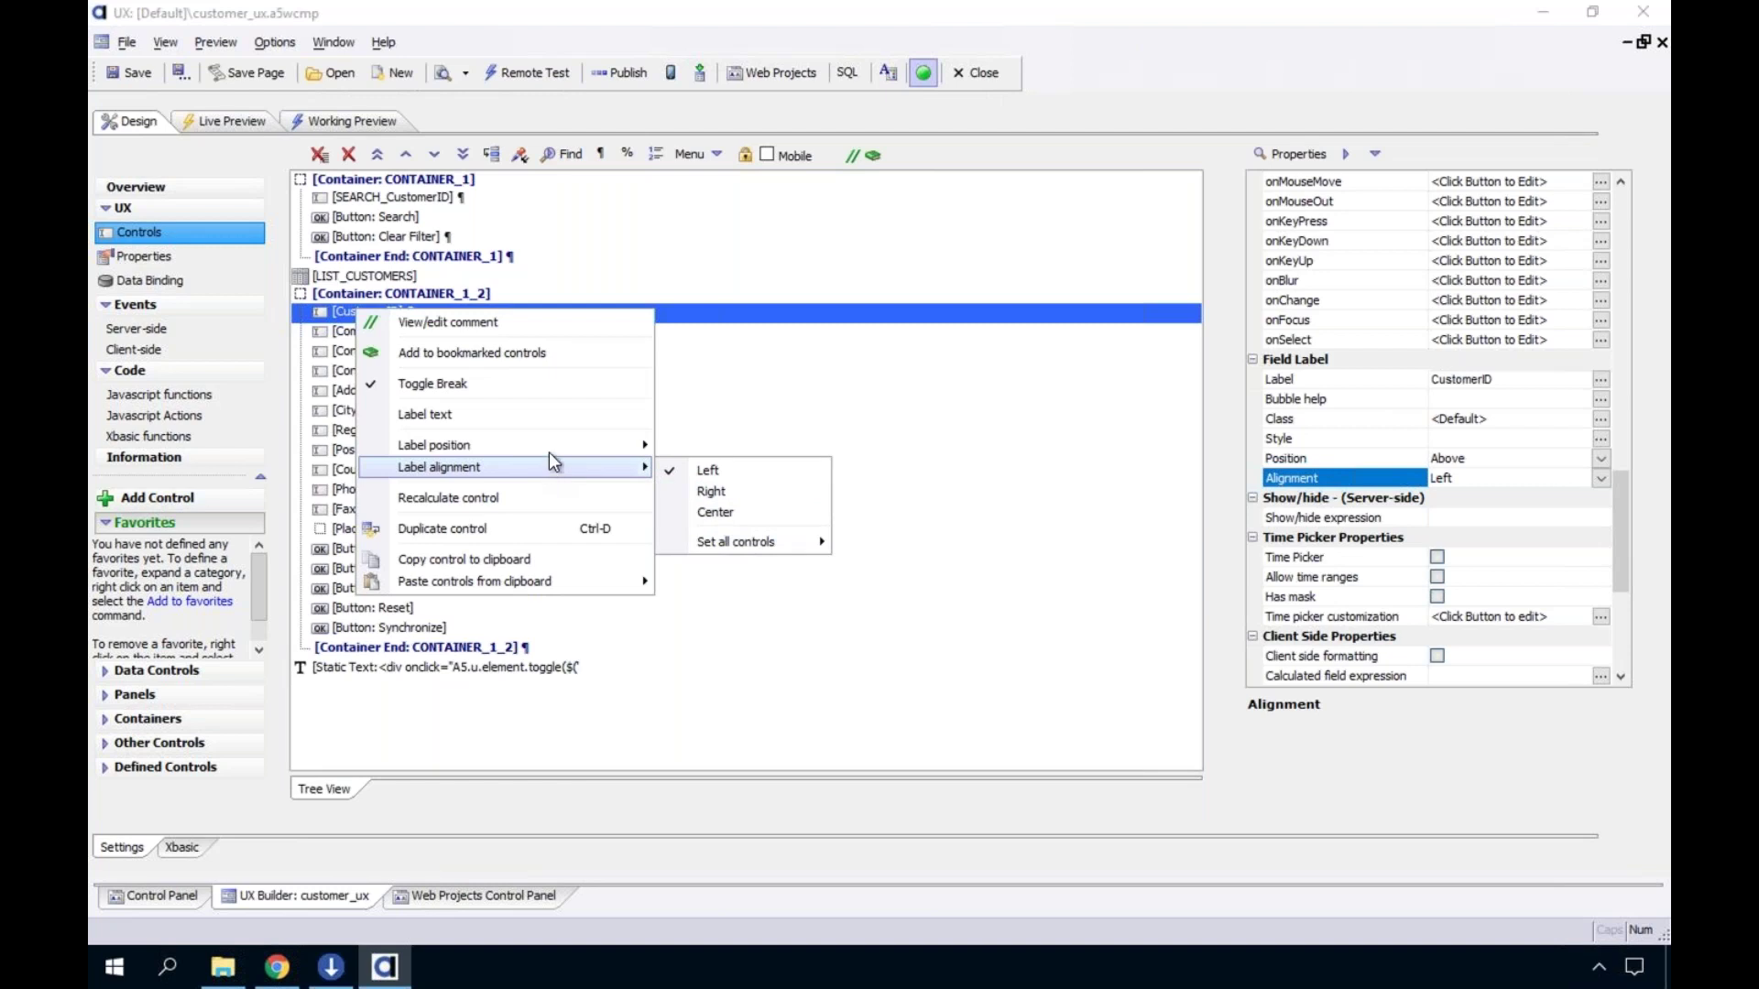
pyautogui.moveTo(819, 597)
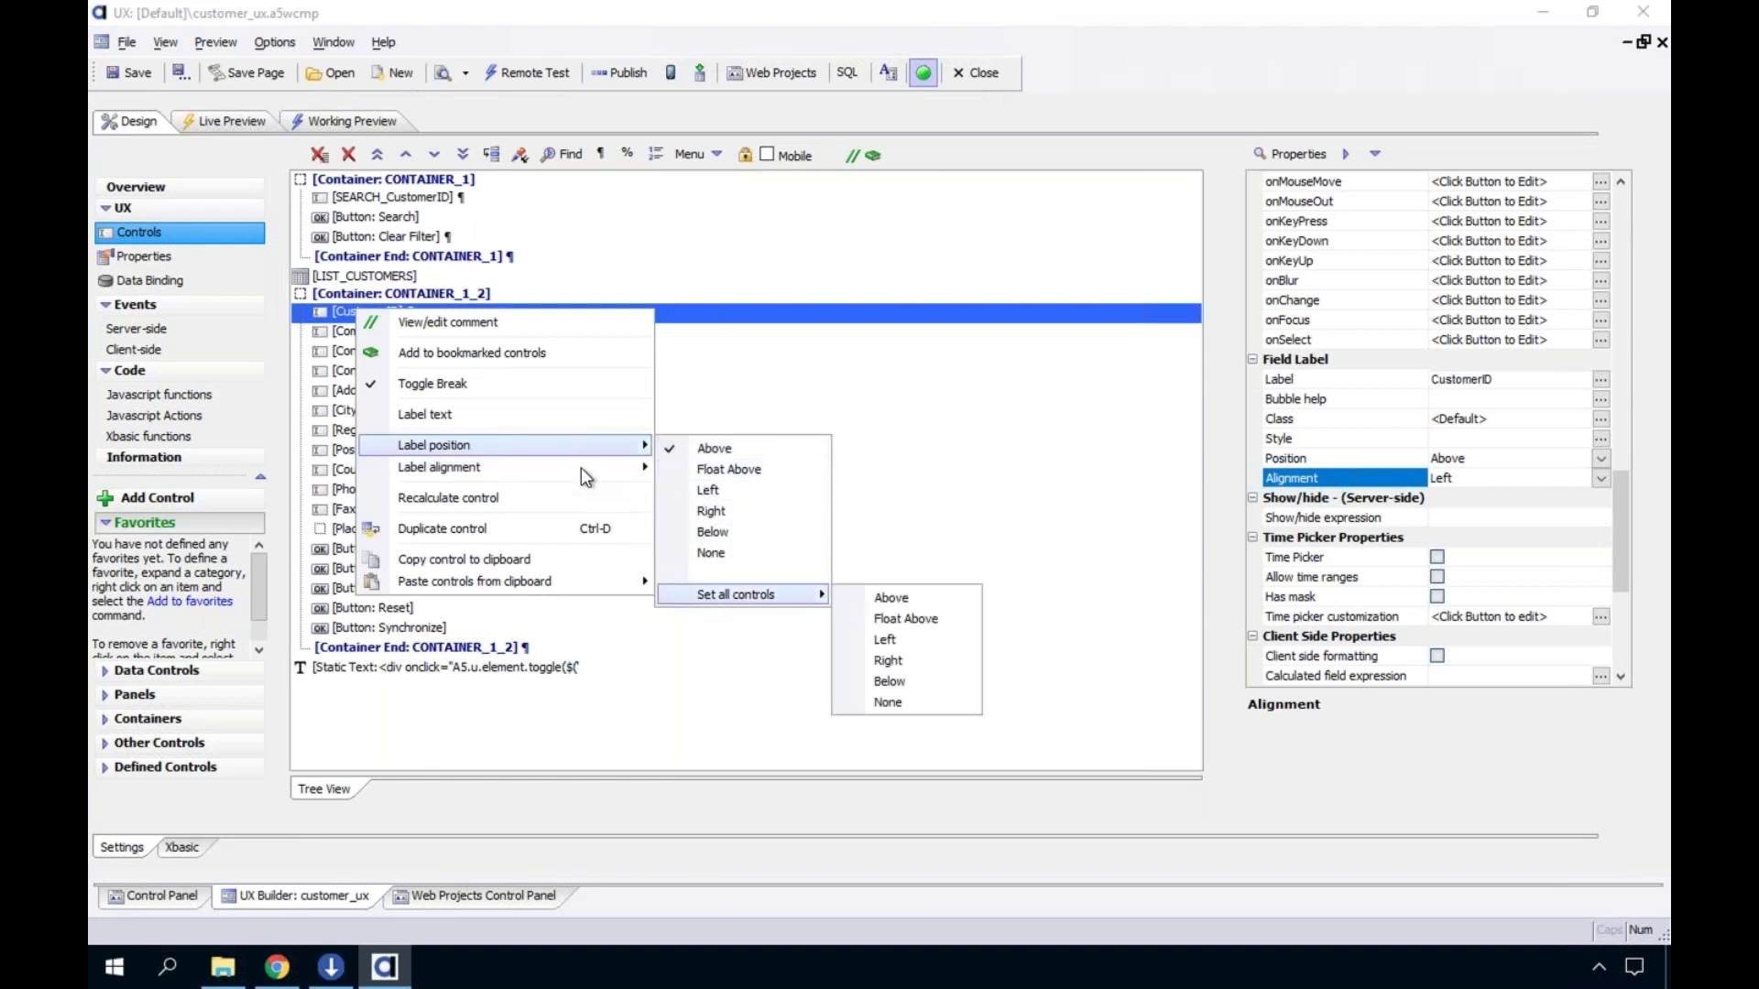
pyautogui.moveTo(515, 463)
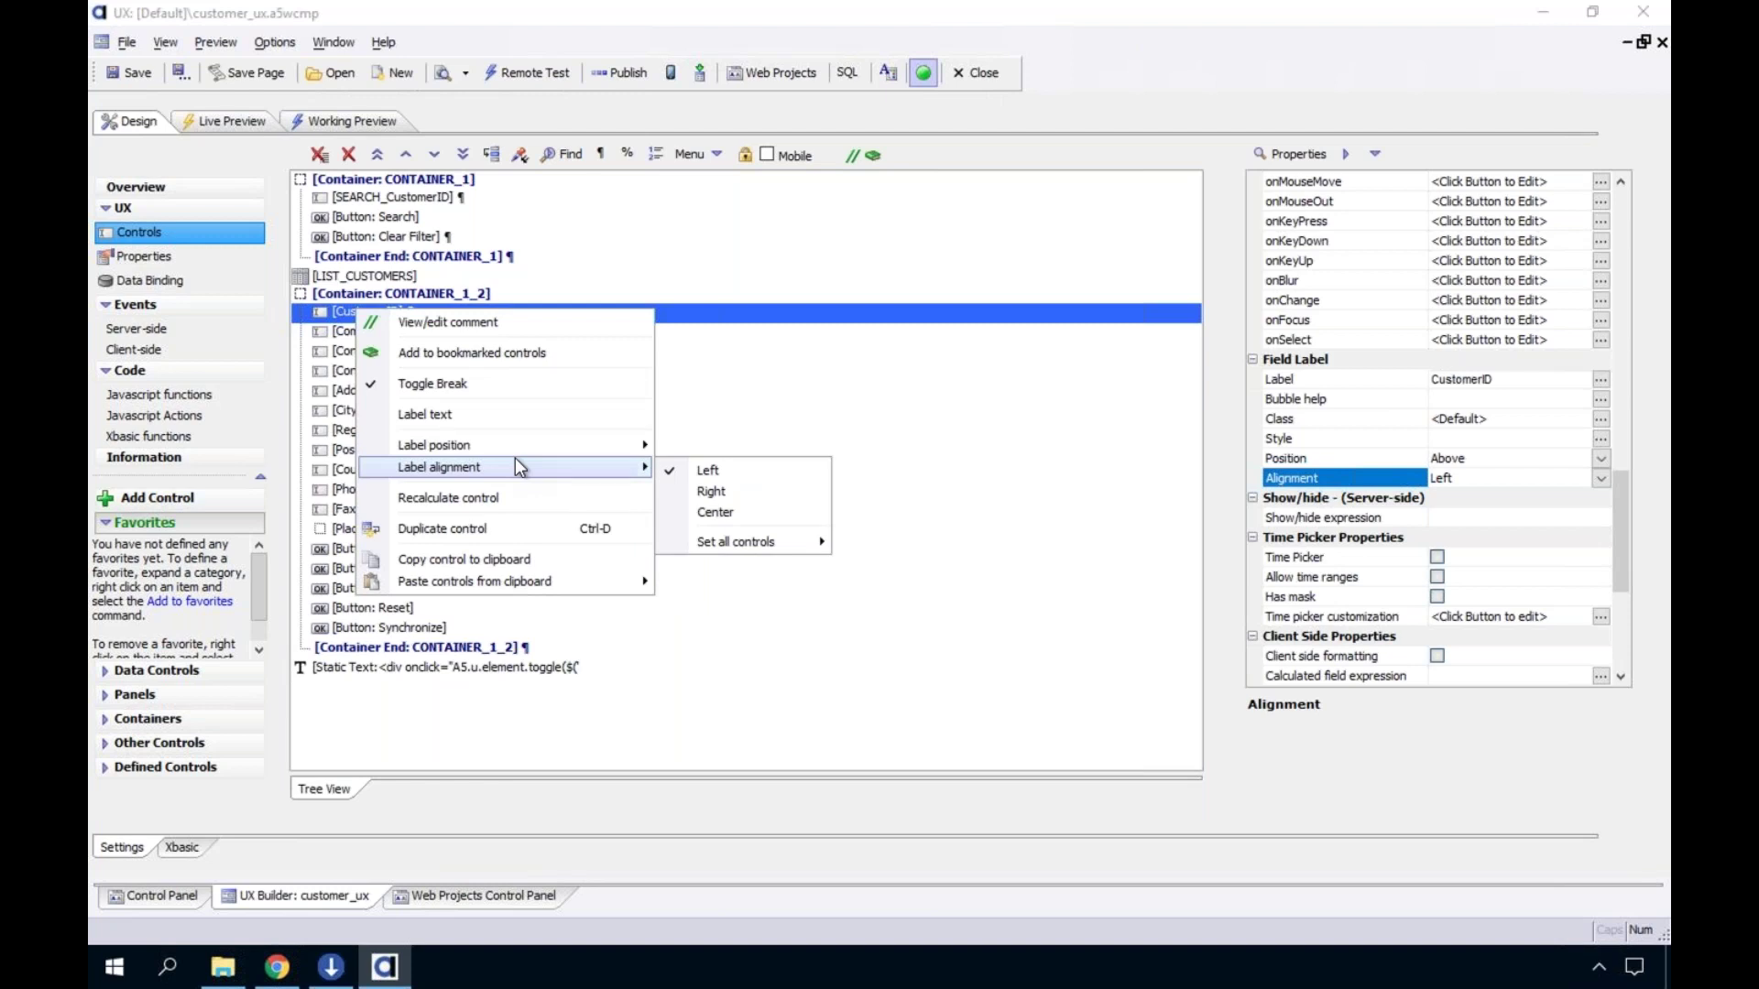
# View the preset percentage widths offered for the CustomerID control without choosing one
pyautogui.click(627, 156)
pyautogui.click(627, 157)
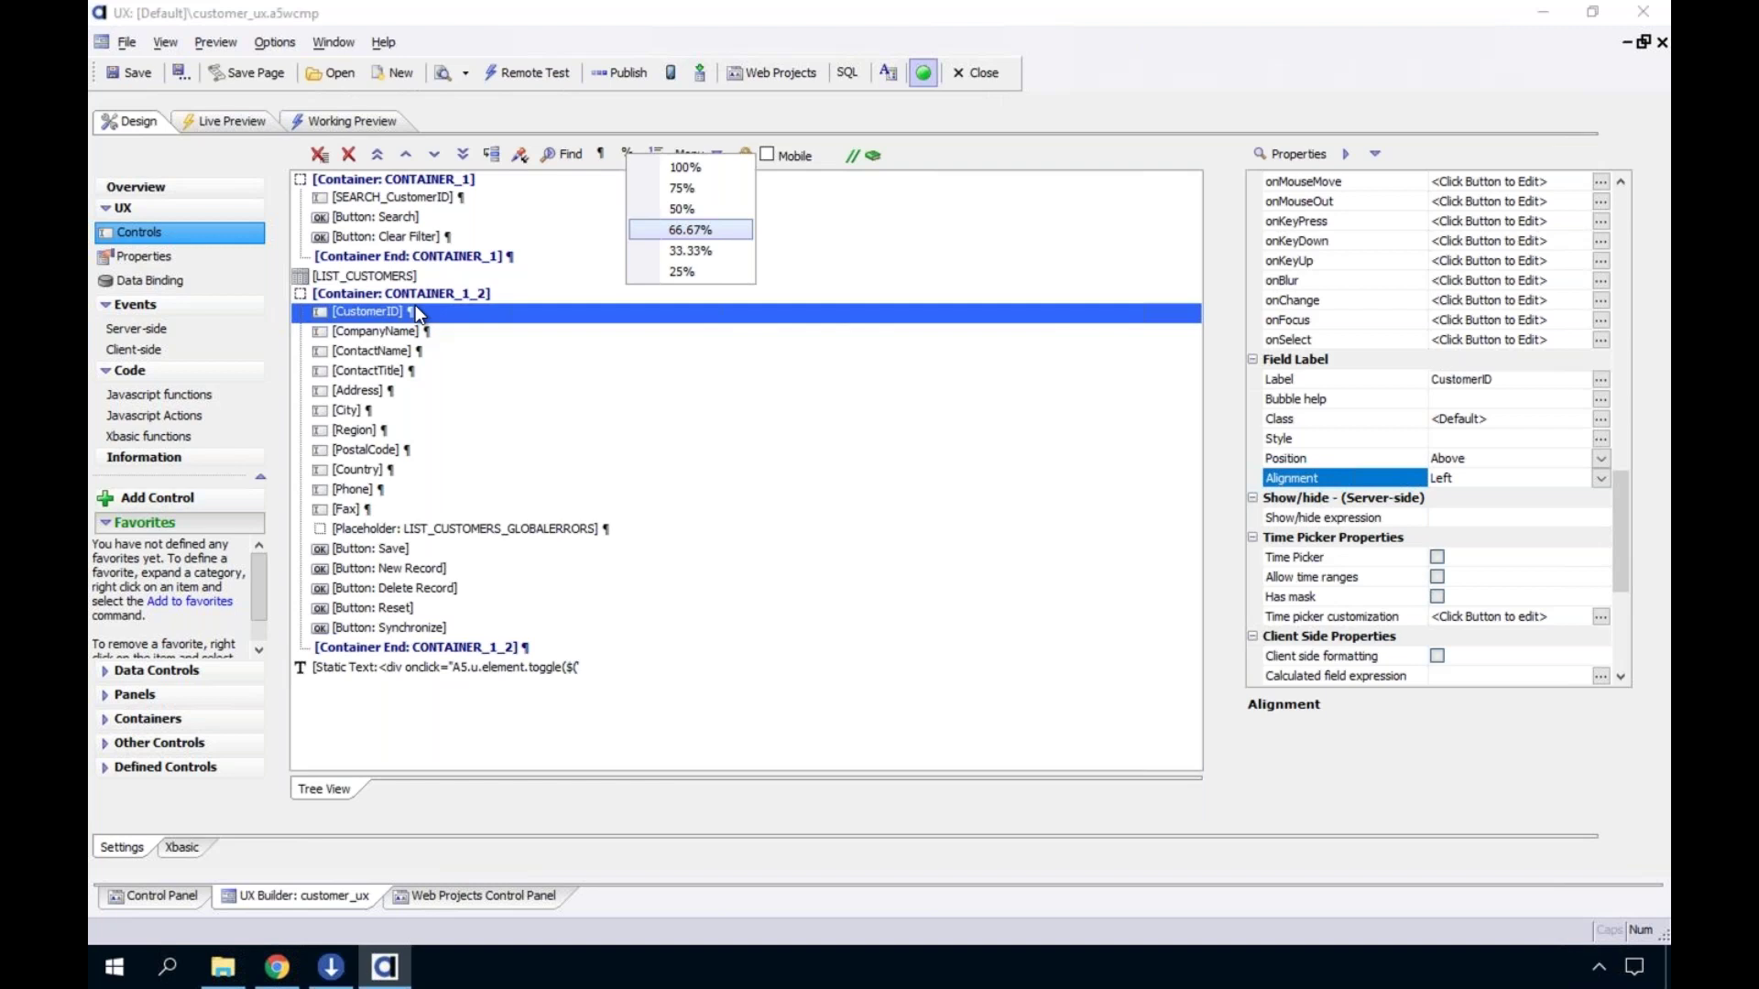
pyautogui.click(917, 156)
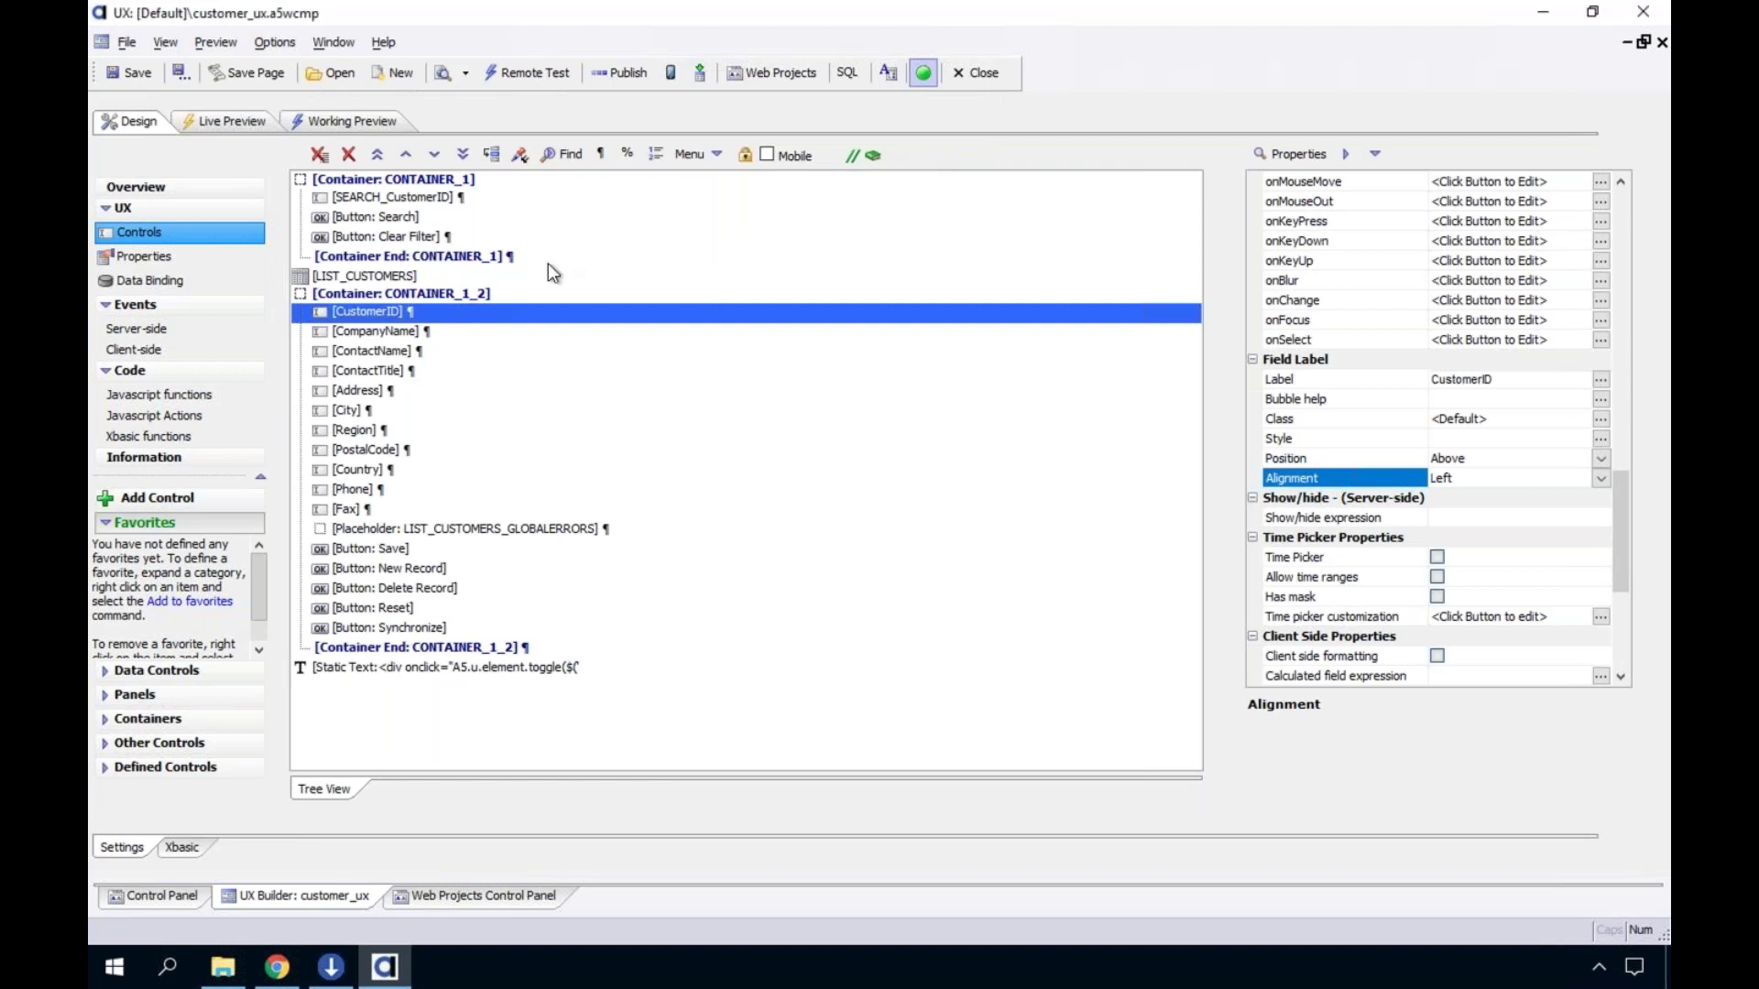
# Add the CustomerID and Country controls to the bookmarked controls
pyautogui.rightClick(401, 309)
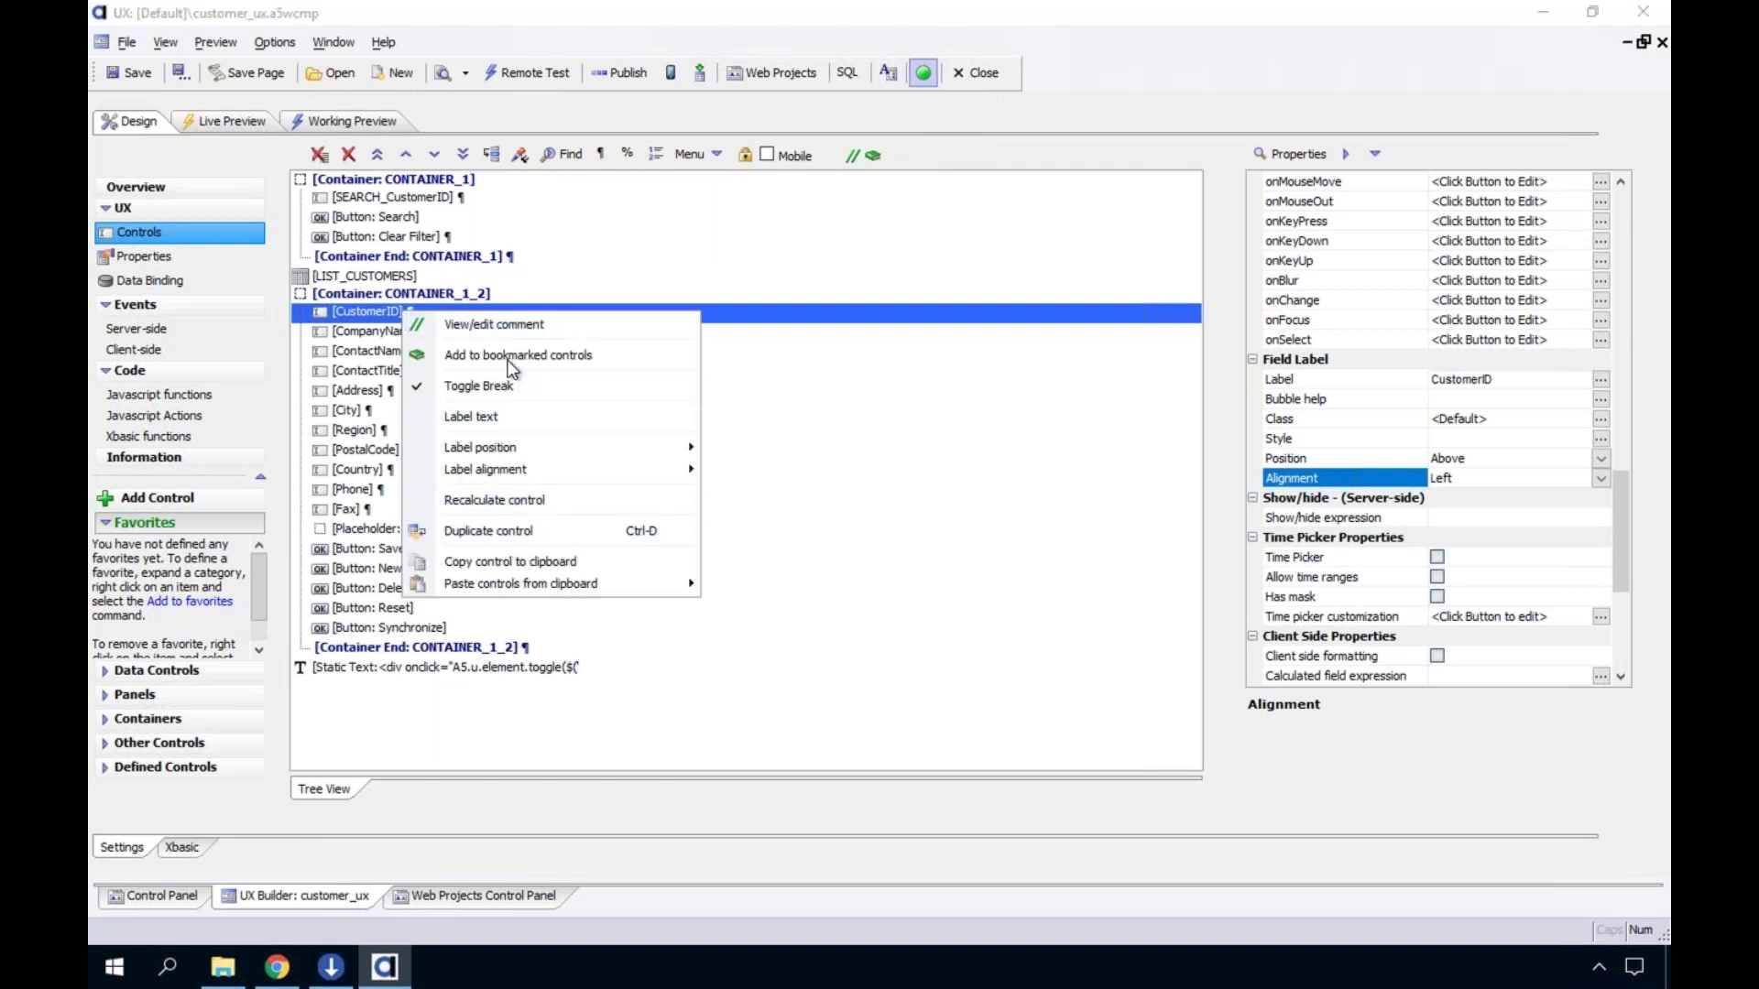
pyautogui.click(510, 359)
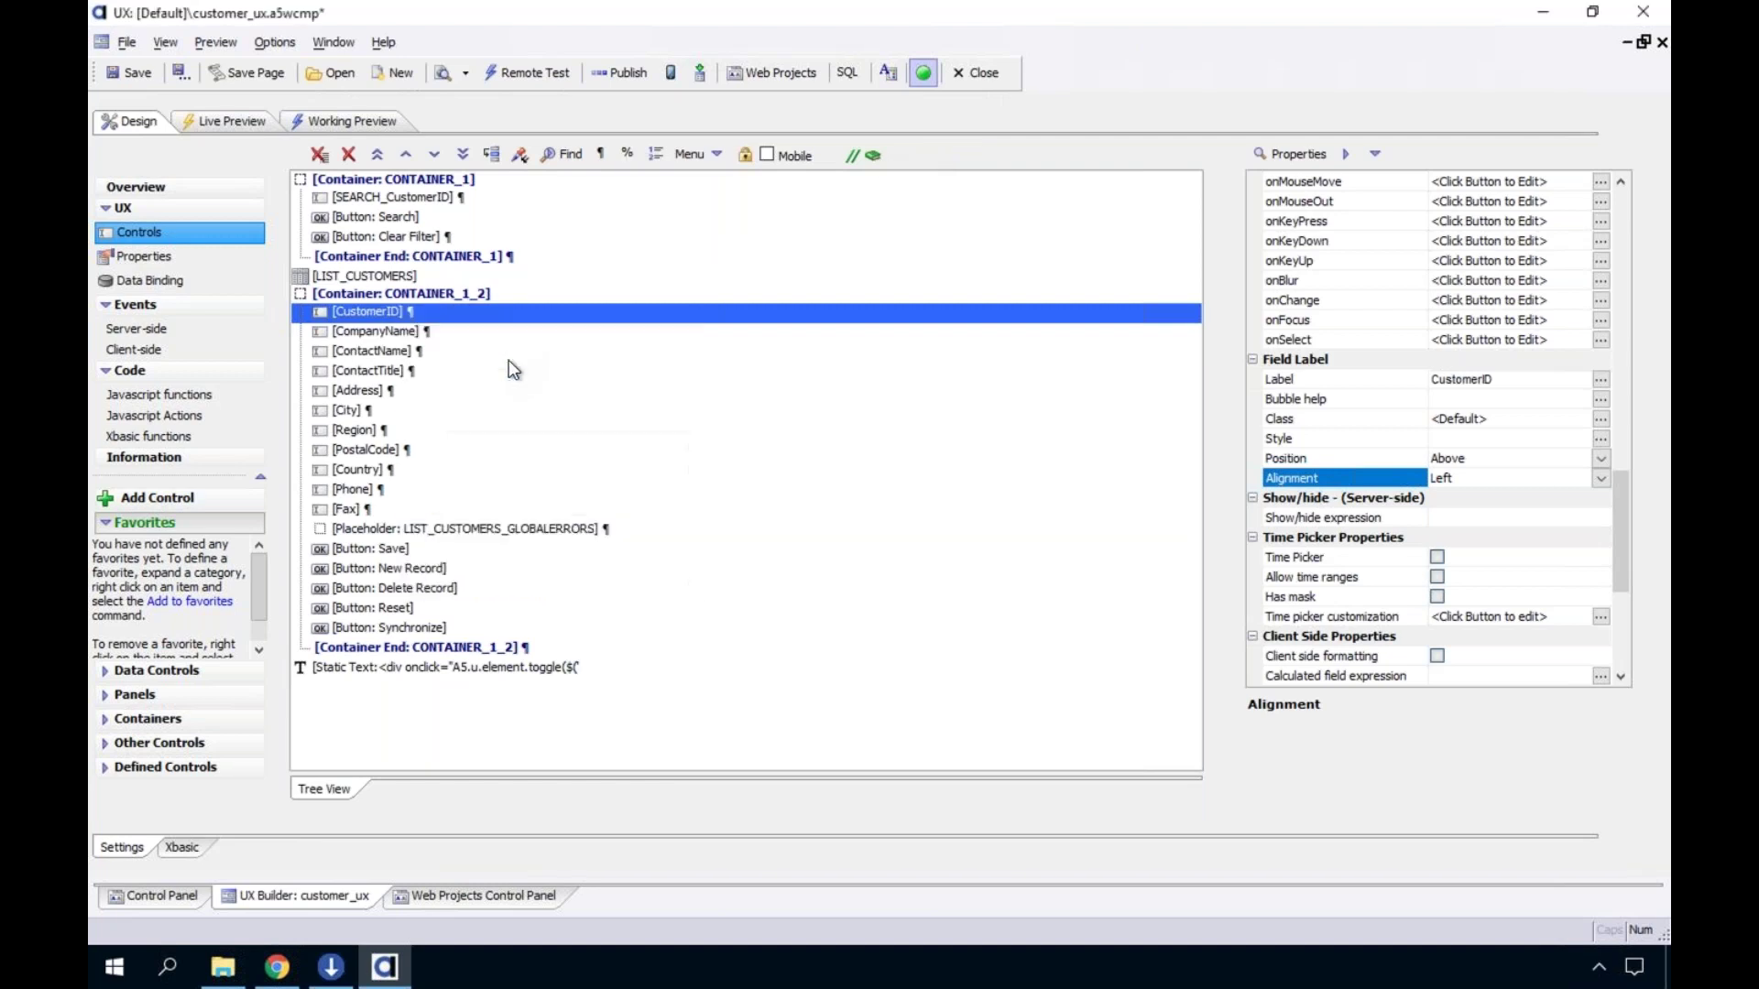
pyautogui.click(385, 470)
pyautogui.rightClick(388, 471)
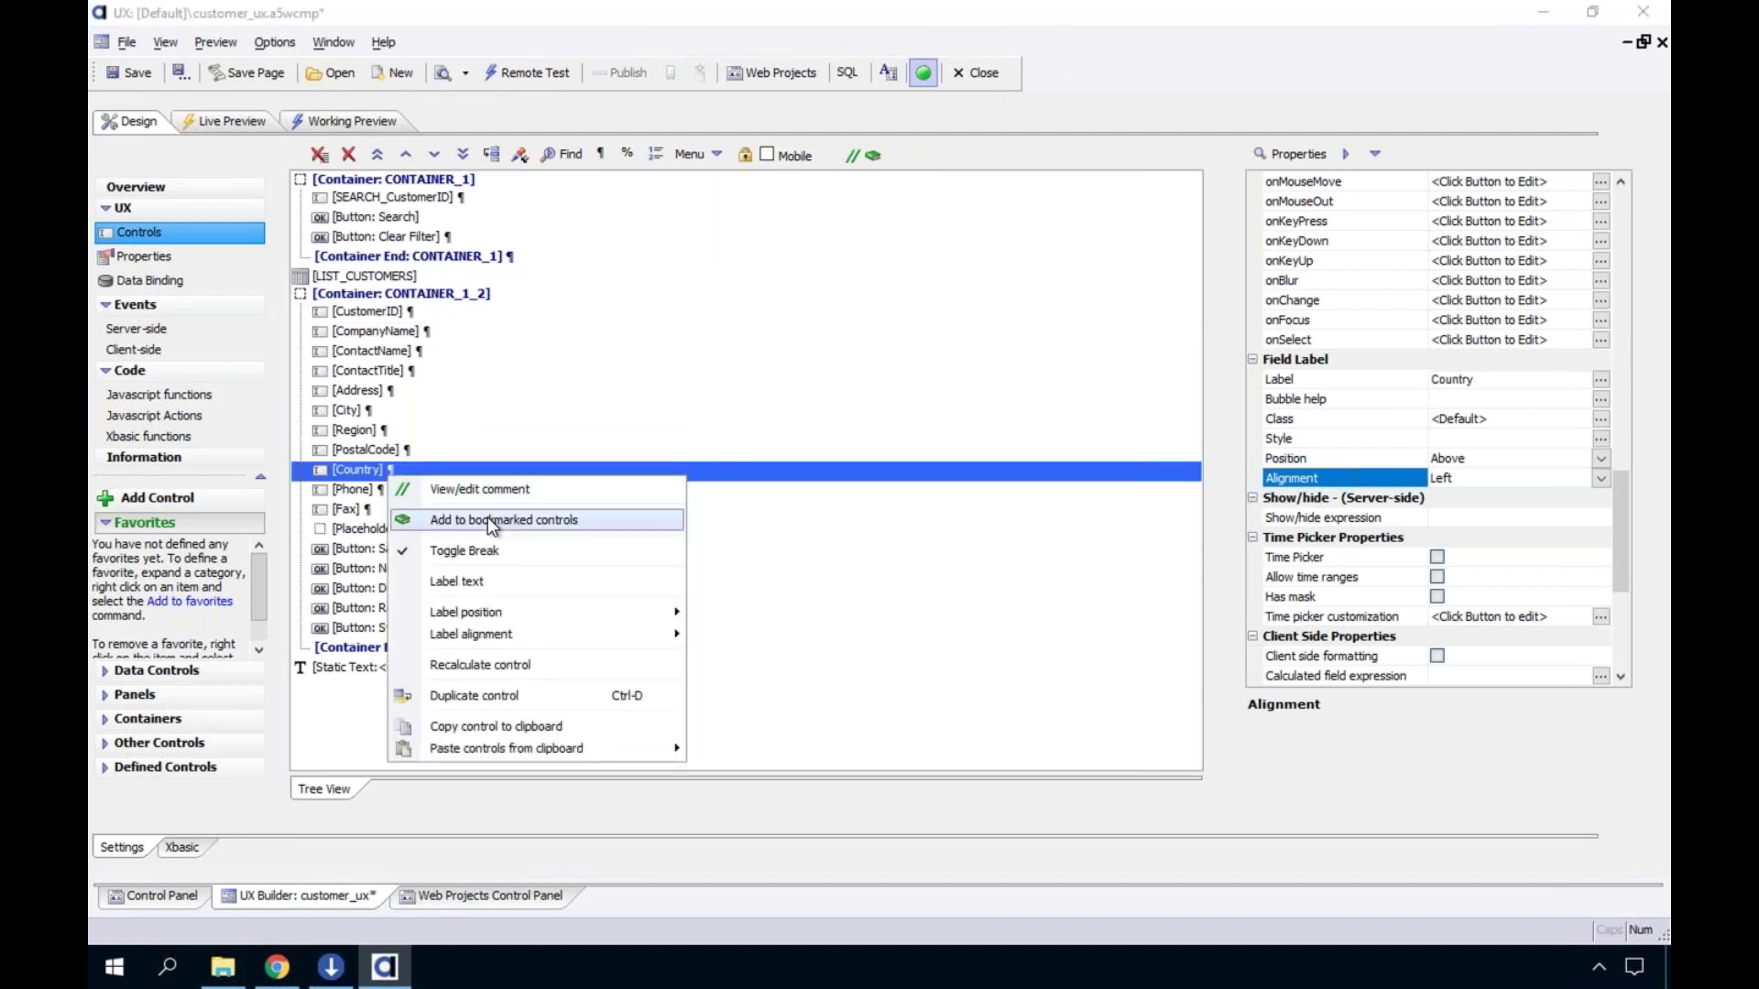
pyautogui.click(487, 518)
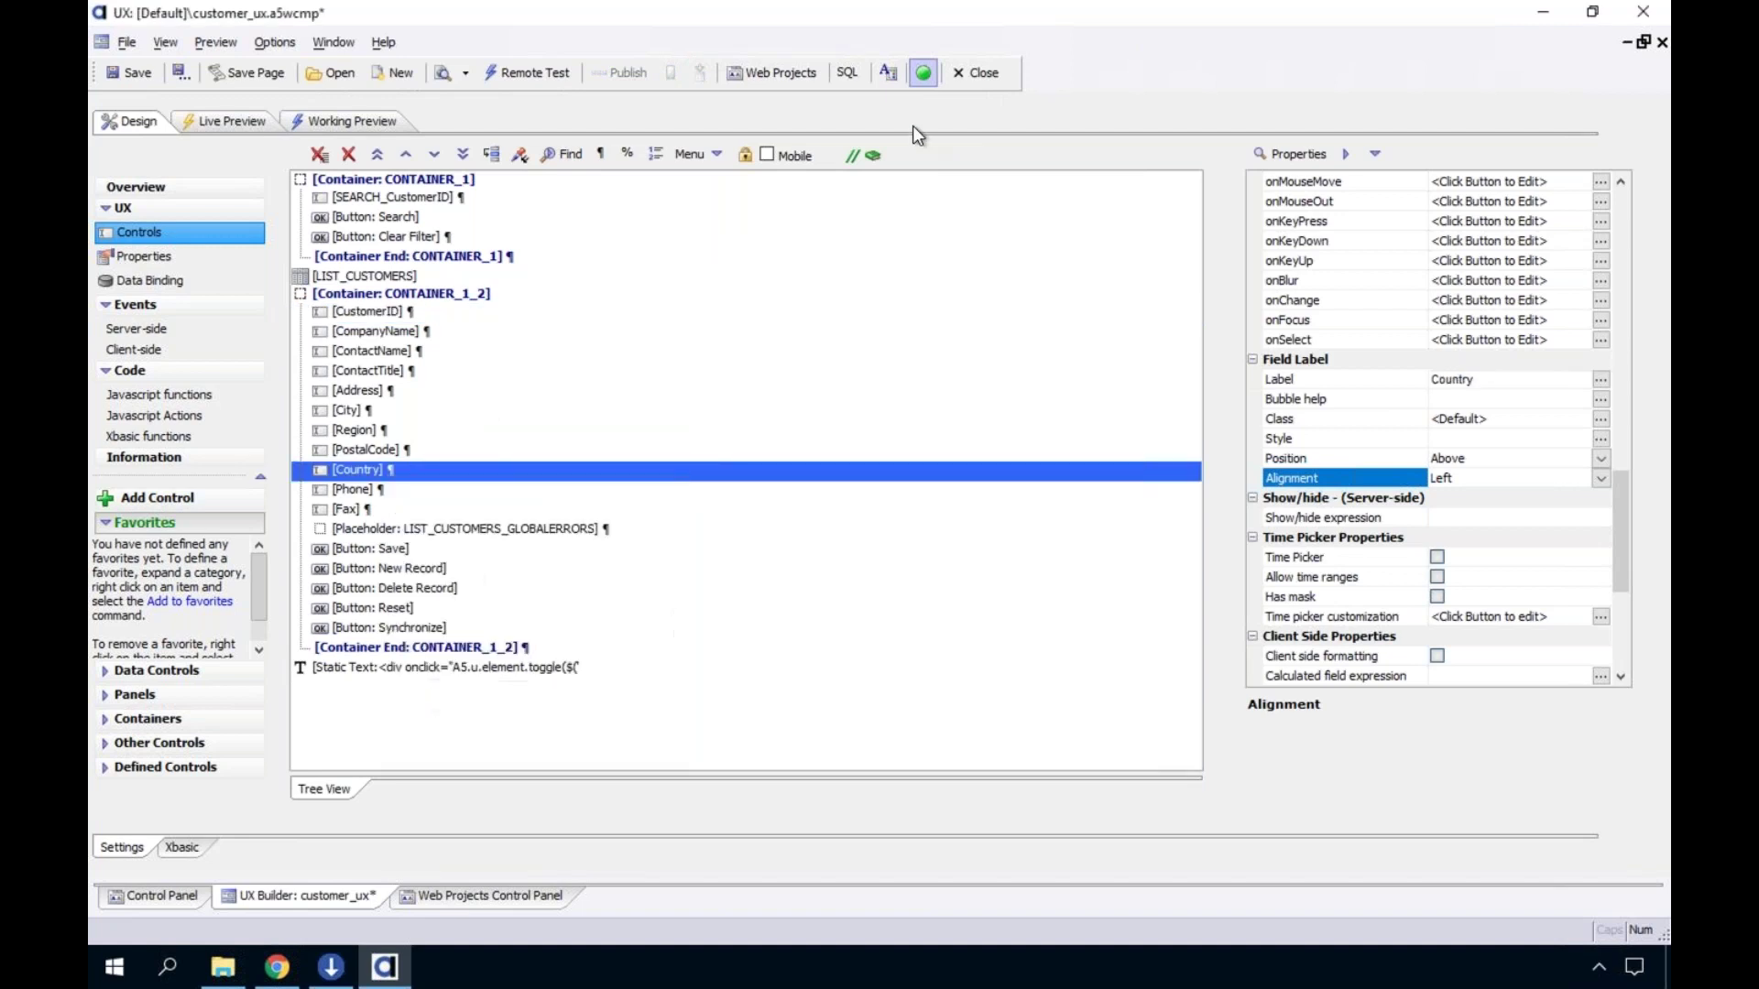
# Add the plain text comment "This control is very cool!" to the Country control
pyautogui.click(854, 160)
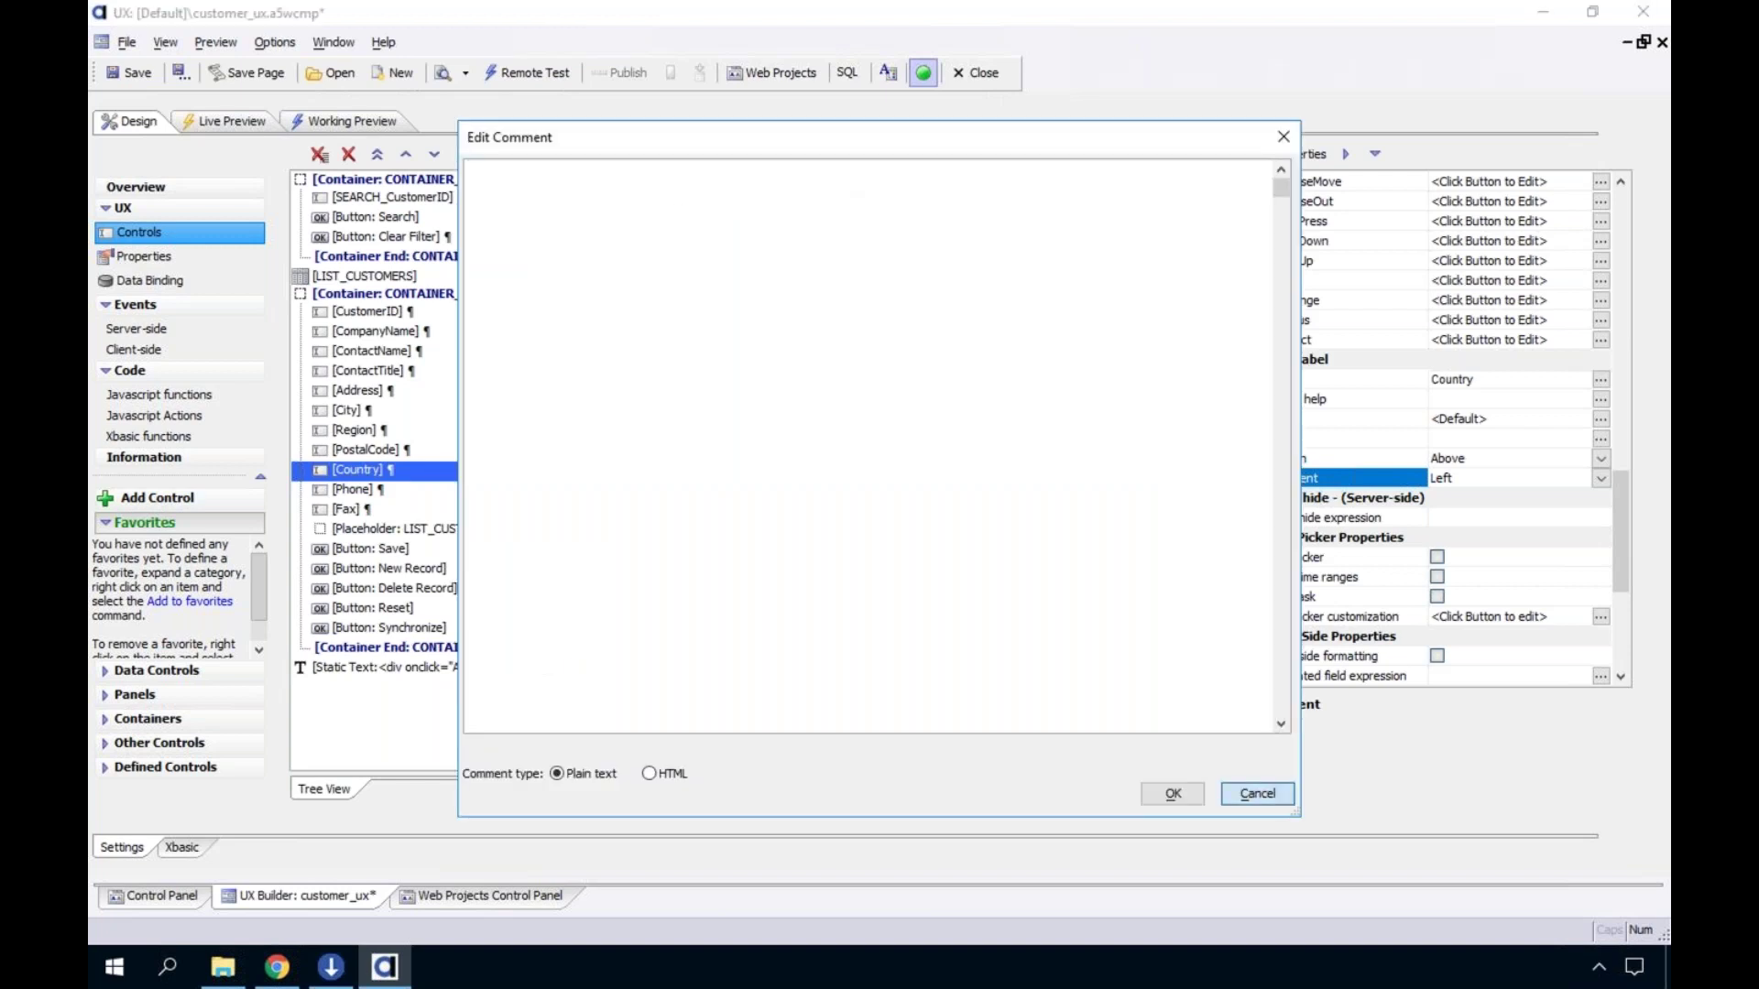
pyautogui.click(1257, 793)
pyautogui.rightClick(381, 472)
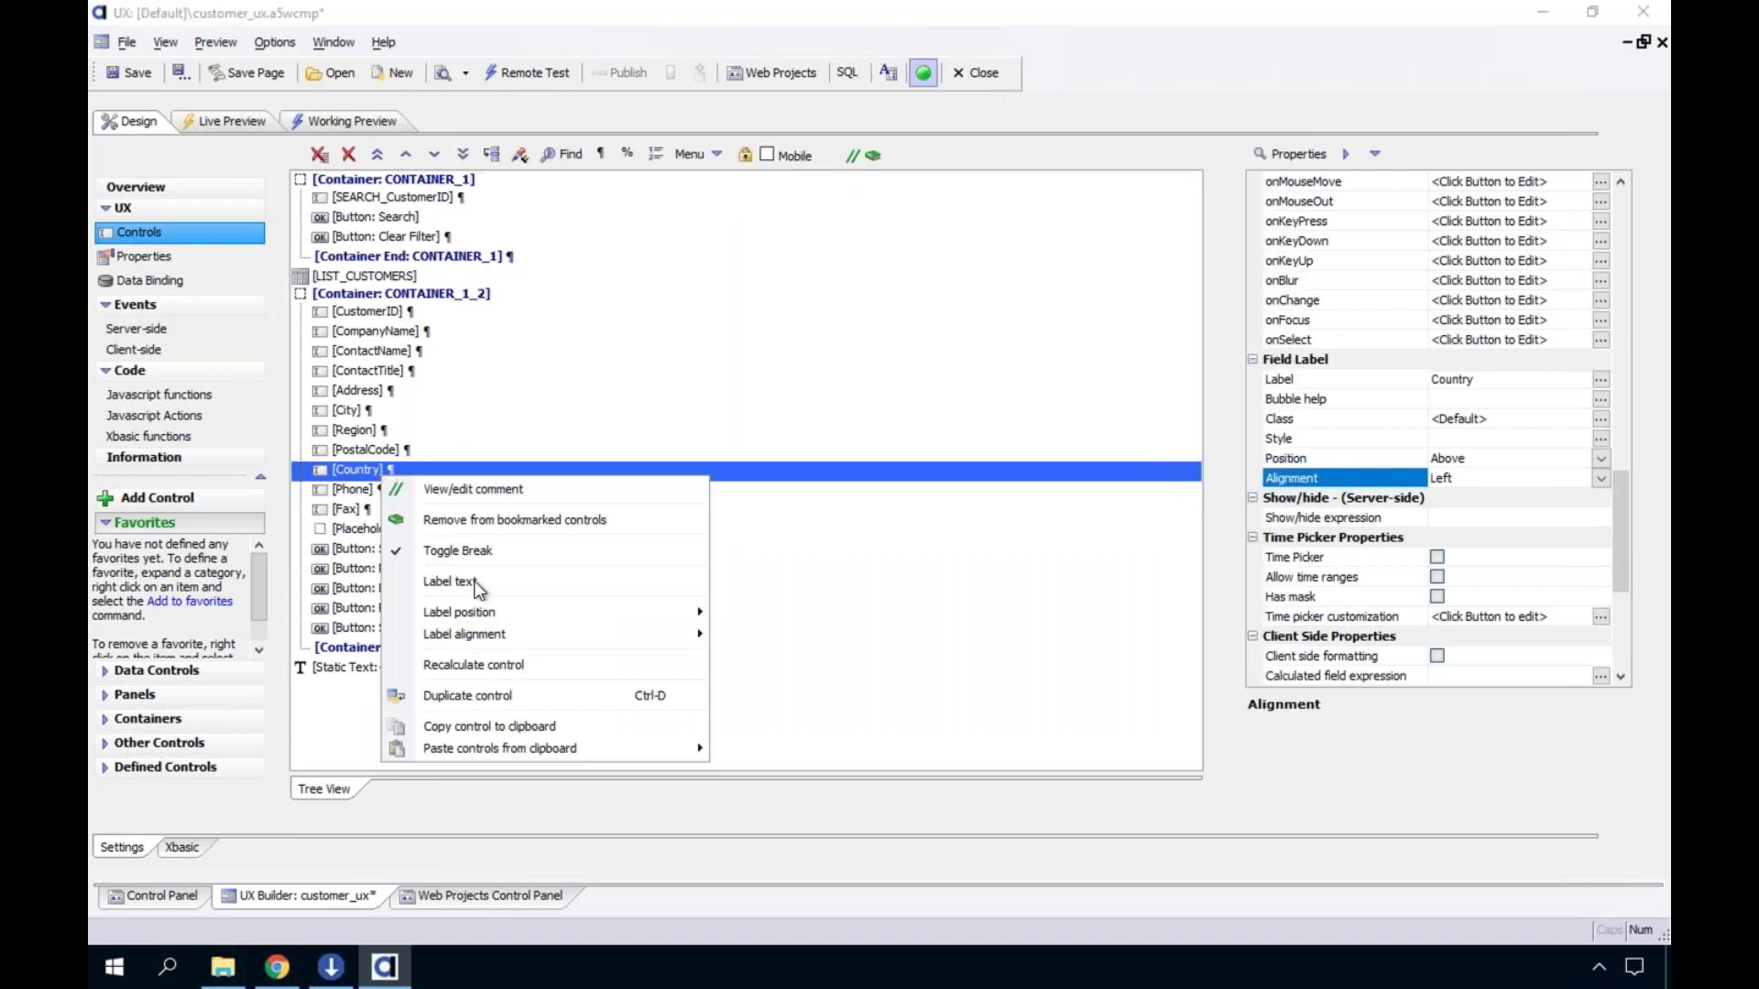
pyautogui.click(492, 492)
pyautogui.write('This control is very cool!')
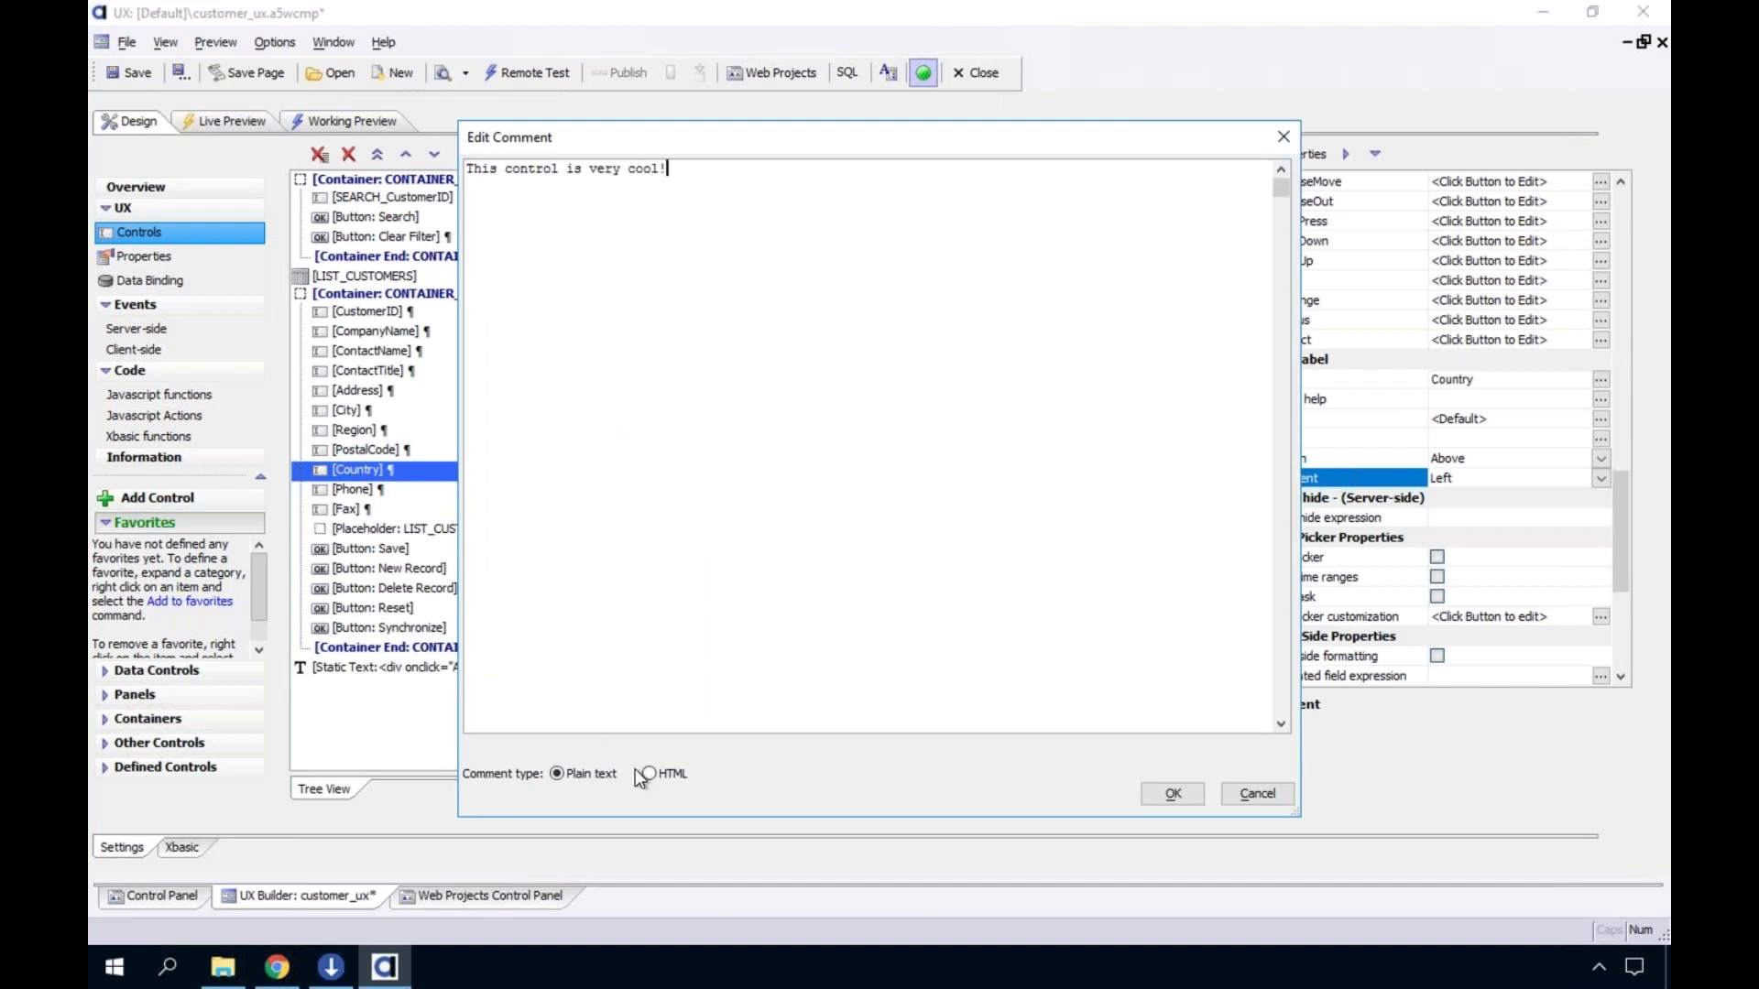
pyautogui.click(649, 775)
pyautogui.click(605, 774)
pyautogui.click(857, 565)
pyautogui.click(1201, 789)
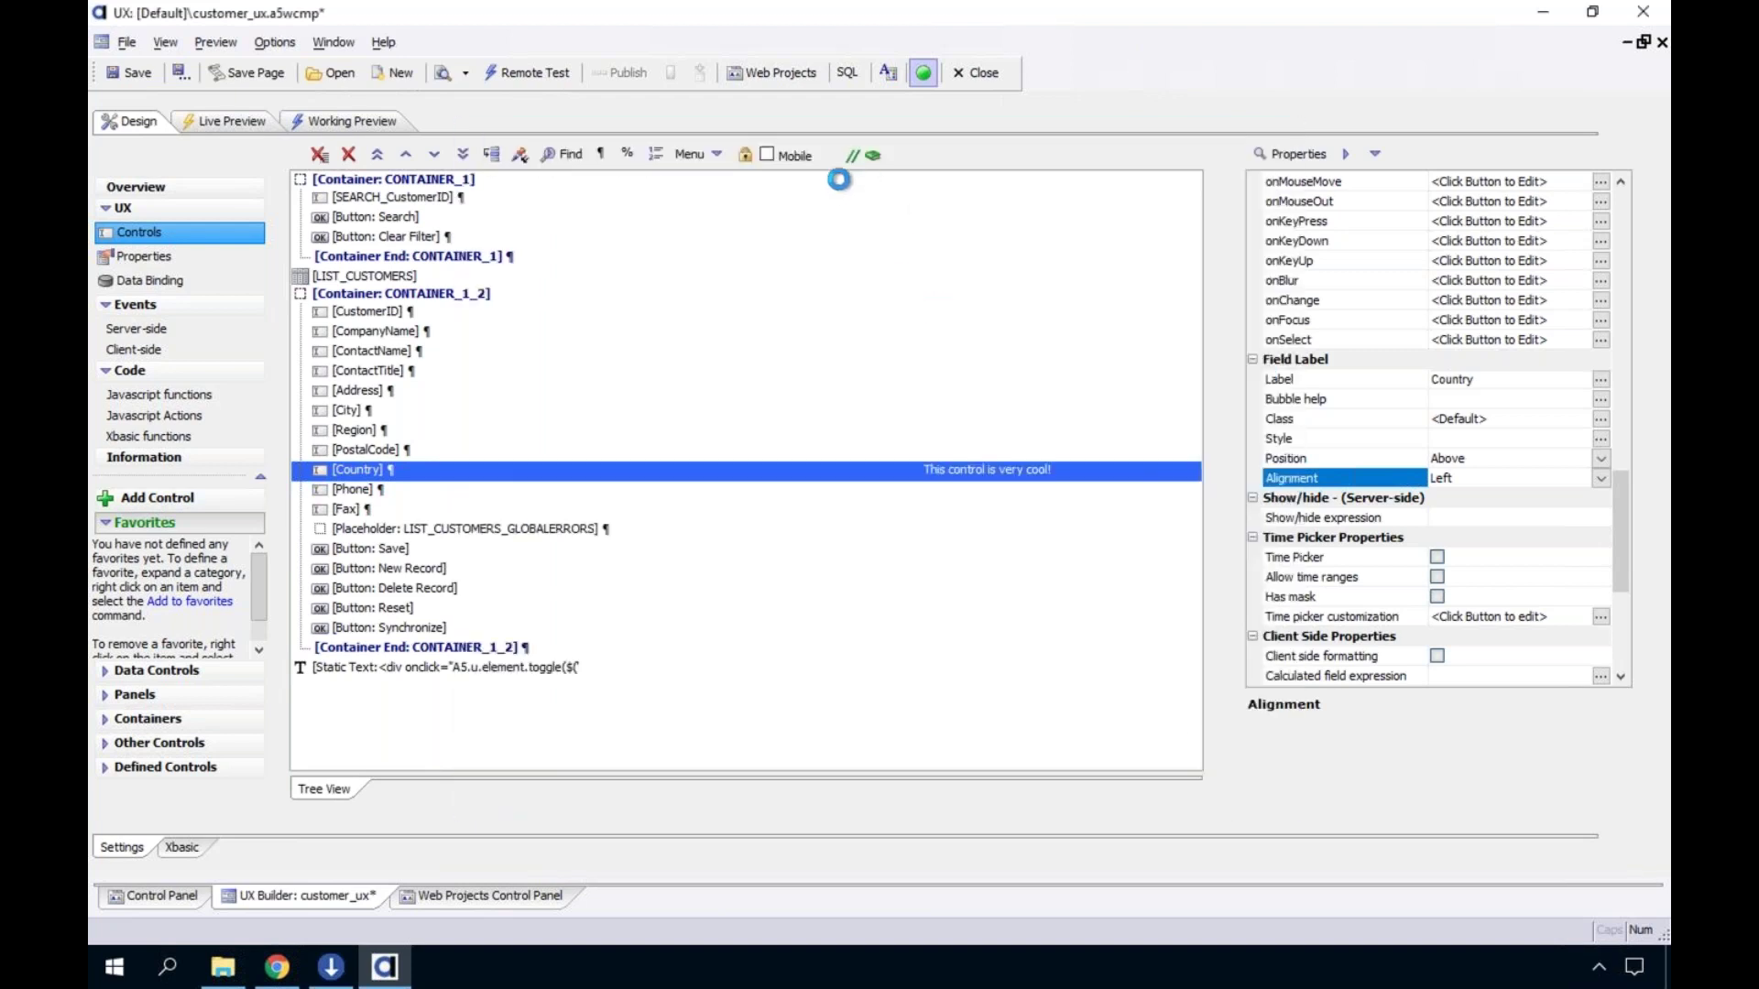
# Reopen the Country control's comment to view it, and close it without editing
pyautogui.click(848, 158)
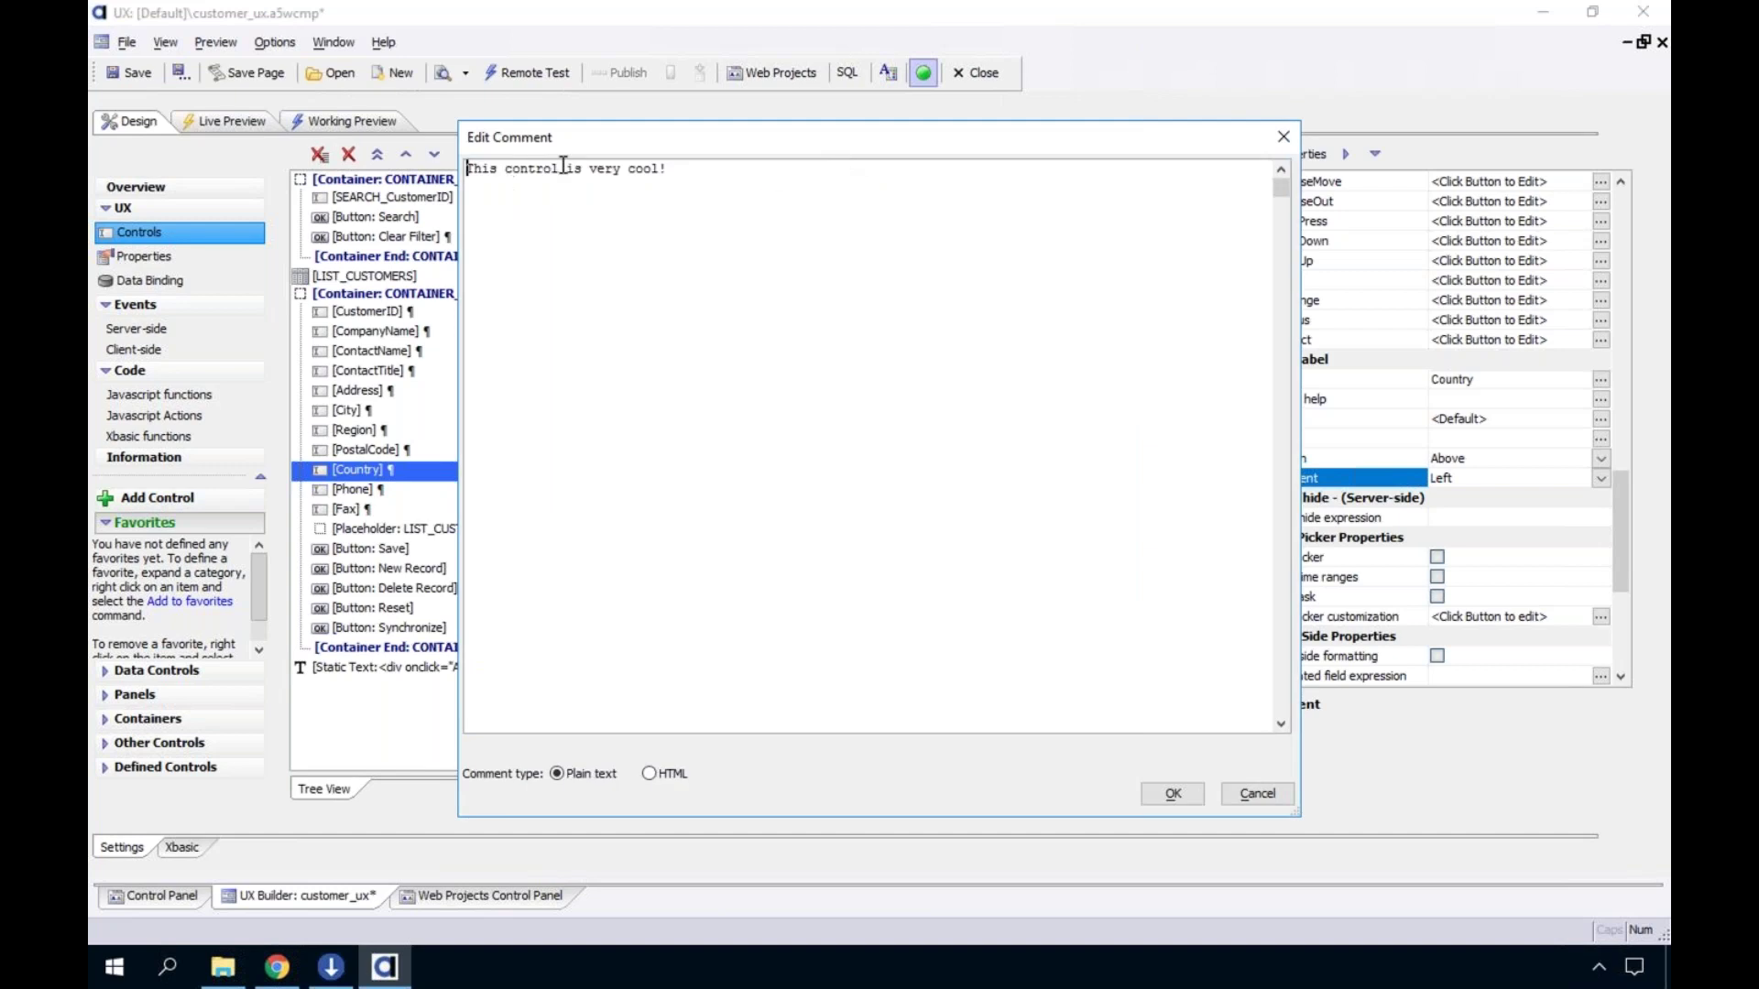
pyautogui.click(1257, 793)
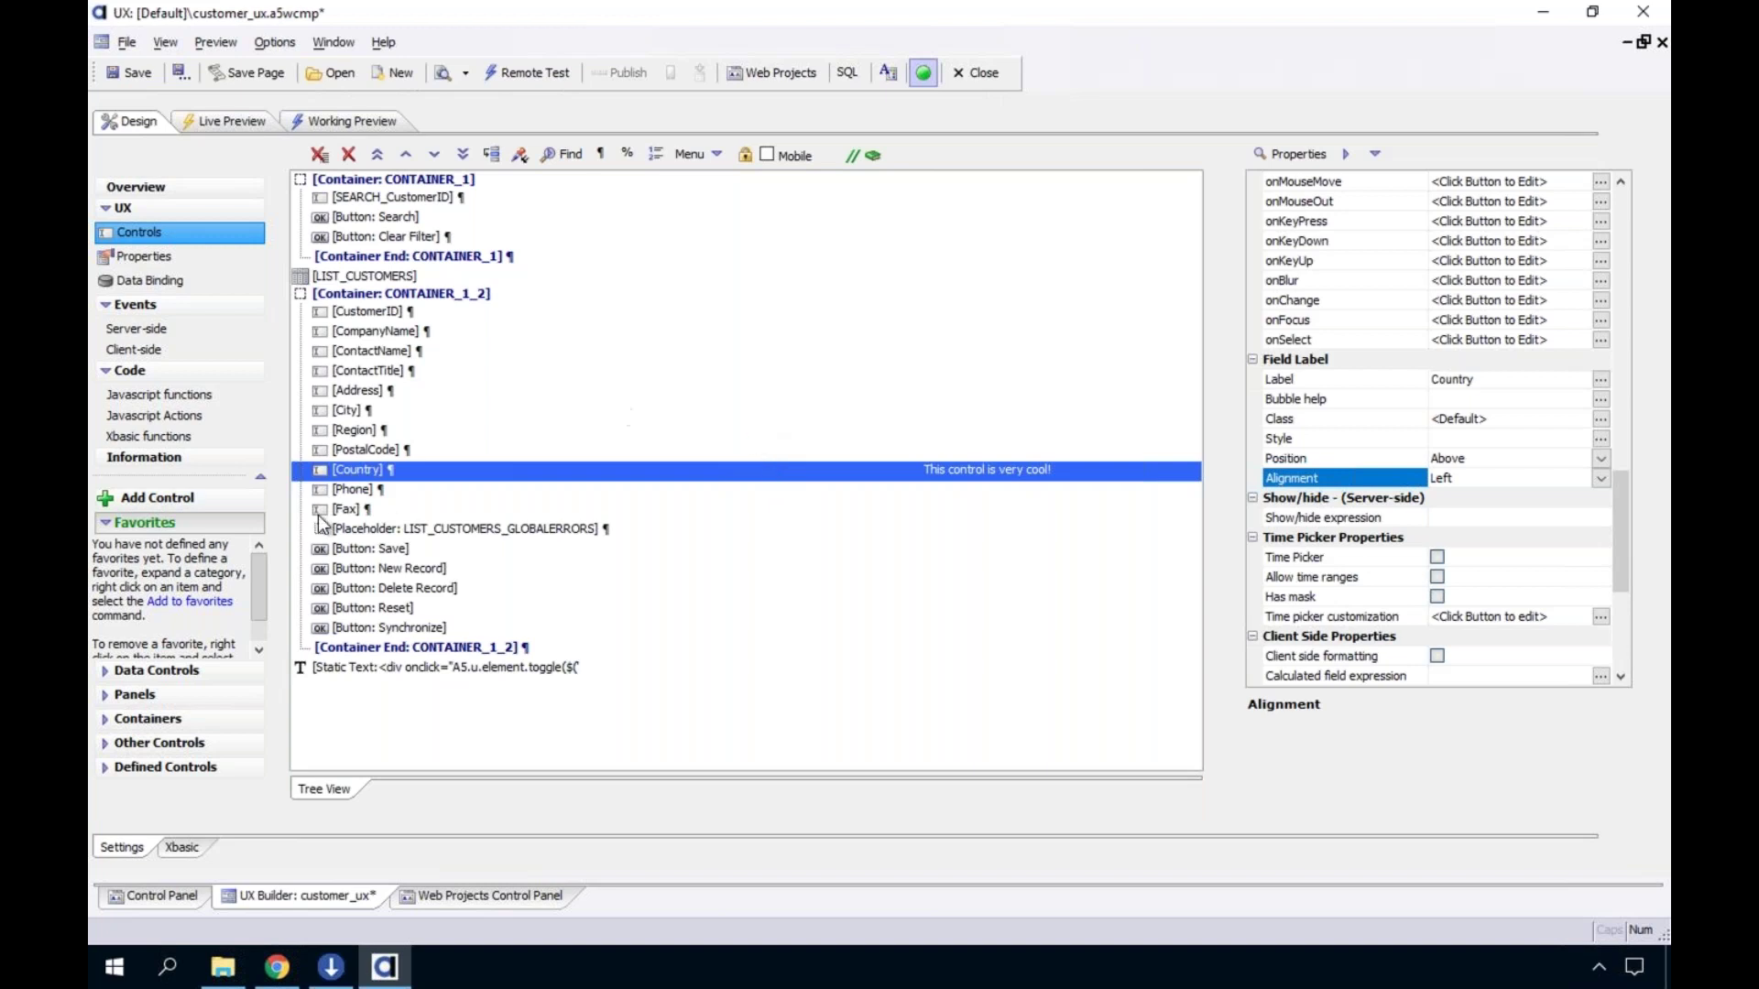
# Filter the list of addable controls by "em" and close it without adding a control
pyautogui.click(191, 495)
pyautogui.write('em')
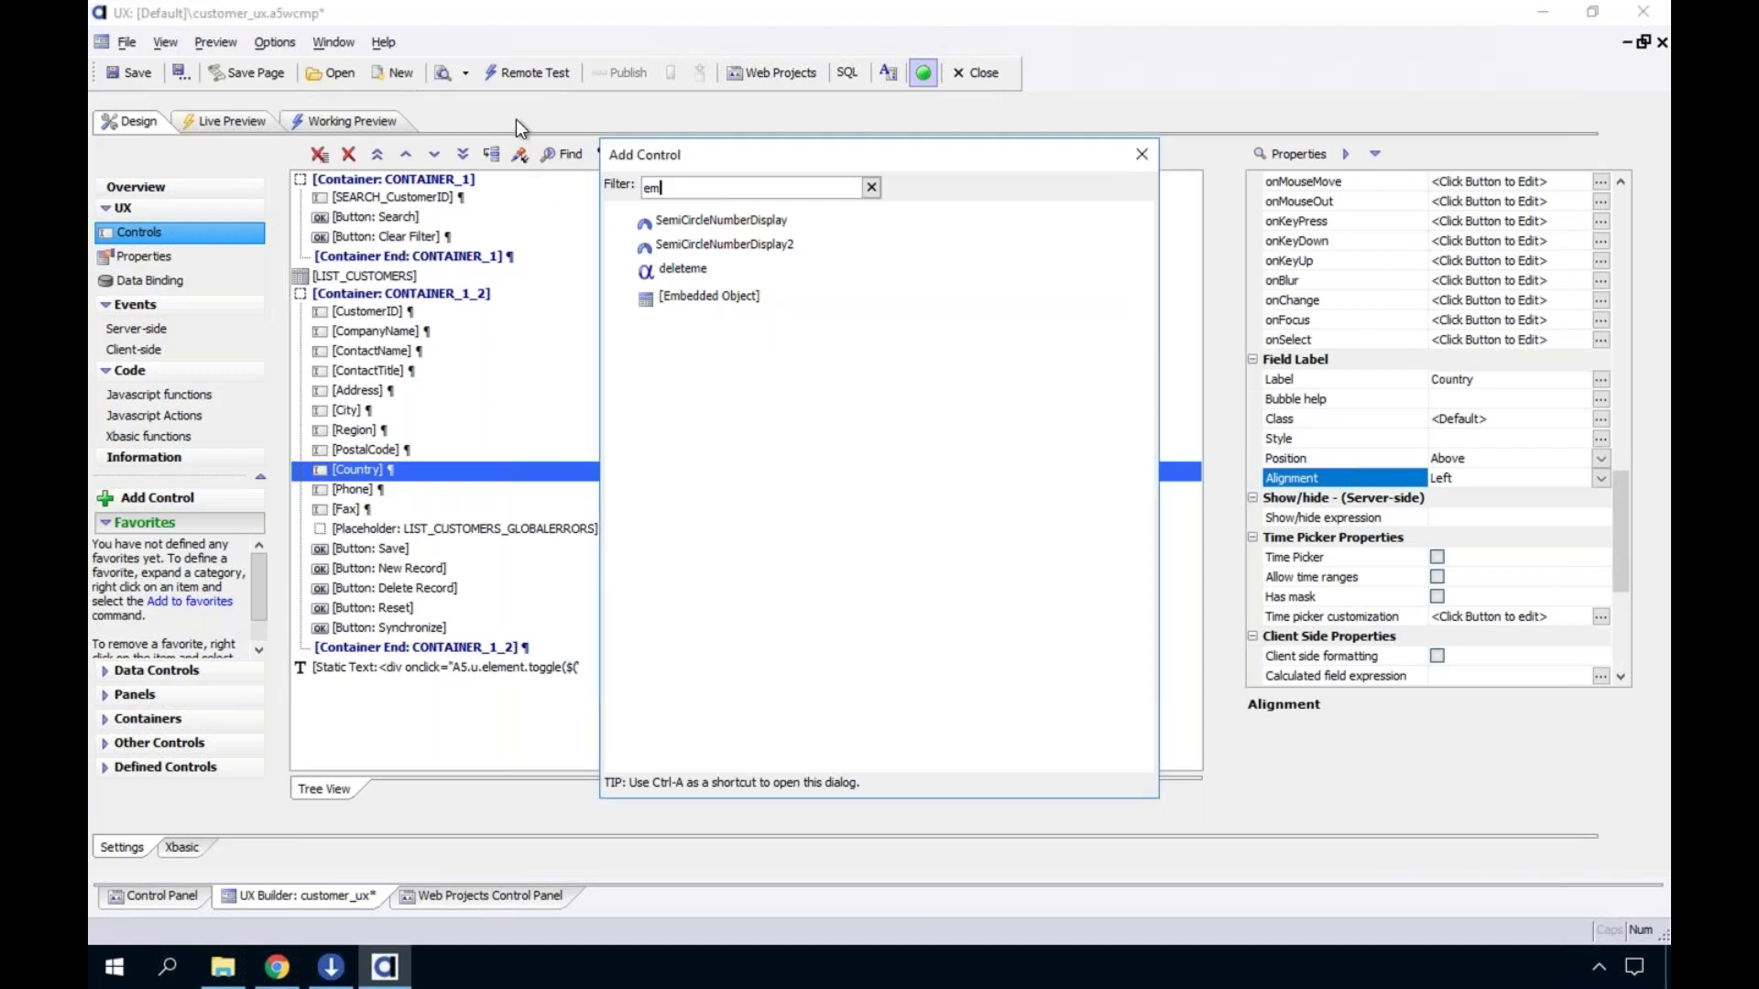
pyautogui.click(1140, 153)
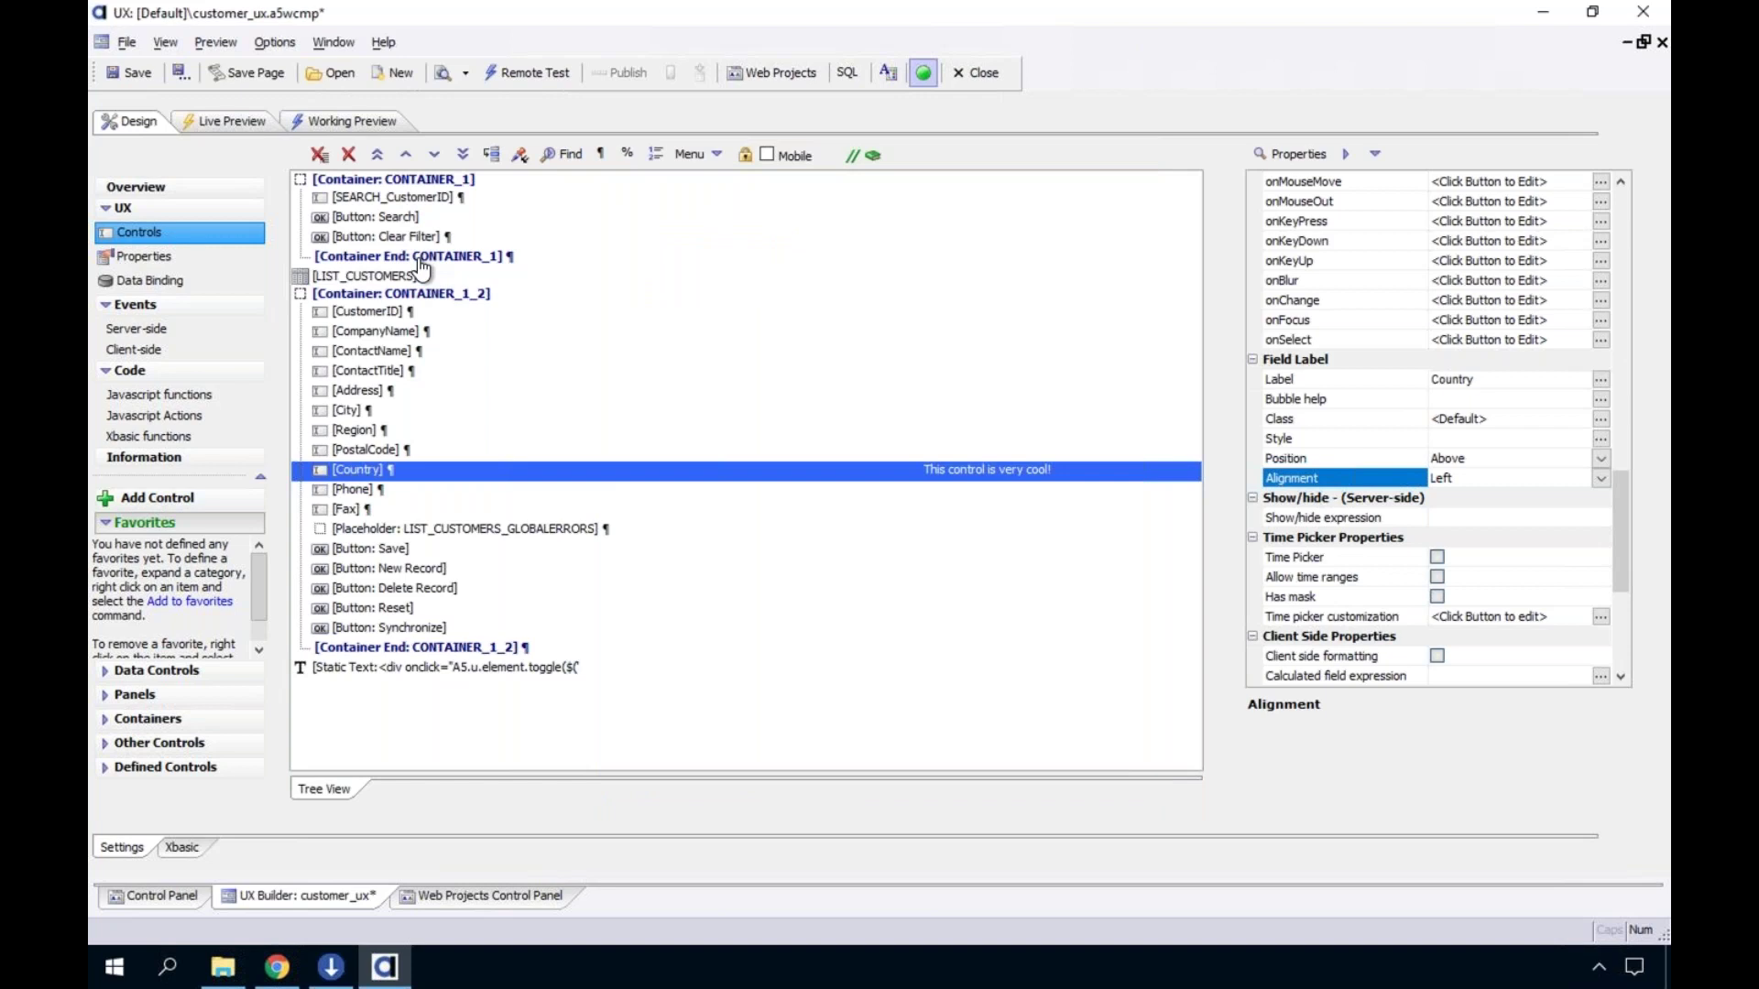
# View the component's Javascript Actions list and the Save button's click event code, cancelling both without changes
pyautogui.click(519, 155)
pyautogui.click(201, 416)
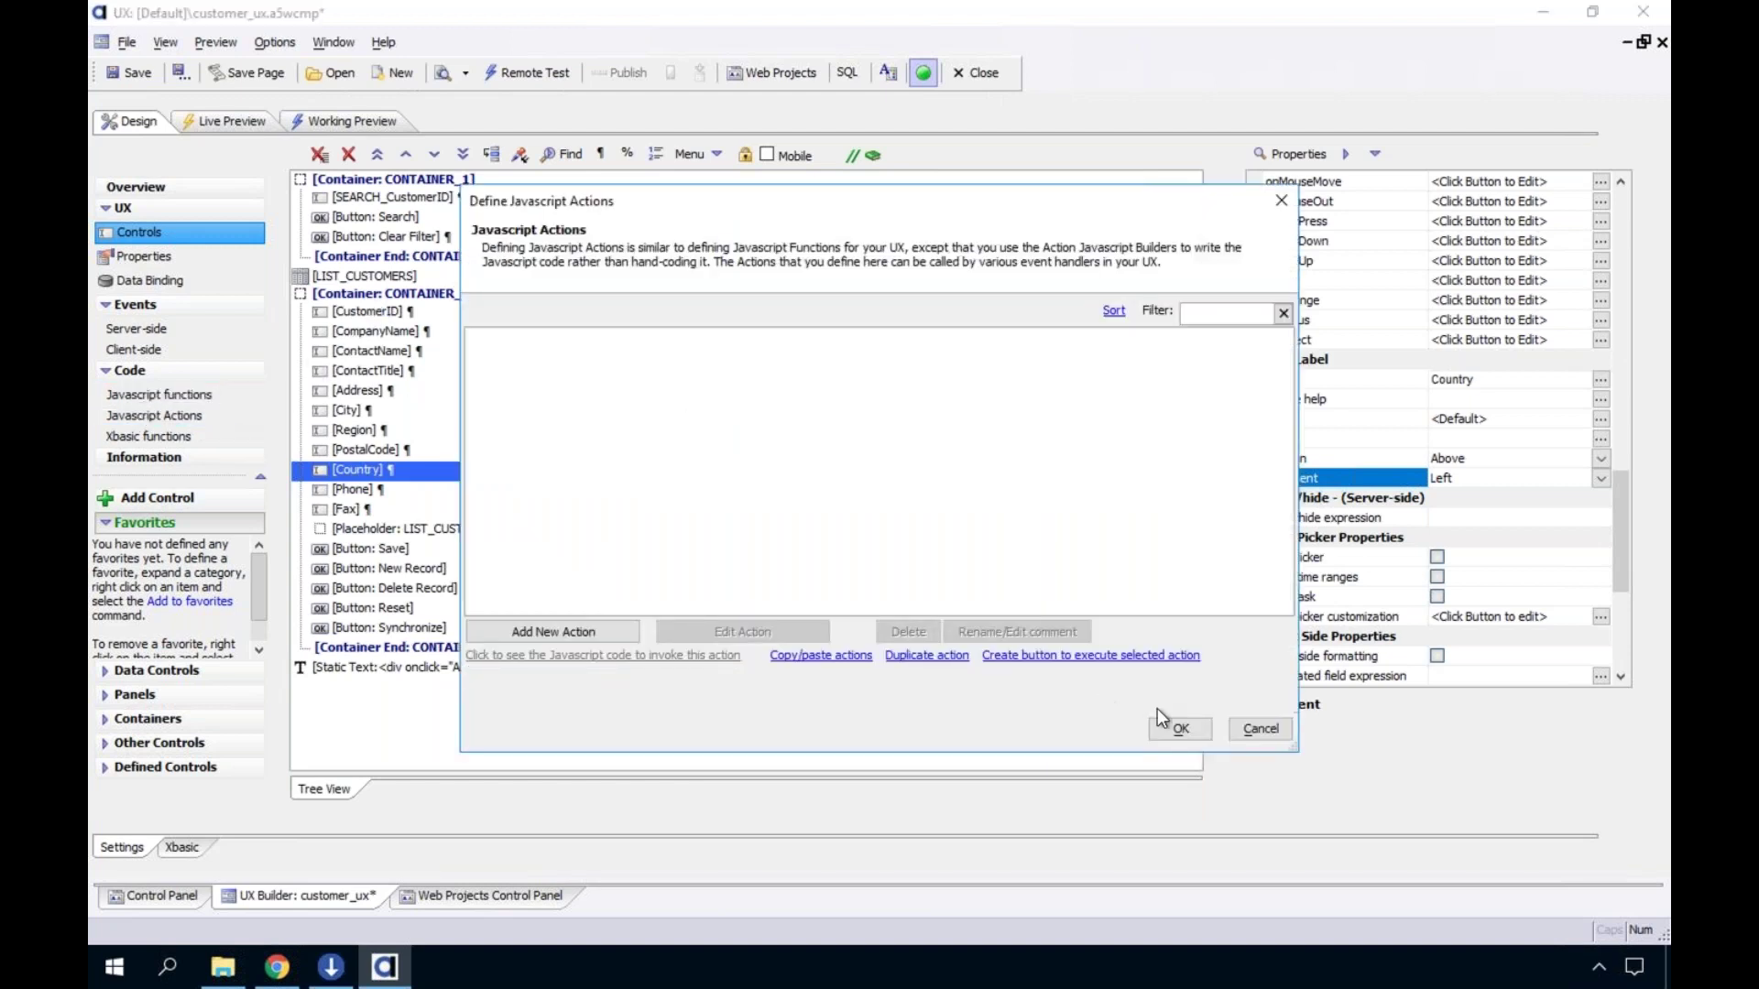
pyautogui.click(1250, 729)
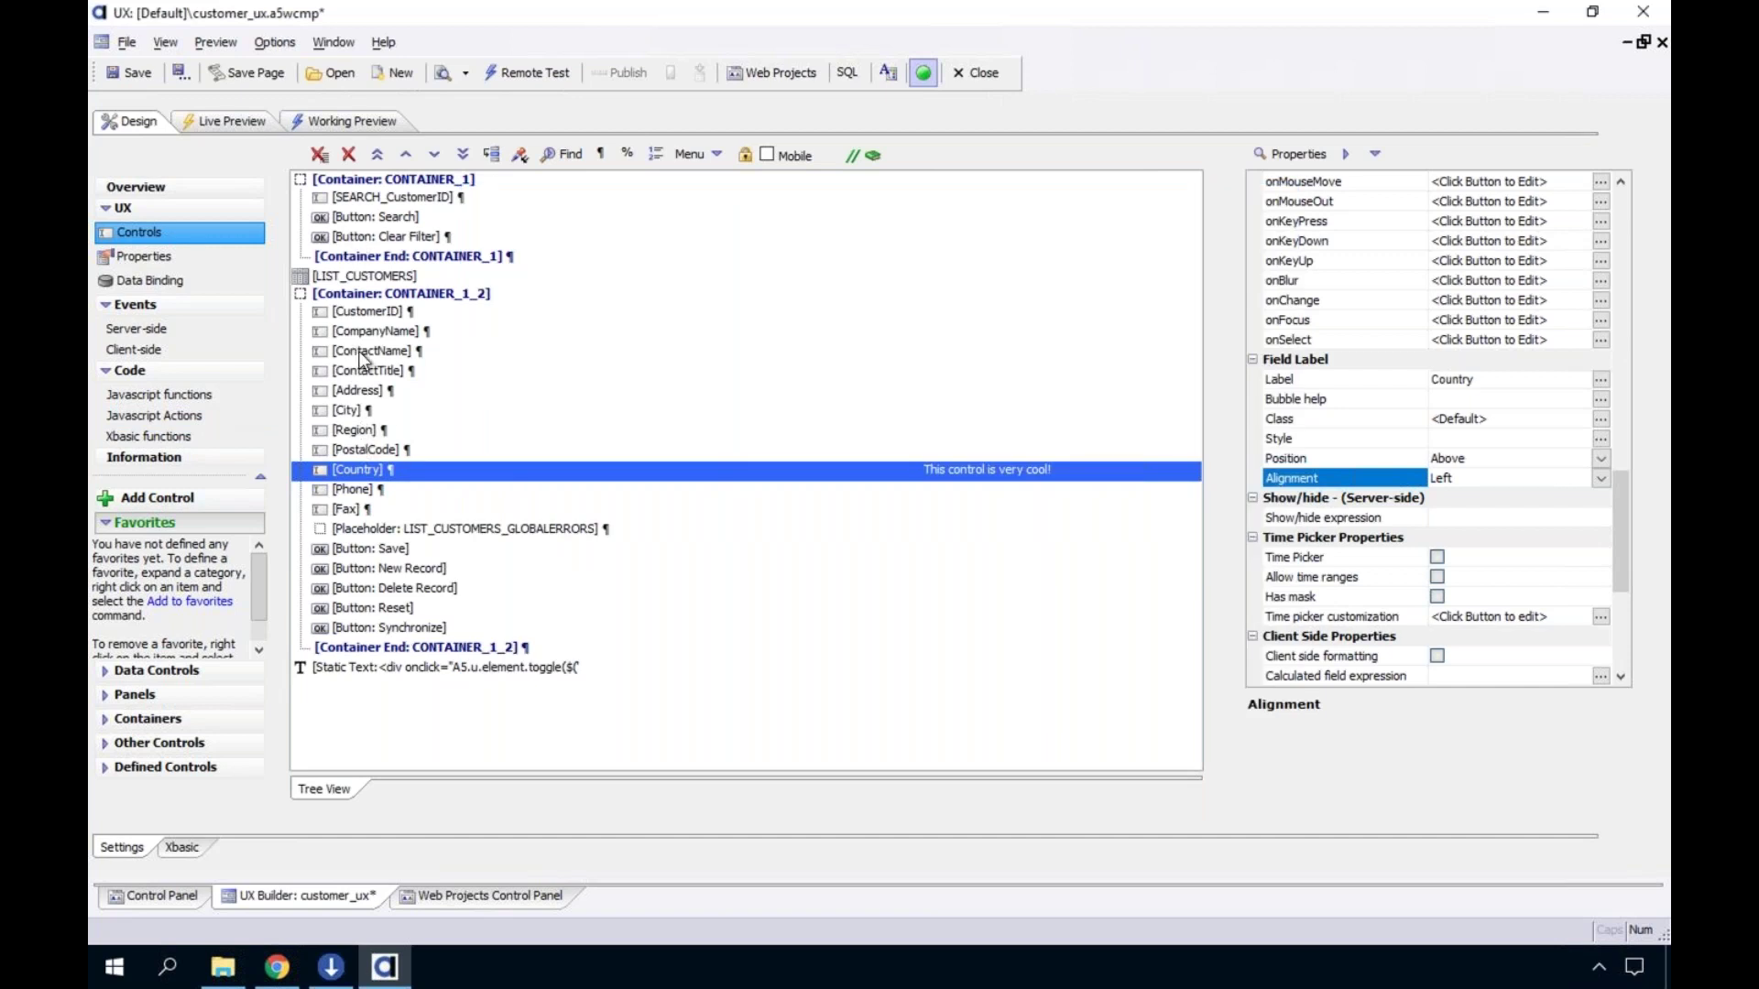
pyautogui.doubleClick(367, 548)
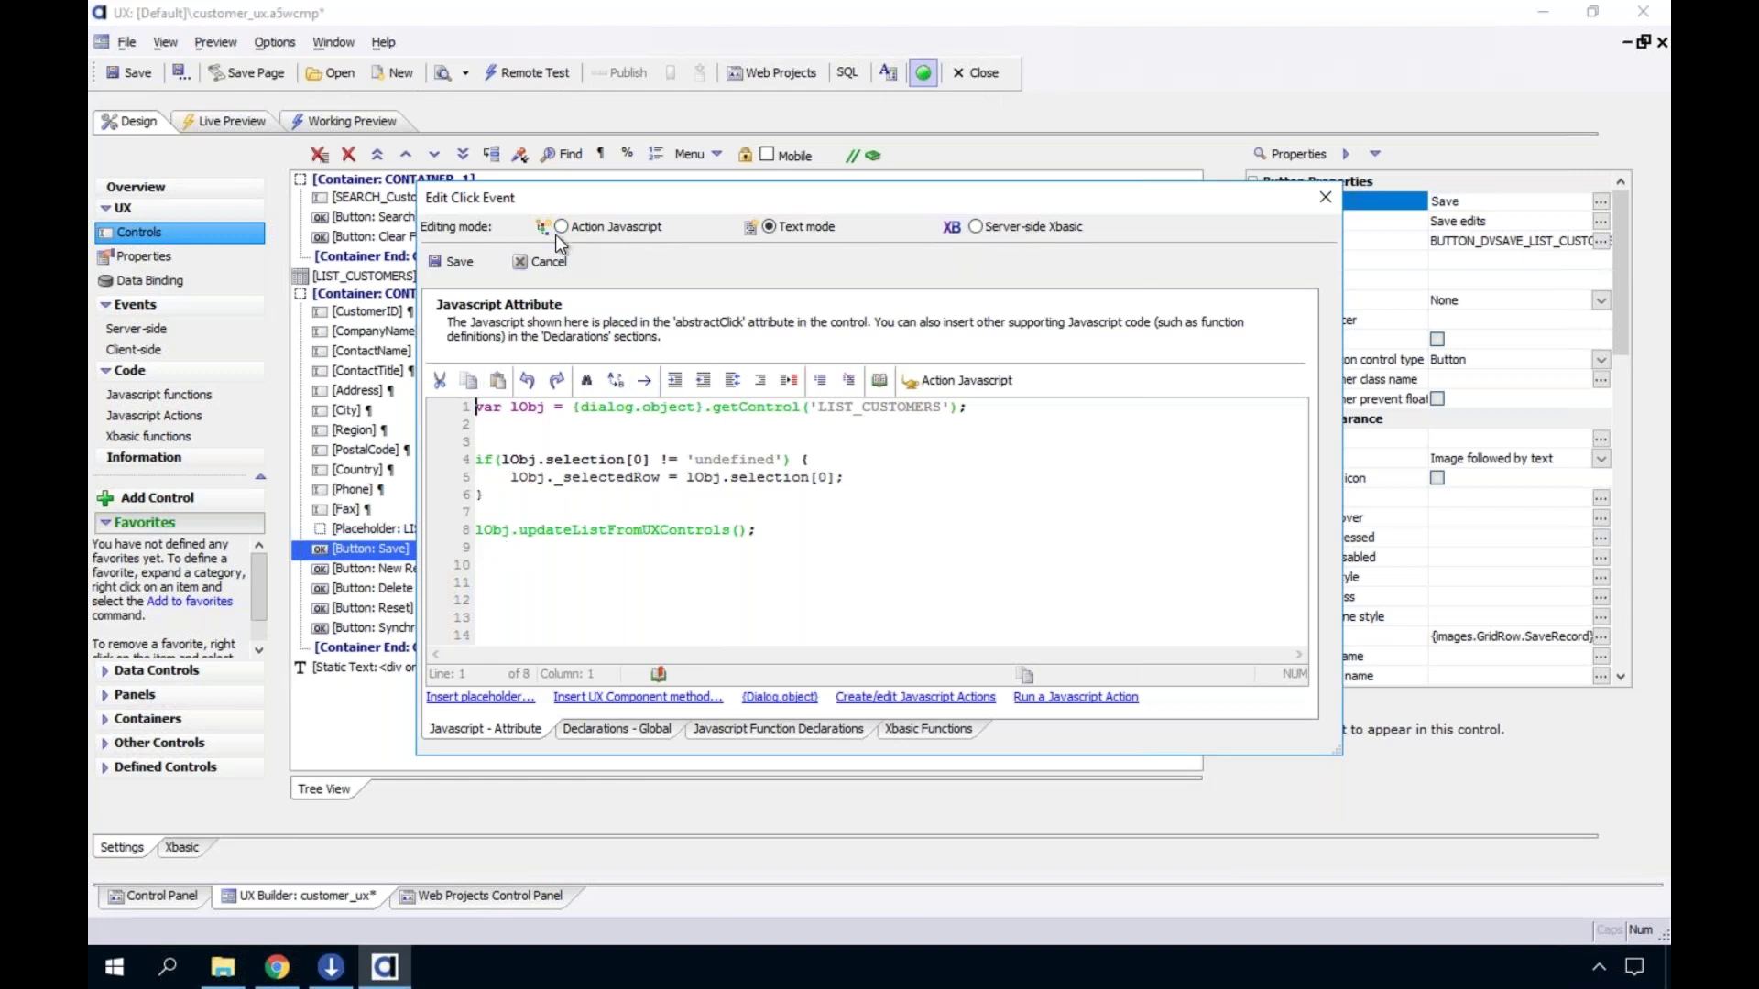
pyautogui.click(548, 261)
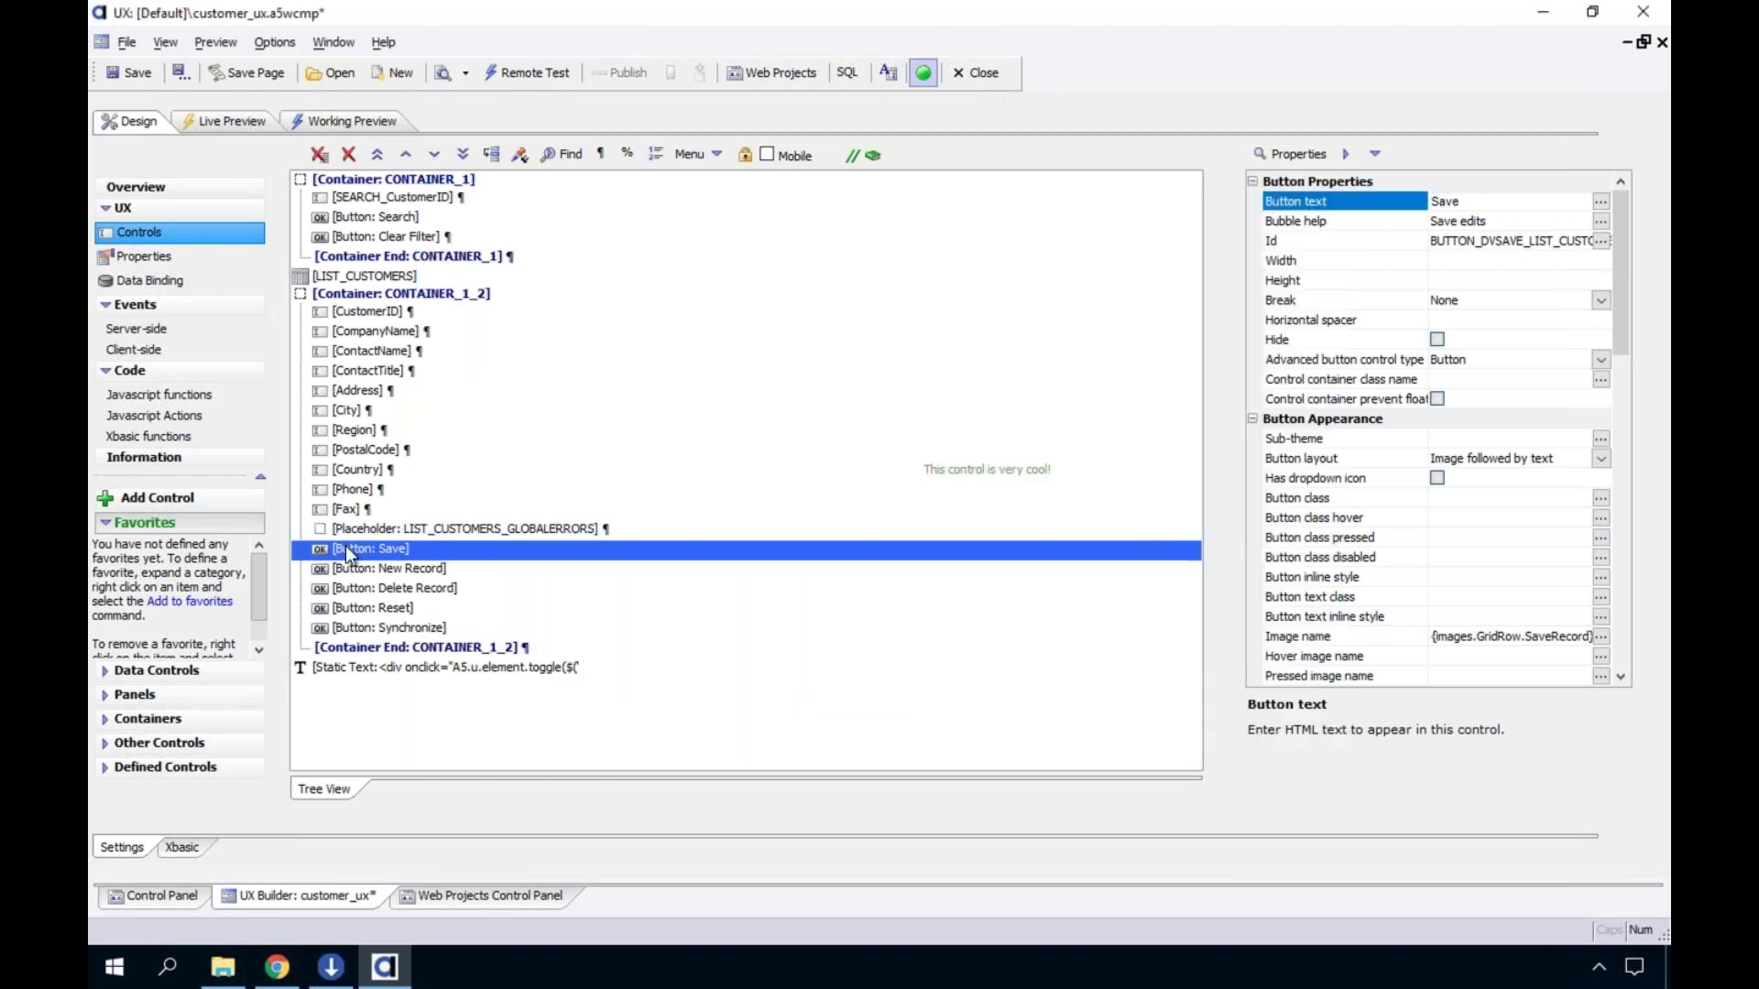
# Create a new Javascript Action named show_message and dismiss the notice about its undefined code
pyautogui.click(185, 416)
pyautogui.click(556, 632)
pyautogui.write('show_message')
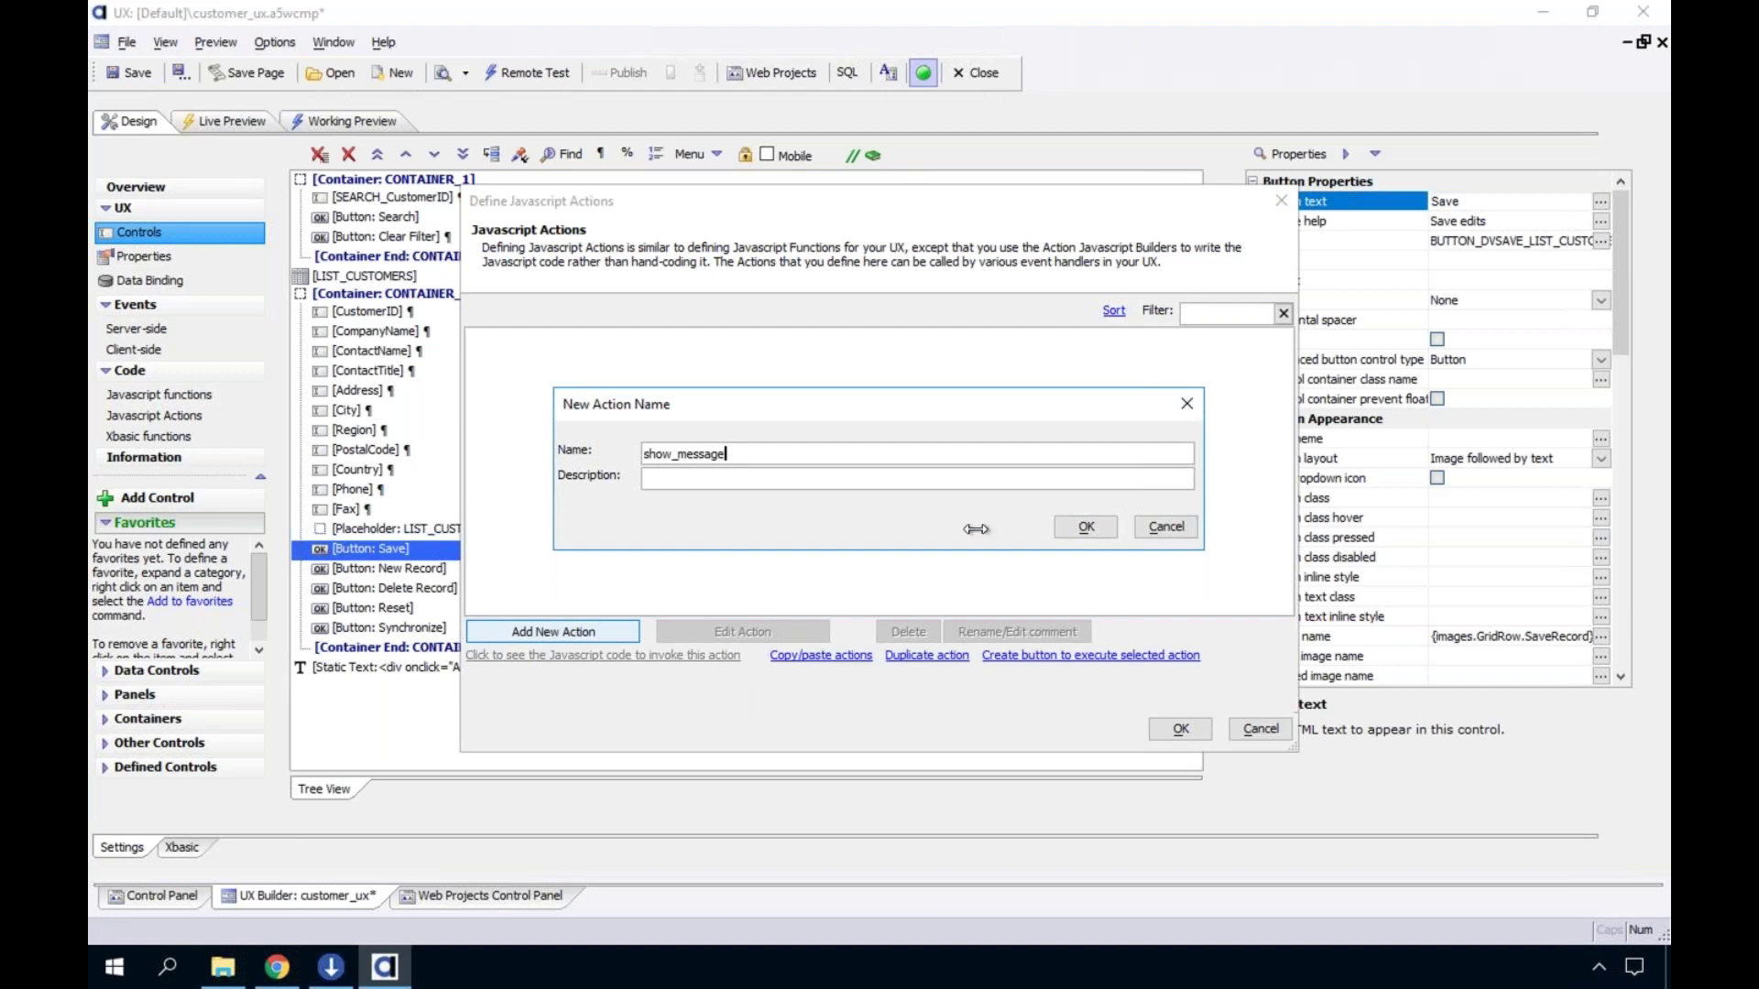
pyautogui.click(1085, 526)
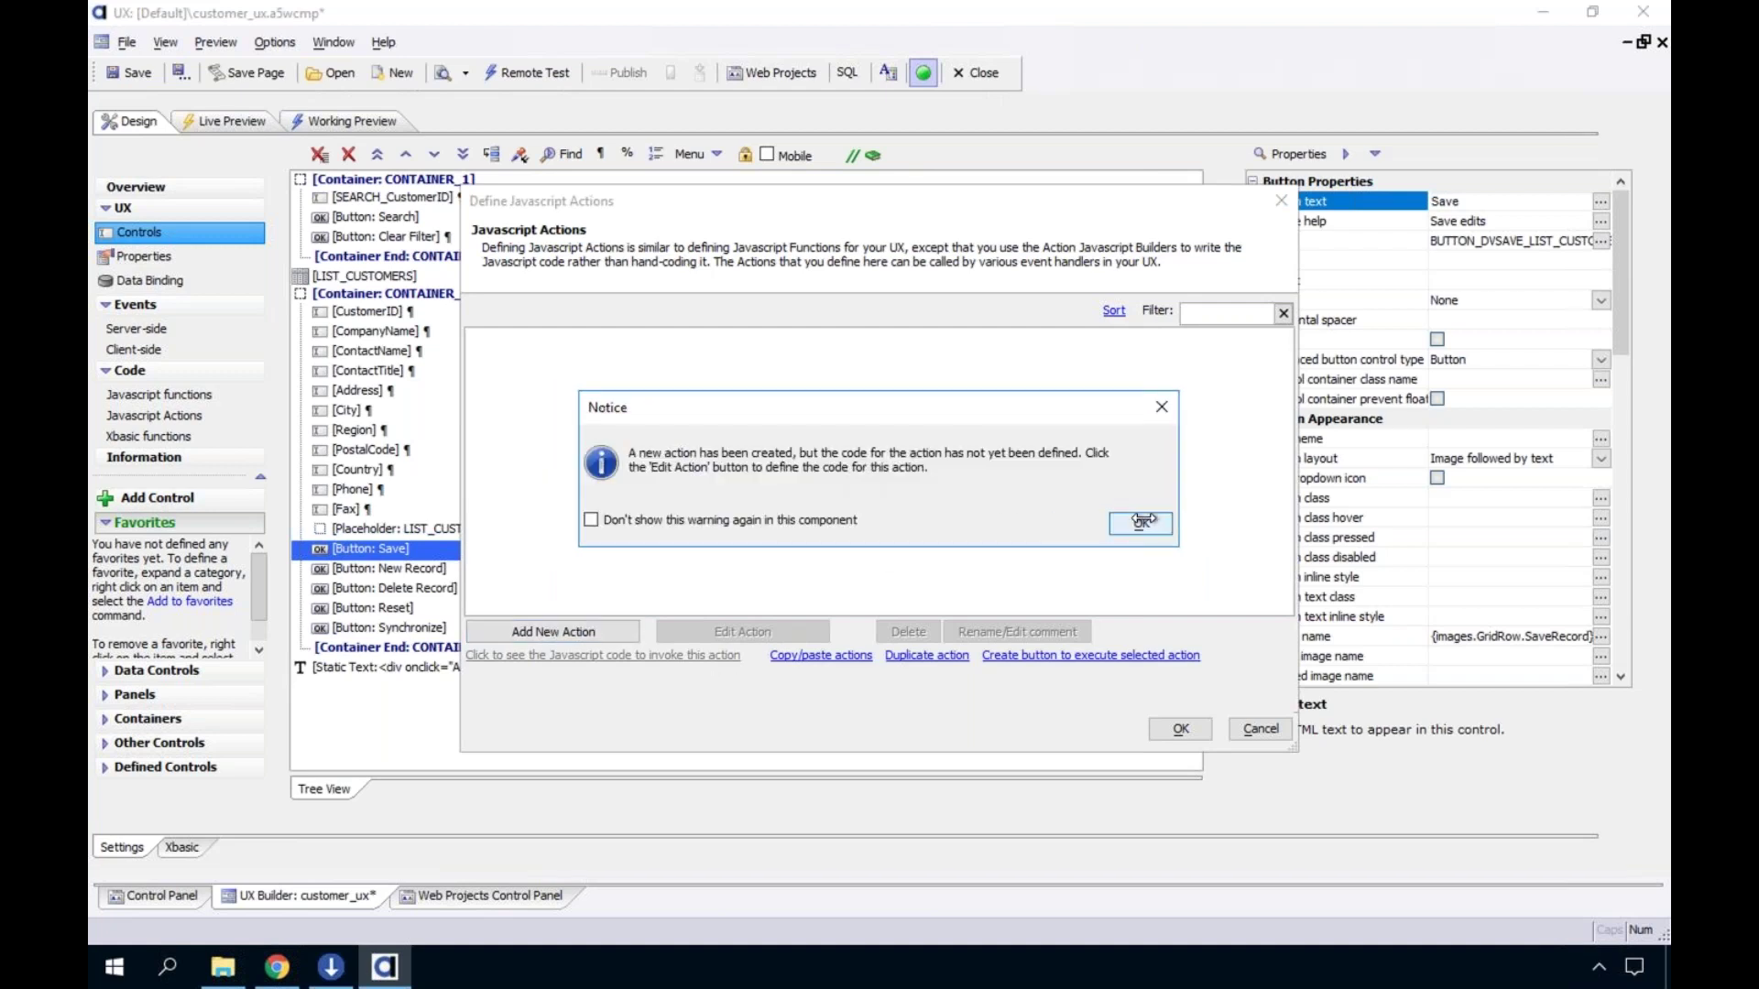
pyautogui.click(1141, 523)
# Add a "Message box - Transient" action to the show_message definition
pyautogui.doubleClick(632, 337)
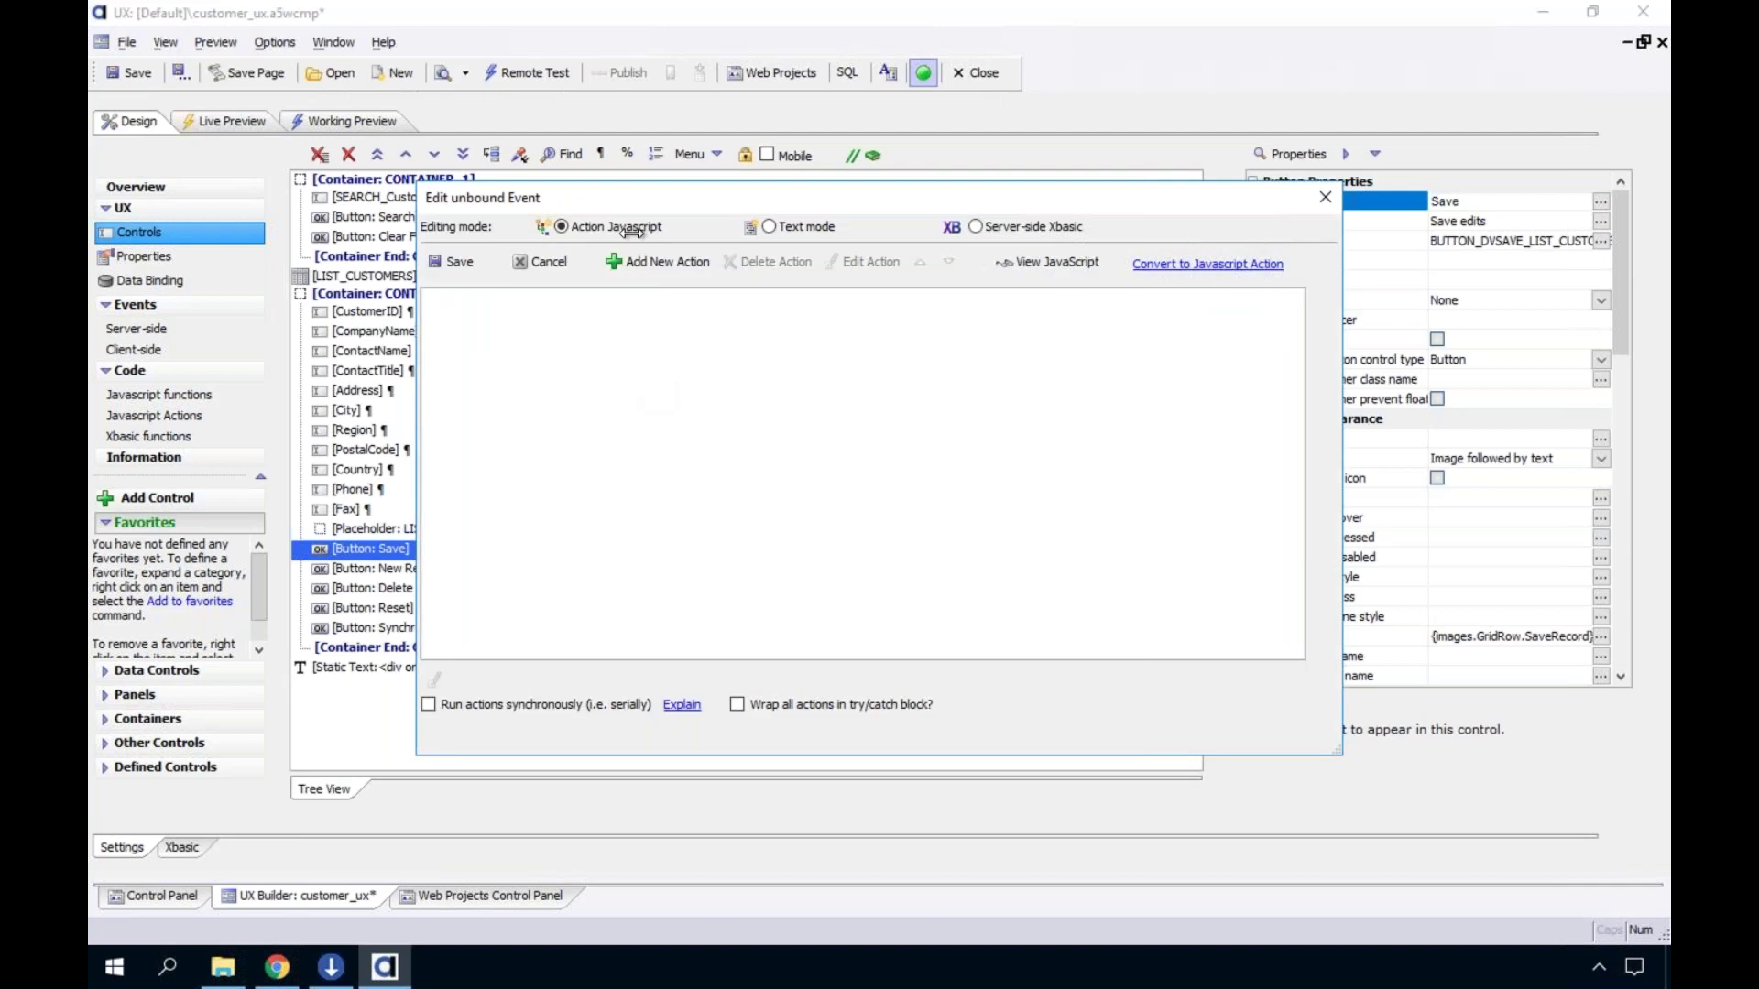
pyautogui.click(695, 264)
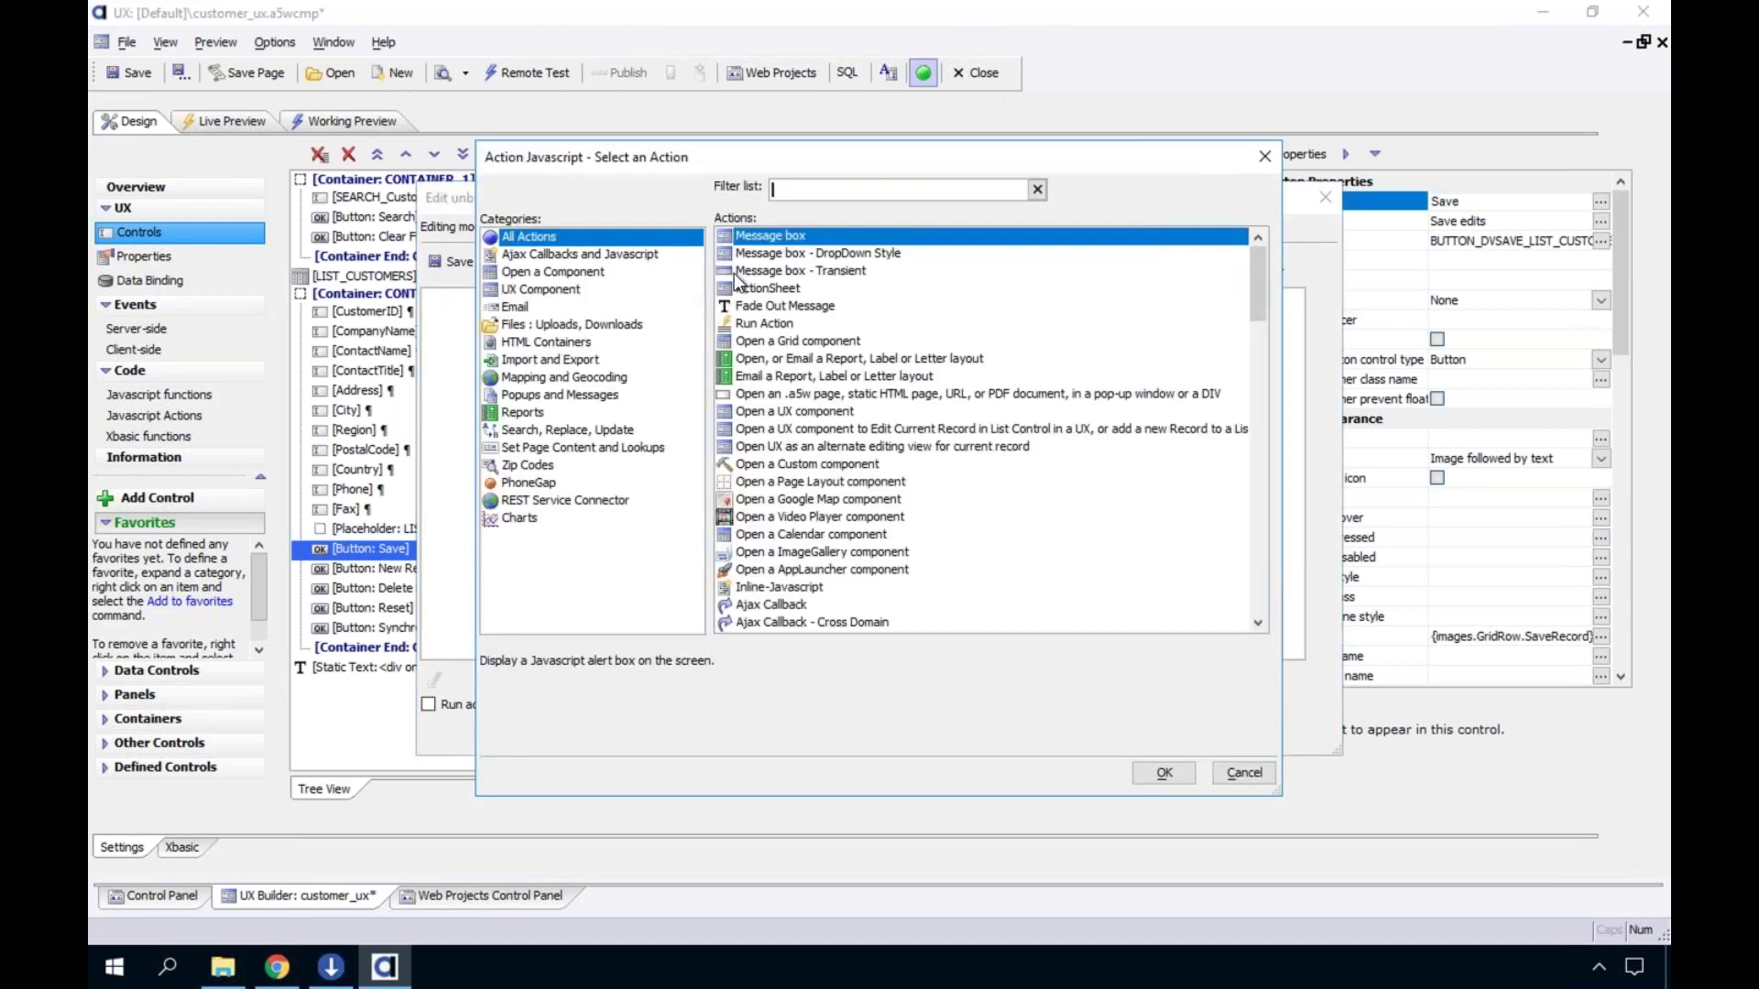
pyautogui.click(784, 271)
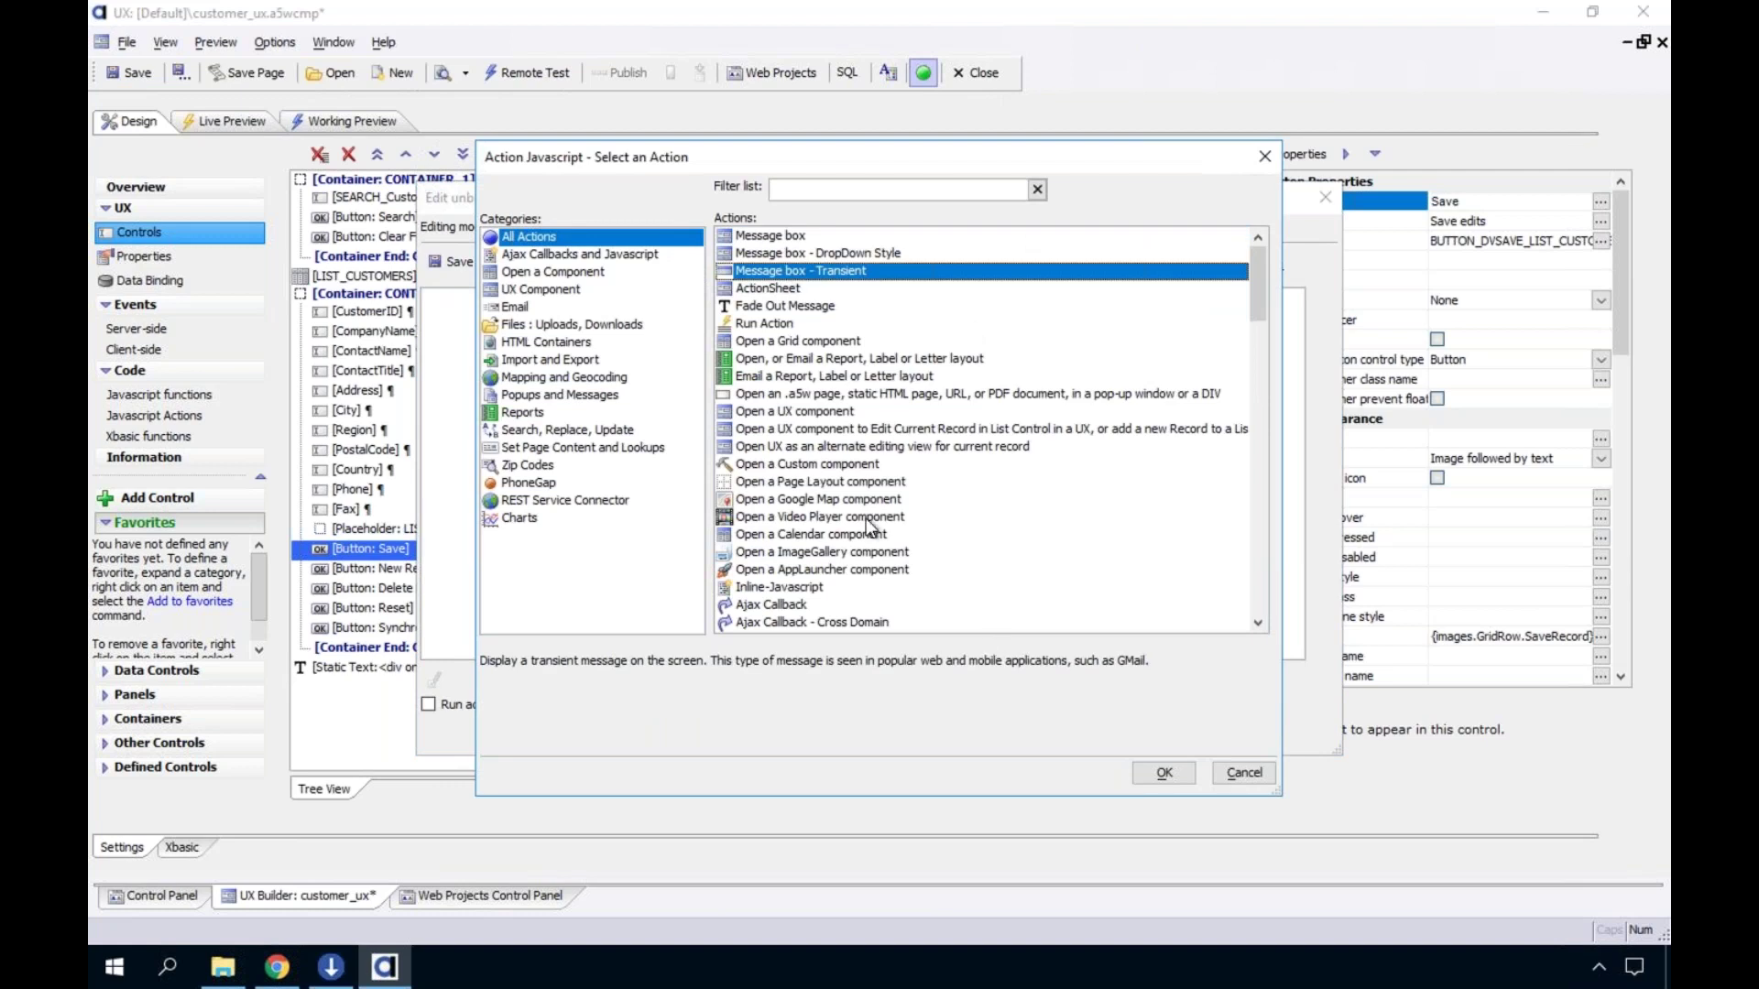
pyautogui.doubleClick(825, 271)
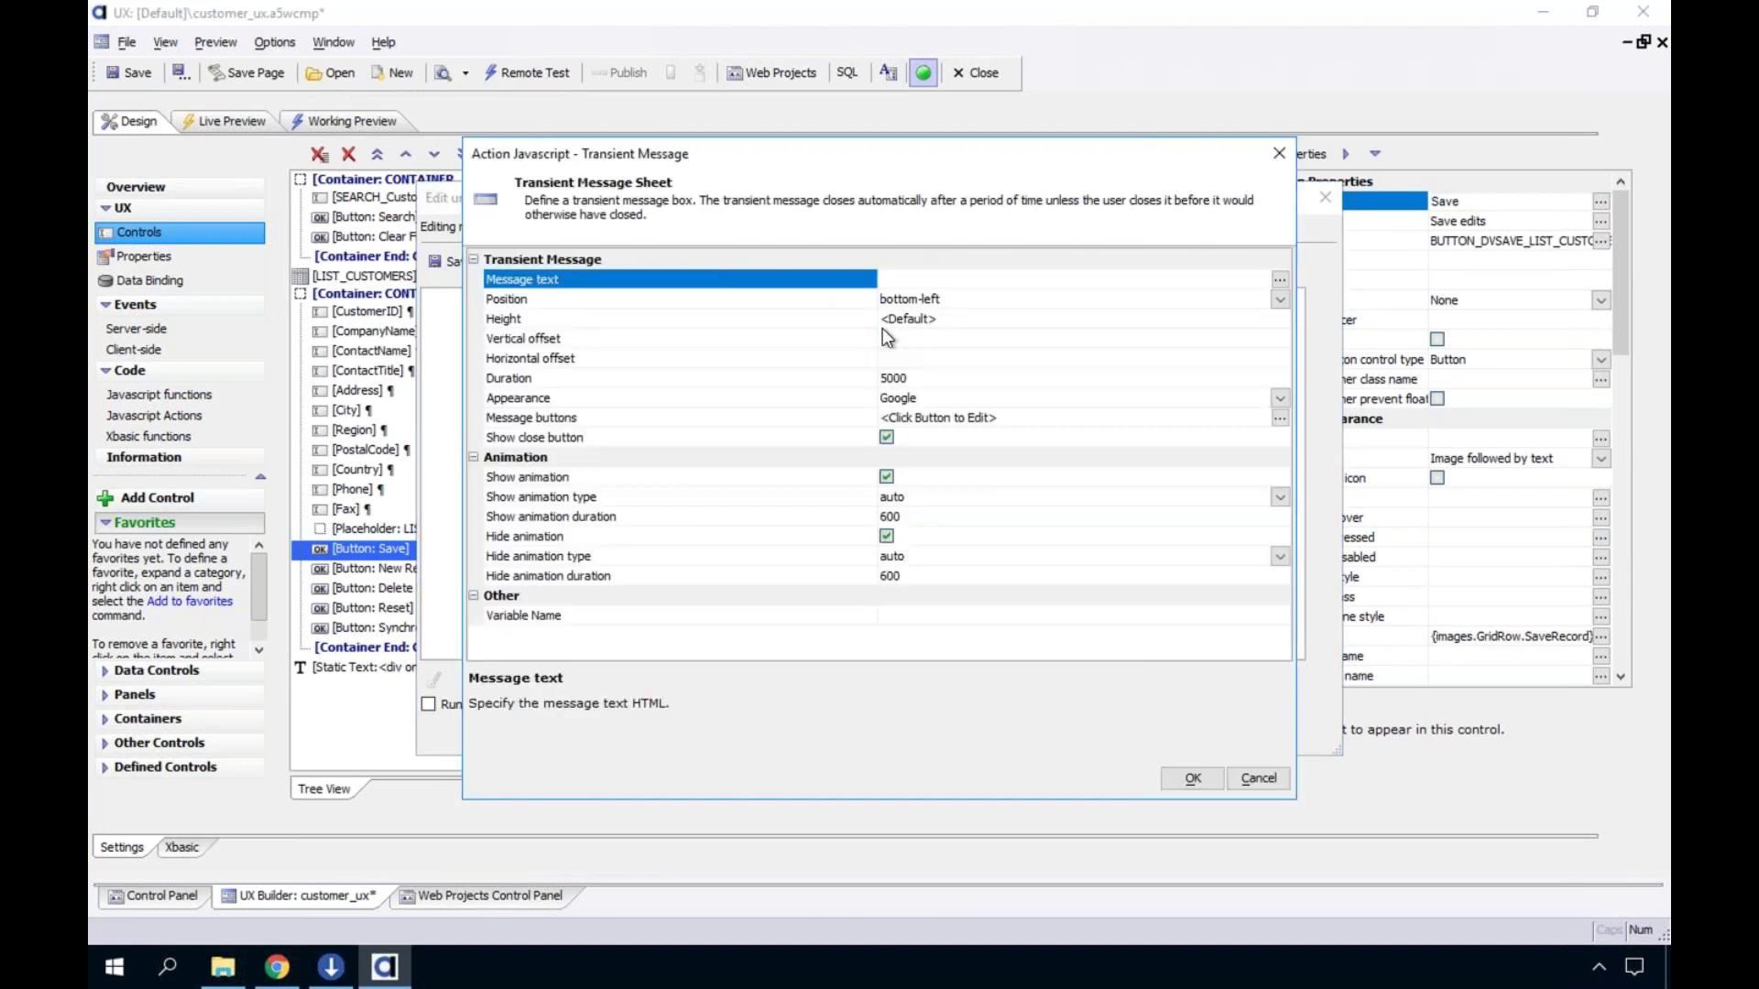
# Set the transient message's text to "Hello", position to top and duration to 2000, and save the Javascript Action without a comment
pyautogui.click(923, 279)
pyautogui.write('Hello')
pyautogui.click(953, 300)
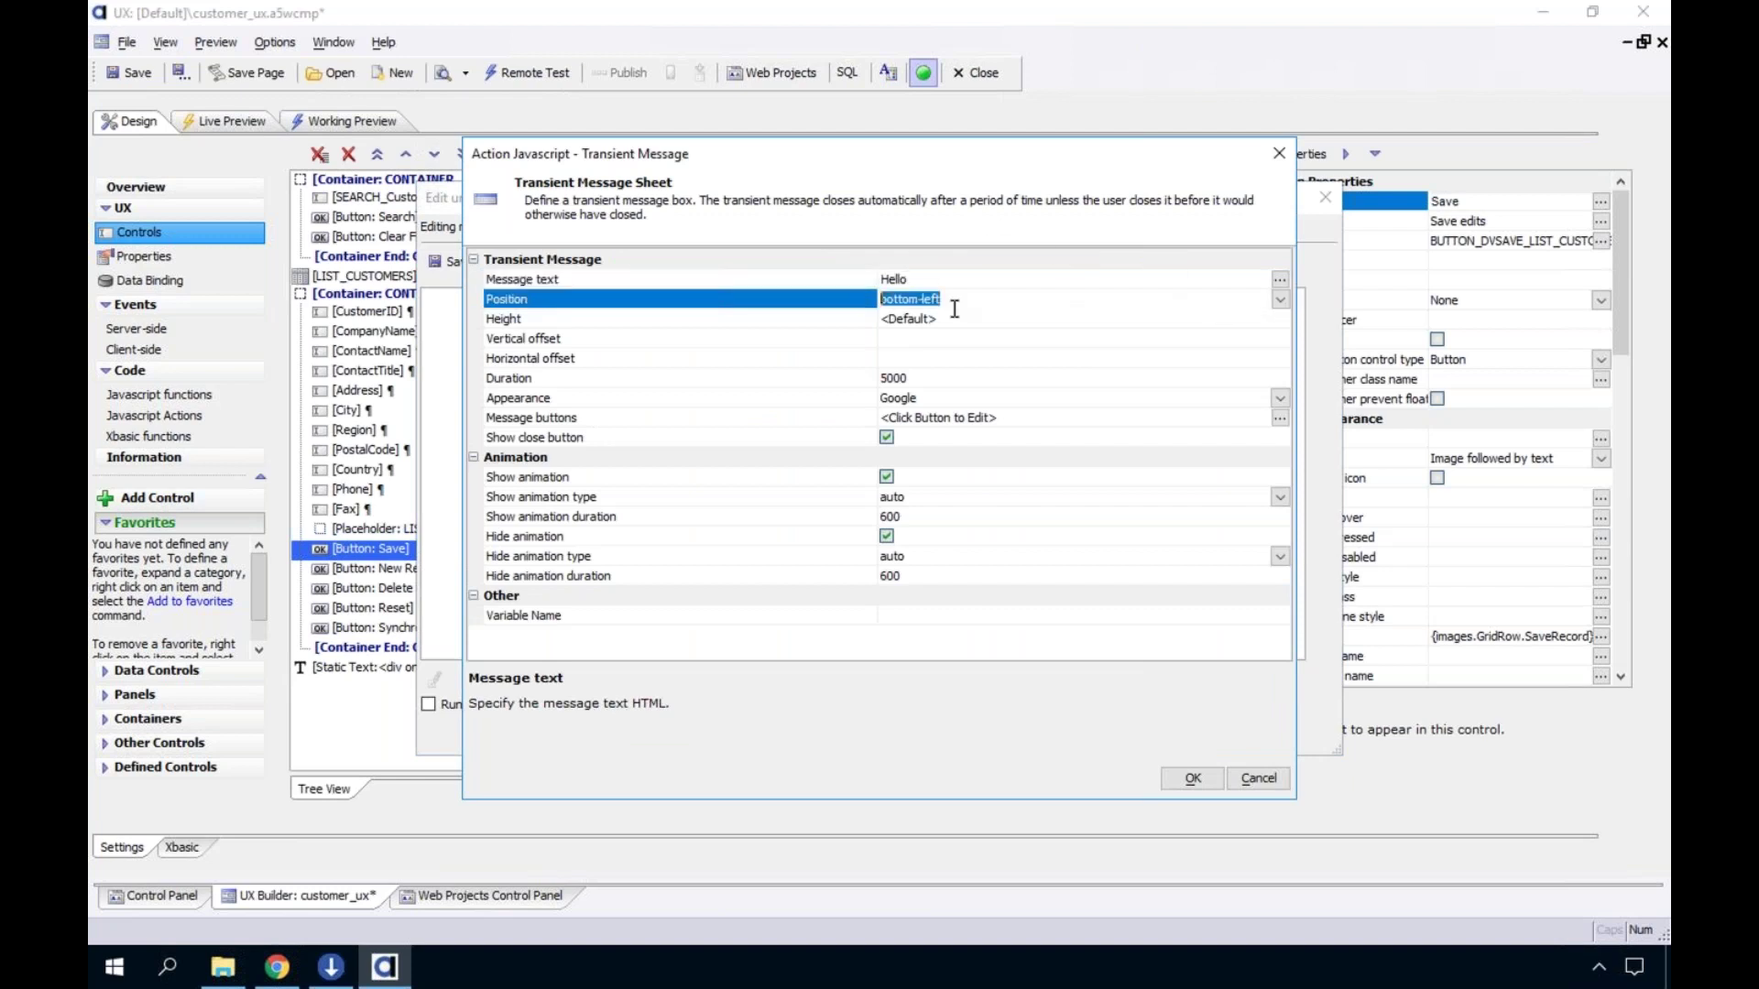
pyautogui.click(926, 318)
pyautogui.click(835, 378)
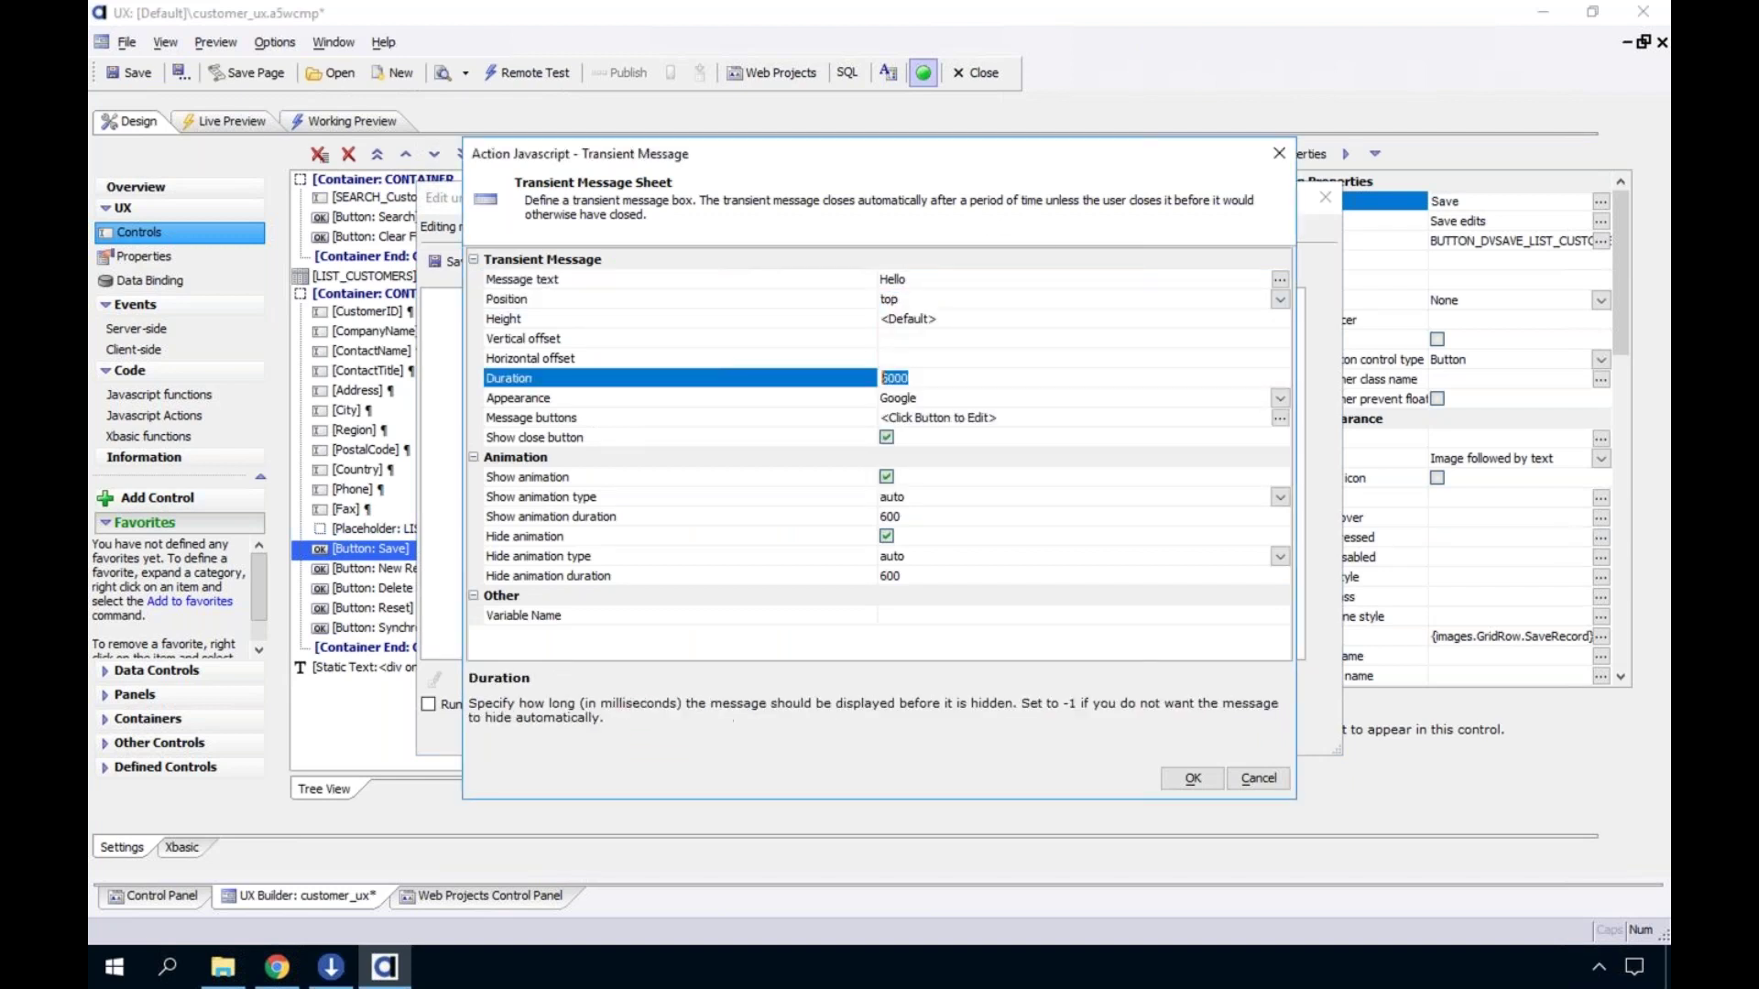
pyautogui.hotkey('ctrl', 'a')
pyautogui.write('2000')
pyautogui.press('Return')
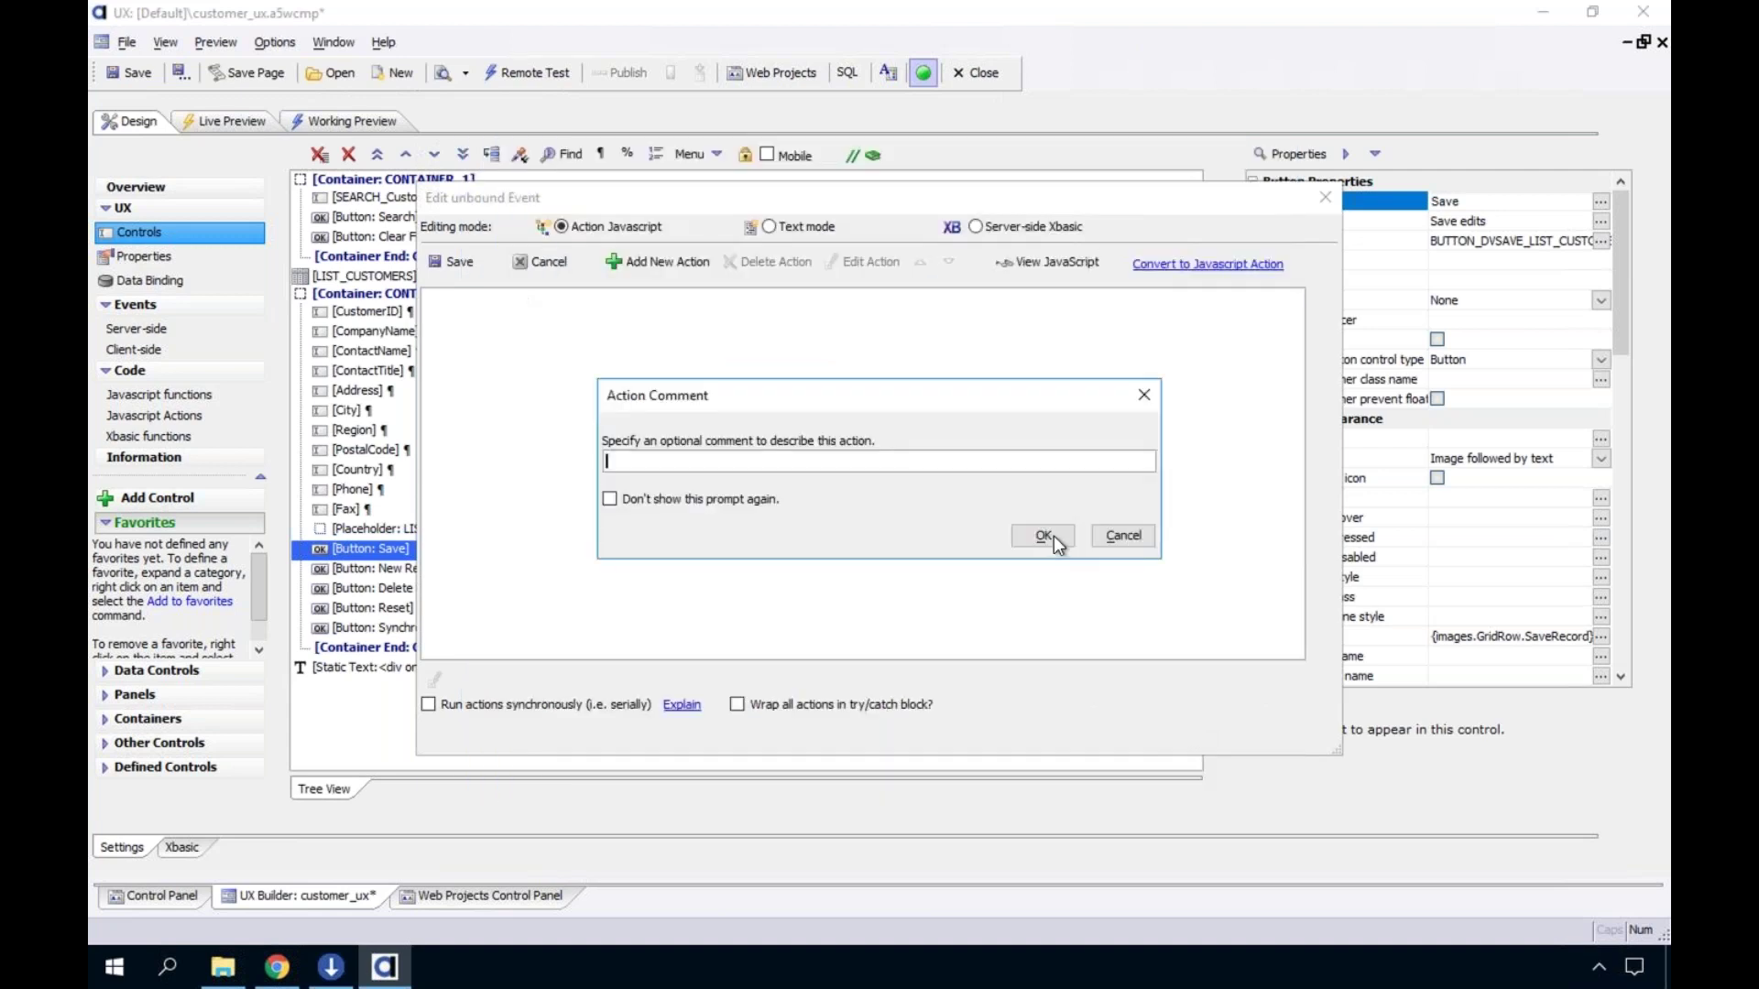
pyautogui.click(1054, 537)
pyautogui.click(448, 273)
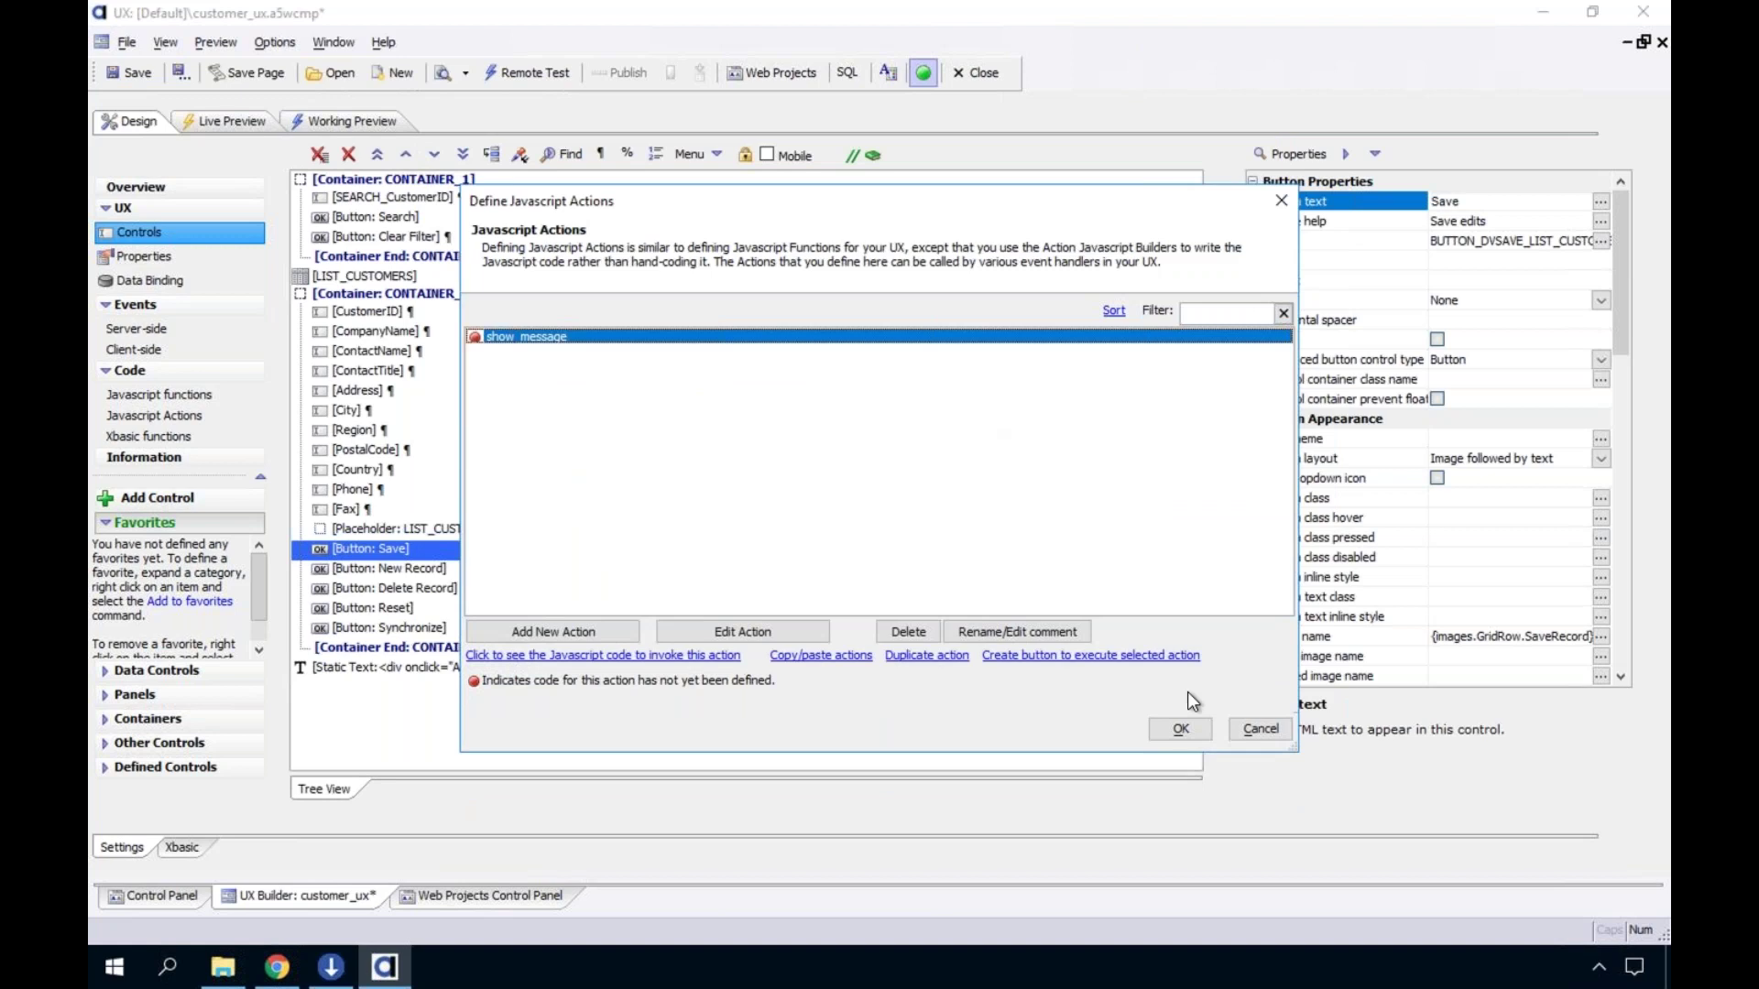
pyautogui.click(1180, 733)
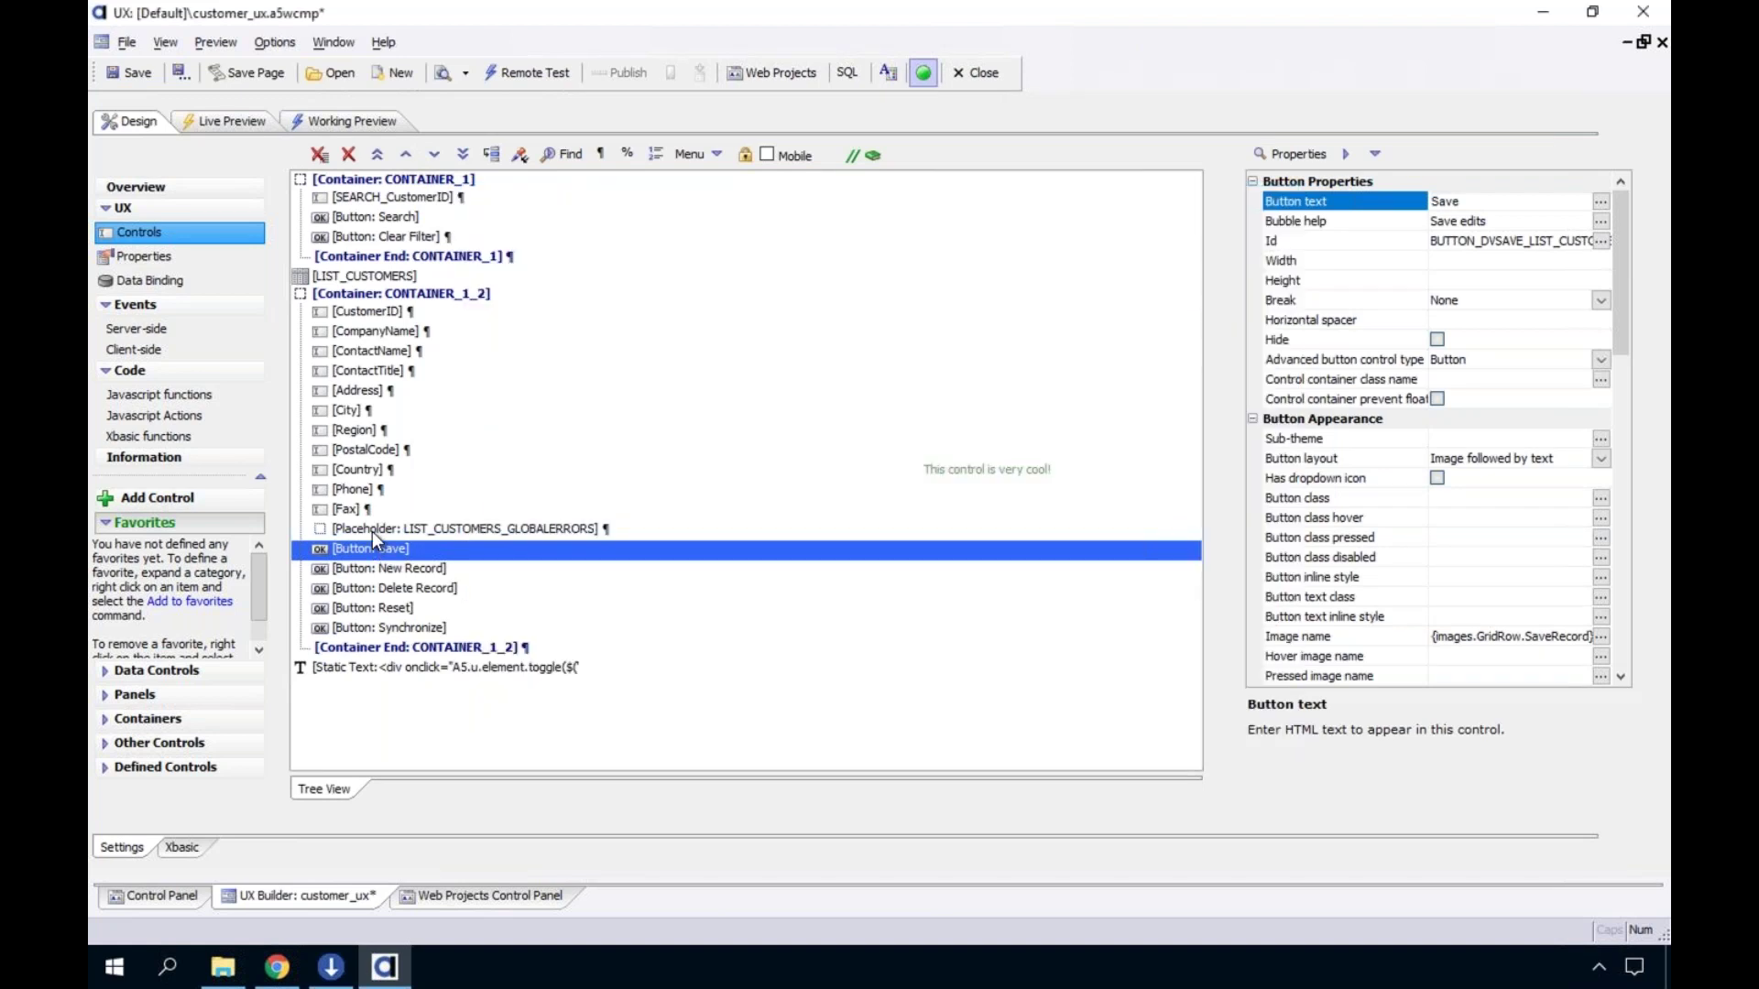
# Add a button labelled "Show Message" without a sub-theme after the LIST_CUSTOMERS_GLOBALERRORS placeholder
pyautogui.click(372, 531)
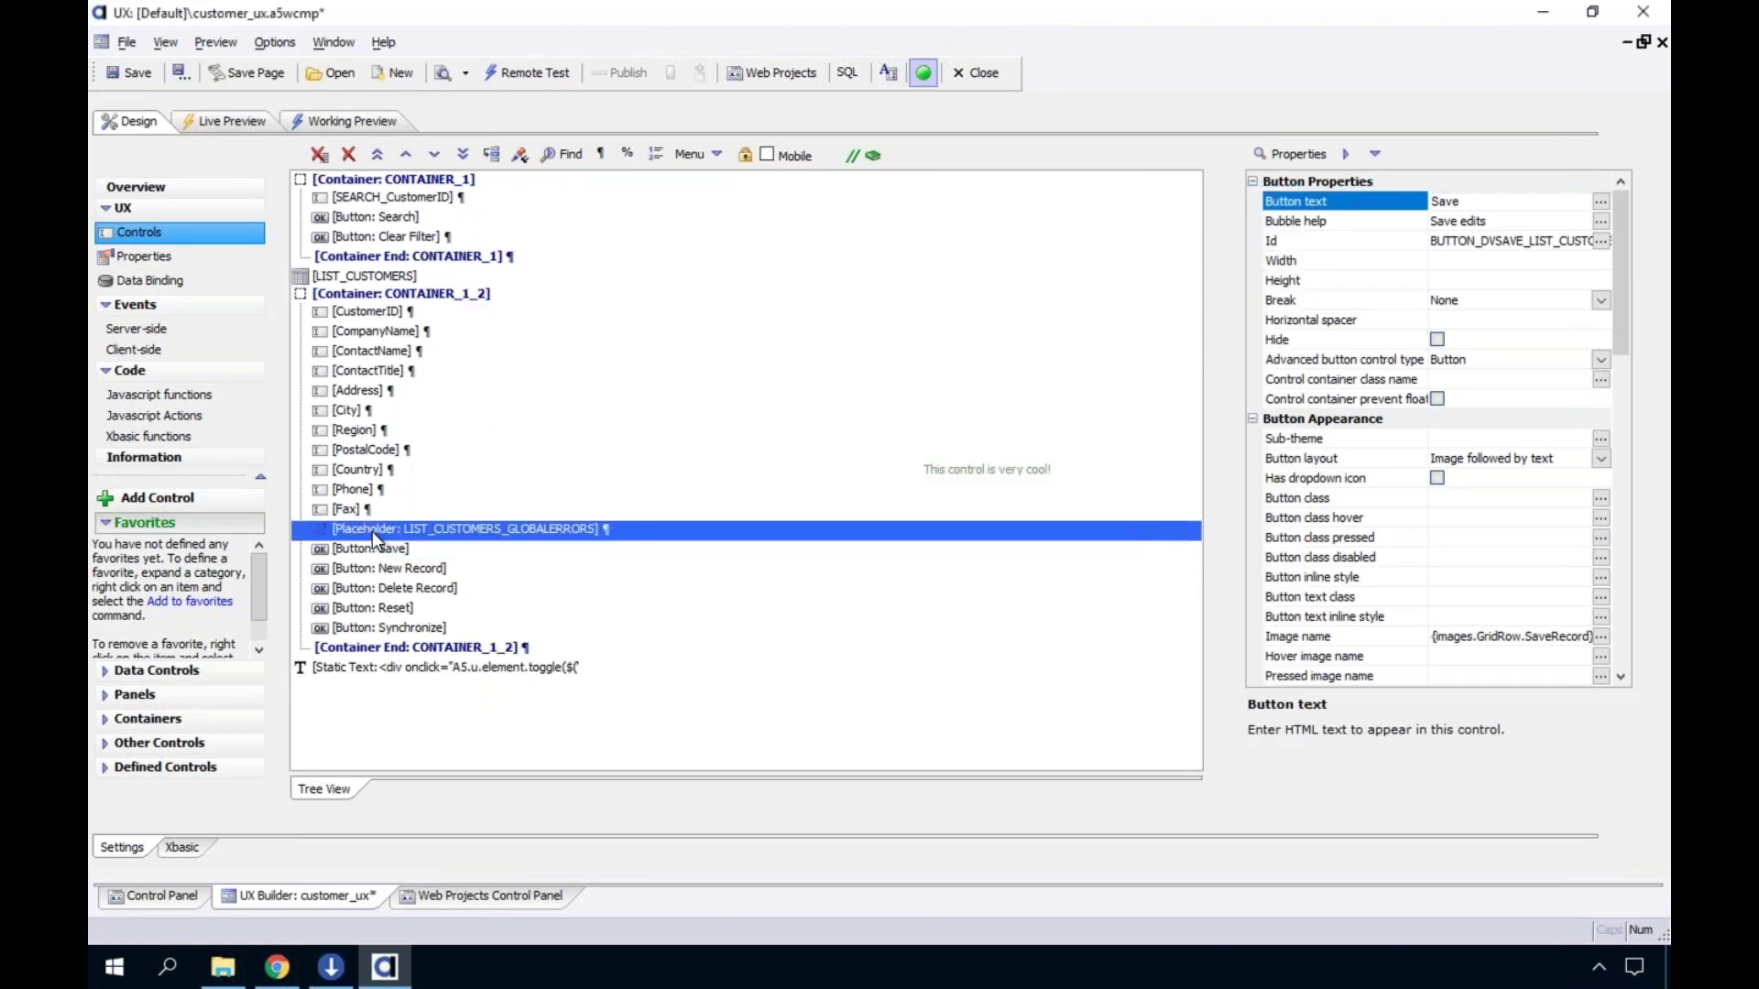
pyautogui.click(156, 500)
pyautogui.write('but')
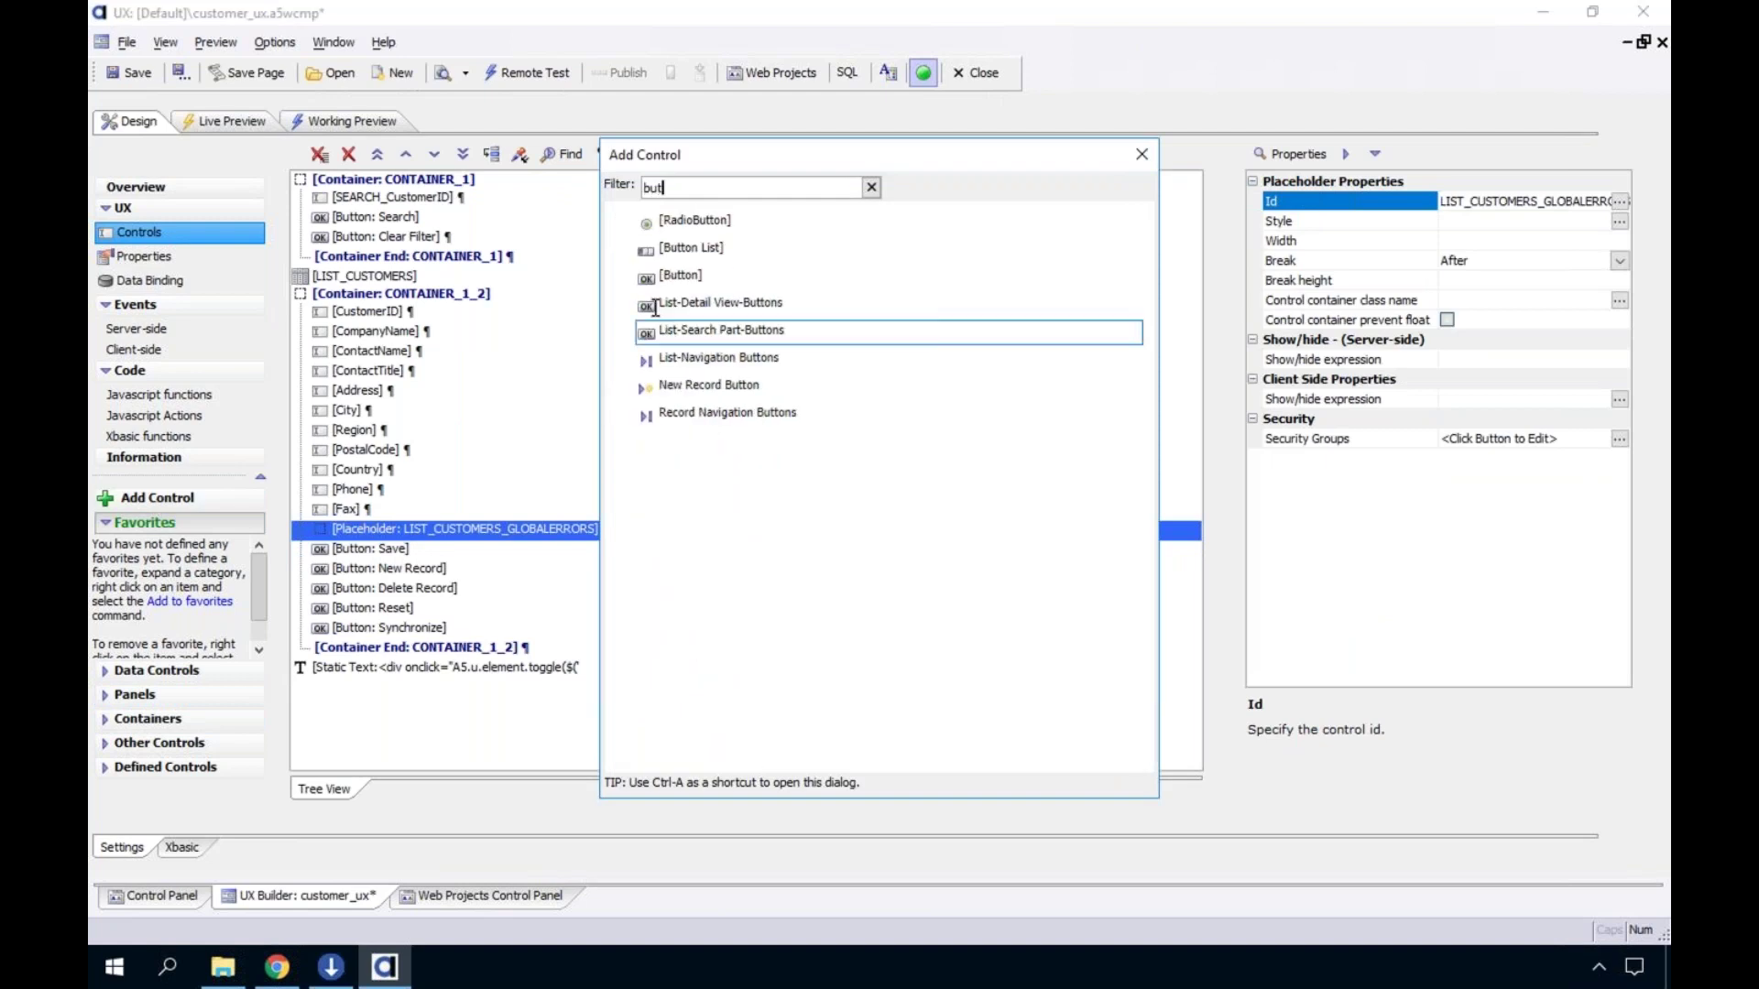
pyautogui.press('Return')
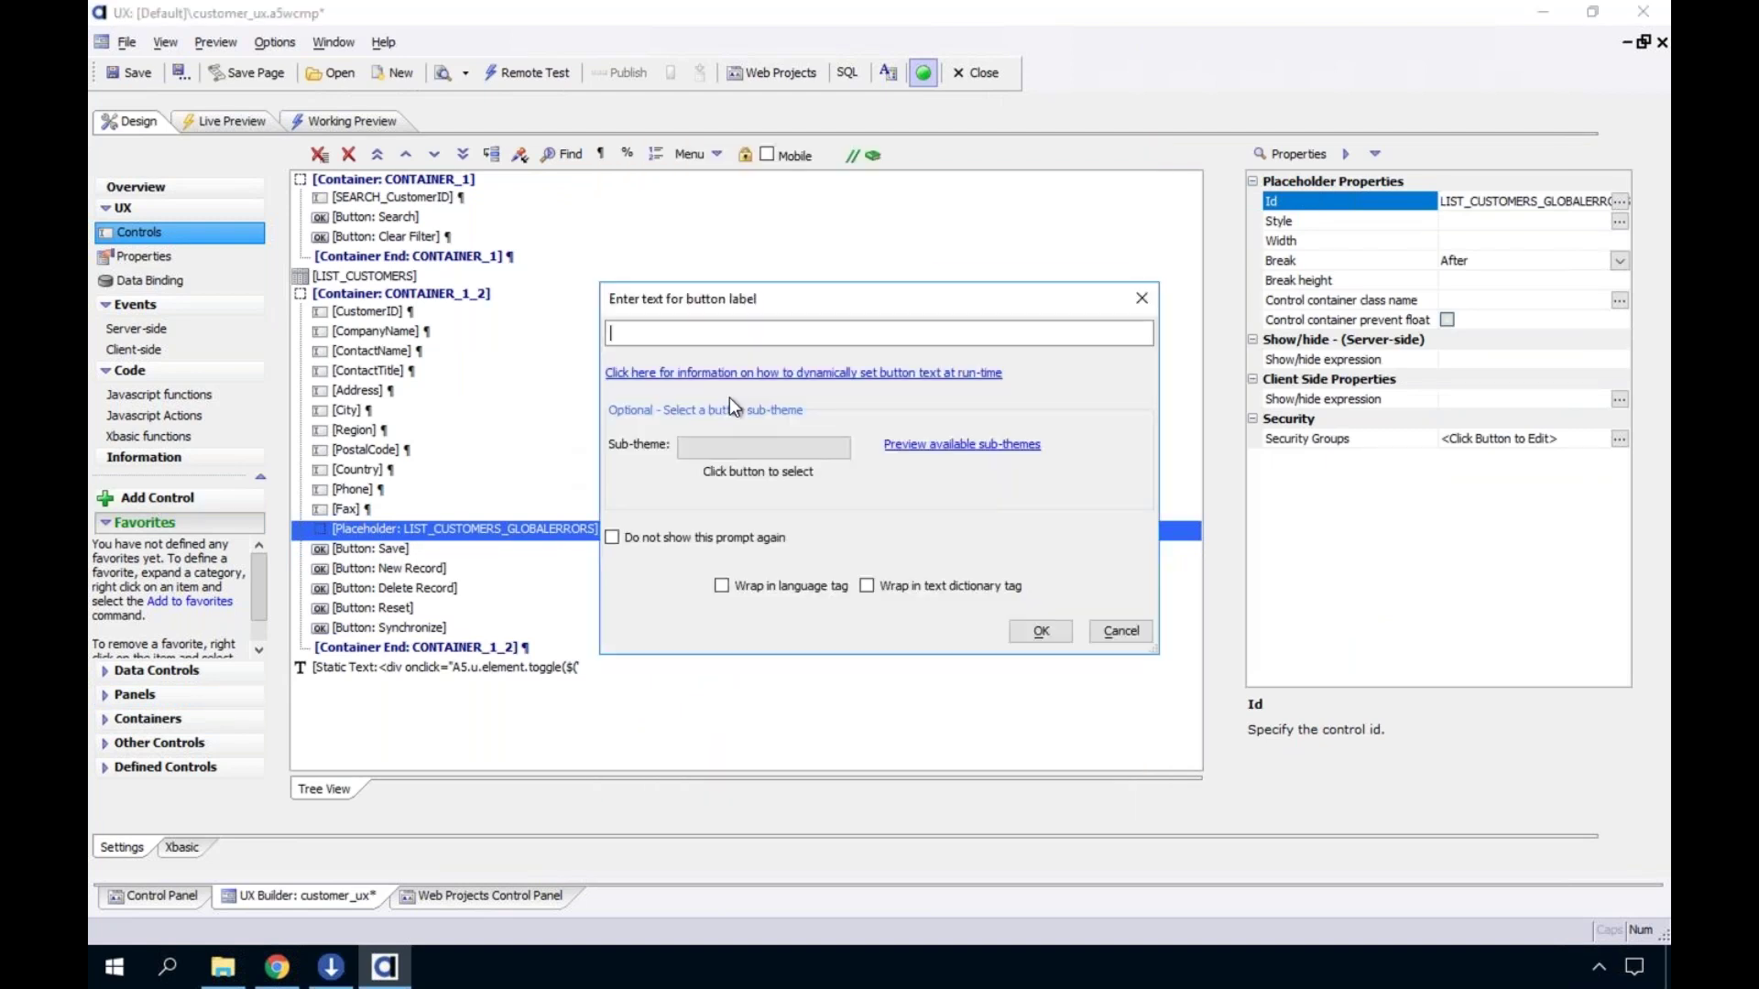
pyautogui.write('Show Message')
pyautogui.click(810, 448)
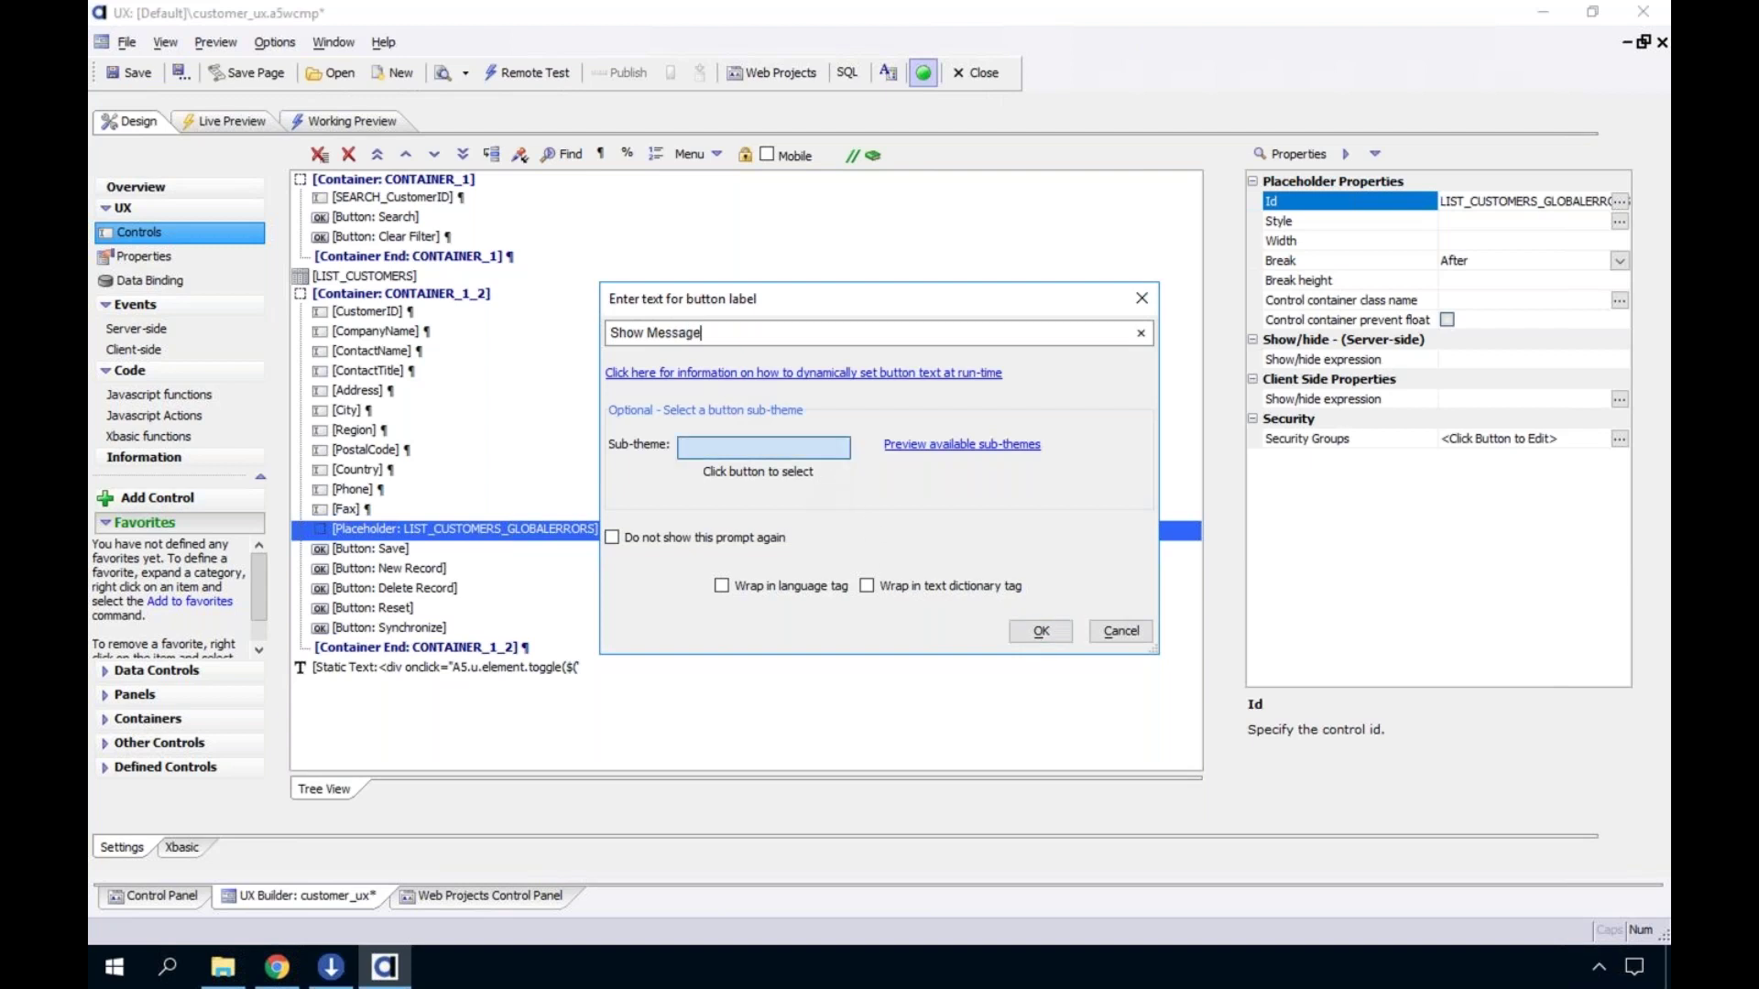
pyautogui.click(956, 550)
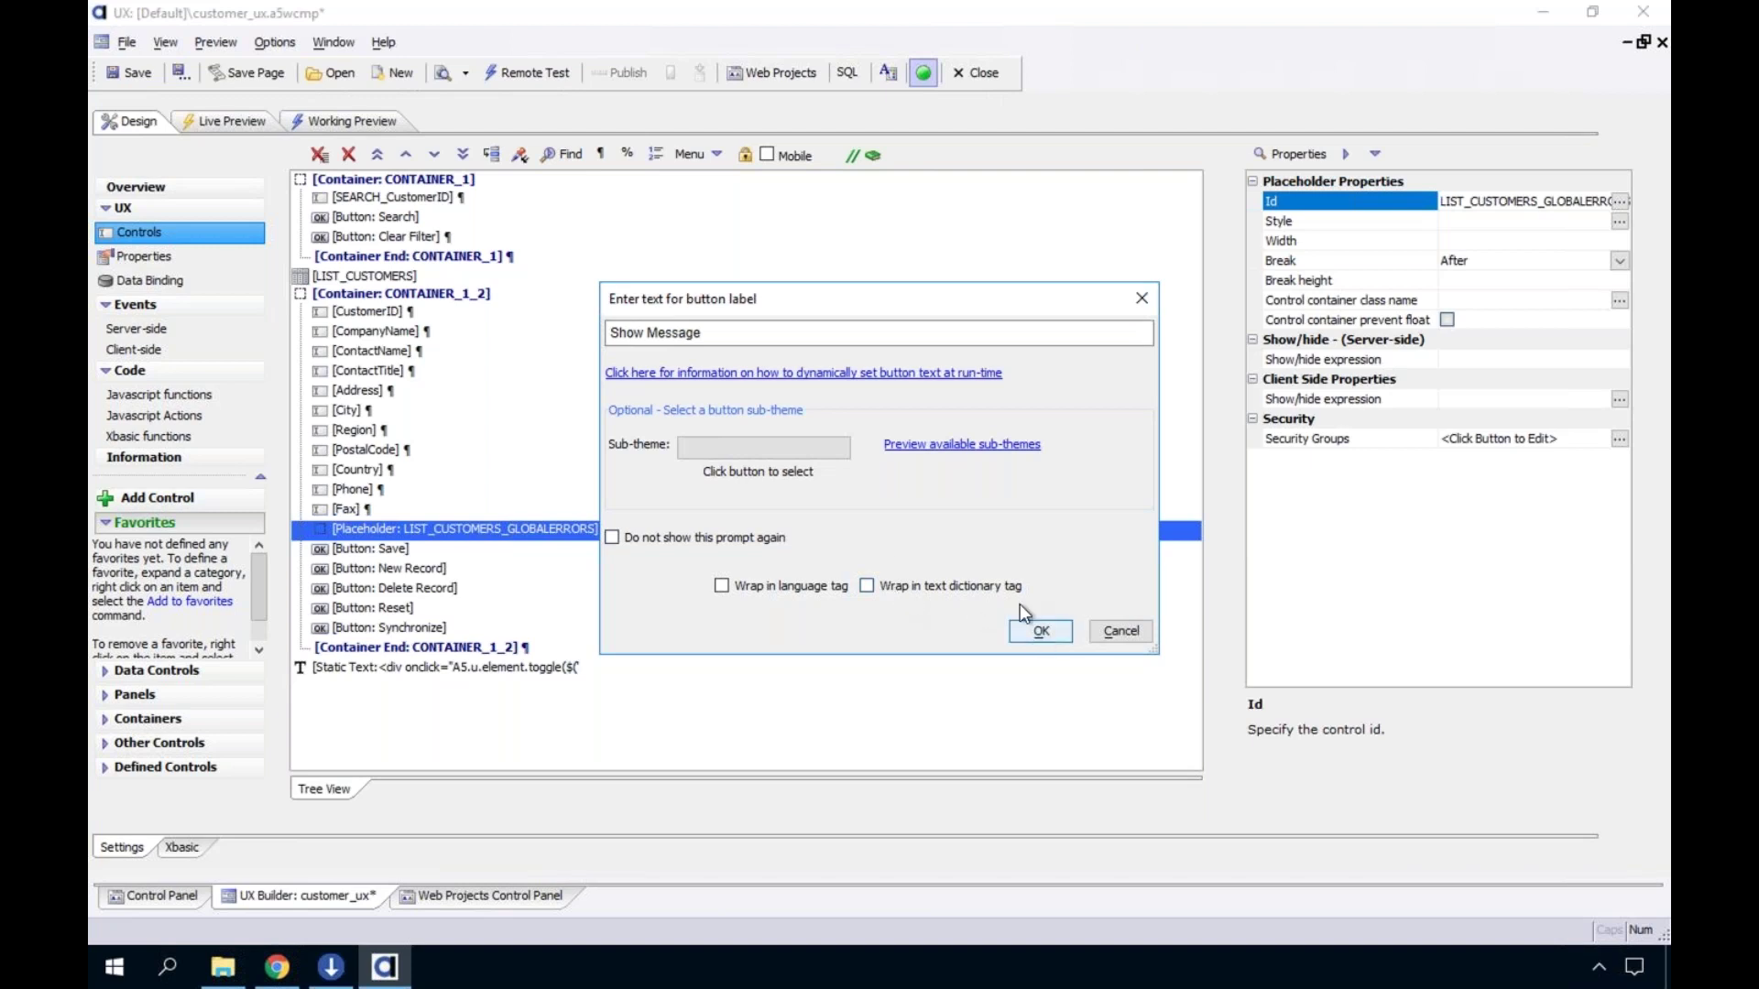
pyautogui.click(1041, 630)
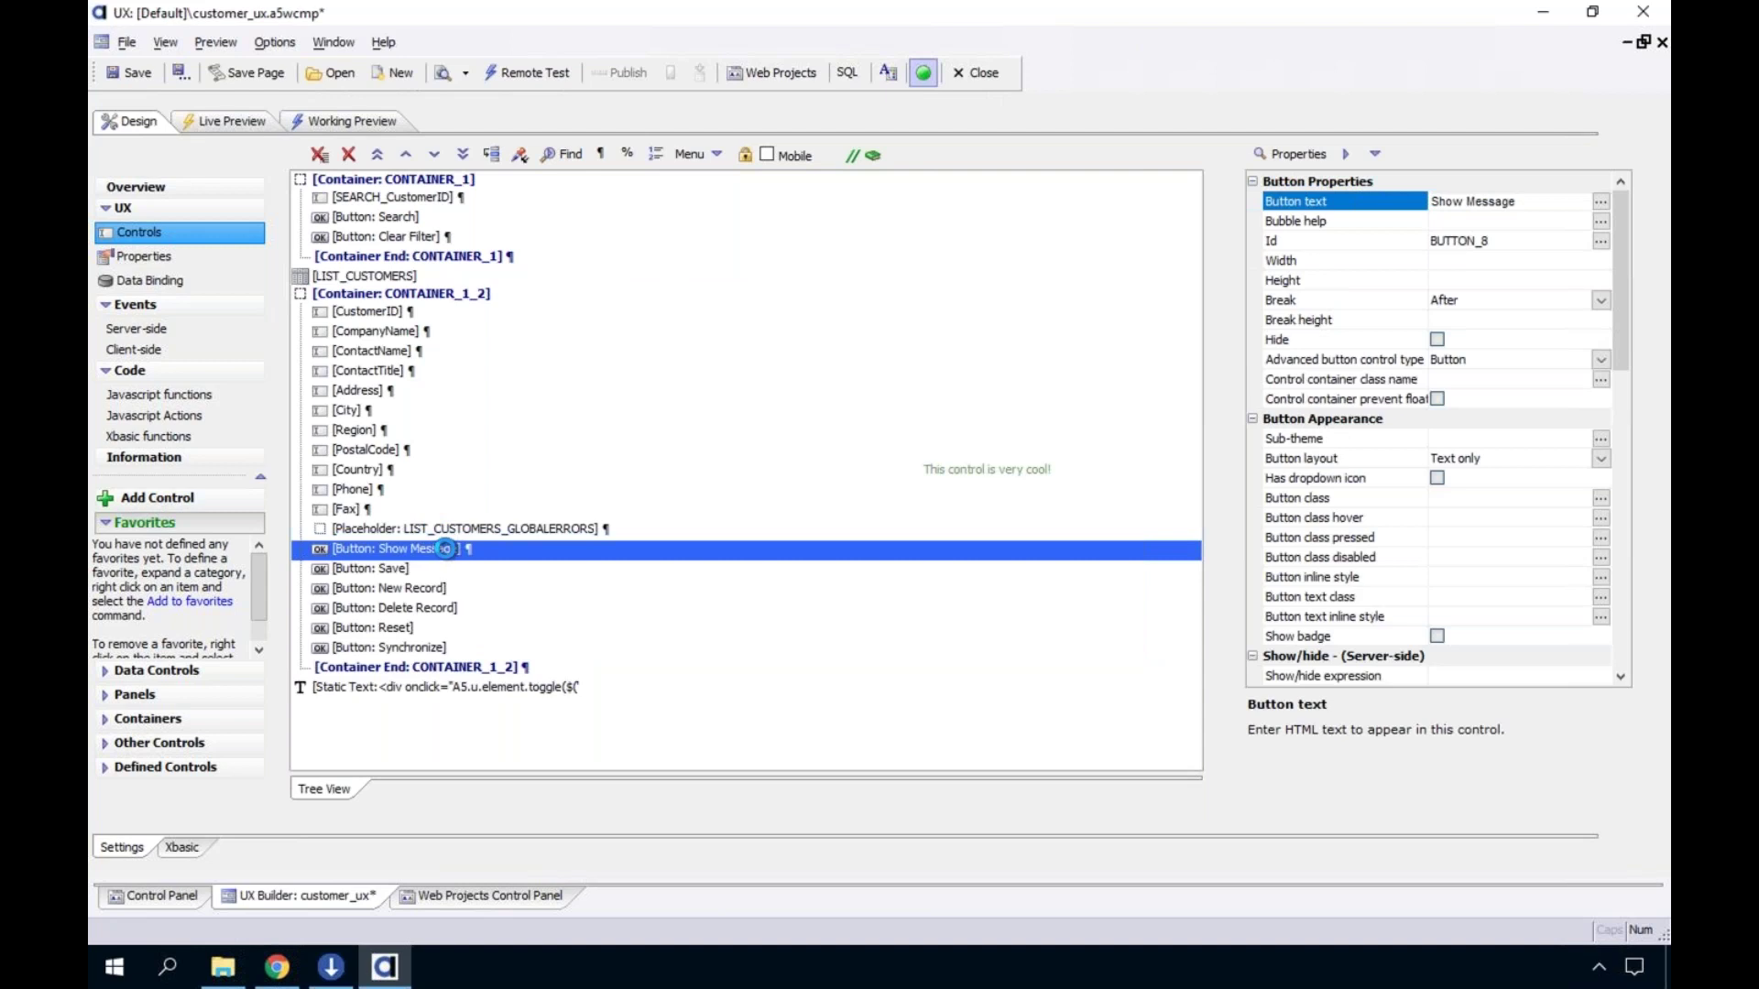
# Add a Run Action for show_message to the Show Message button's click event, and delete it again
pyautogui.doubleClick(445, 549)
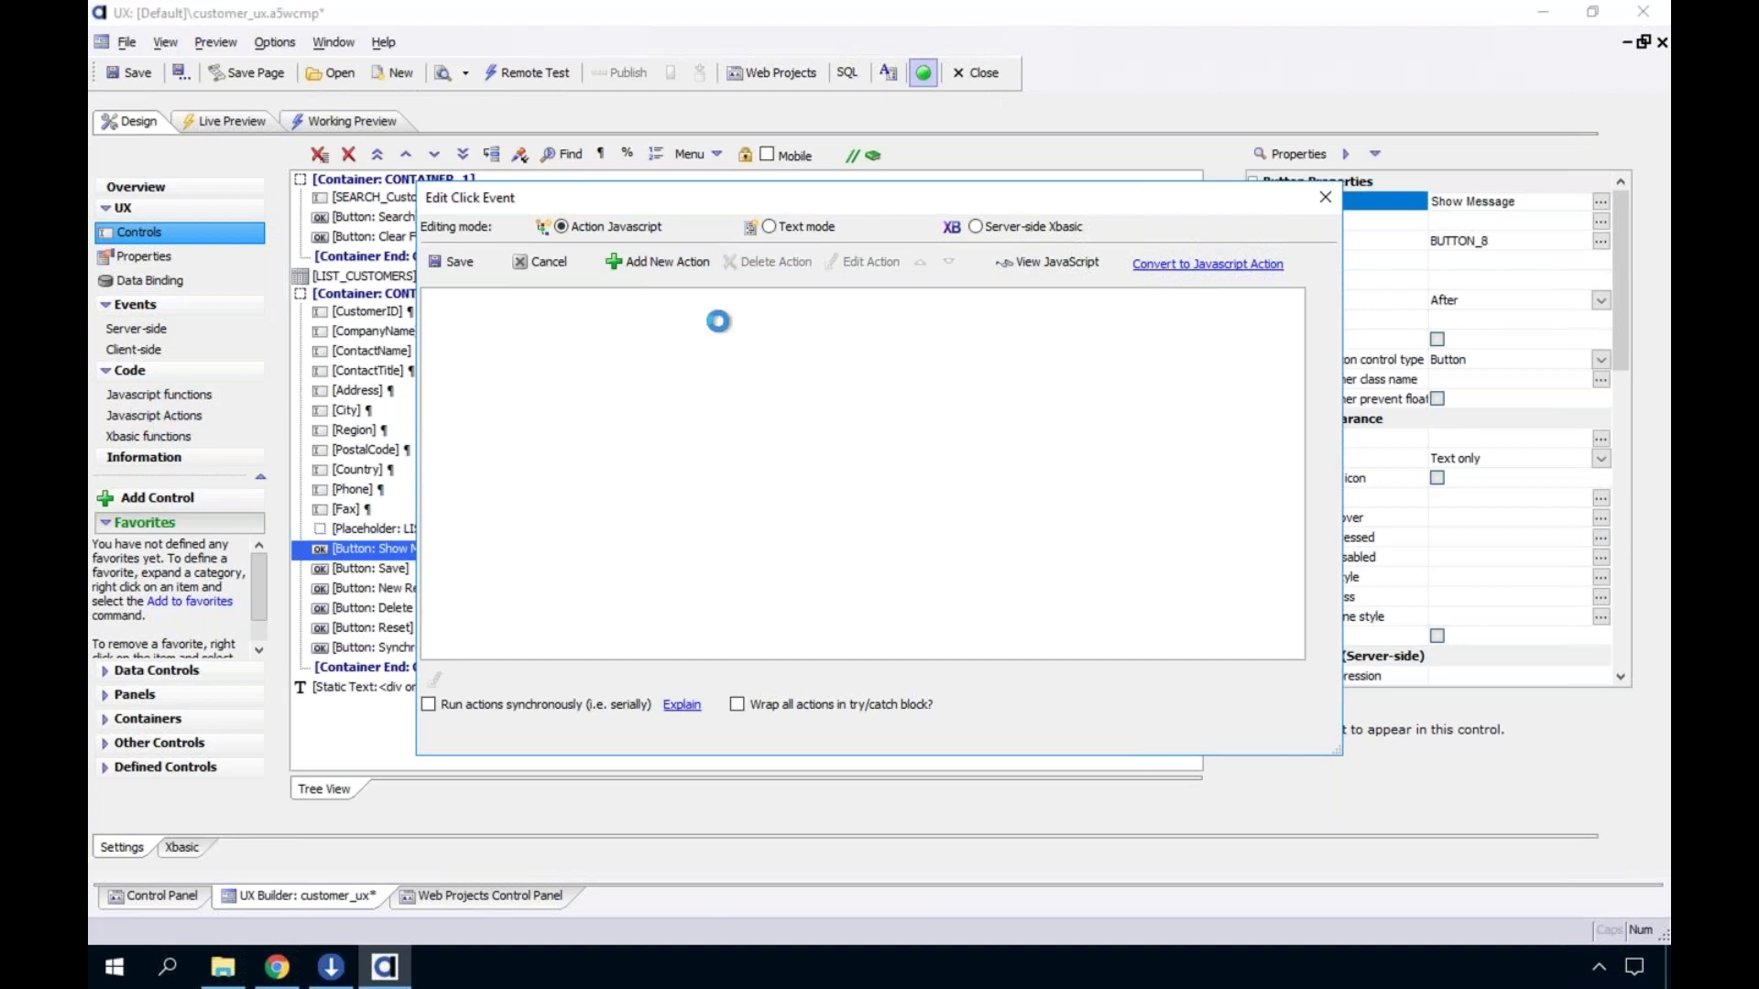
pyautogui.click(684, 264)
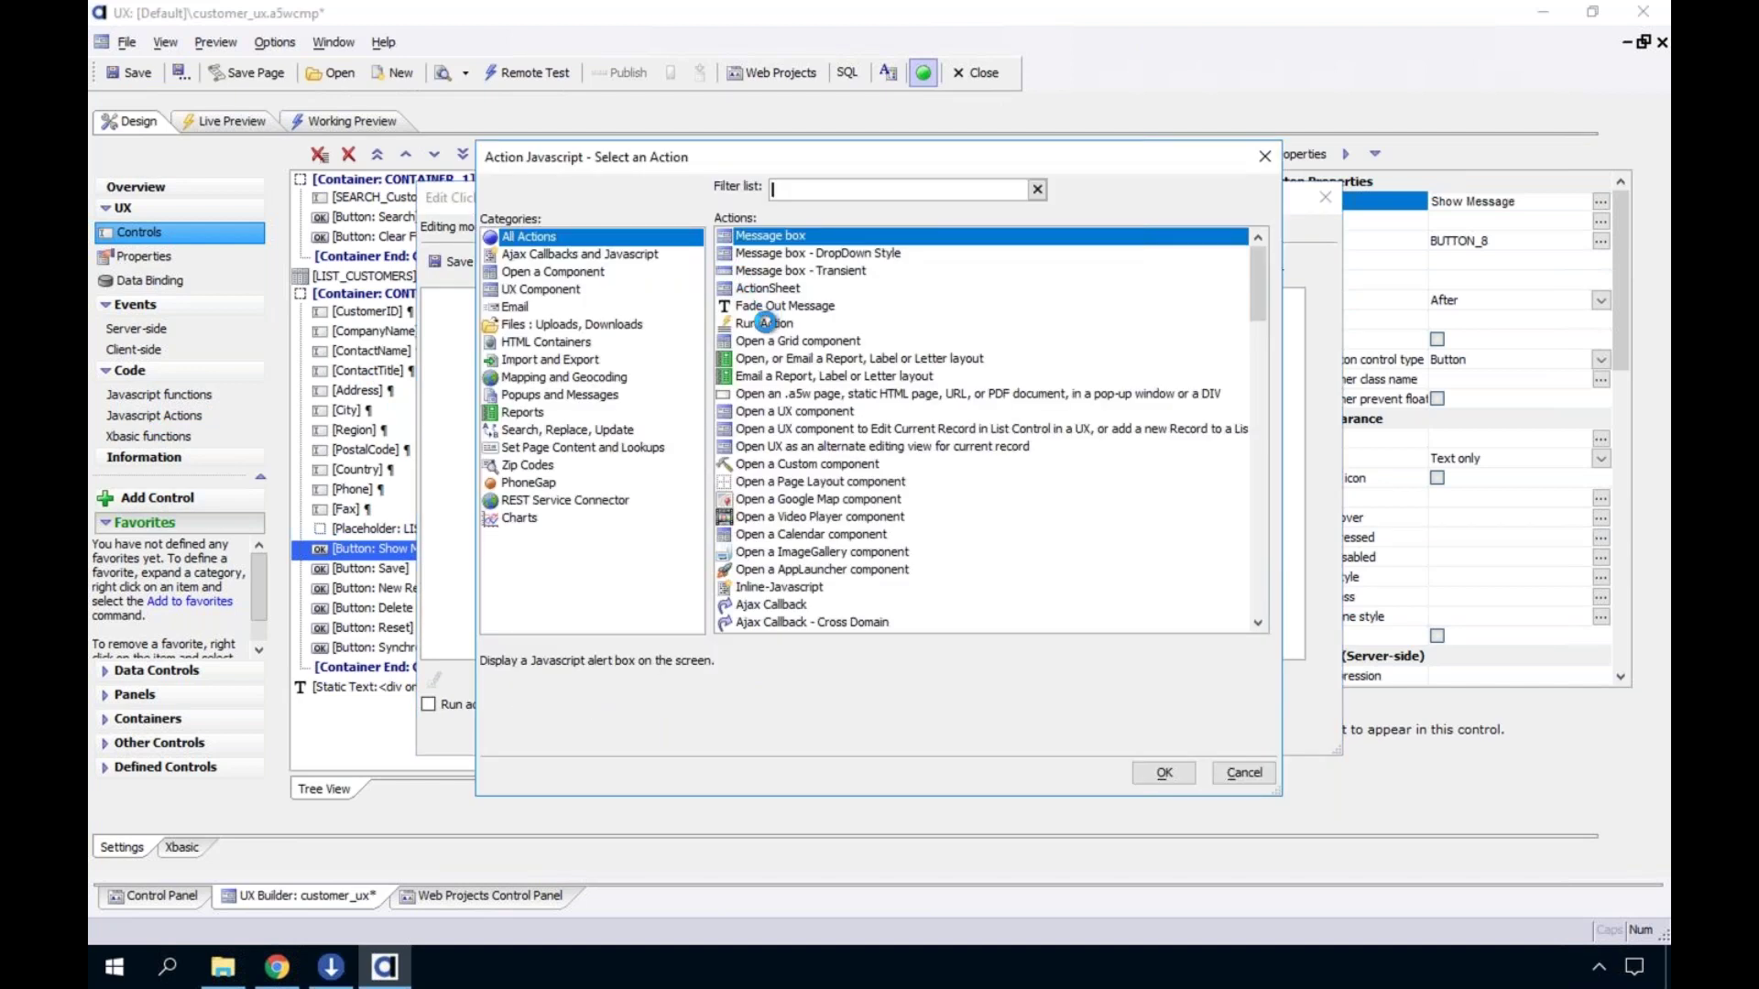
pyautogui.doubleClick(764, 322)
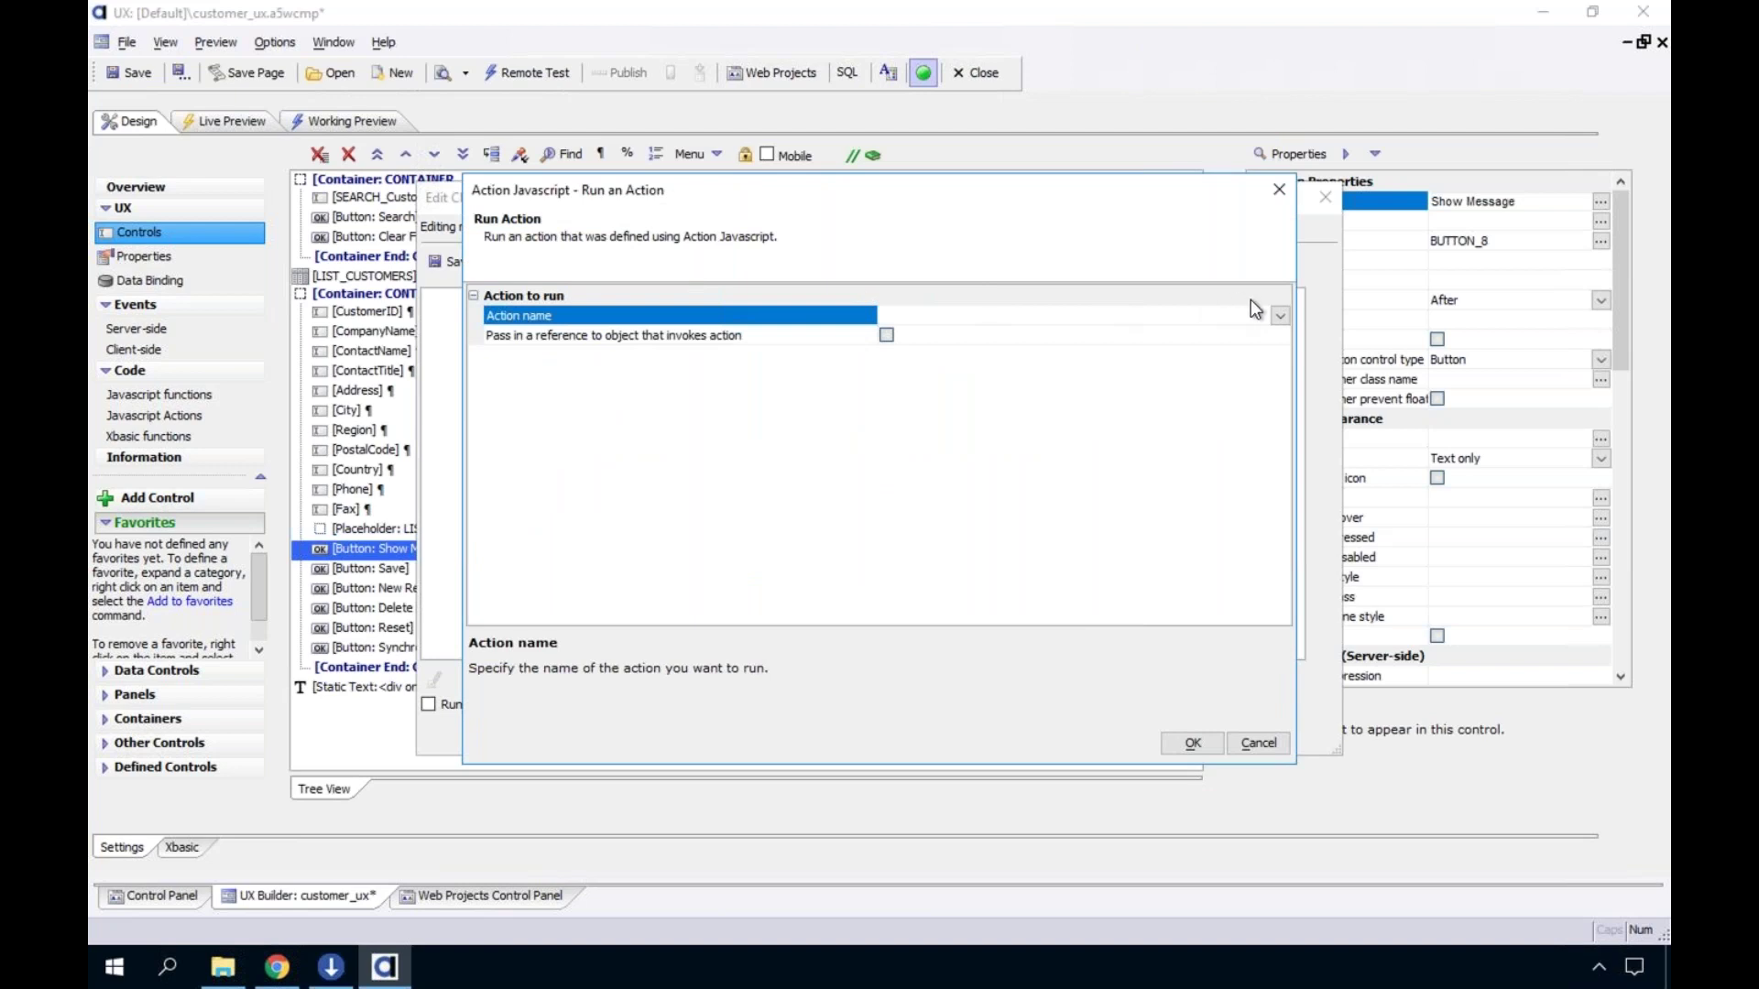
pyautogui.click(1279, 315)
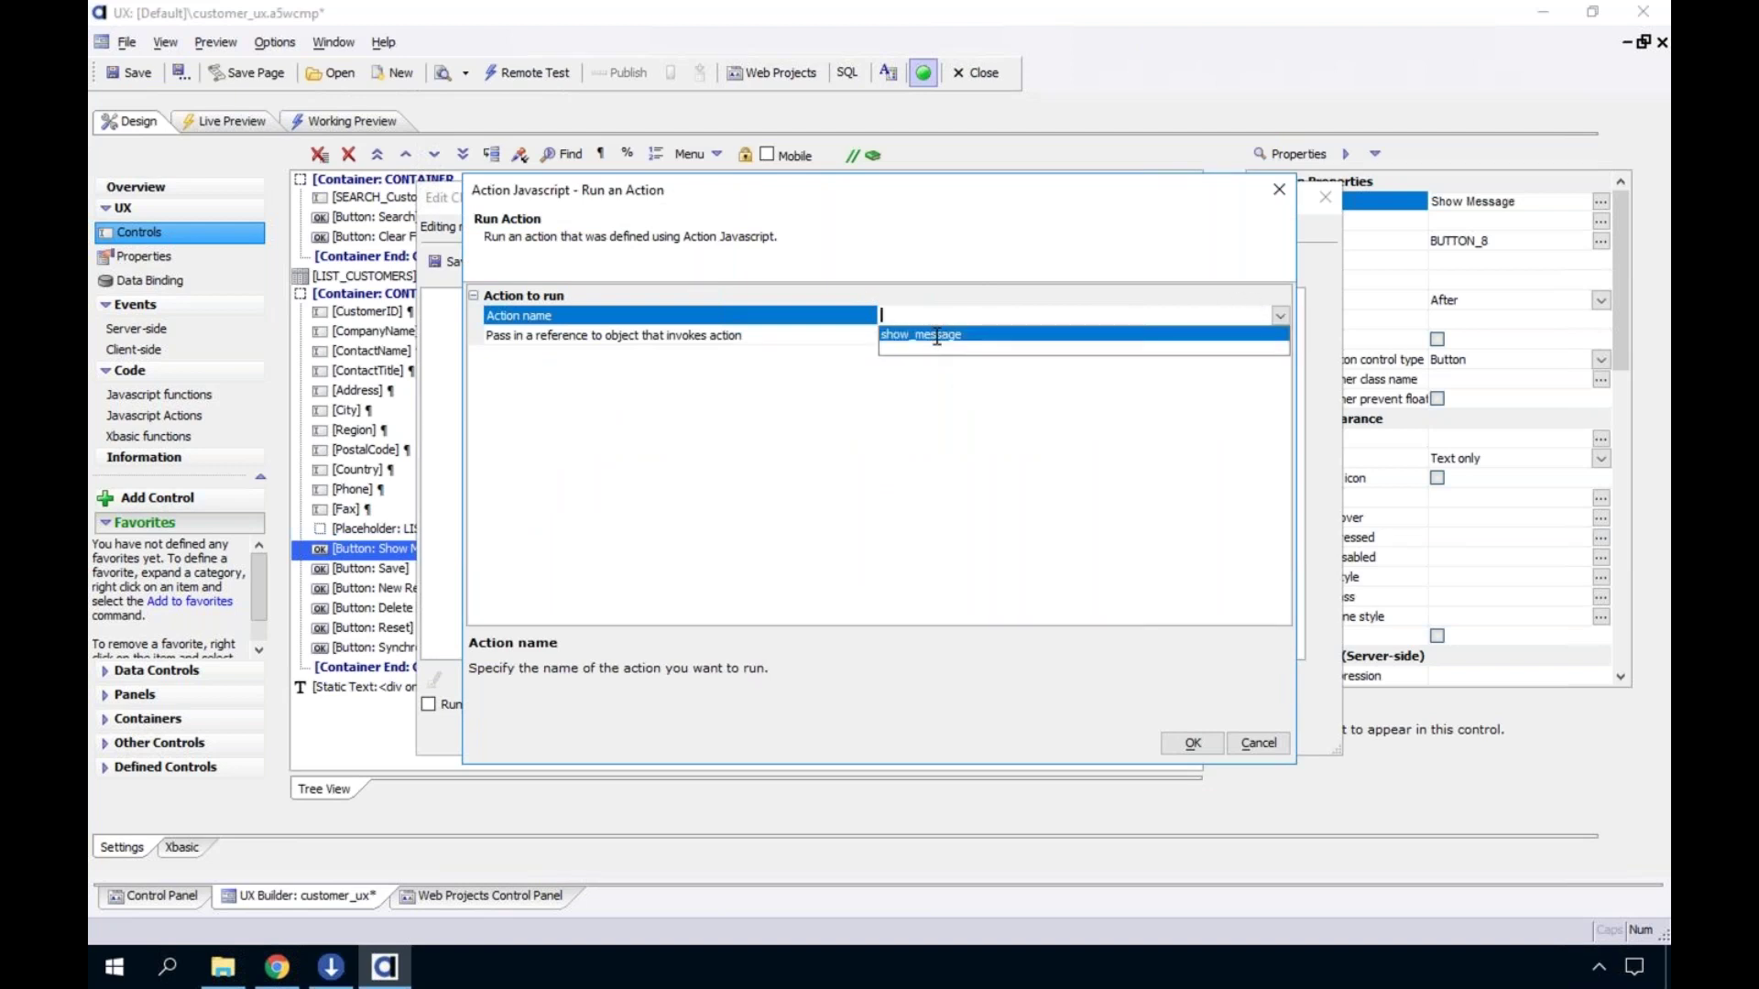
pyautogui.click(1009, 478)
pyautogui.press('Return')
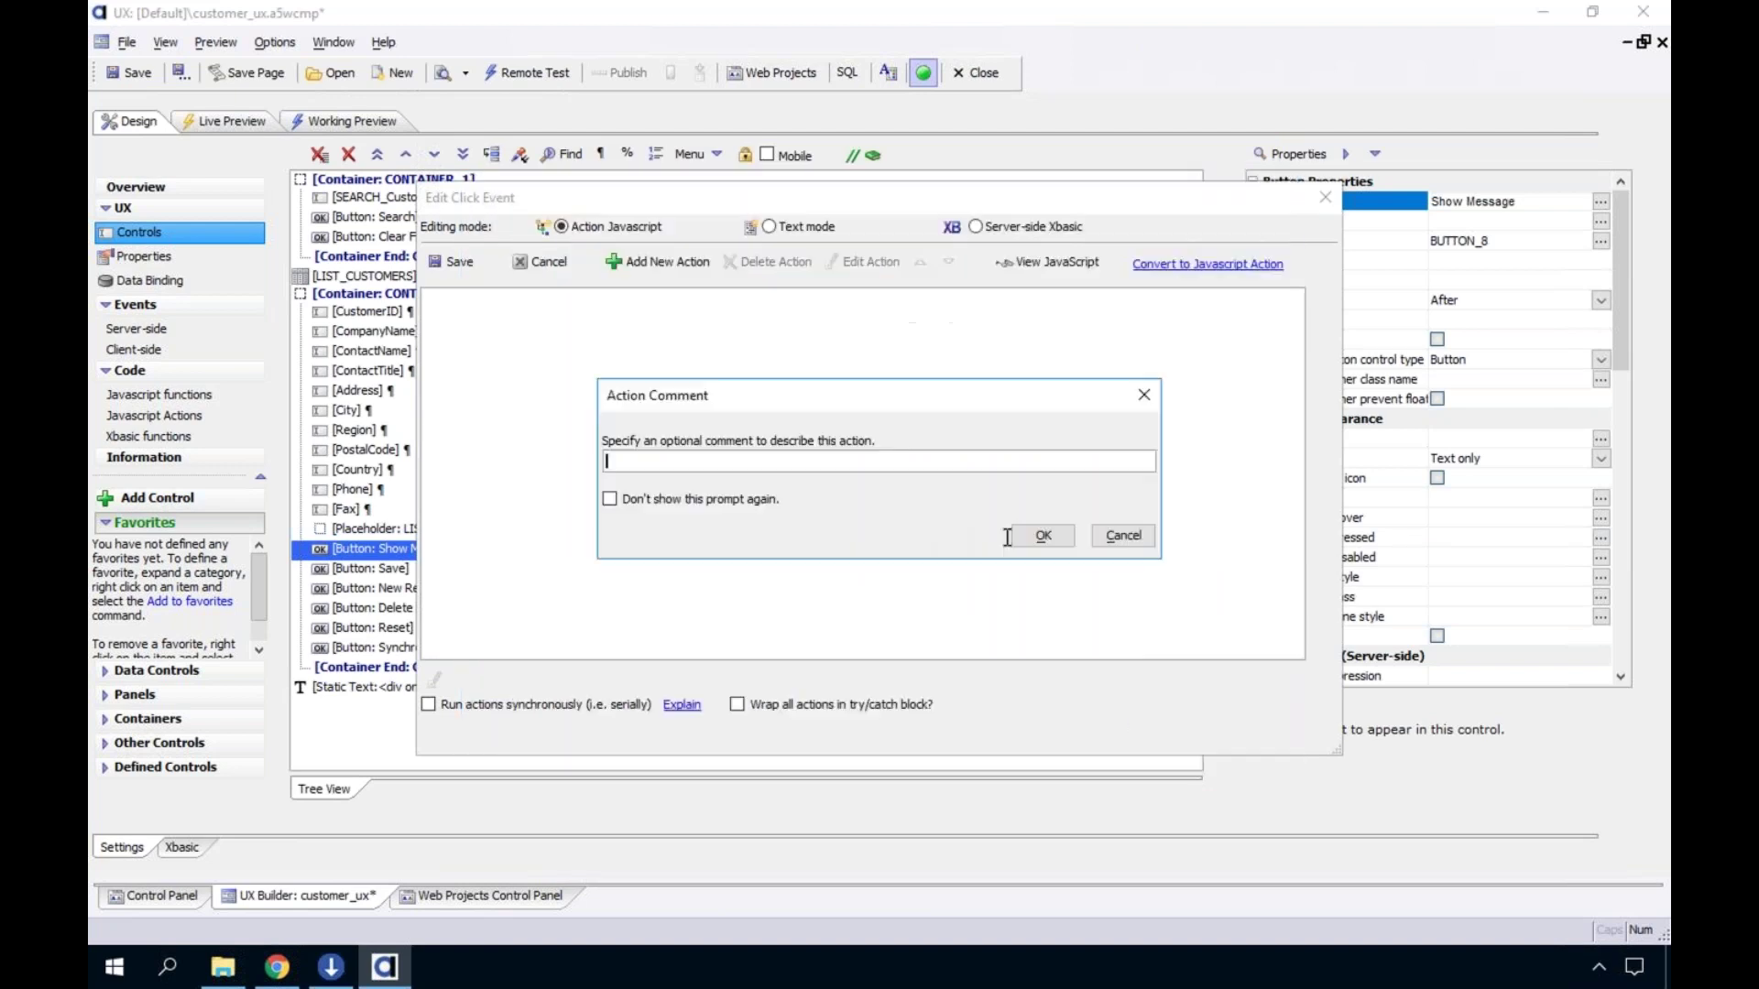
pyautogui.press('Return')
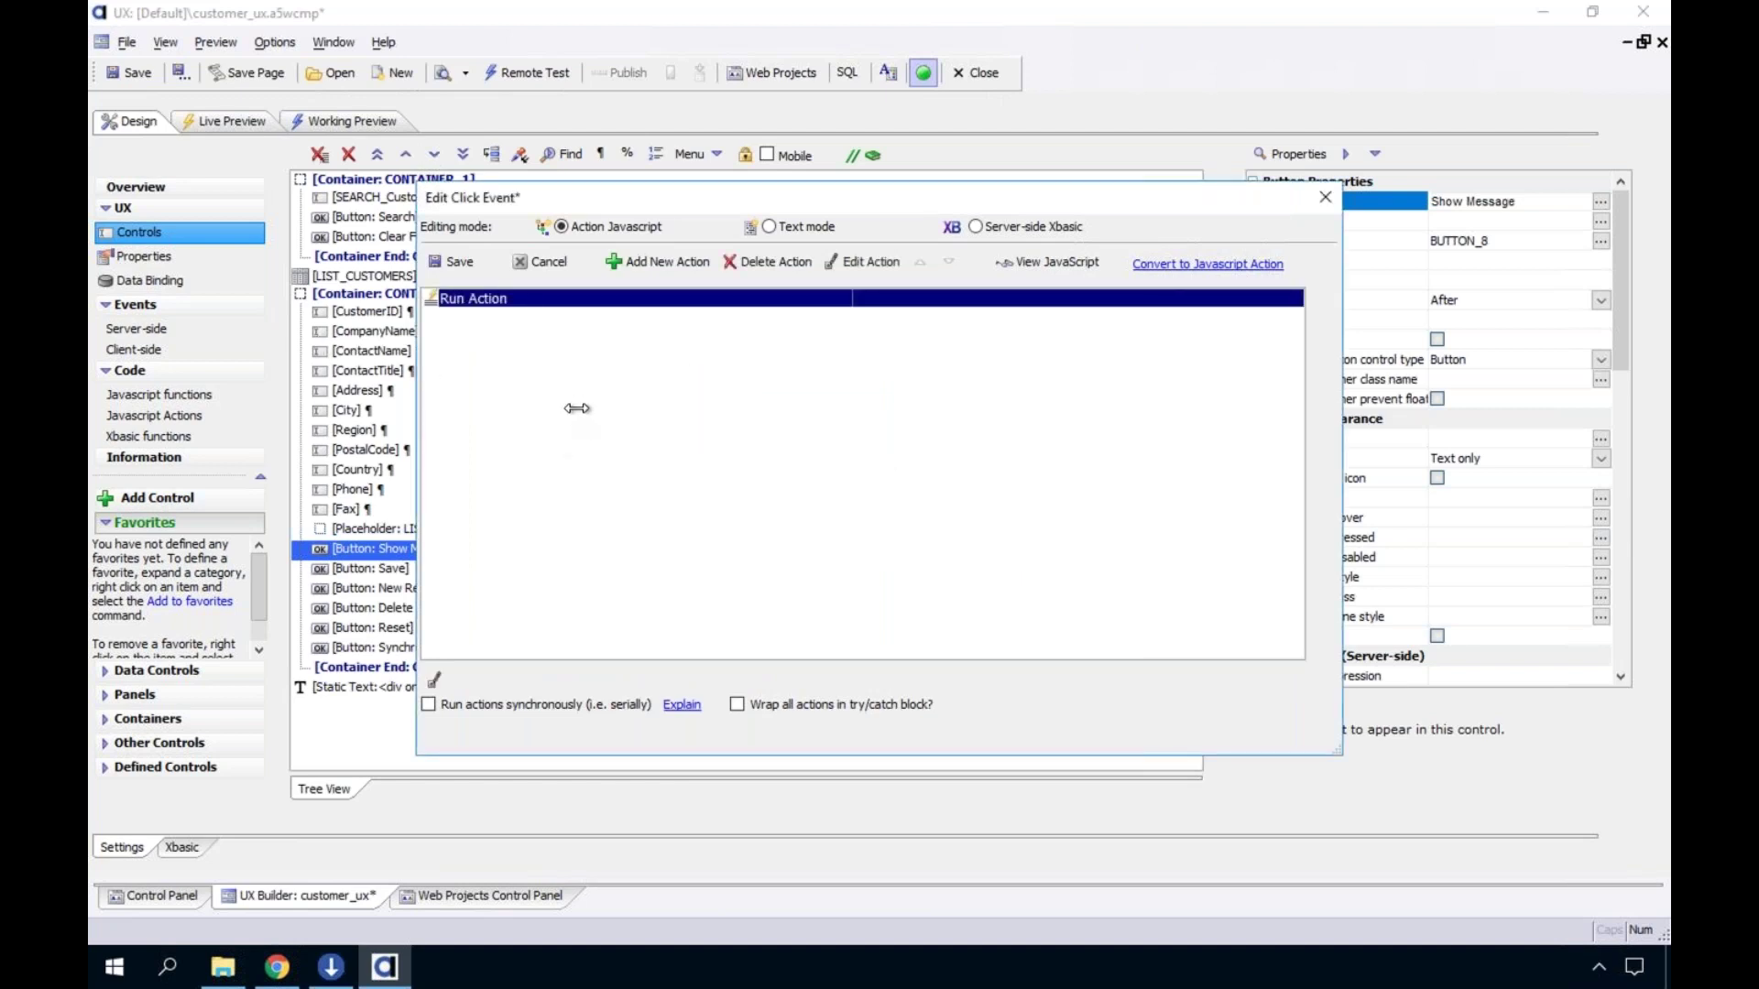
pyautogui.click(790, 263)
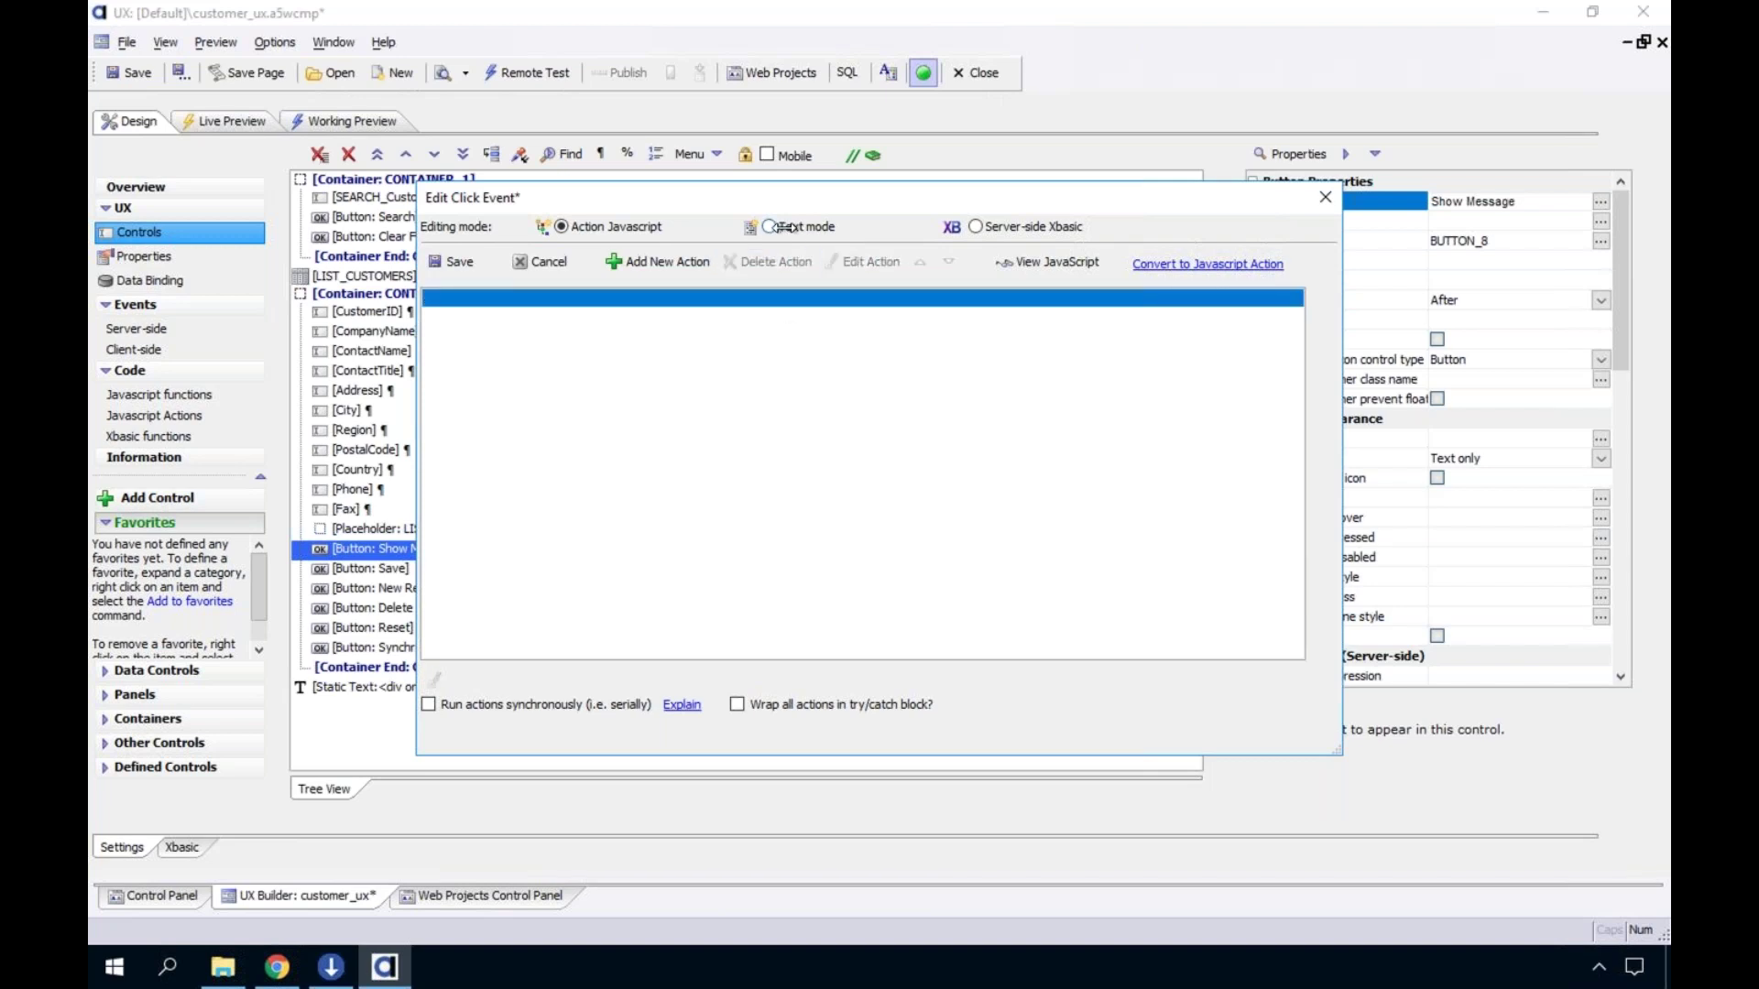
# Switch the Show Message button's click event to text mode and insert the code that runs the show_message Javascript Action
pyautogui.click(788, 226)
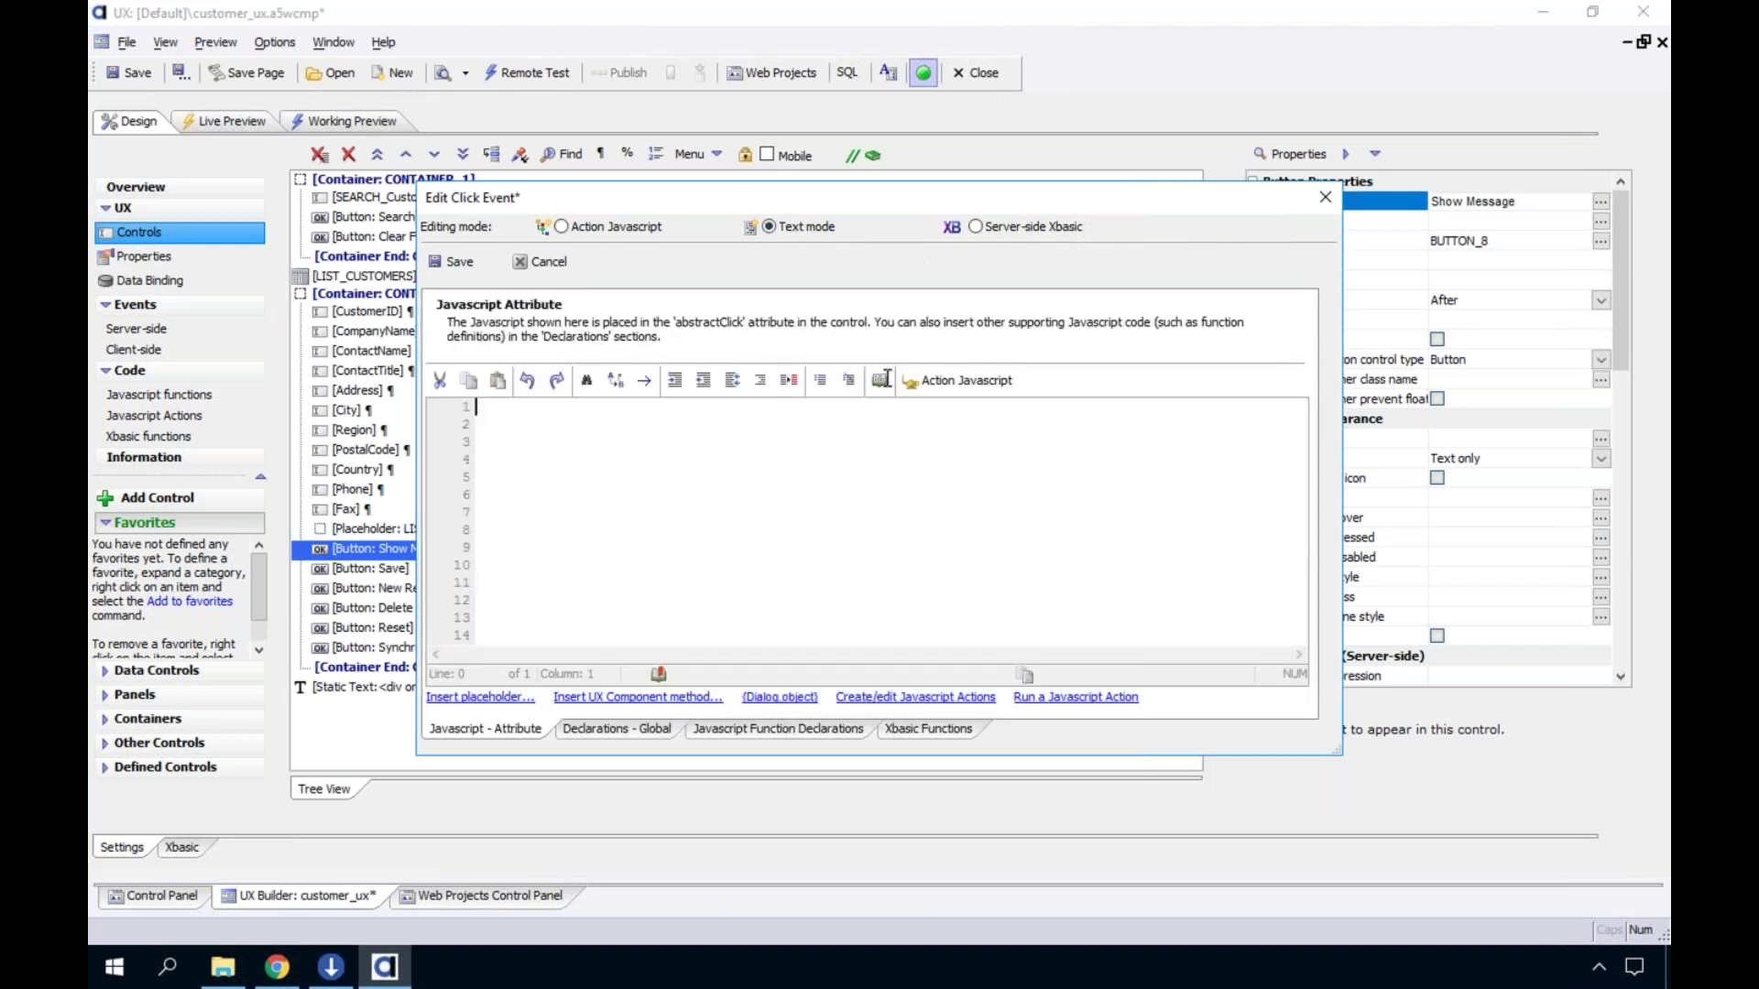
pyautogui.click(973, 388)
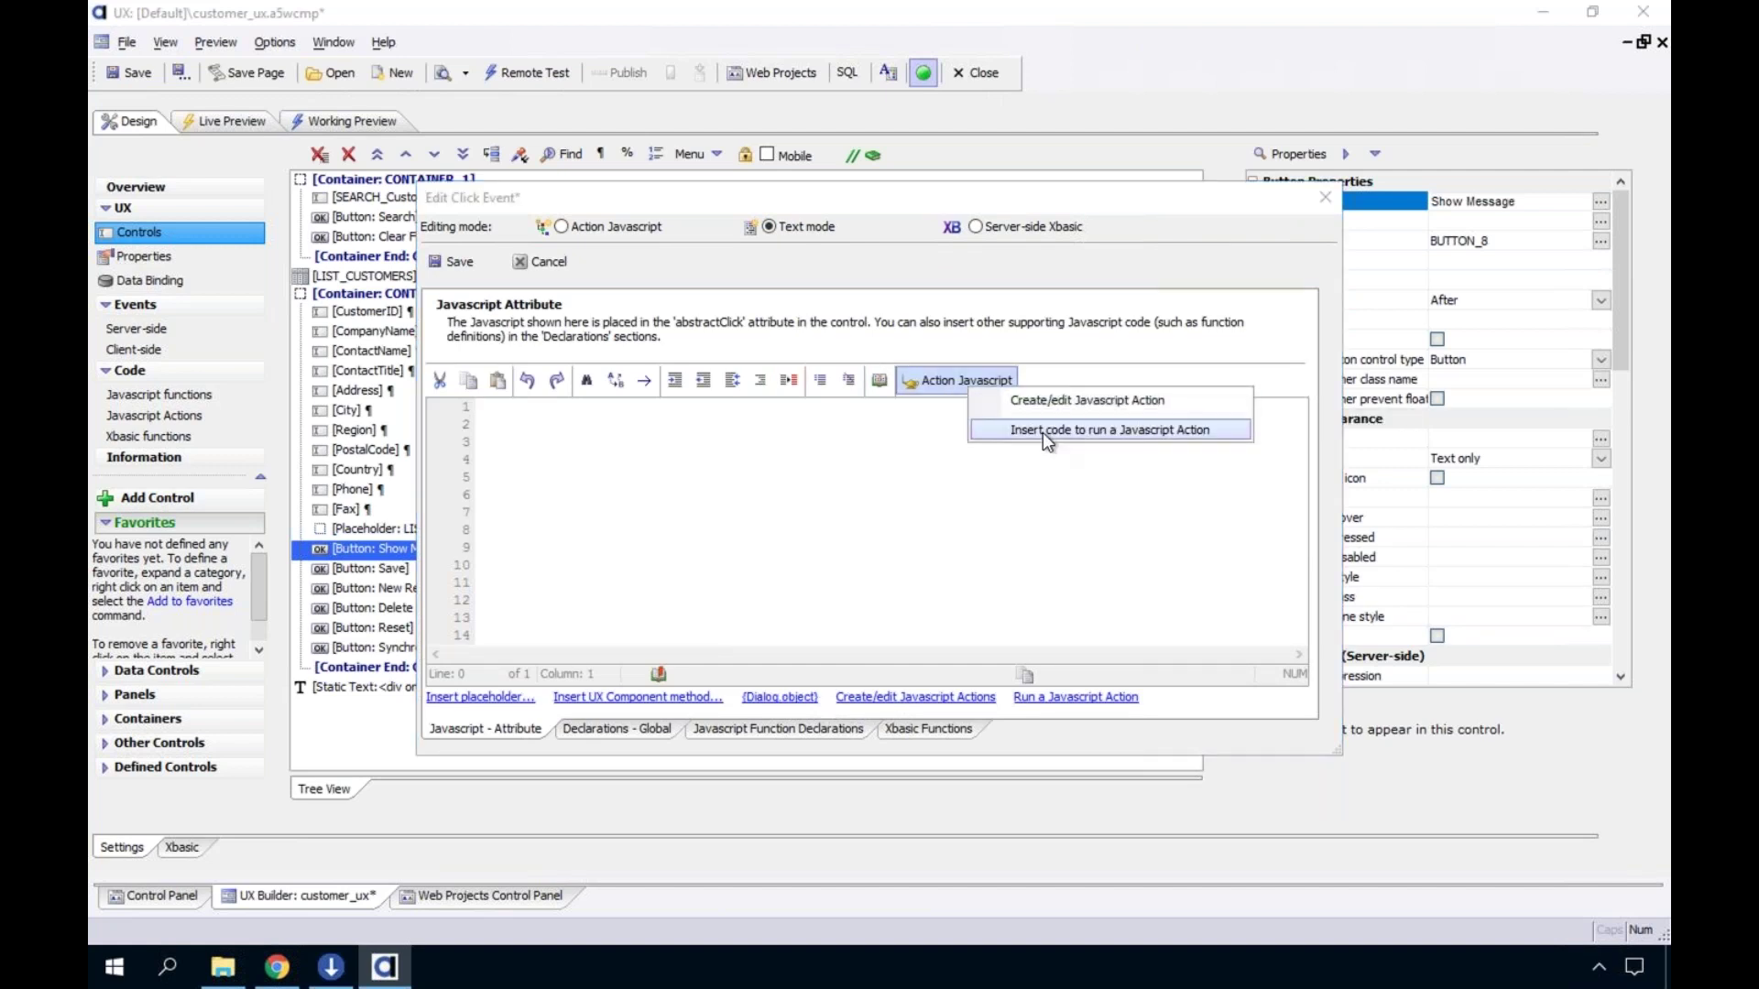
pyautogui.click(1042, 432)
pyautogui.click(662, 253)
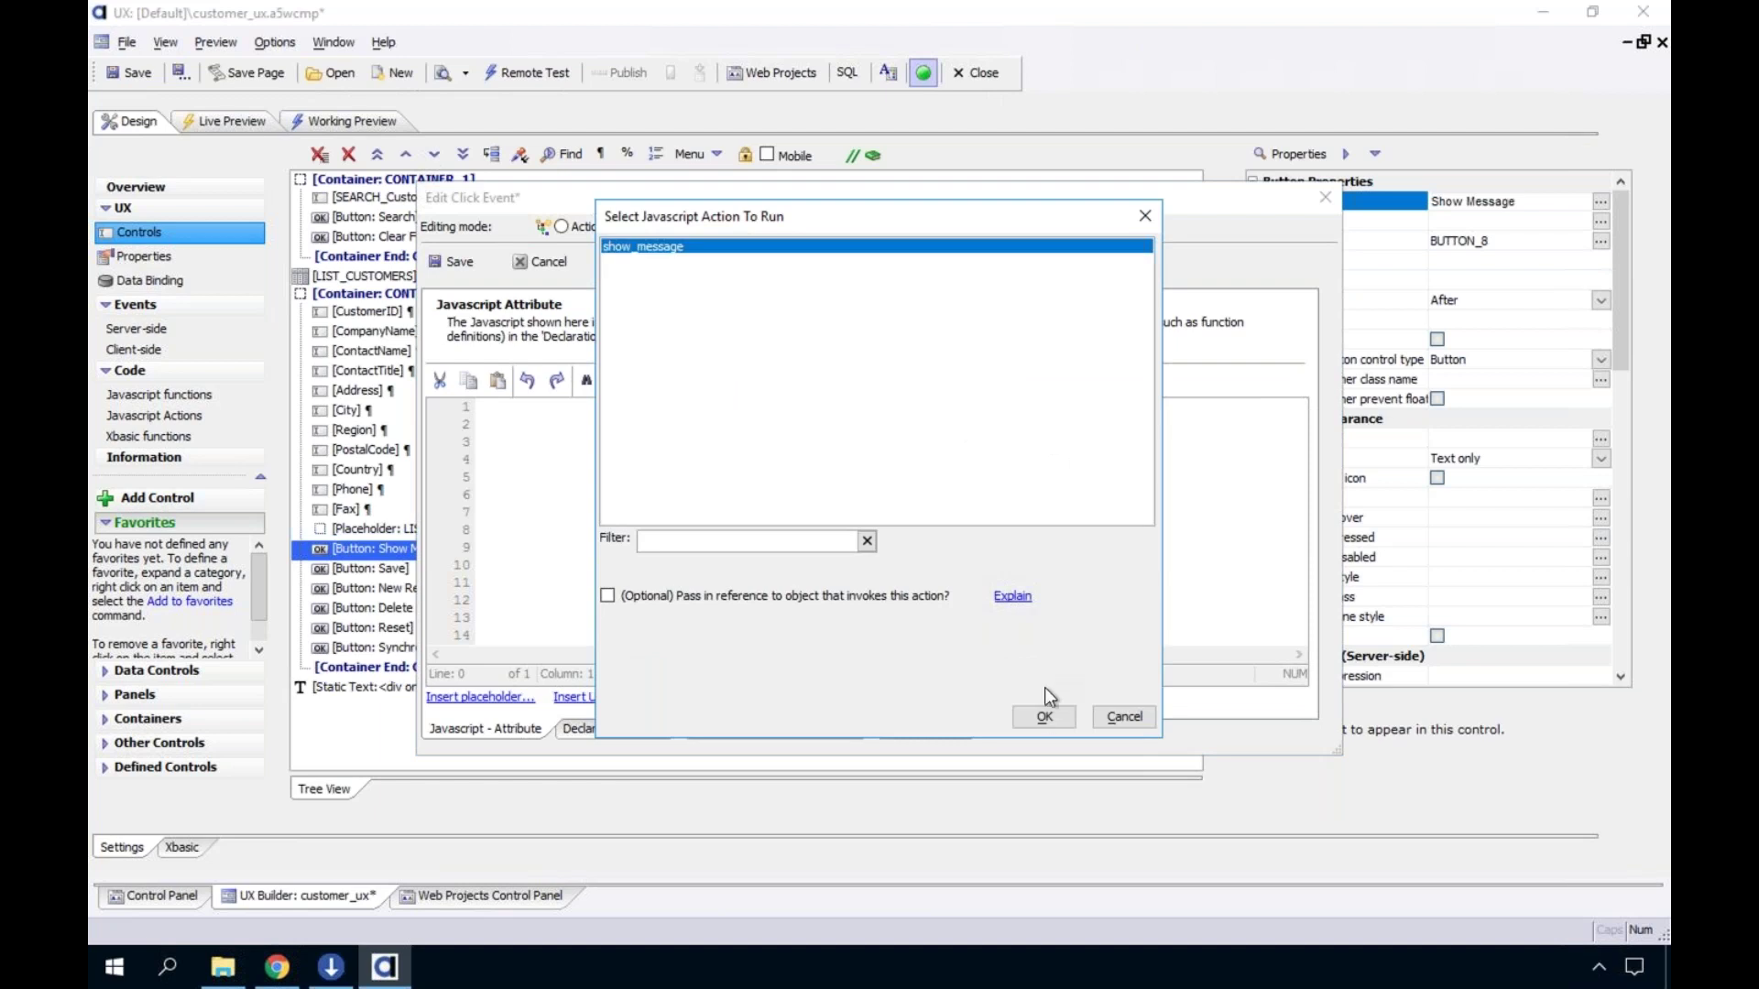
pyautogui.click(1044, 716)
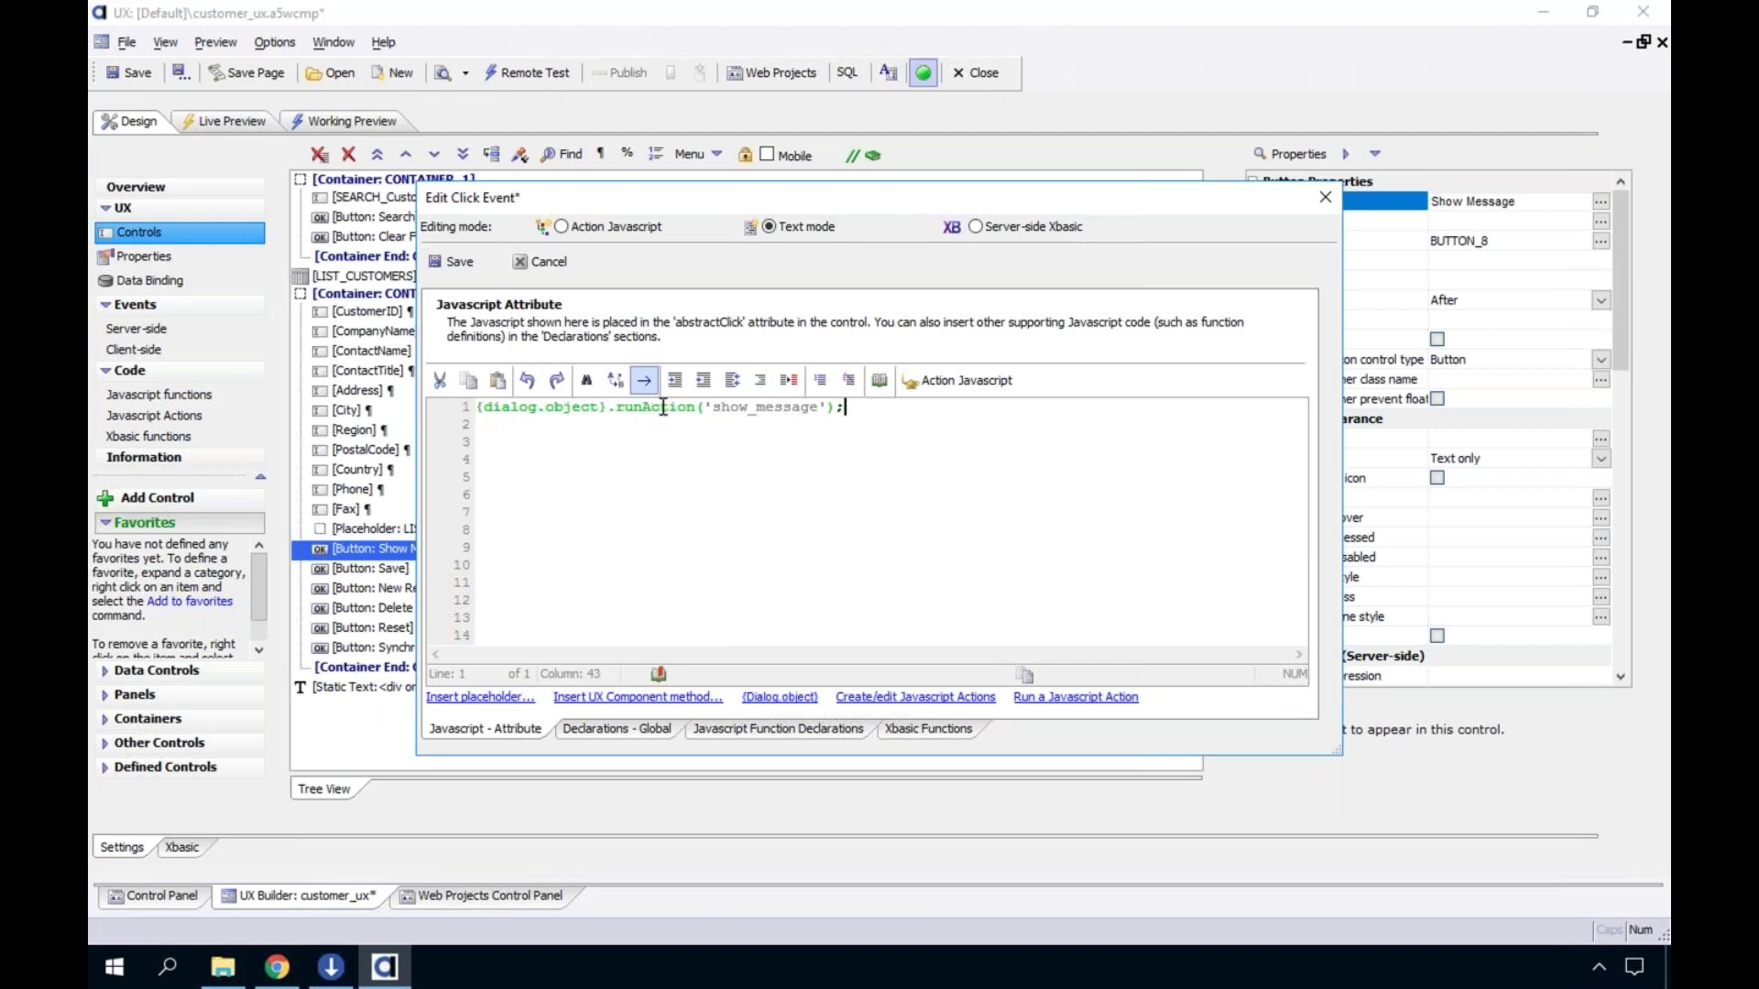
pyautogui.doubleClick(763, 407)
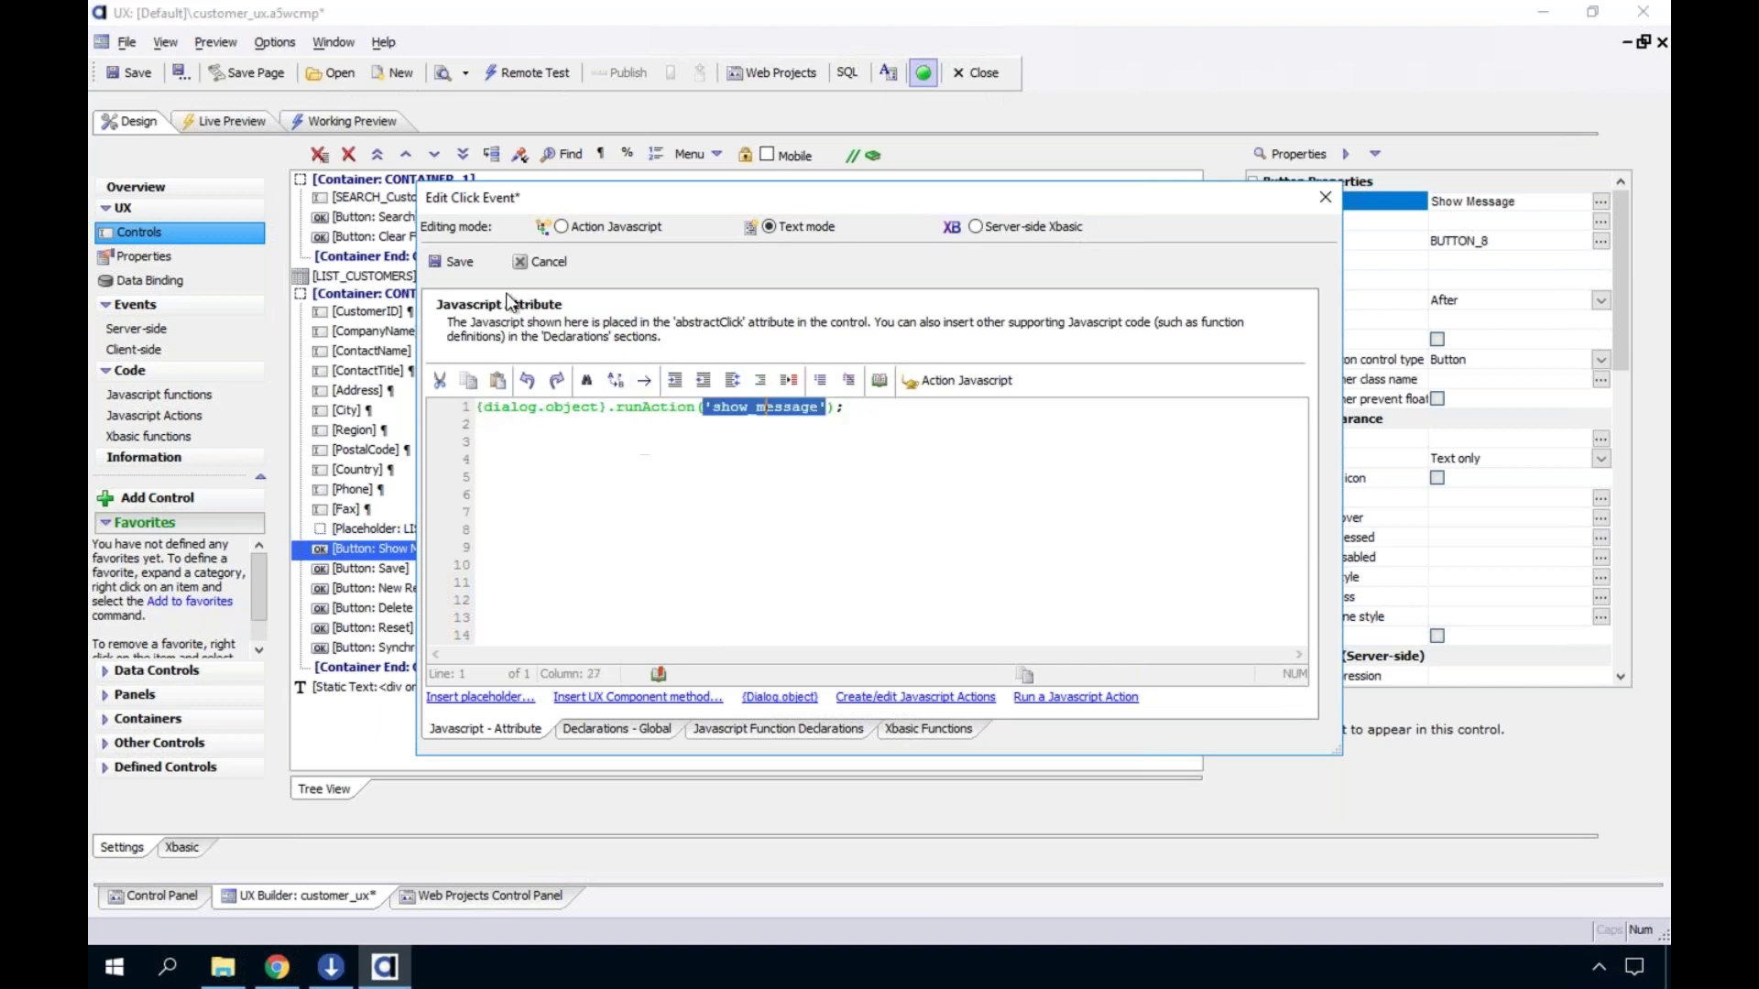
# Save the Show Message button's click event and test the button in the Working Preview
pyautogui.click(452, 262)
pyautogui.click(372, 126)
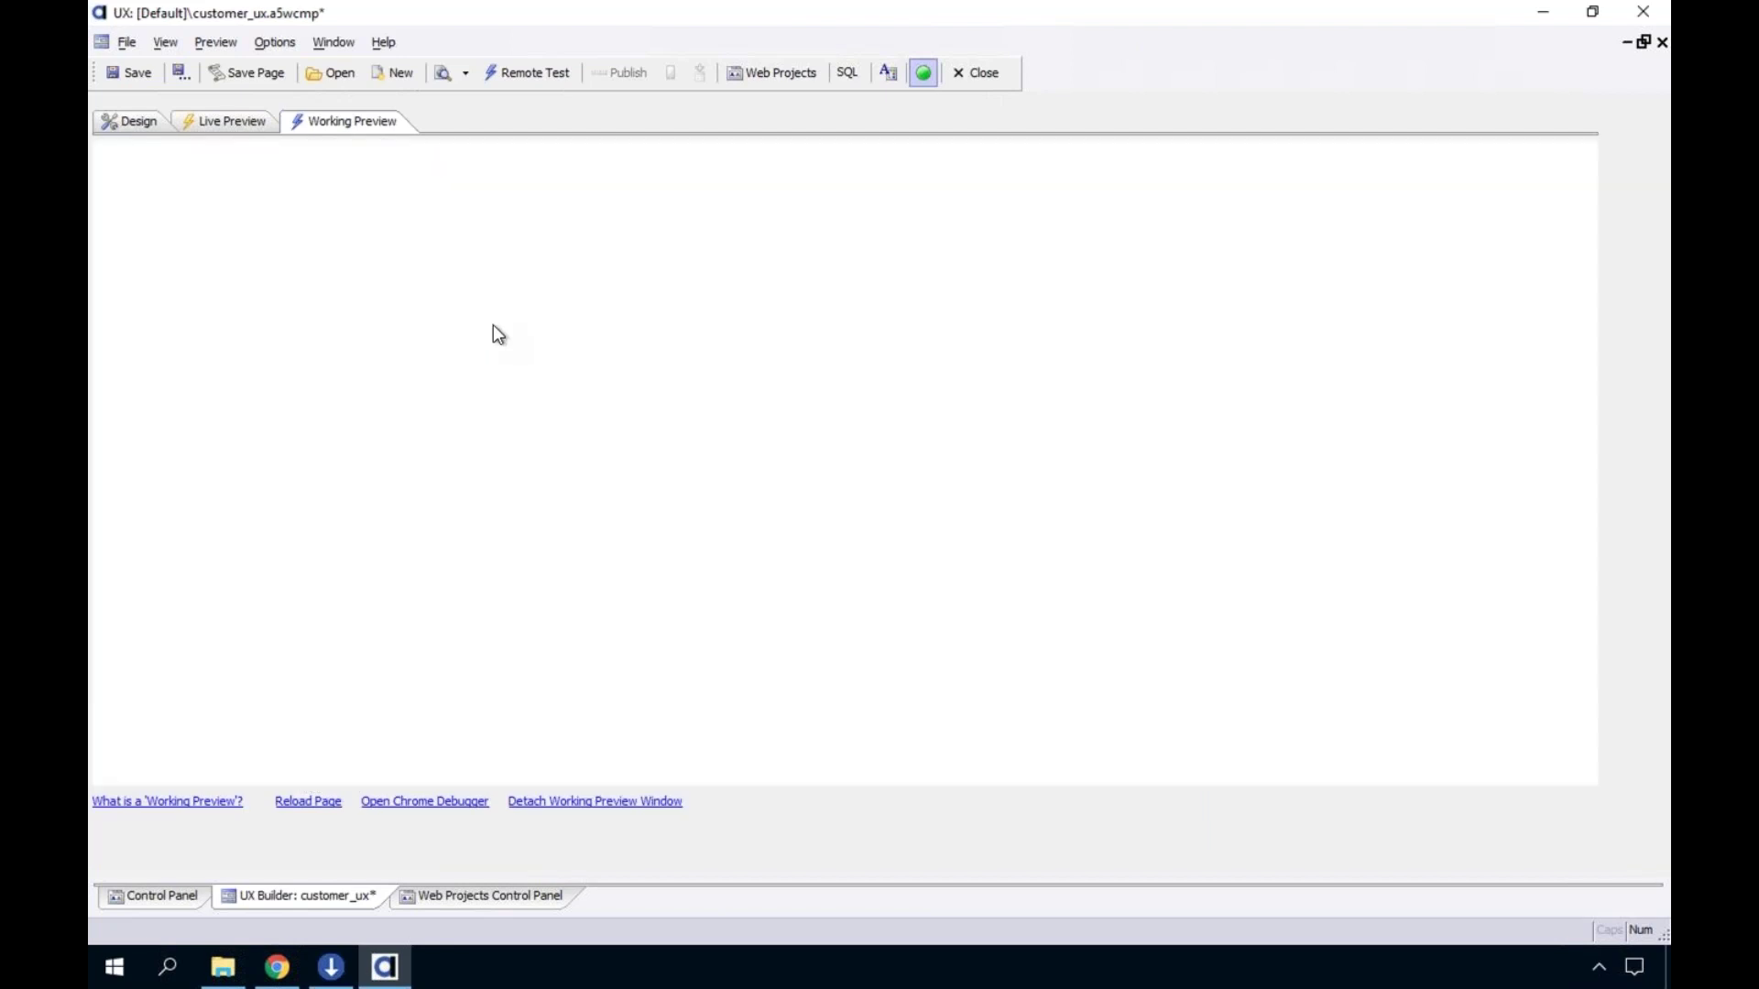
pyautogui.scroll(-9, 1202, 592)
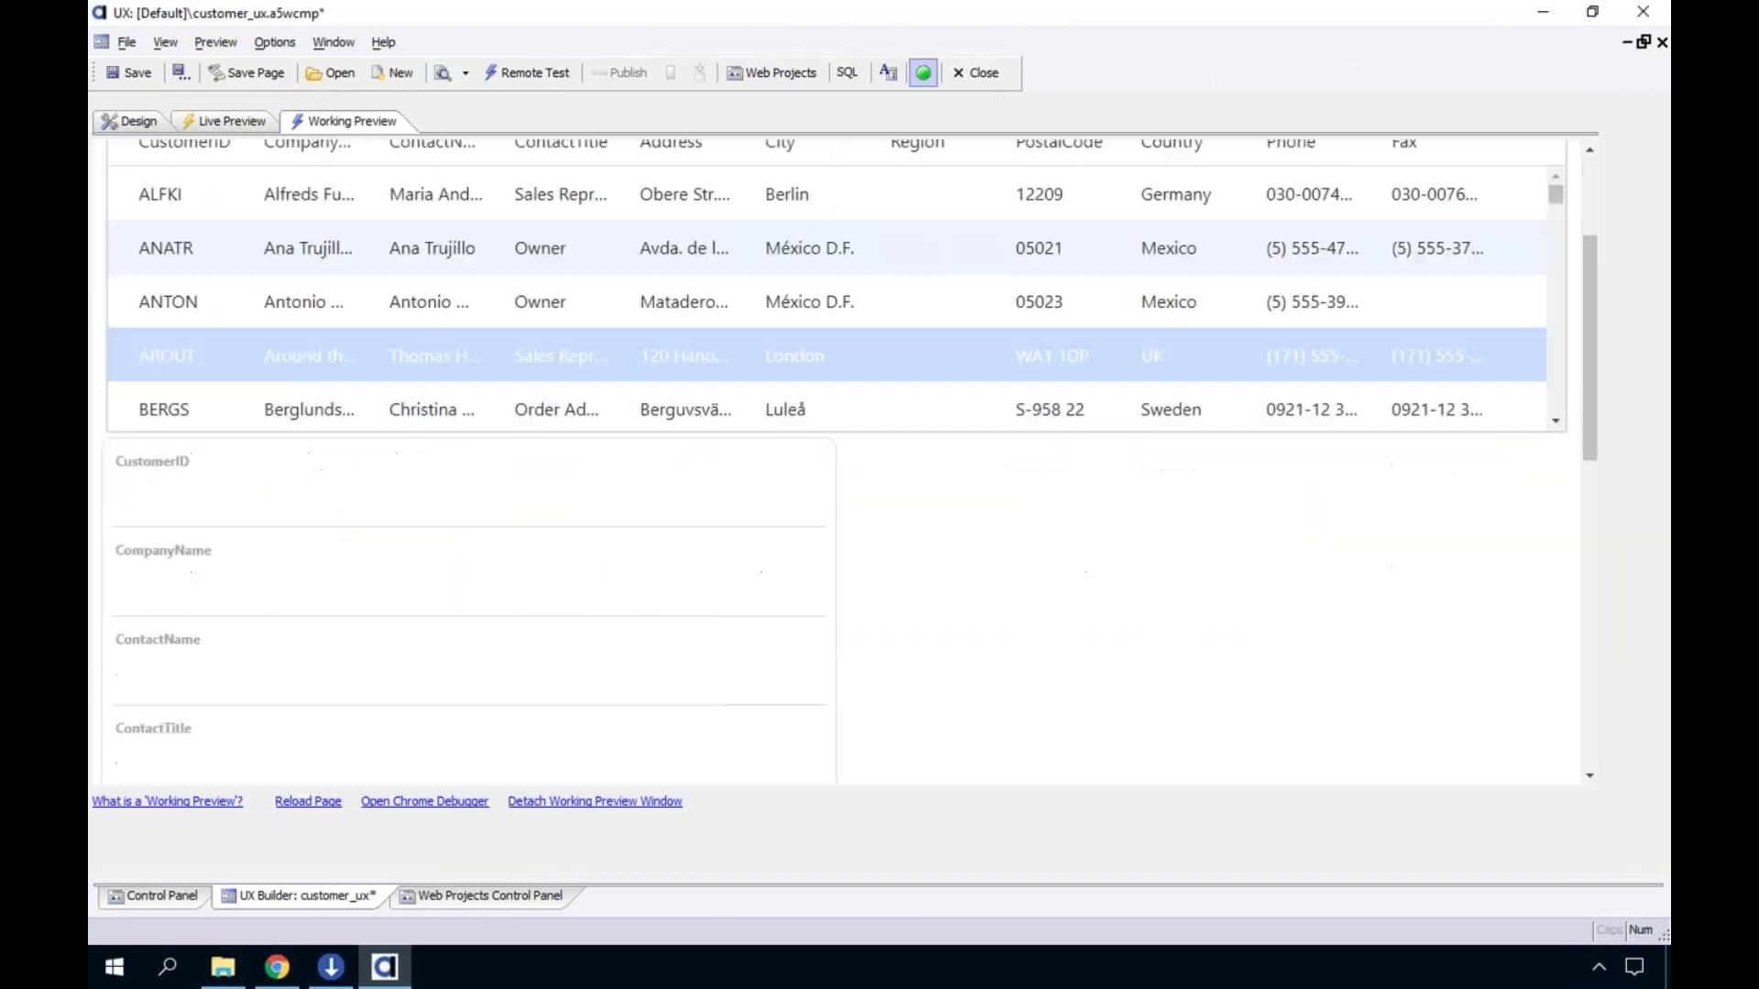
pyautogui.scroll(-3, 1295, 529)
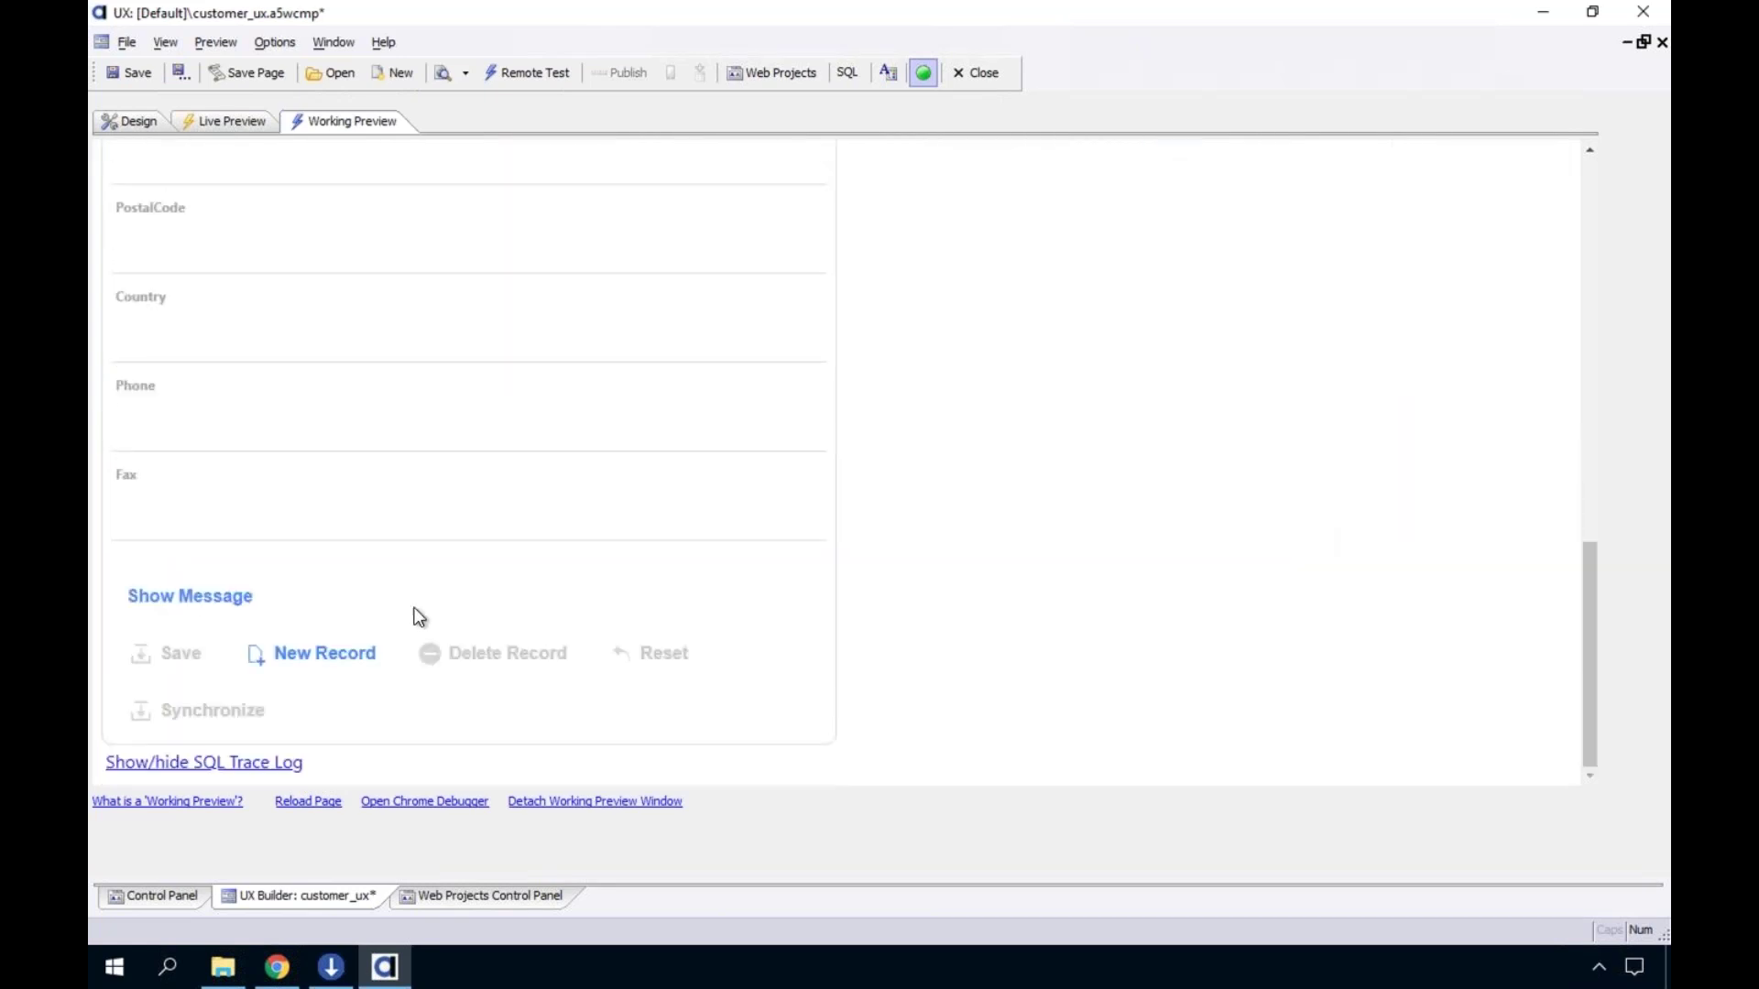
pyautogui.click(199, 601)
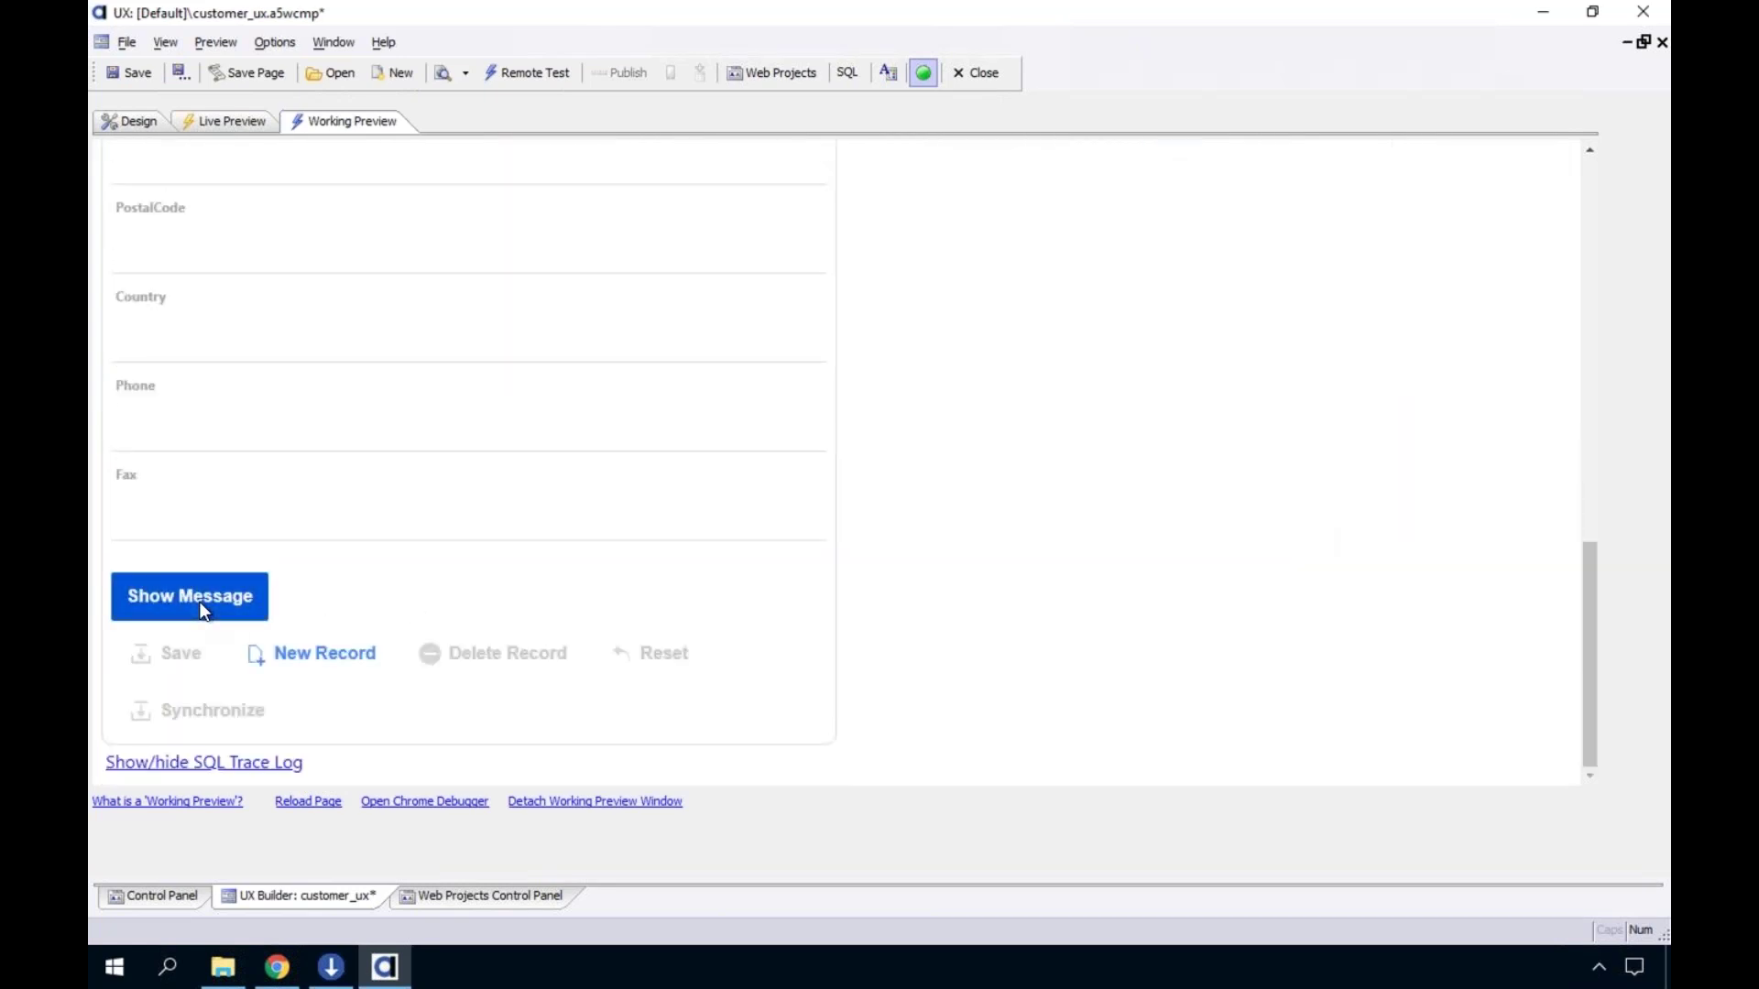
pyautogui.click(1592, 180)
pyautogui.click(1596, 185)
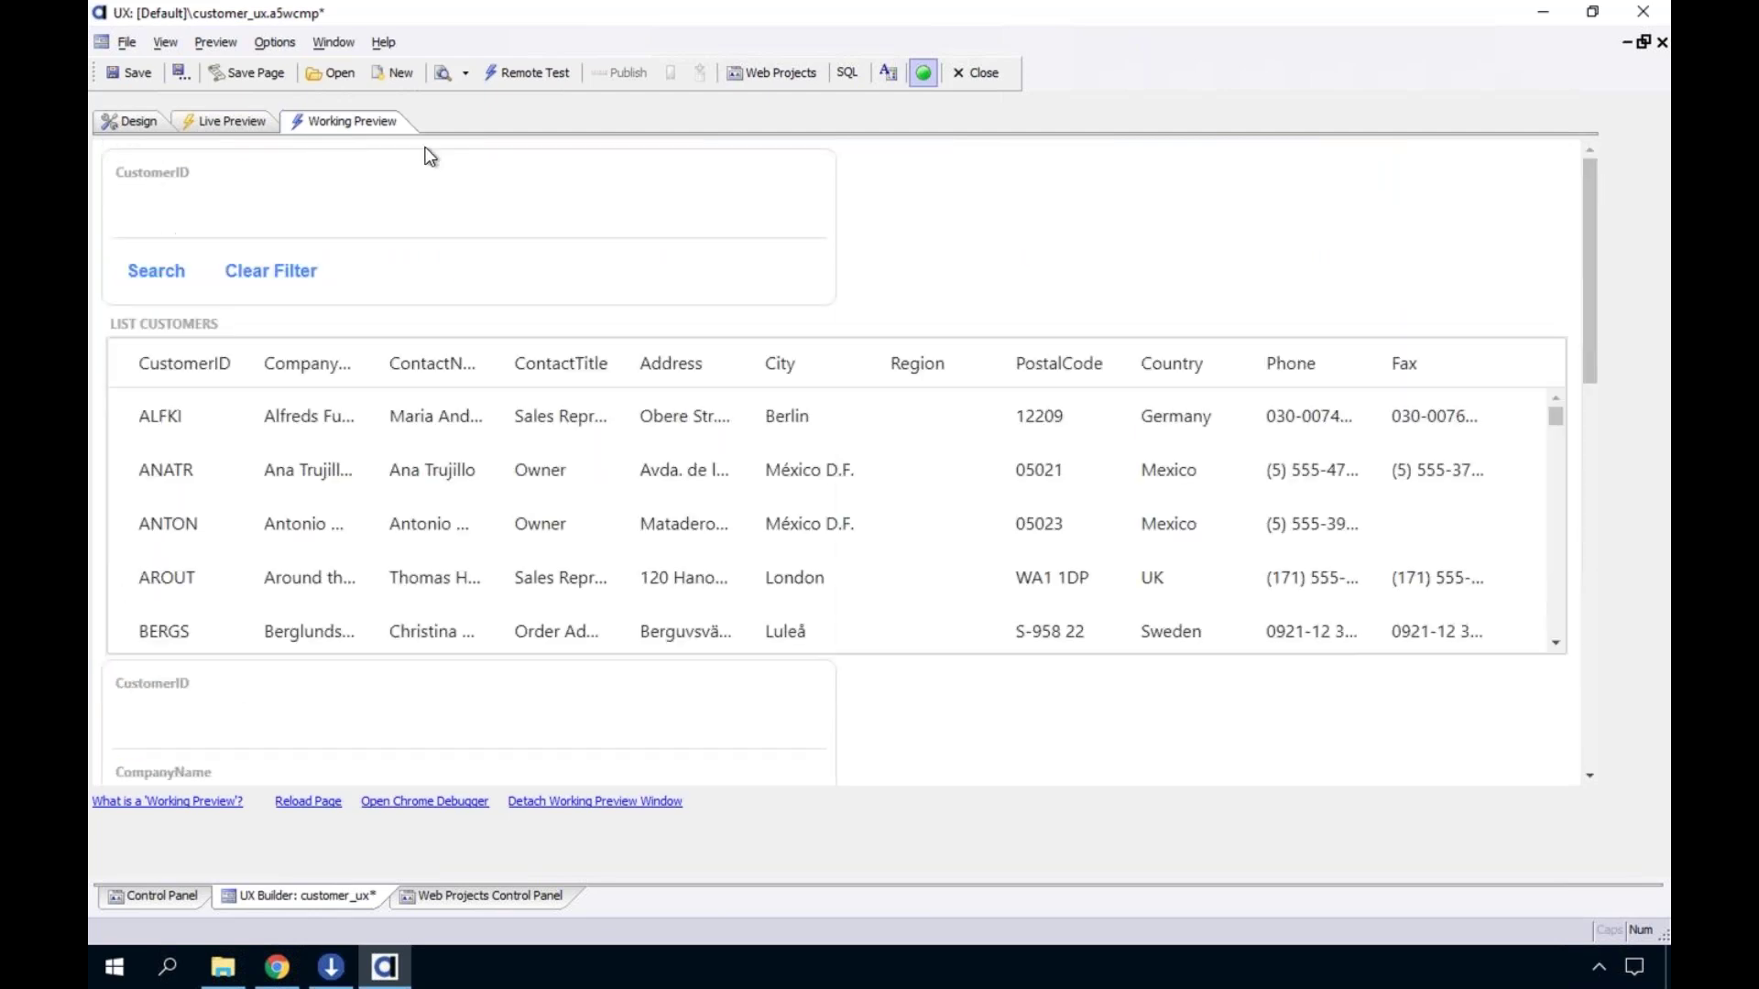
# Move the Show Message button to the start of the control list and test it in the Working Preview
pyautogui.click(110, 122)
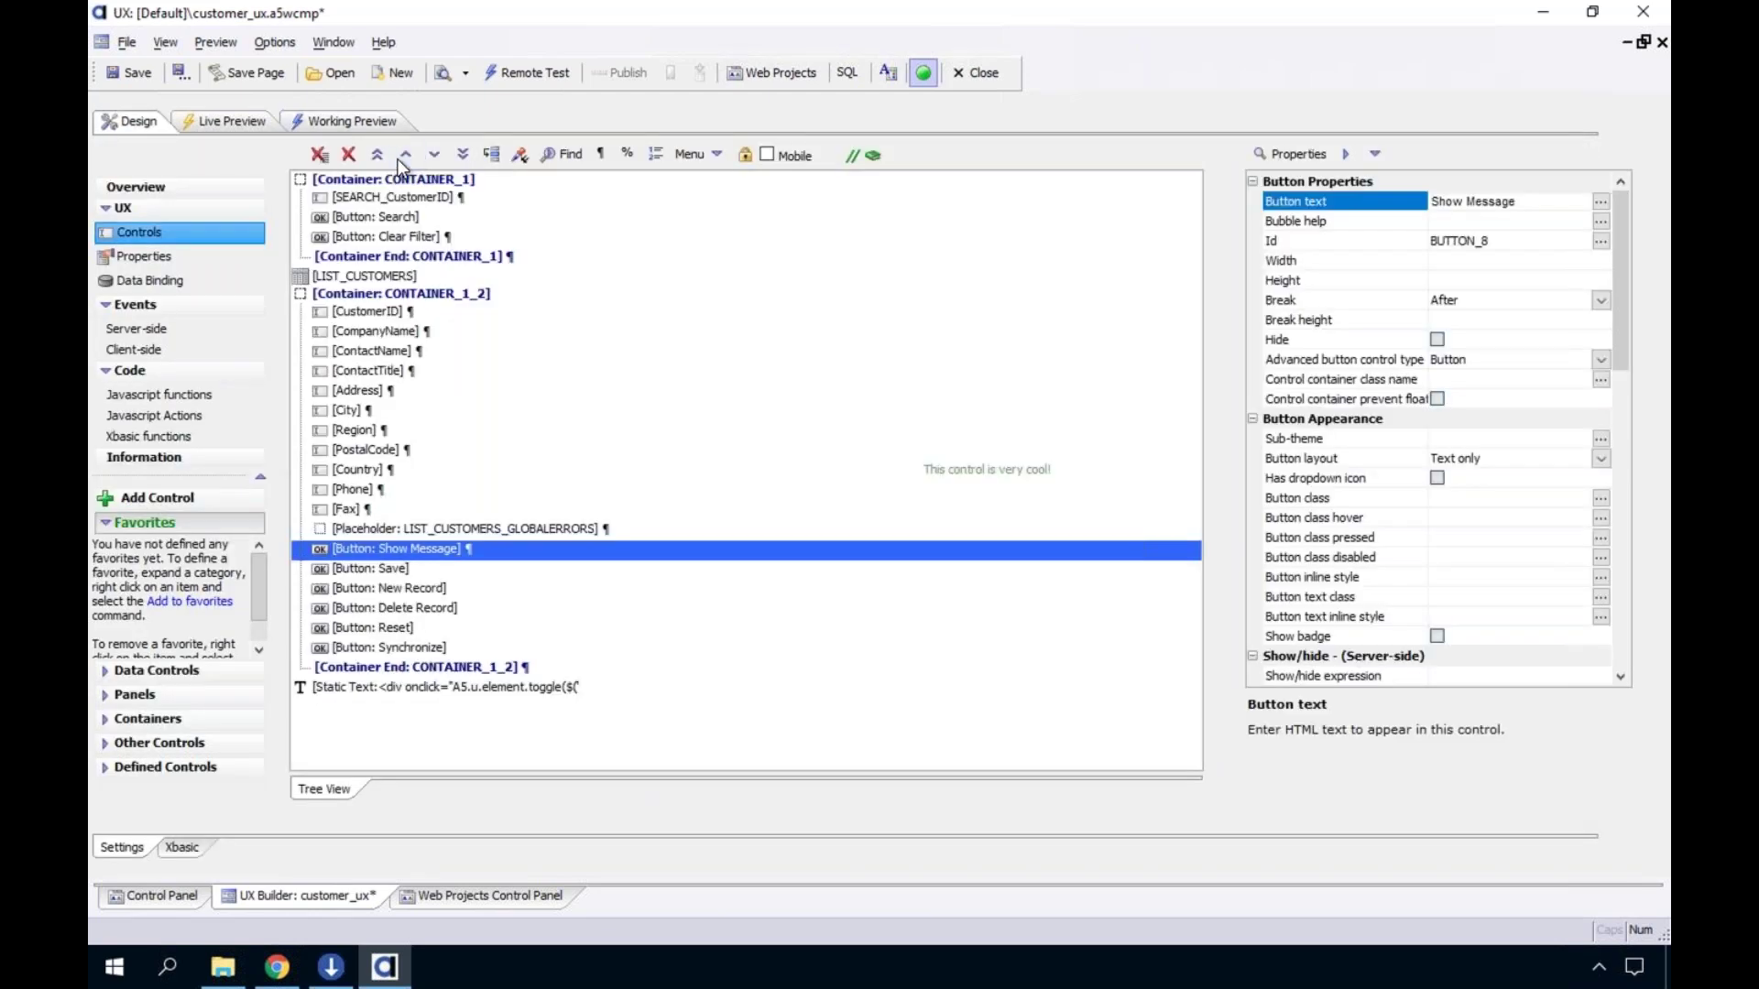
pyautogui.click(376, 152)
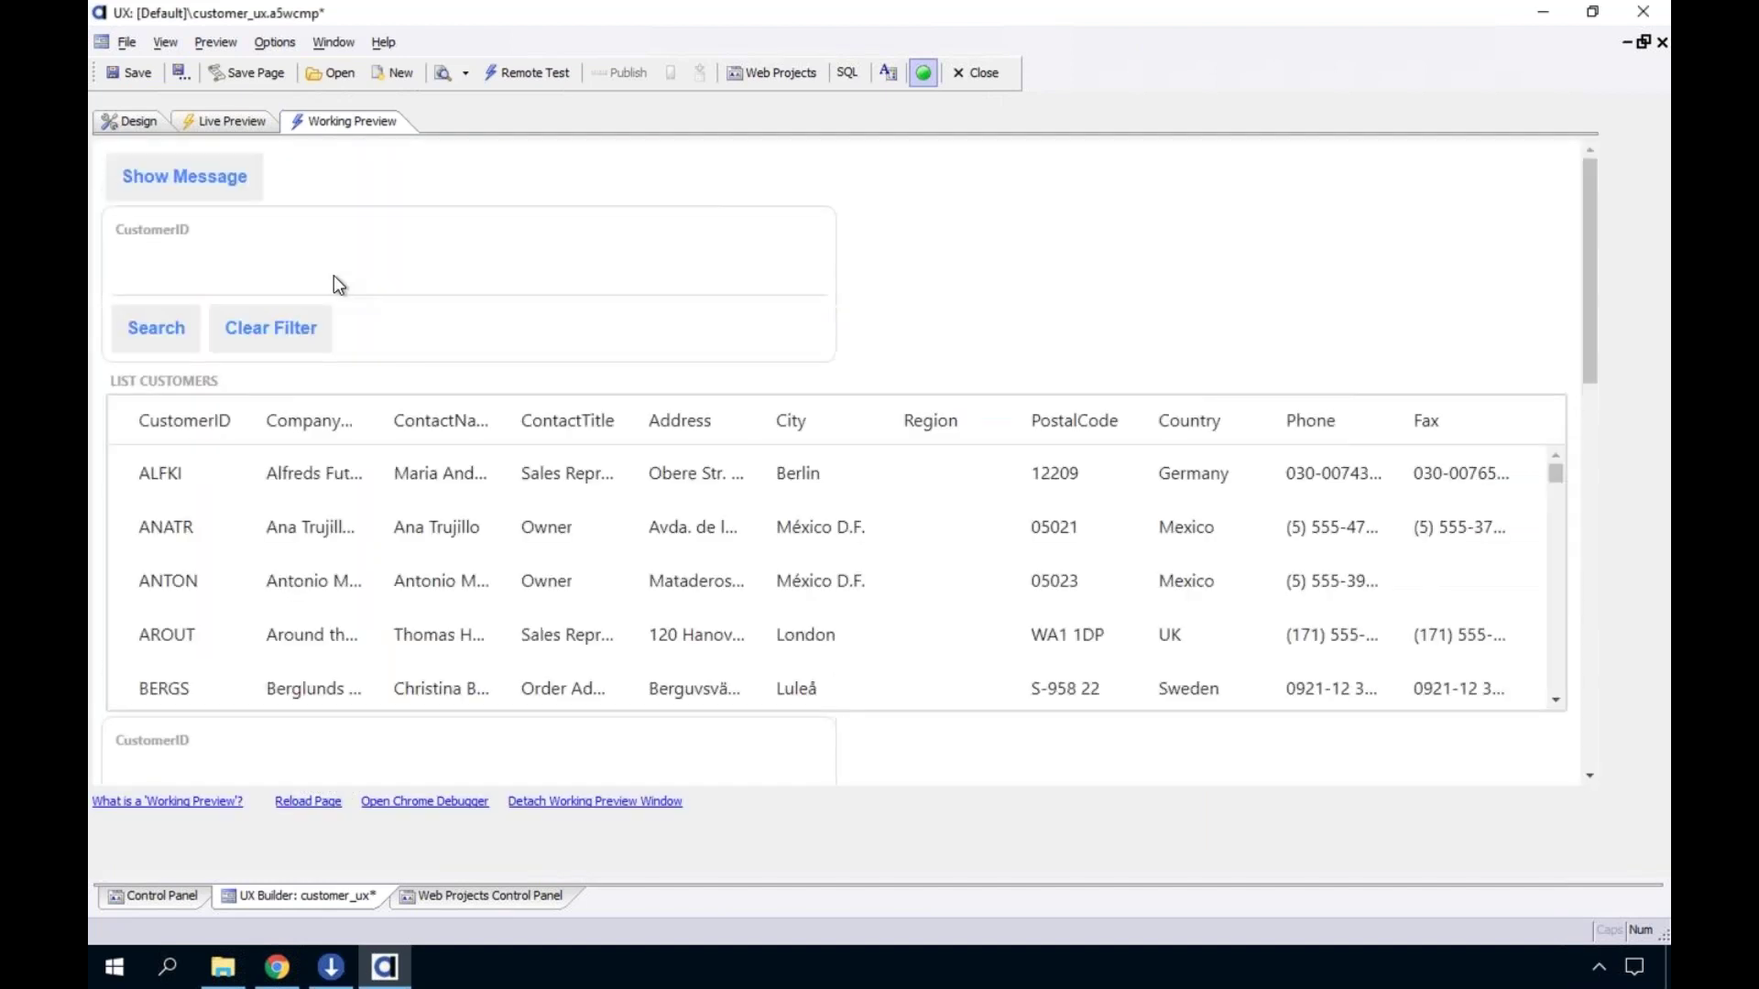
pyautogui.click(184, 176)
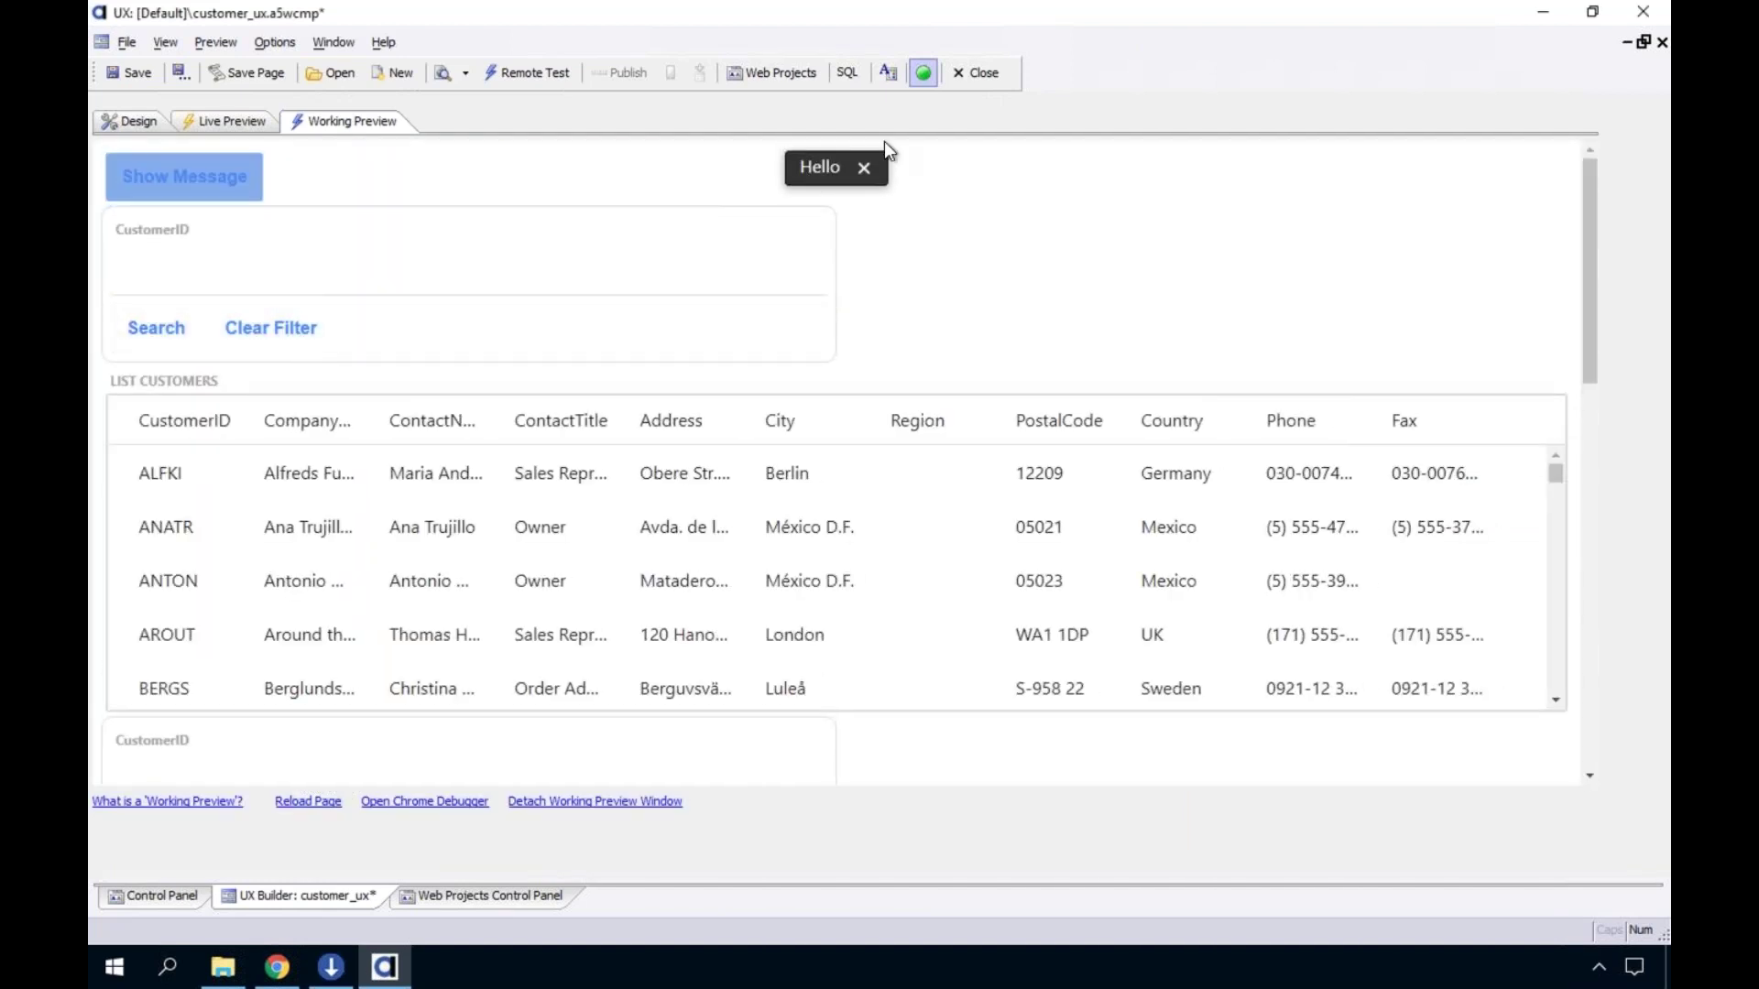
# Return to the design and delete the Show Message button from customer_ux
pyautogui.click(133, 122)
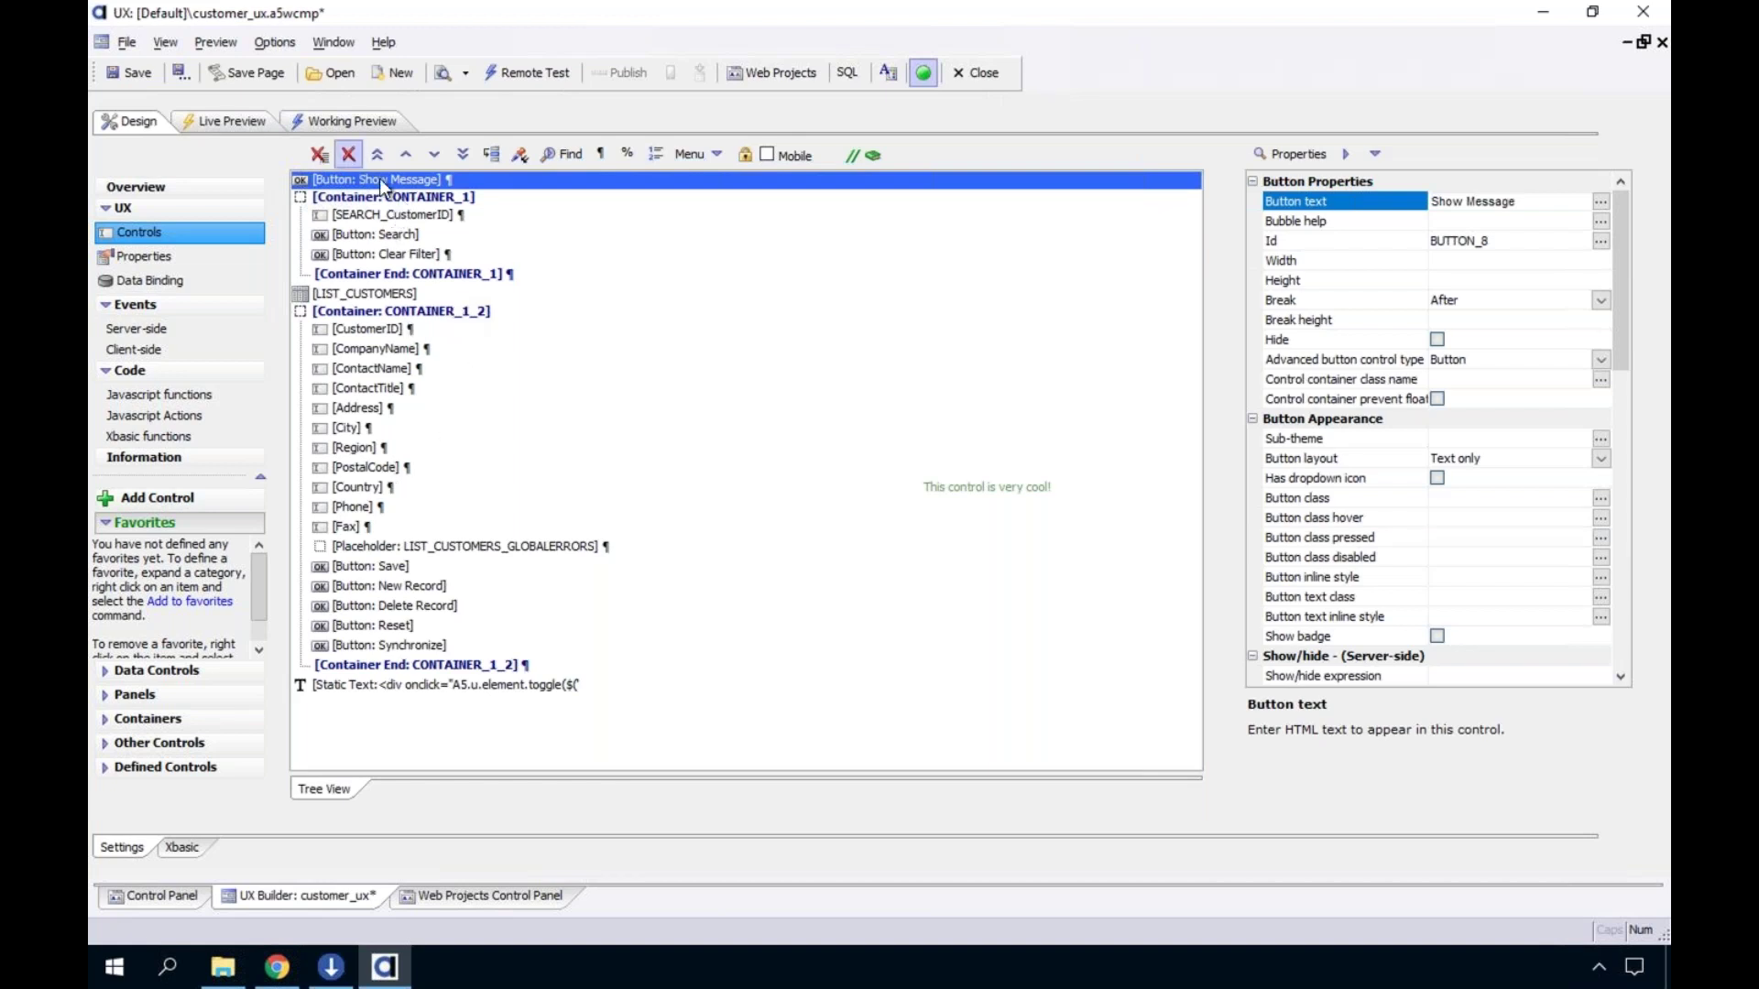
pyautogui.press('Delete')
pyautogui.press('Return')
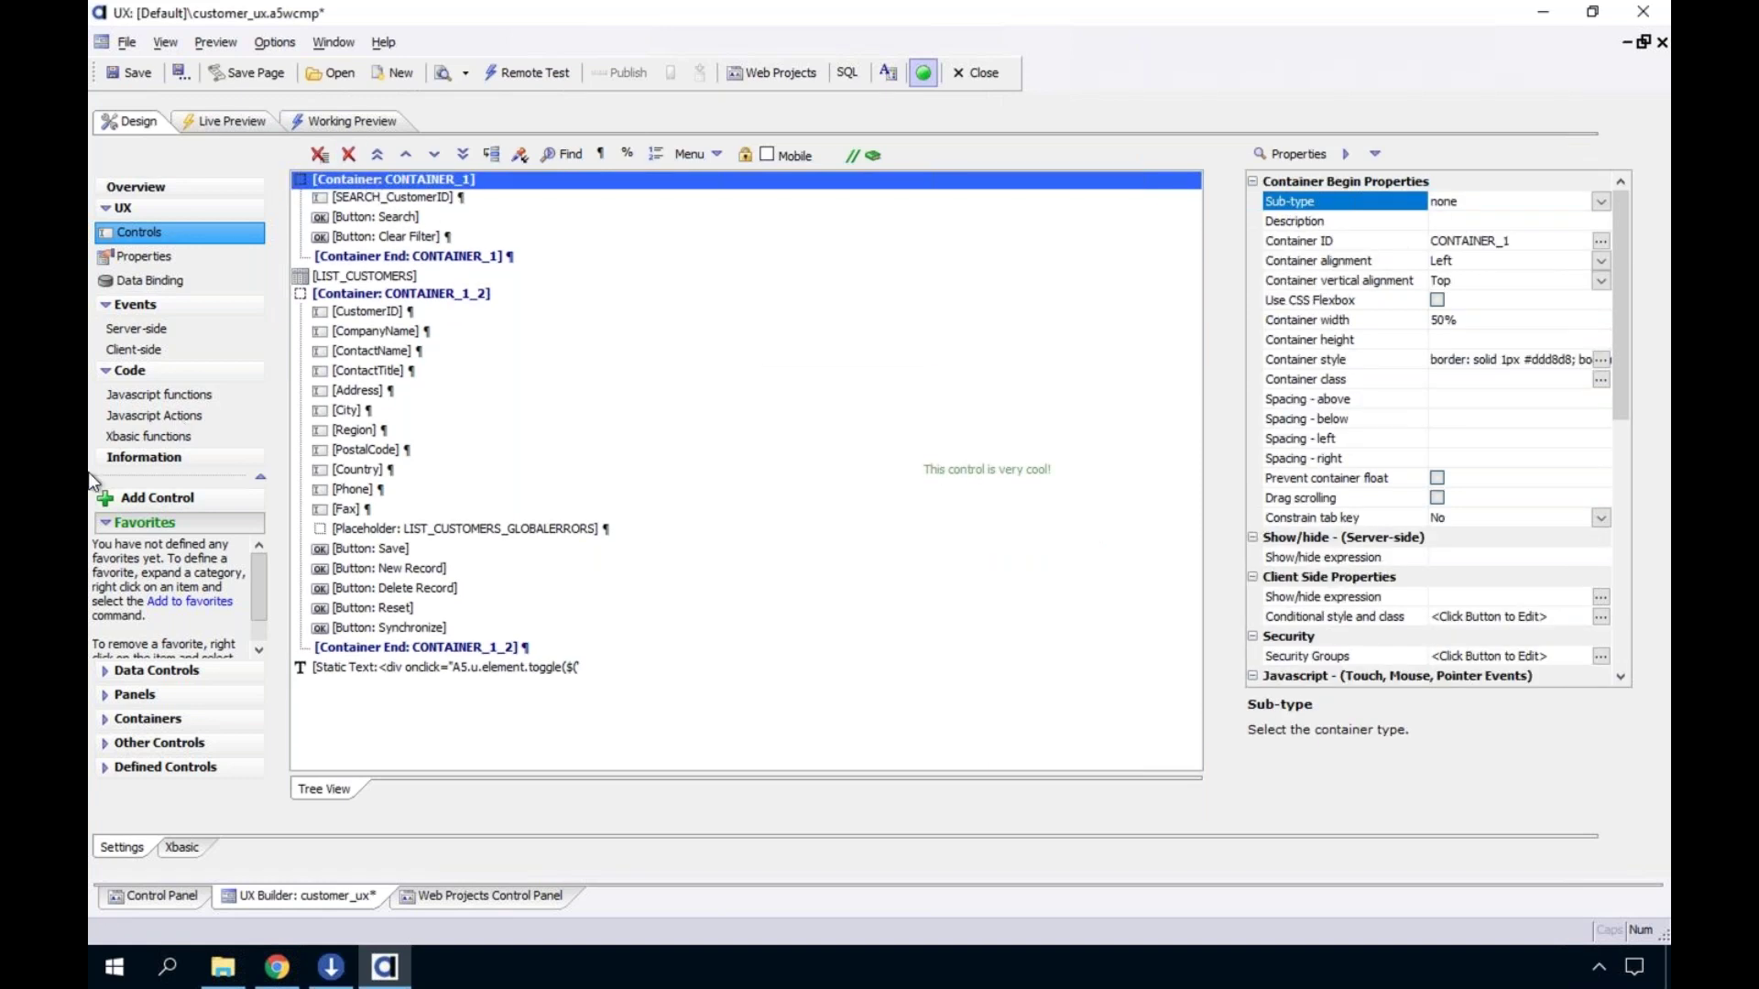
# Create a button that executes the show_message Javascript Action and paste it before CONTAINER_1 in the control list
pyautogui.click(184, 416)
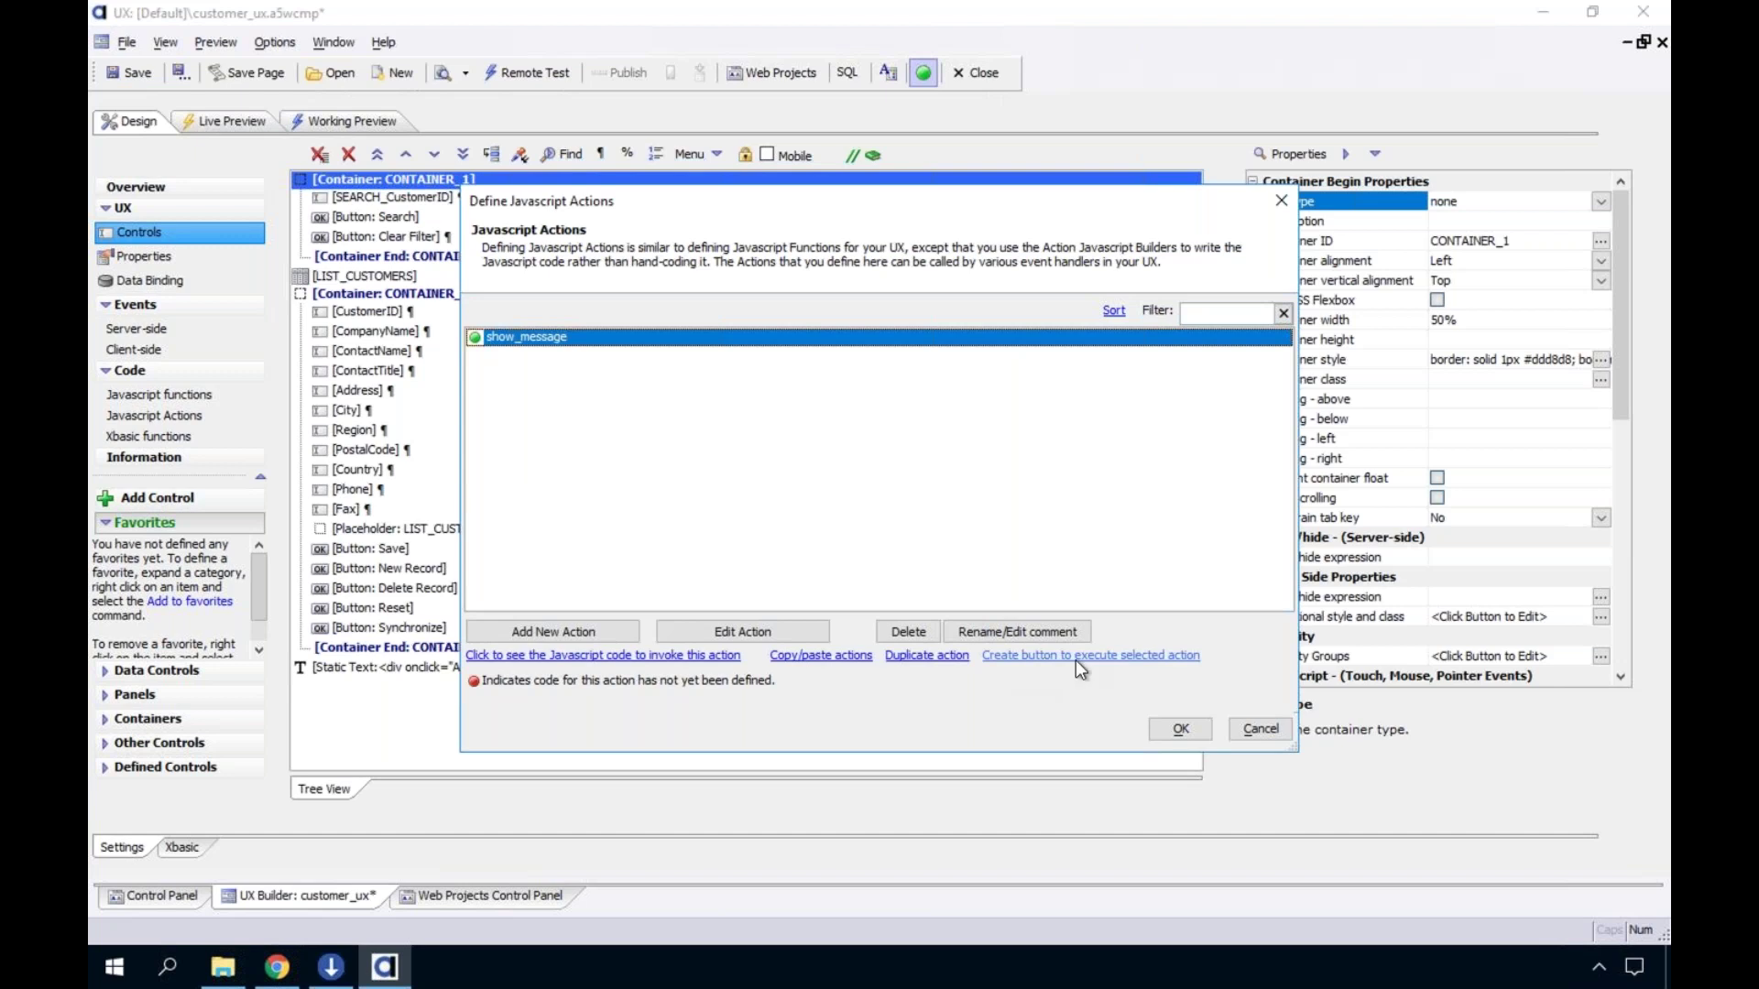
pyautogui.click(1124, 656)
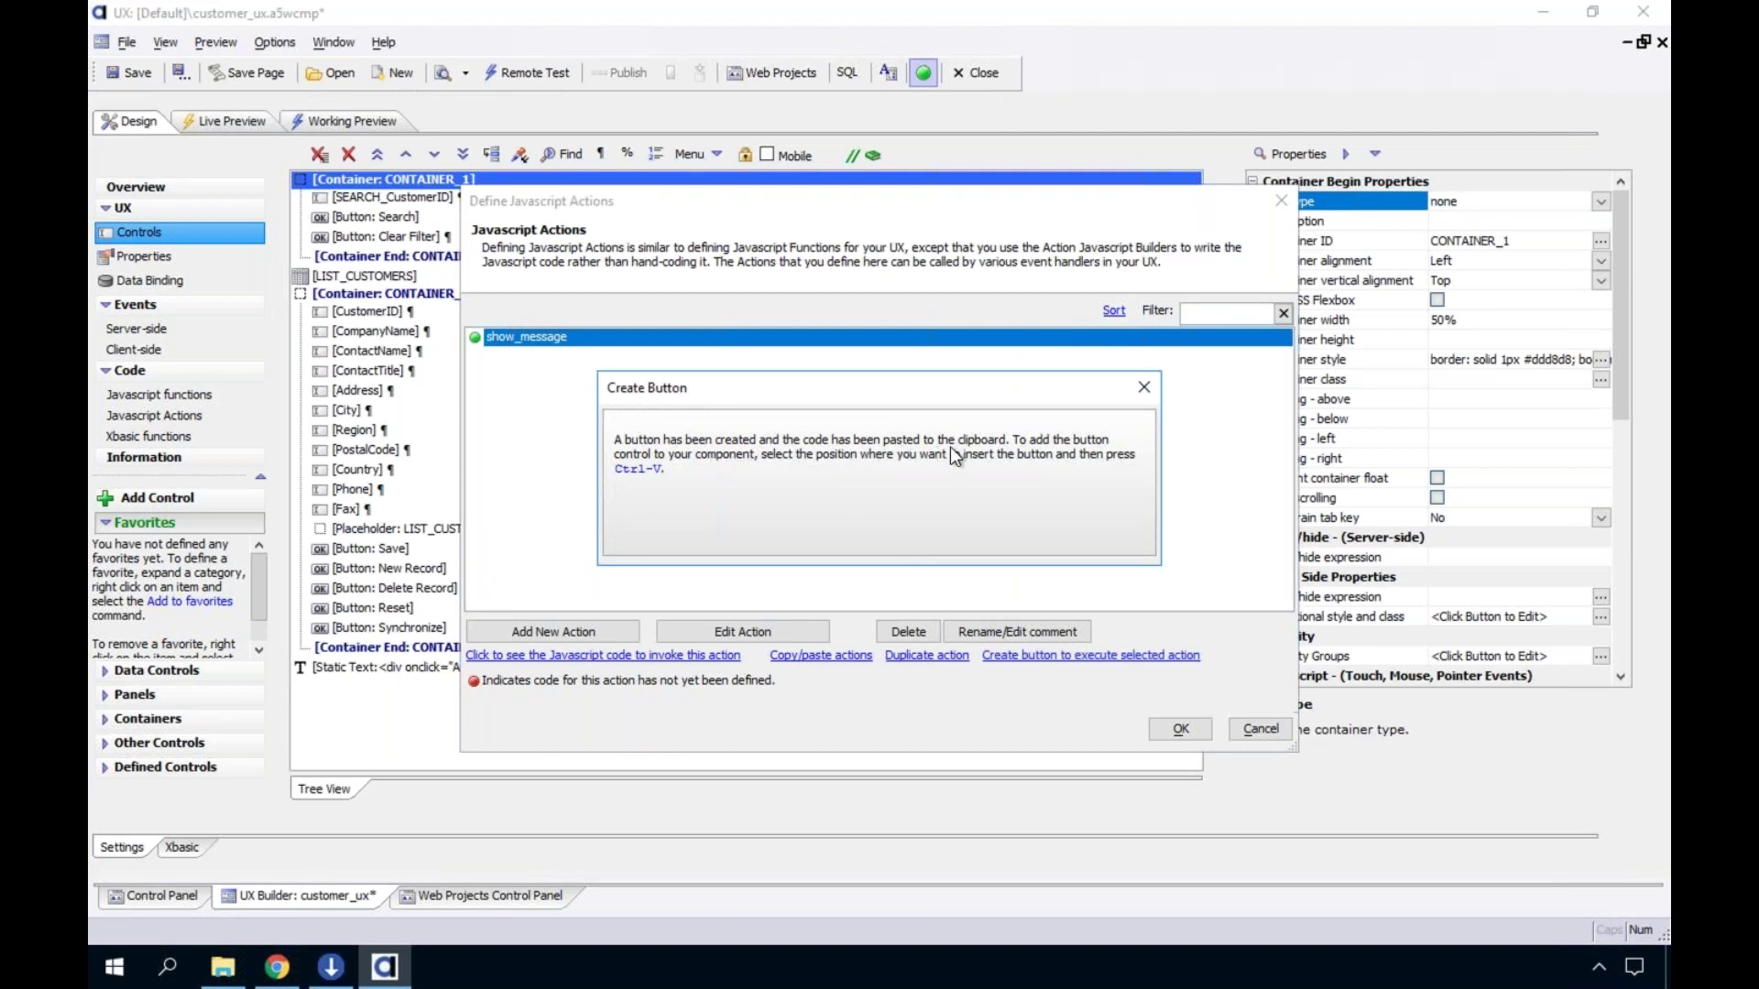
pyautogui.click(1143, 386)
pyautogui.click(1178, 727)
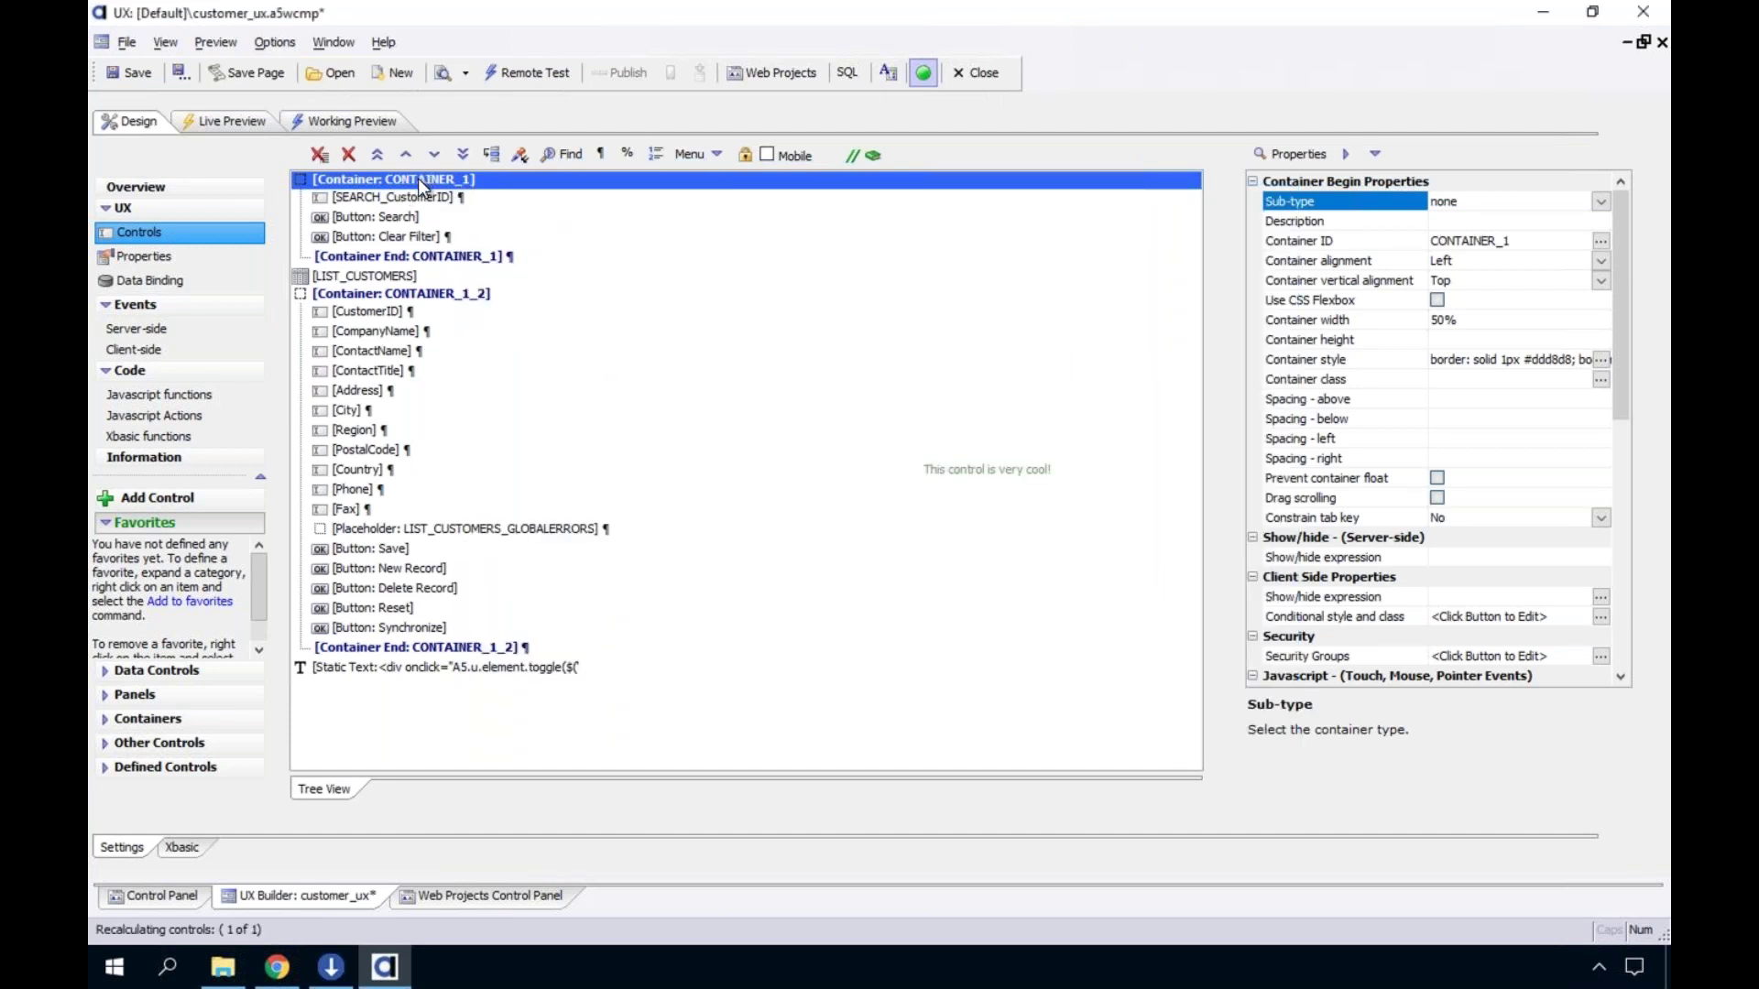
pyautogui.click(403, 153)
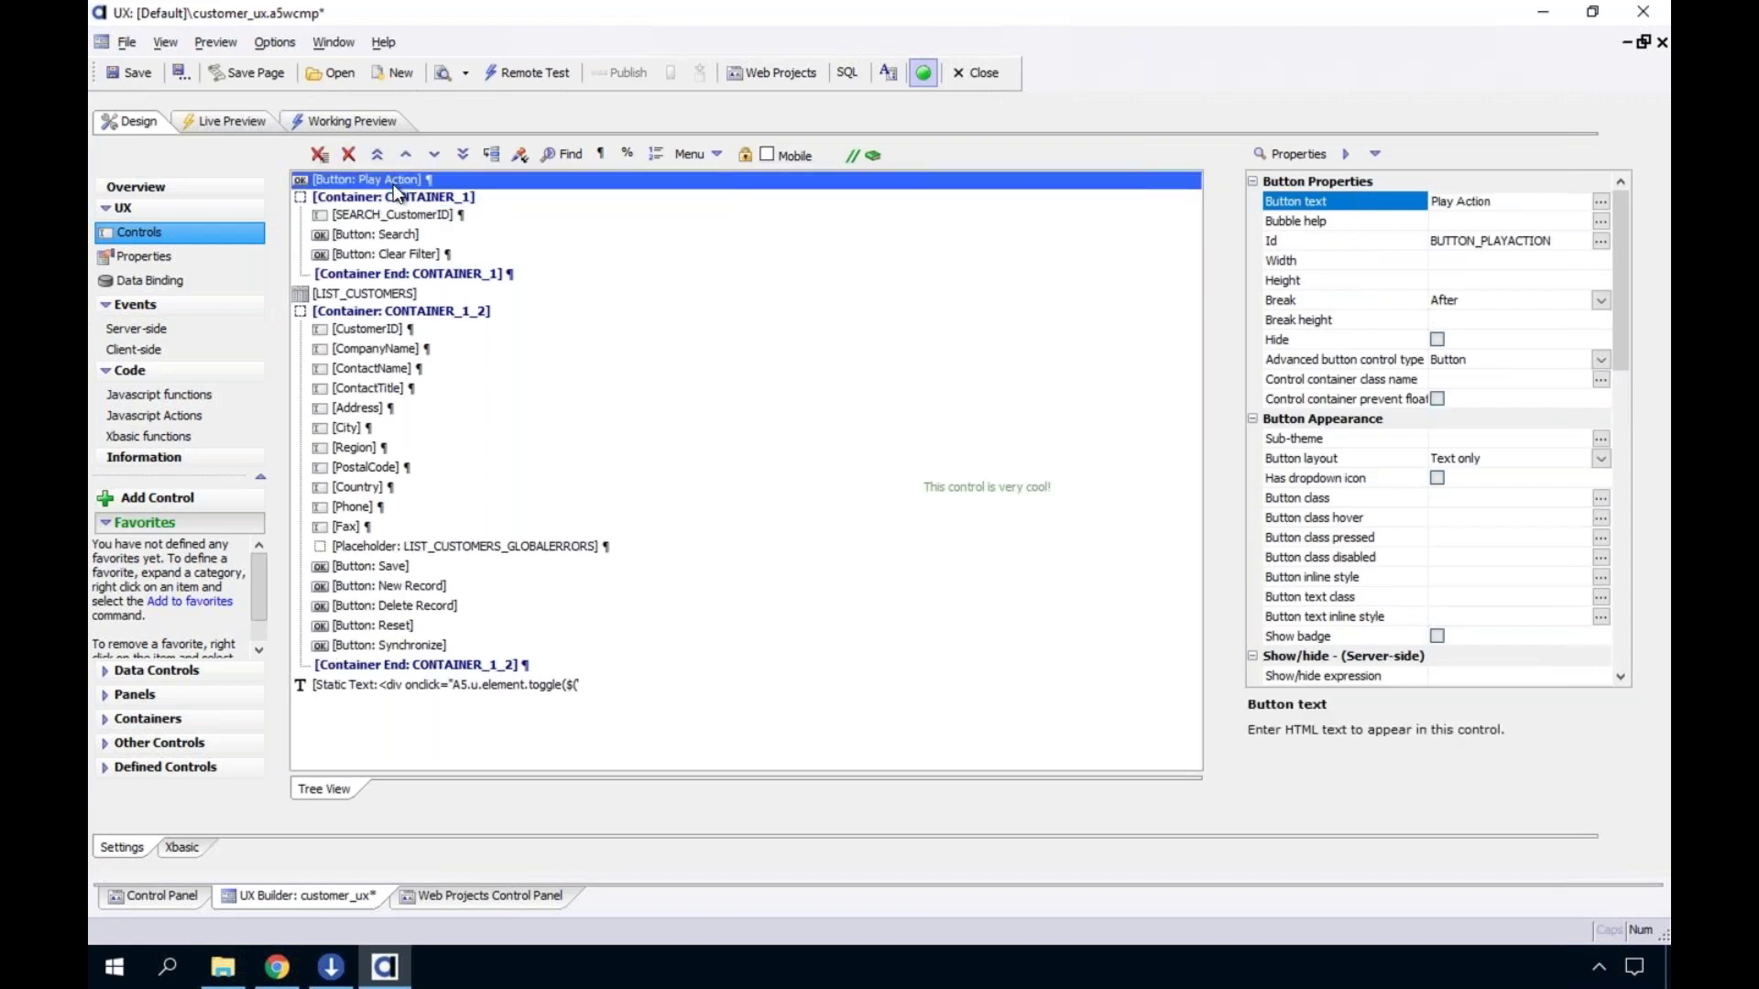
# Examine the Play Action button's click event code and test the button in the Working Preview
pyautogui.doubleClick(393, 182)
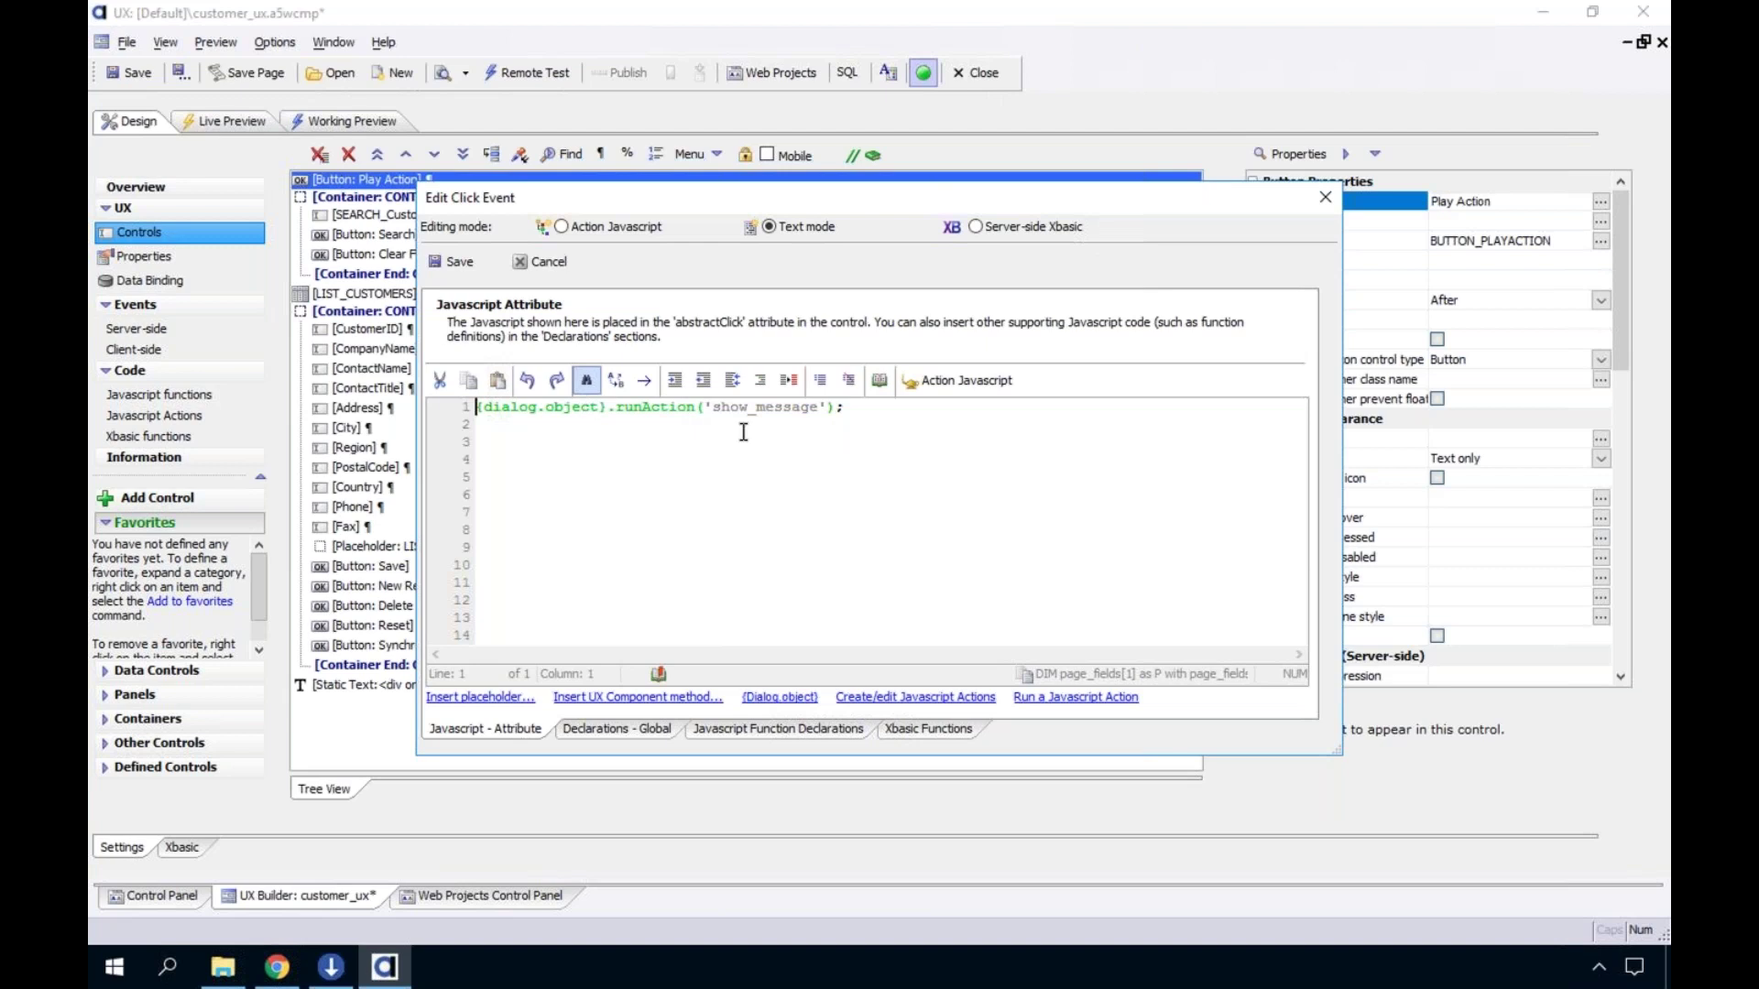
pyautogui.click(540, 261)
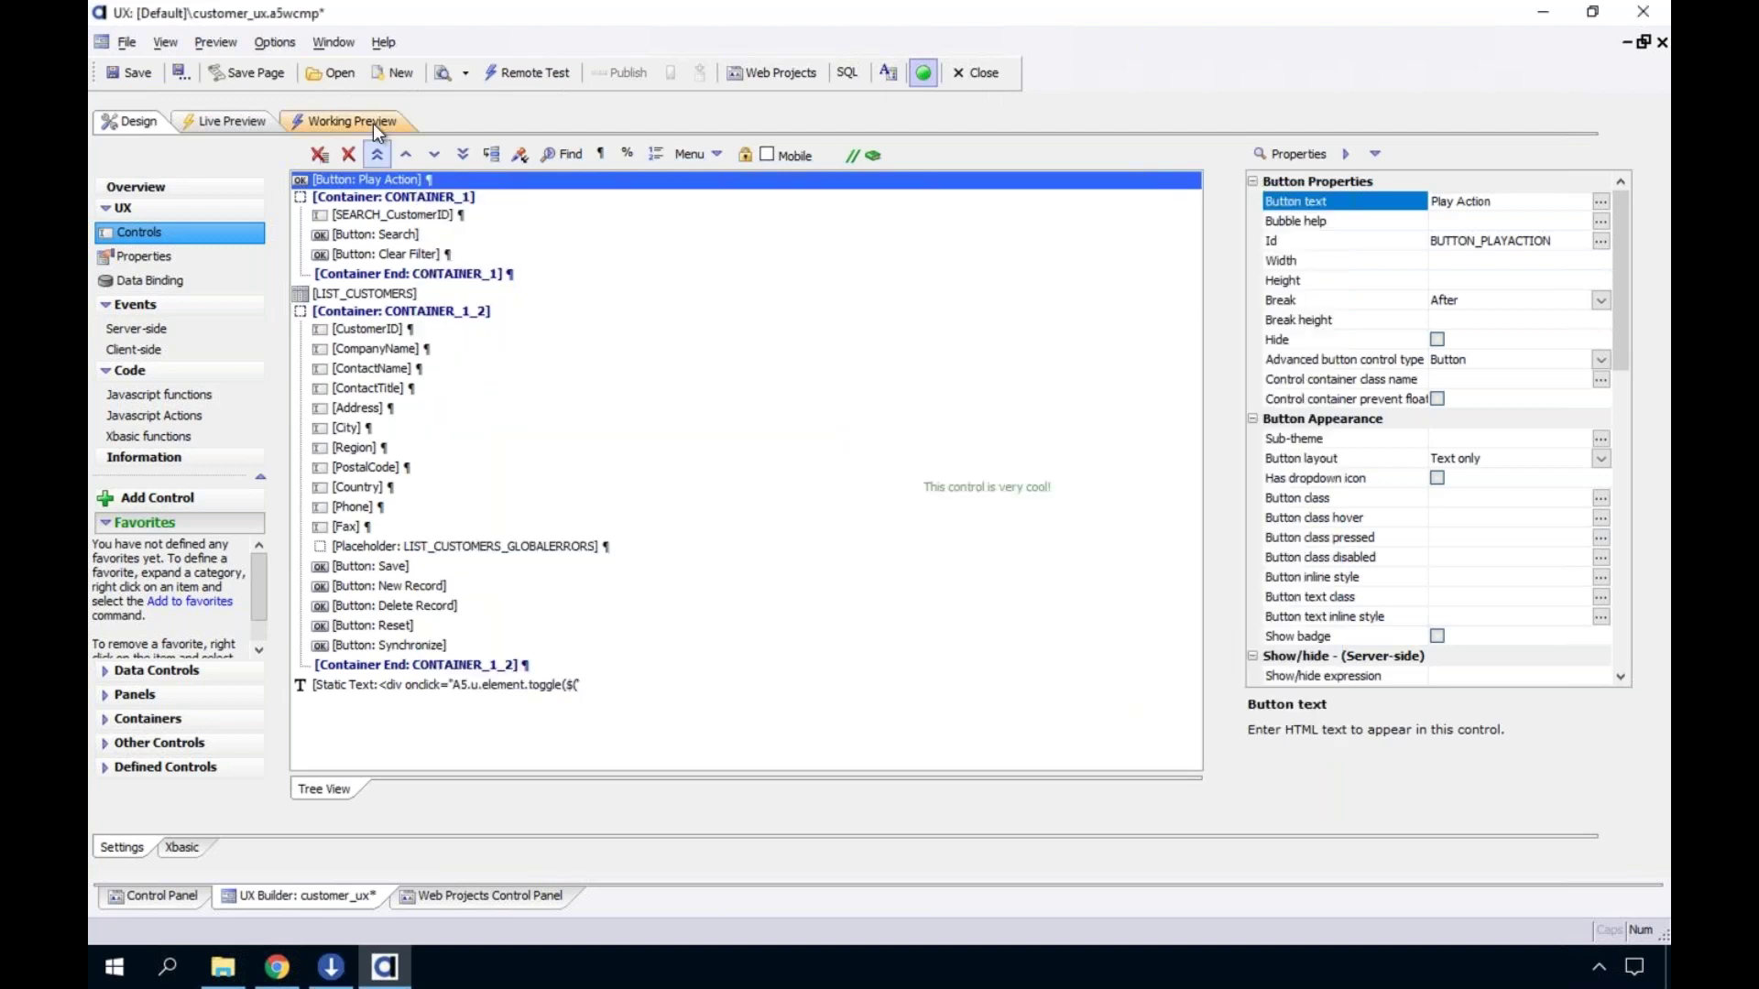
pyautogui.click(372, 123)
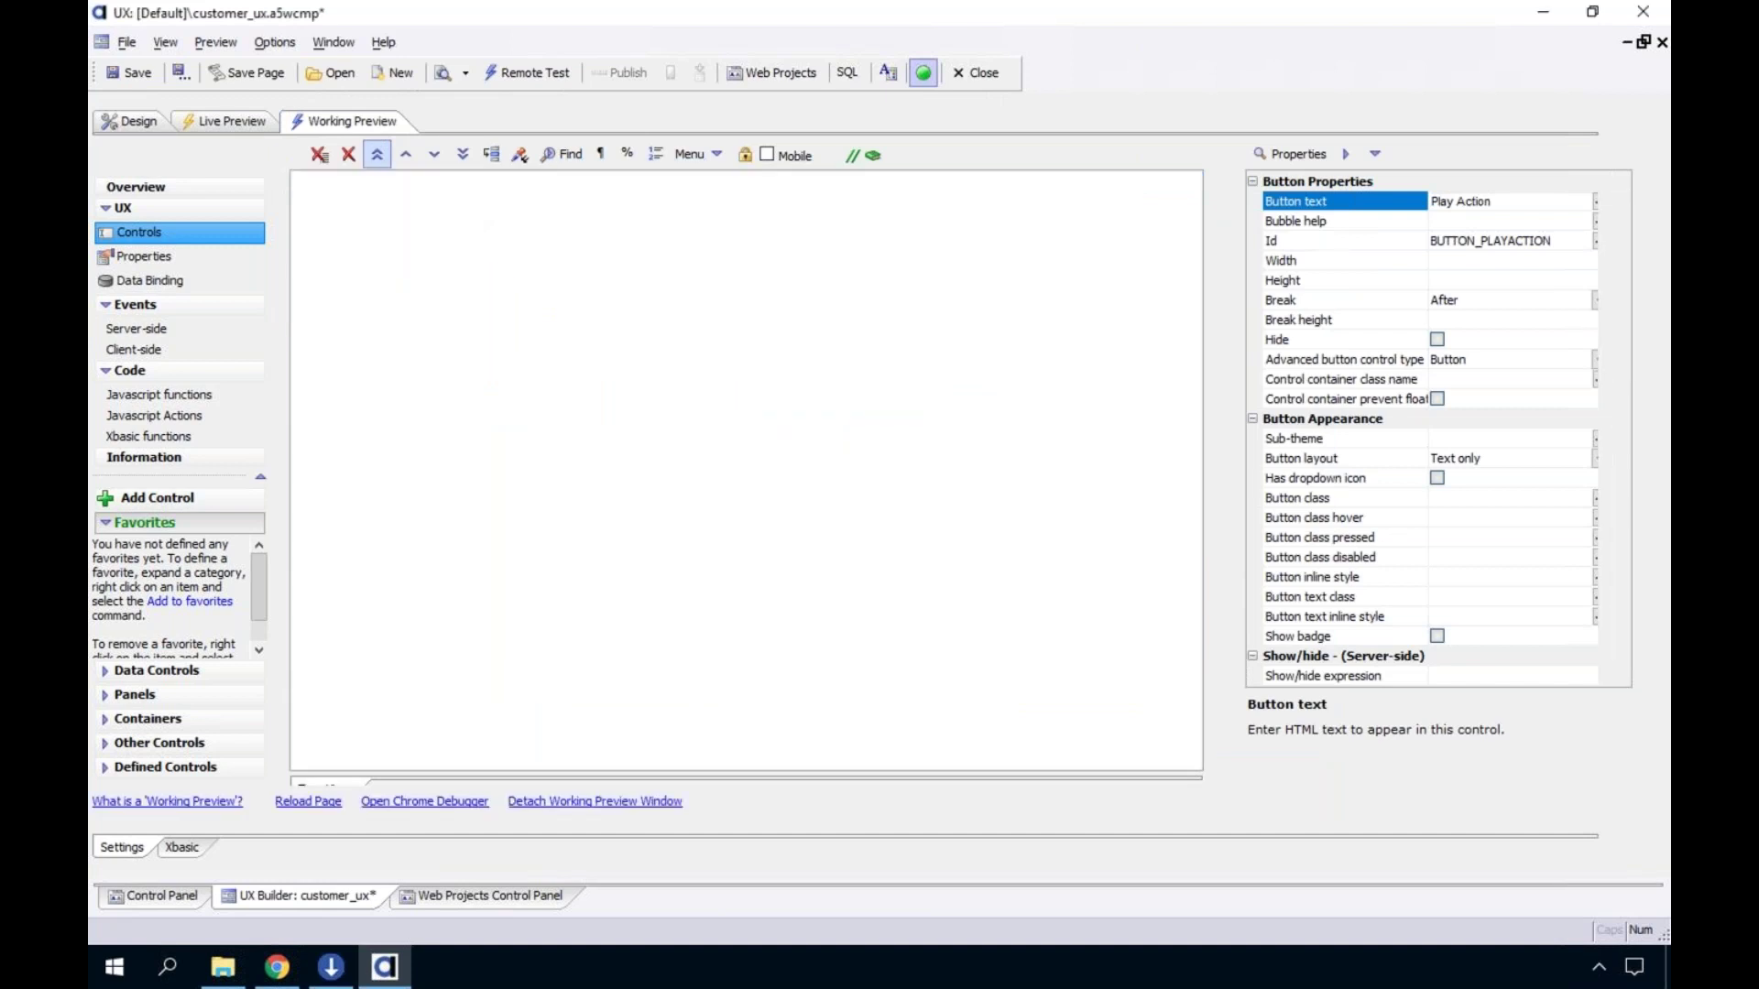
pyautogui.click(185, 176)
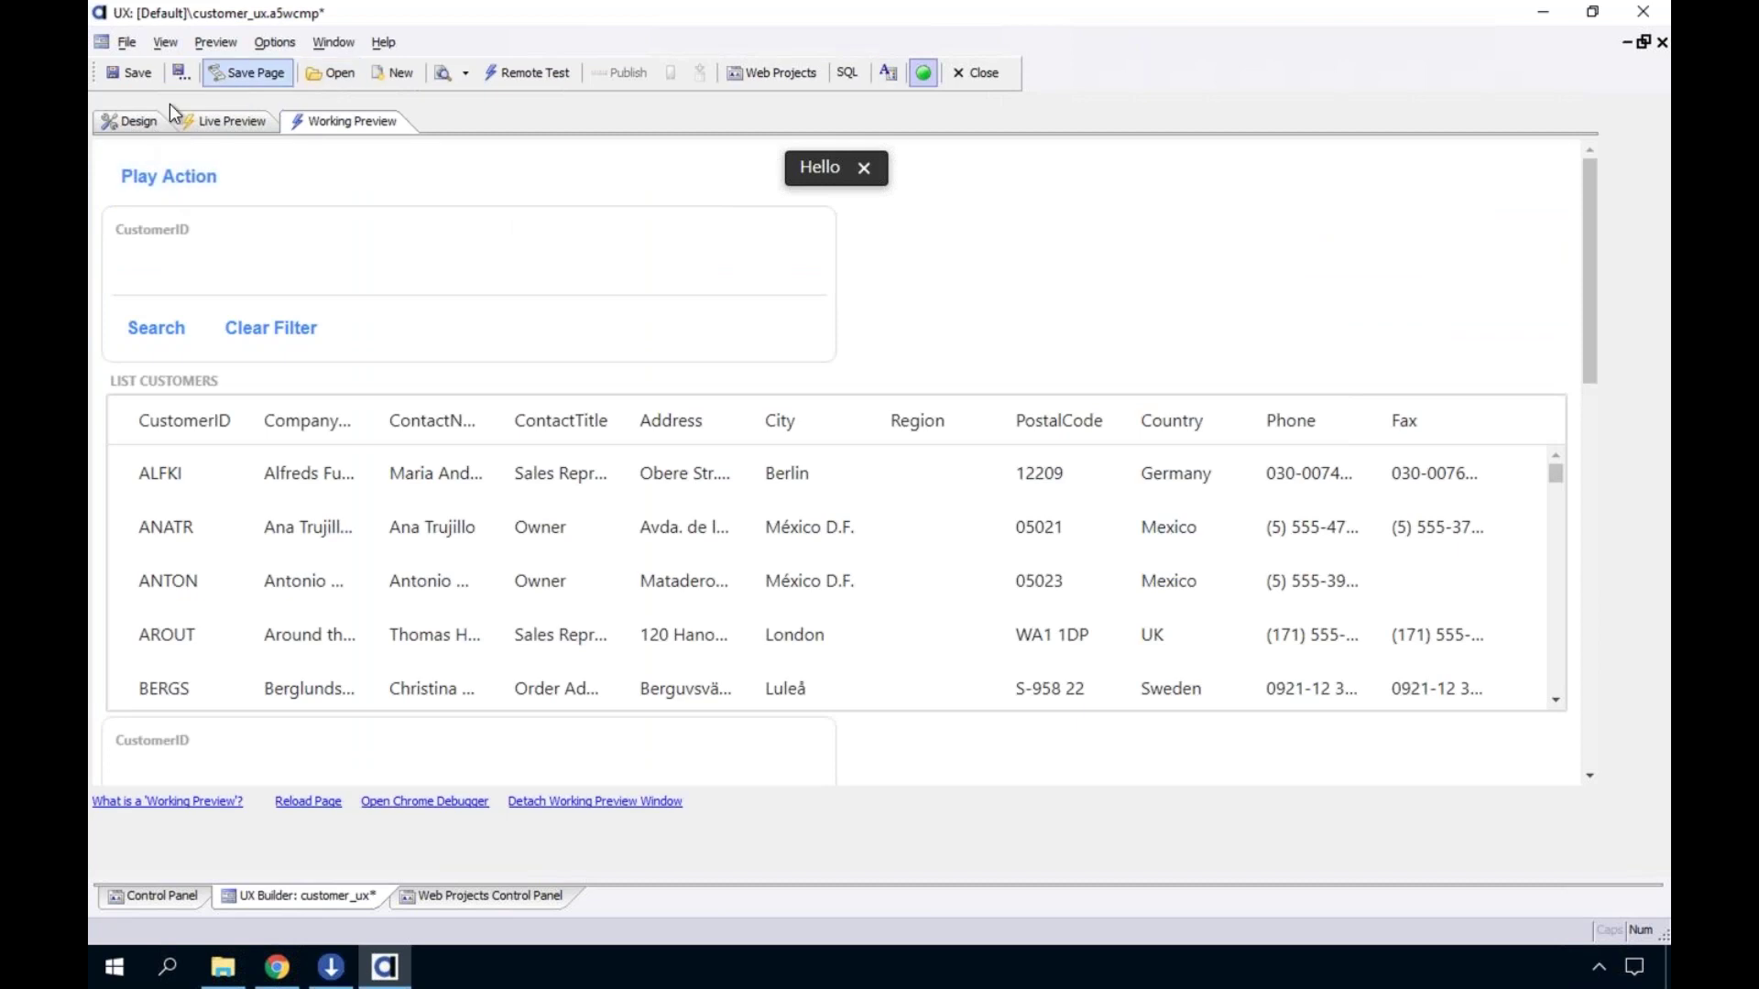
pyautogui.click(142, 121)
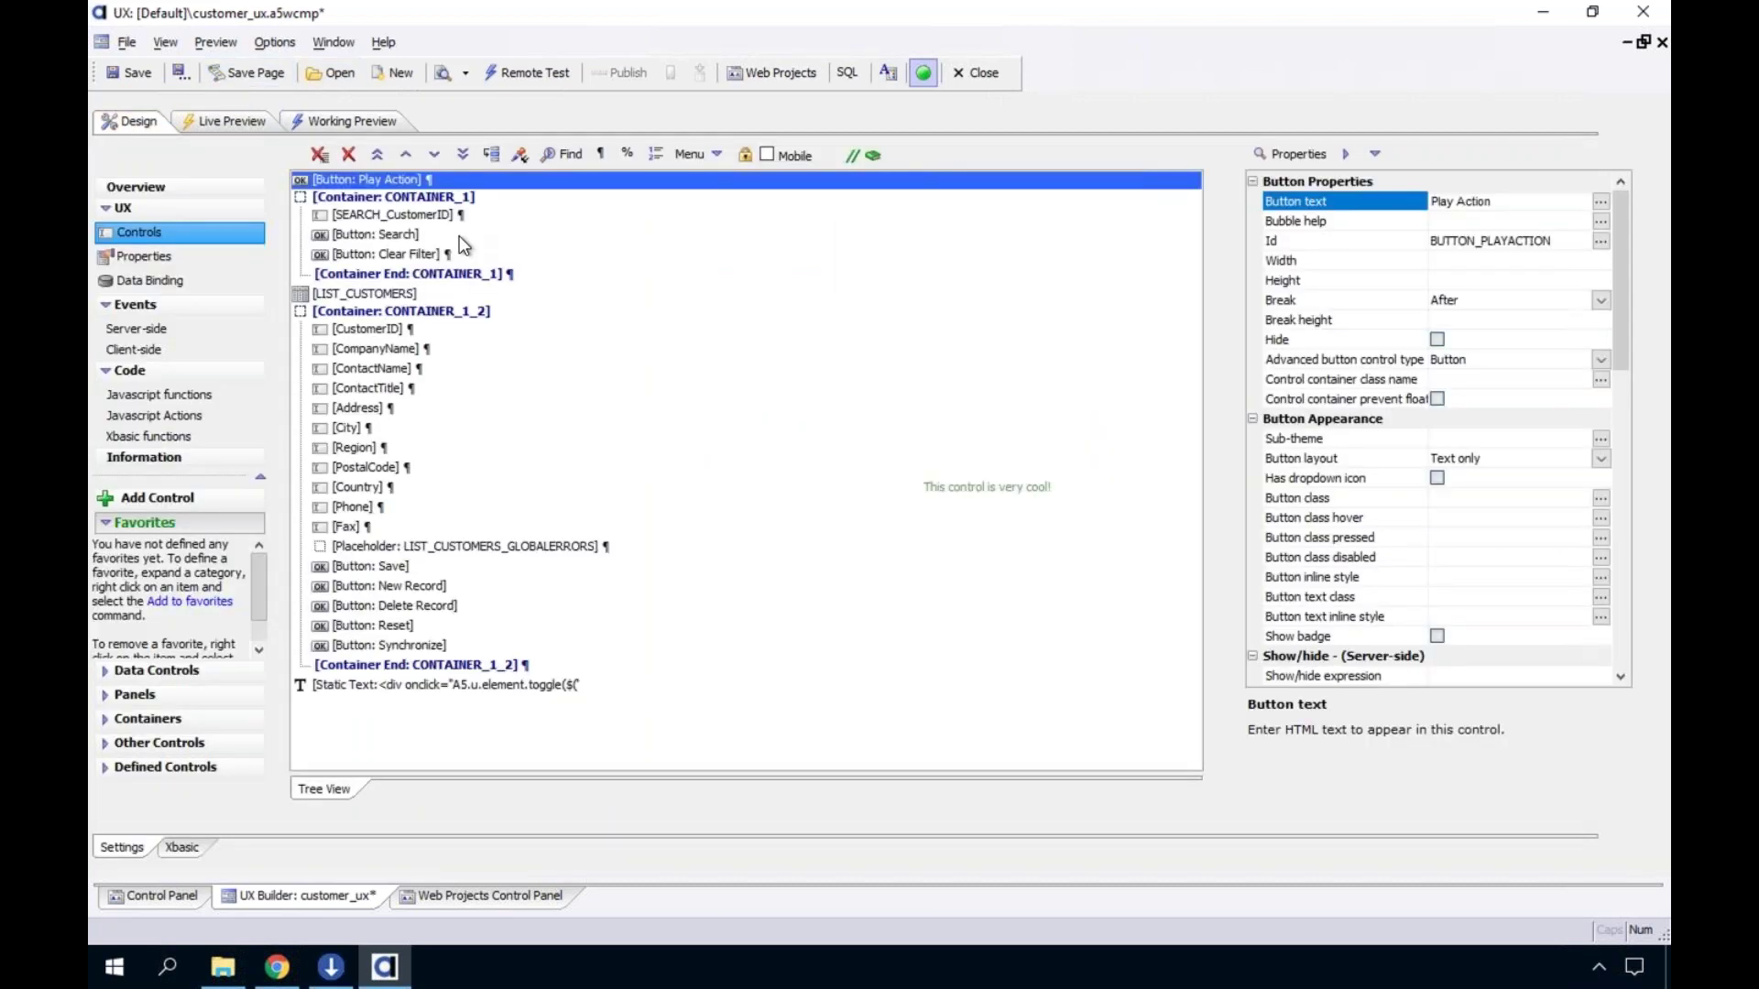
# Duplicate the show_message Javascript Action under the name show_message_2
pyautogui.click(184, 422)
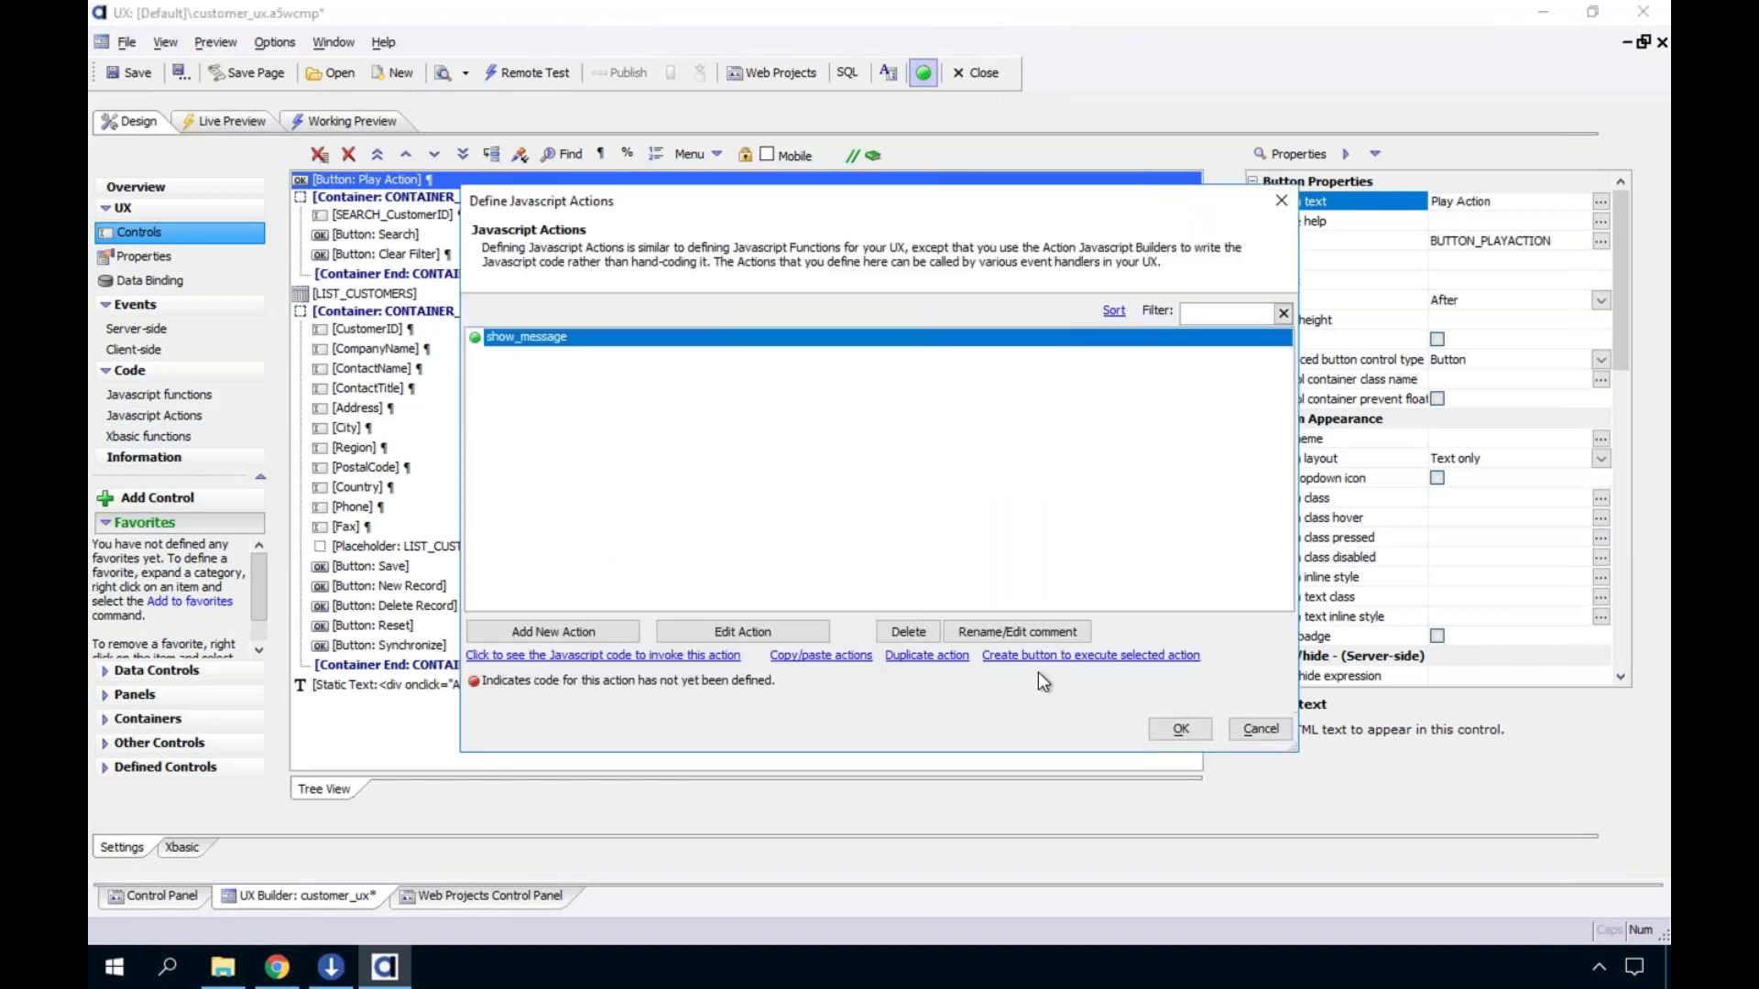
pyautogui.click(1043, 657)
pyautogui.click(926, 655)
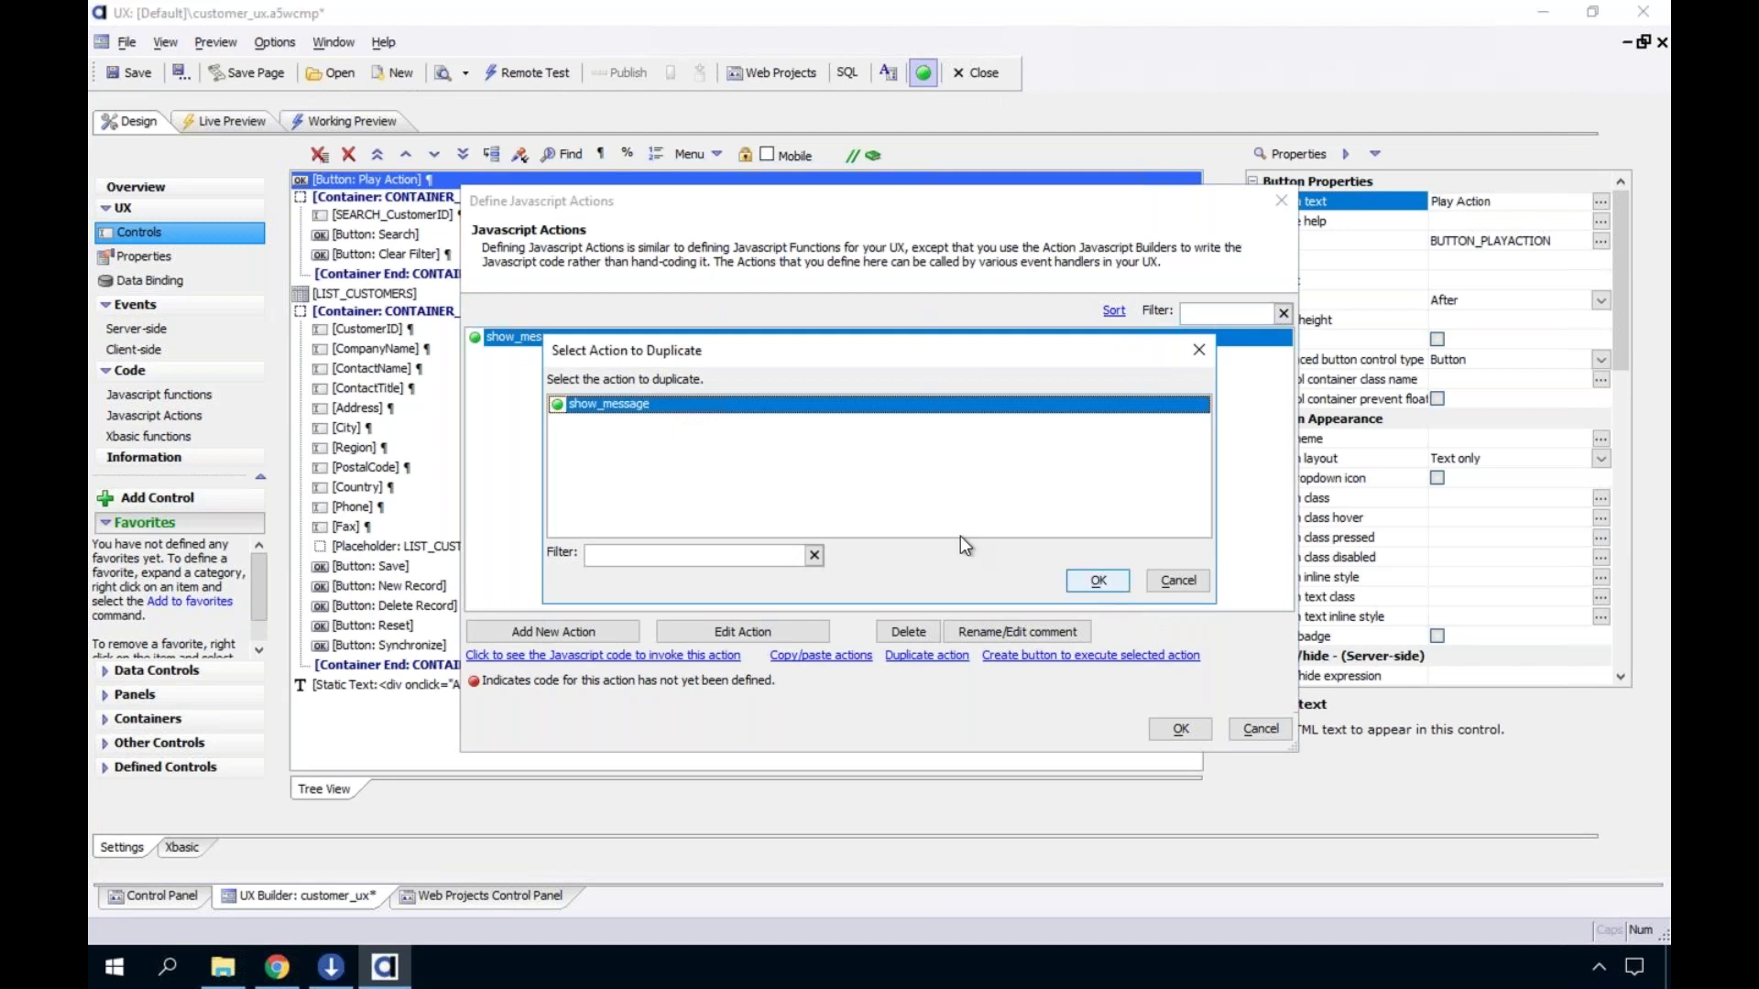
pyautogui.press('Return')
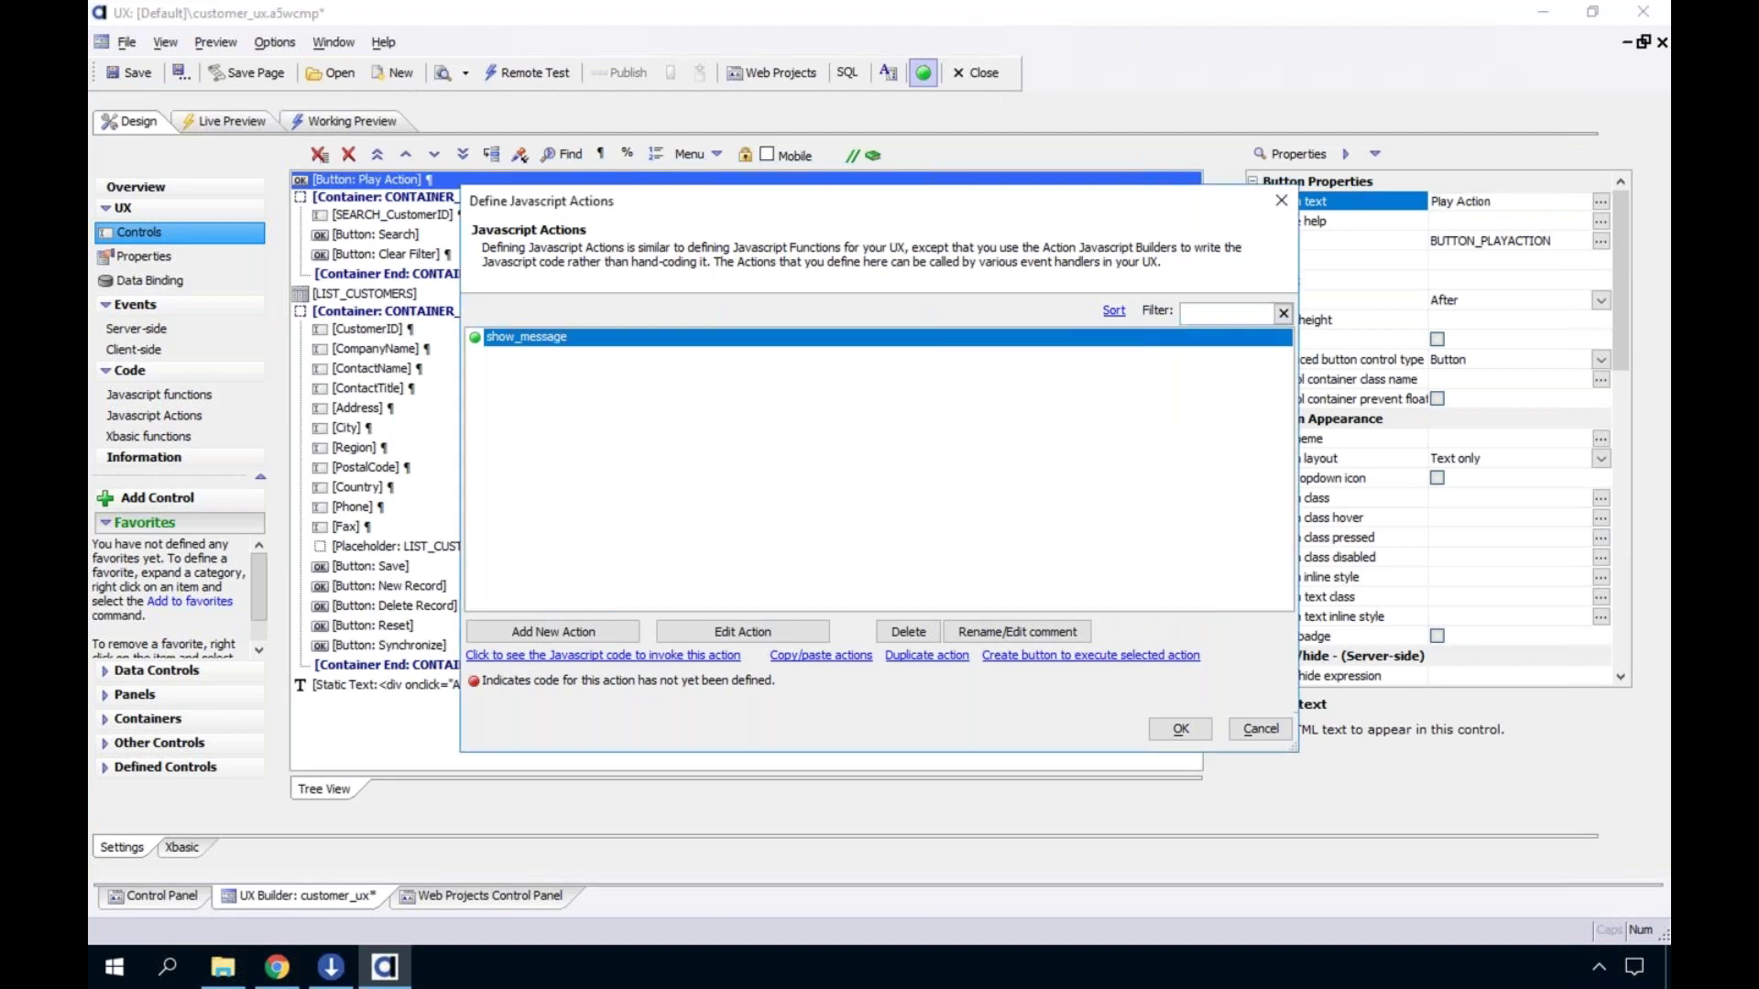
pyautogui.click(715, 489)
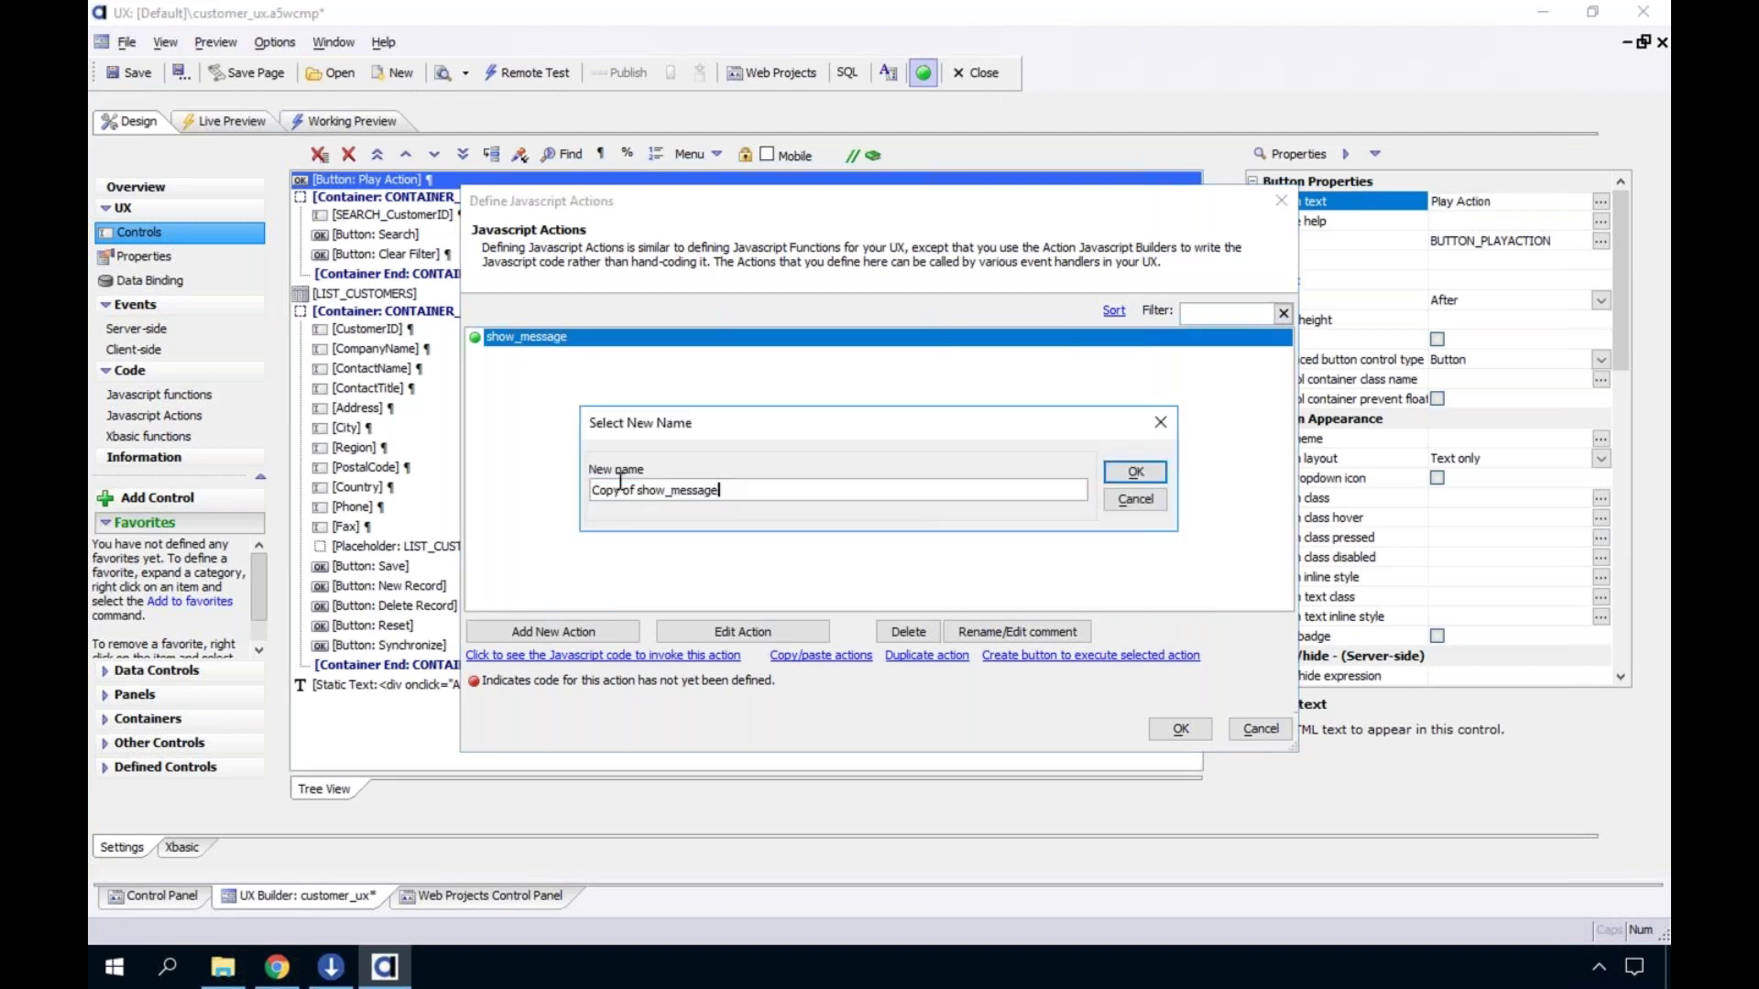
pyautogui.moveTo(636, 490); pyautogui.dragTo(499, 495)
pyautogui.press('BackSpace')
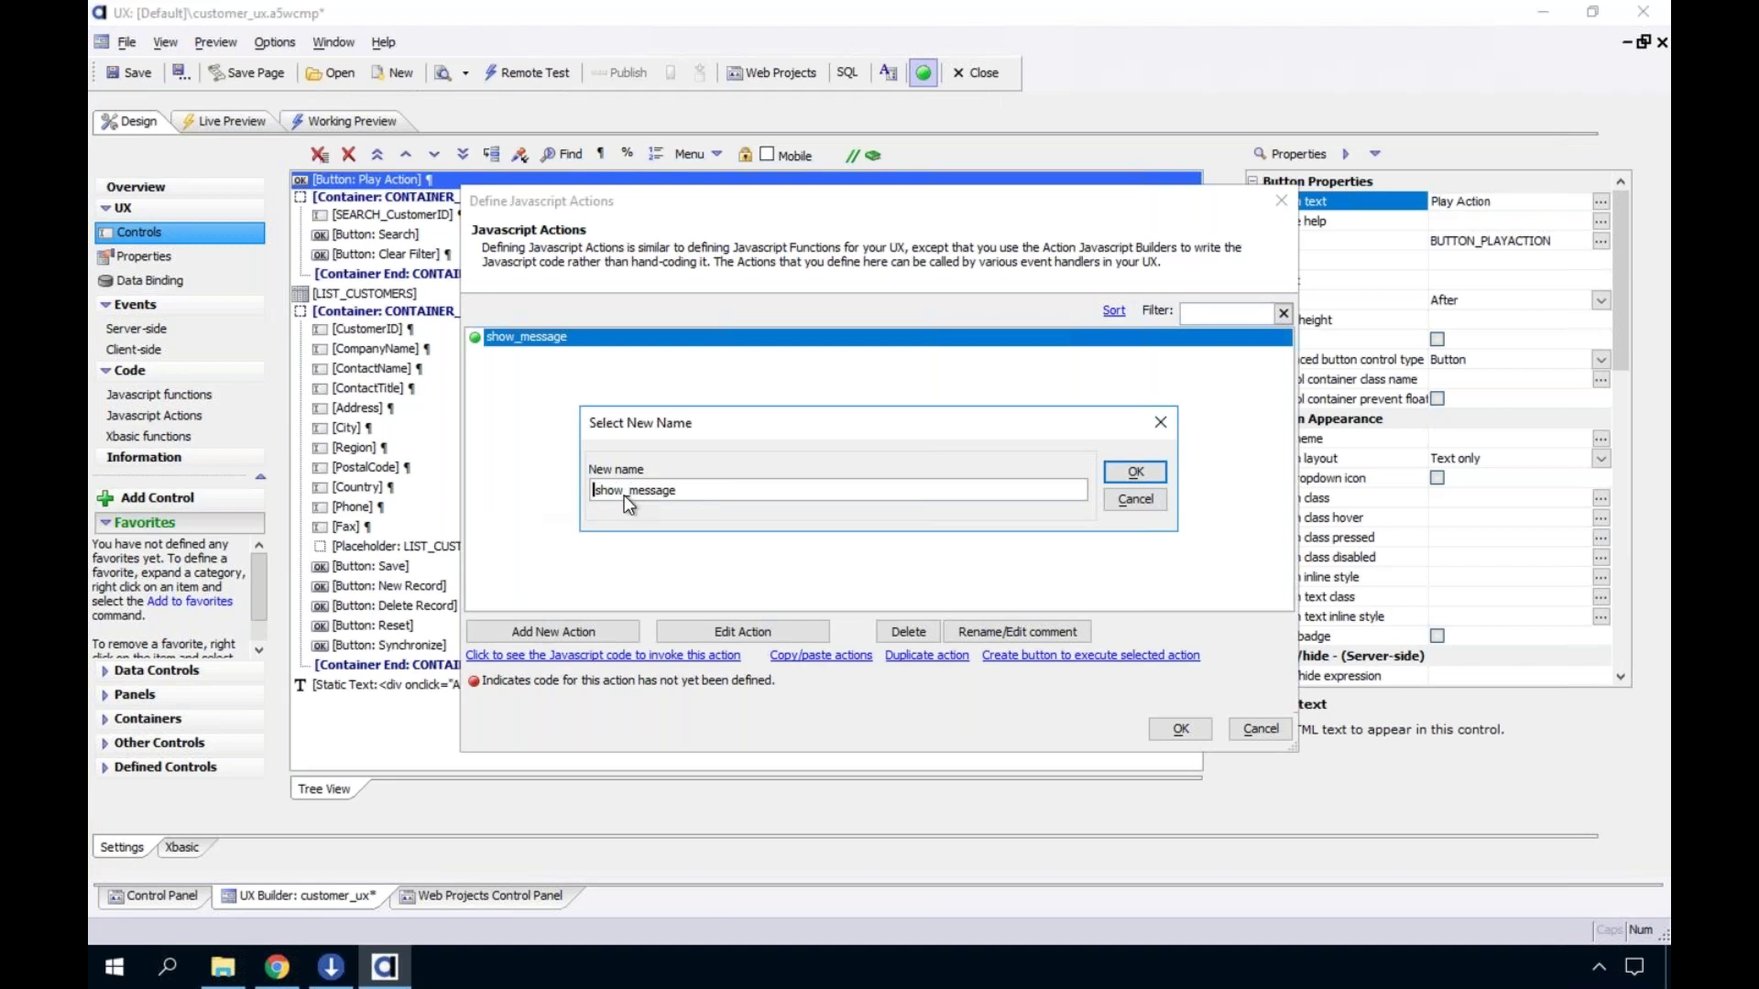
pyautogui.click(696, 485)
pyautogui.write('_2')
pyautogui.press('Return')
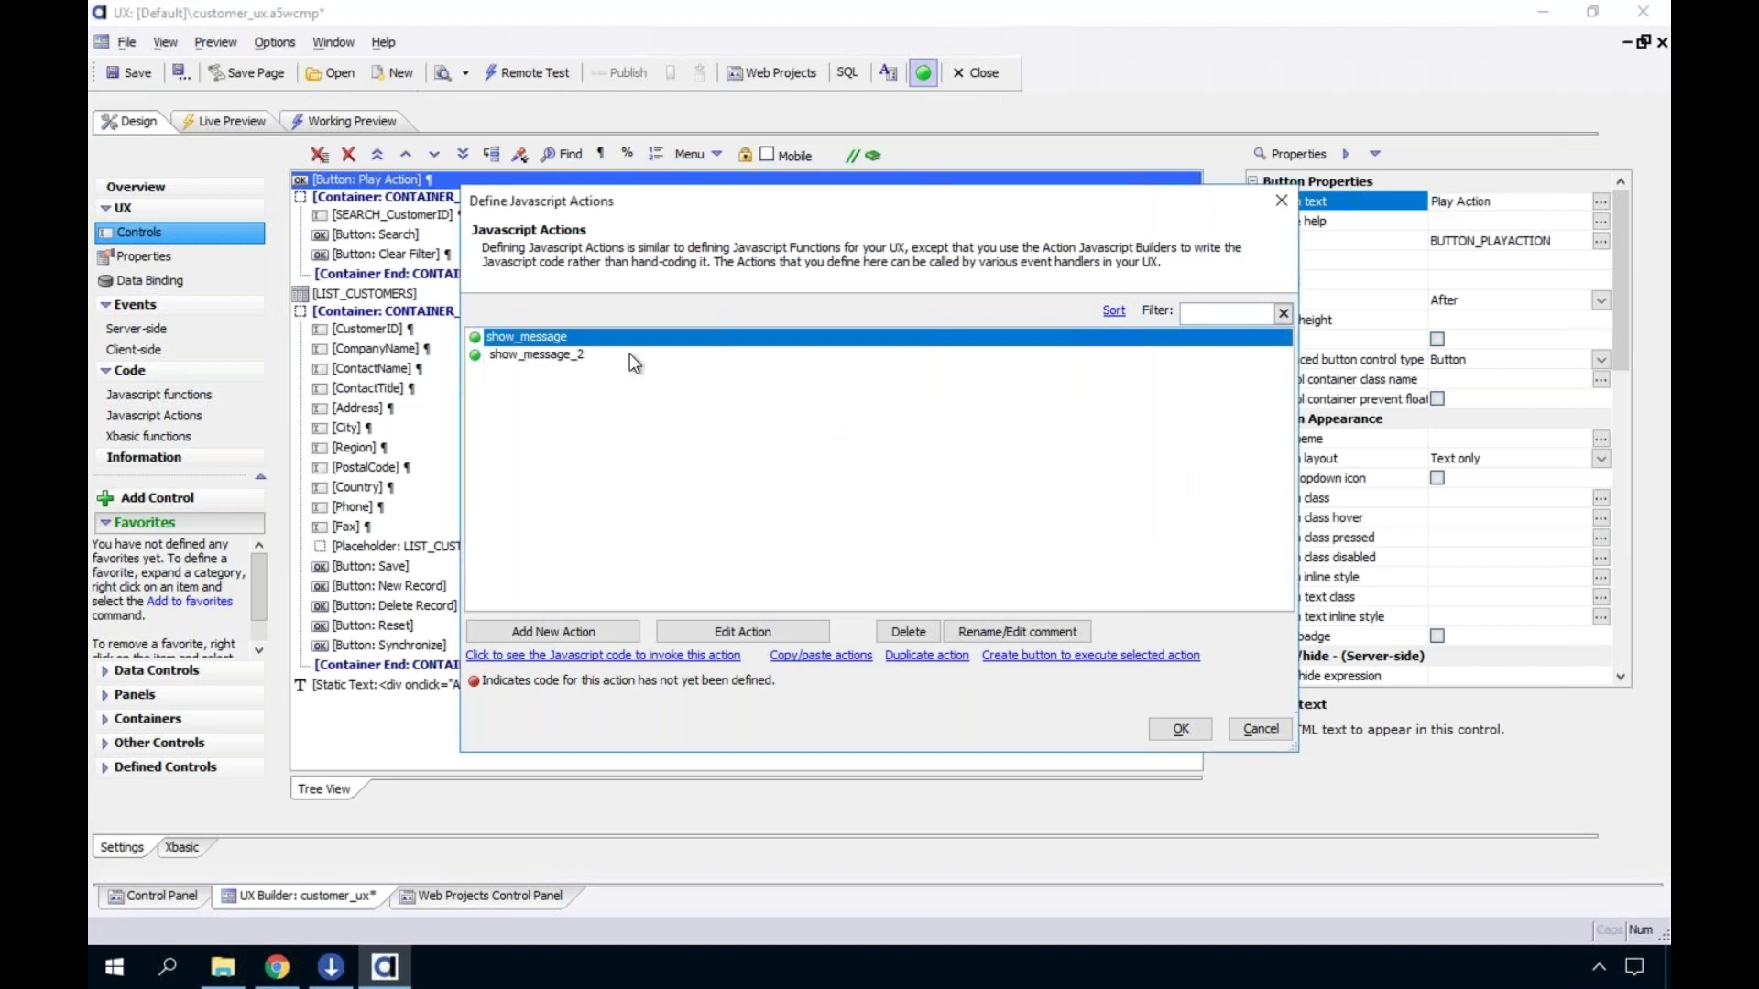
# Set the transient message text of show_message_2 to "test", and review the definition of the original show_message action
pyautogui.doubleClick(630, 353)
pyautogui.doubleClick(606, 305)
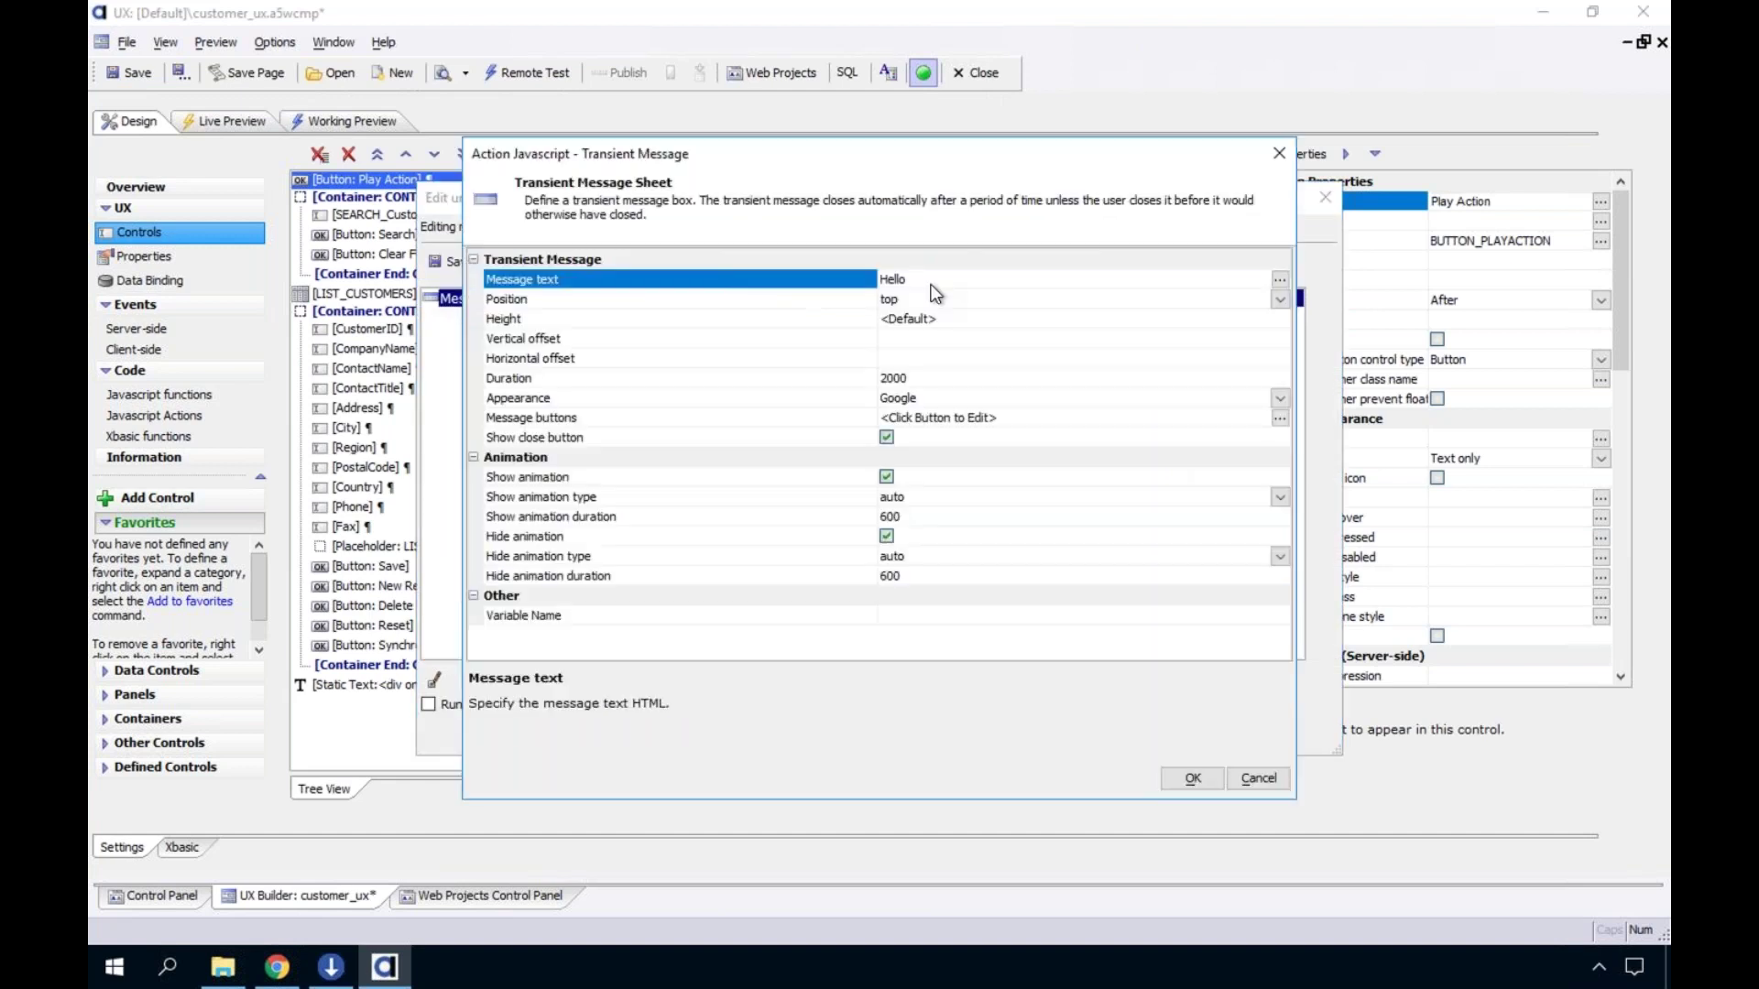
pyautogui.write('test')
pyautogui.press('Return')
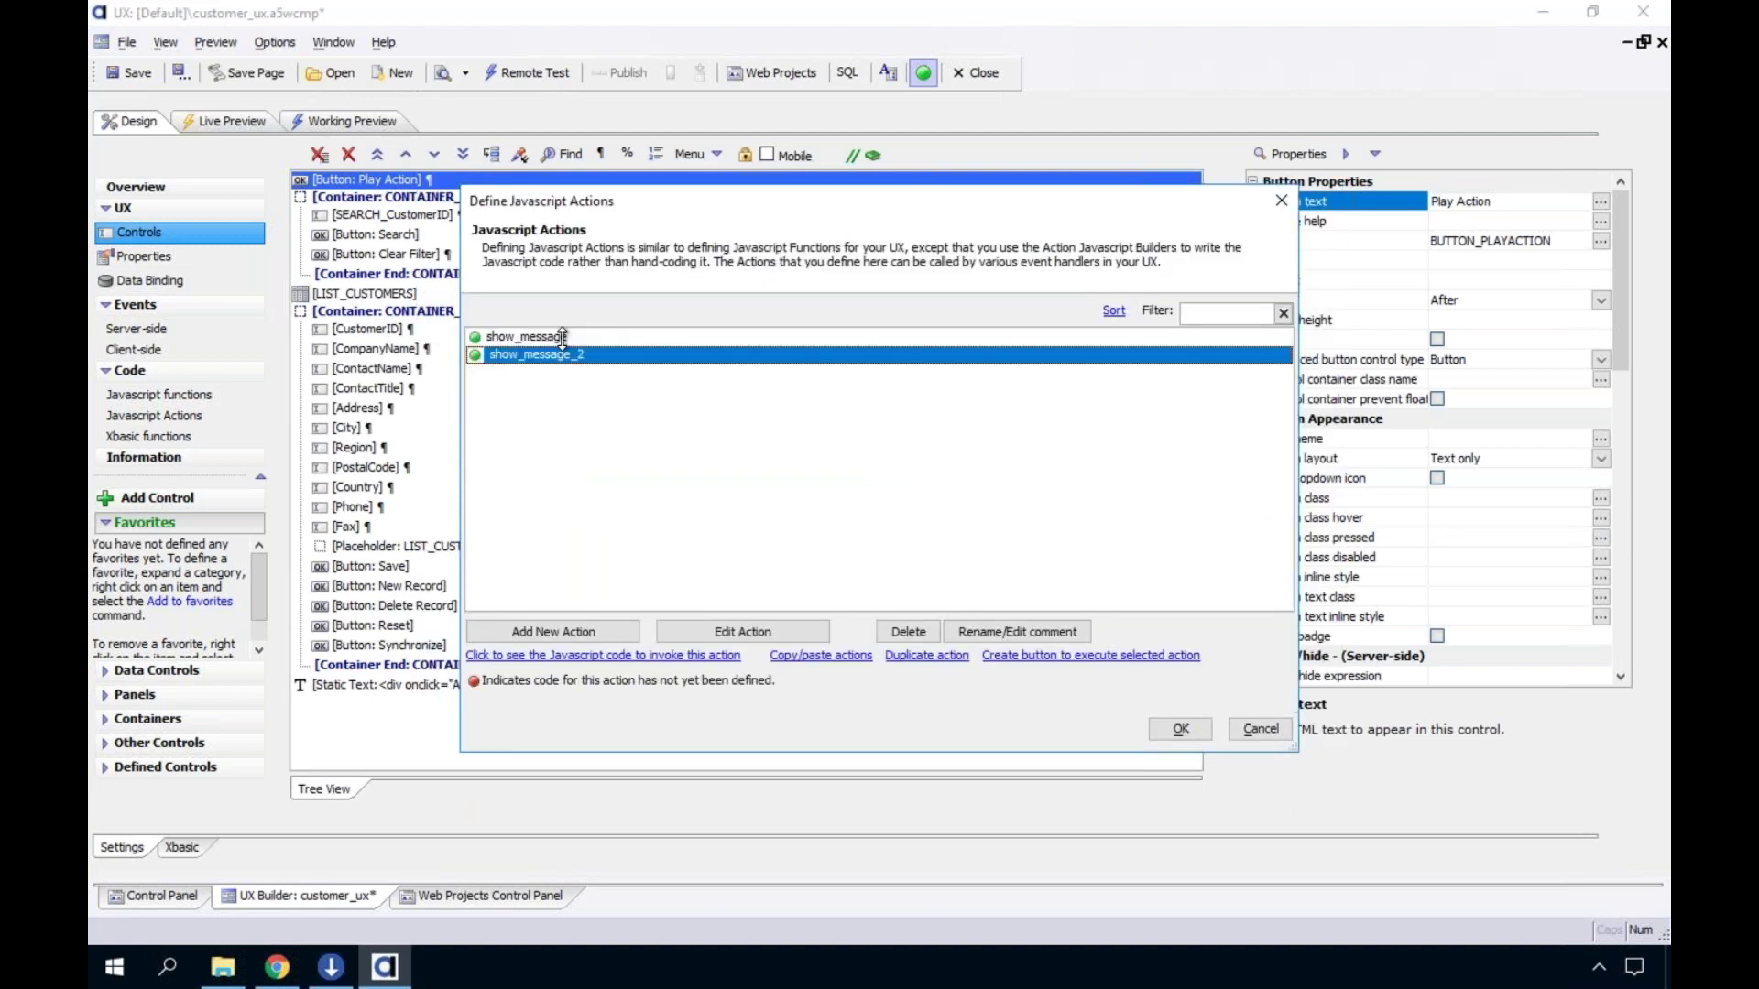
pyautogui.click(535, 334)
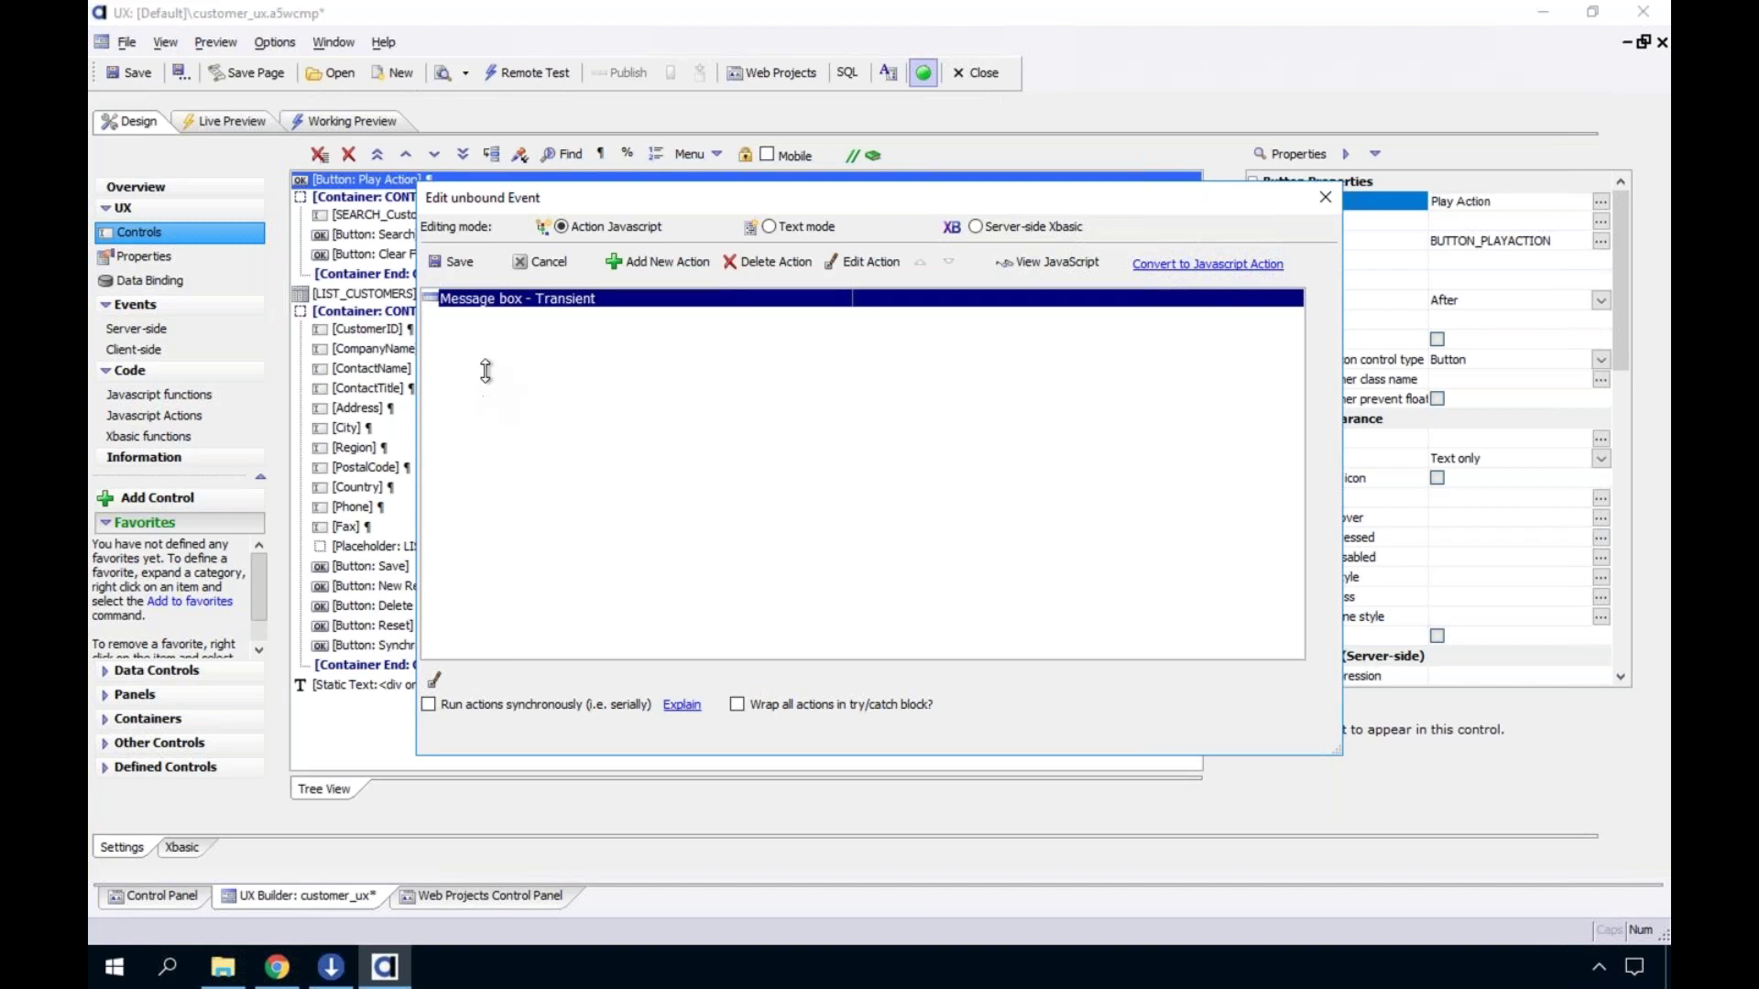
pyautogui.click(466, 268)
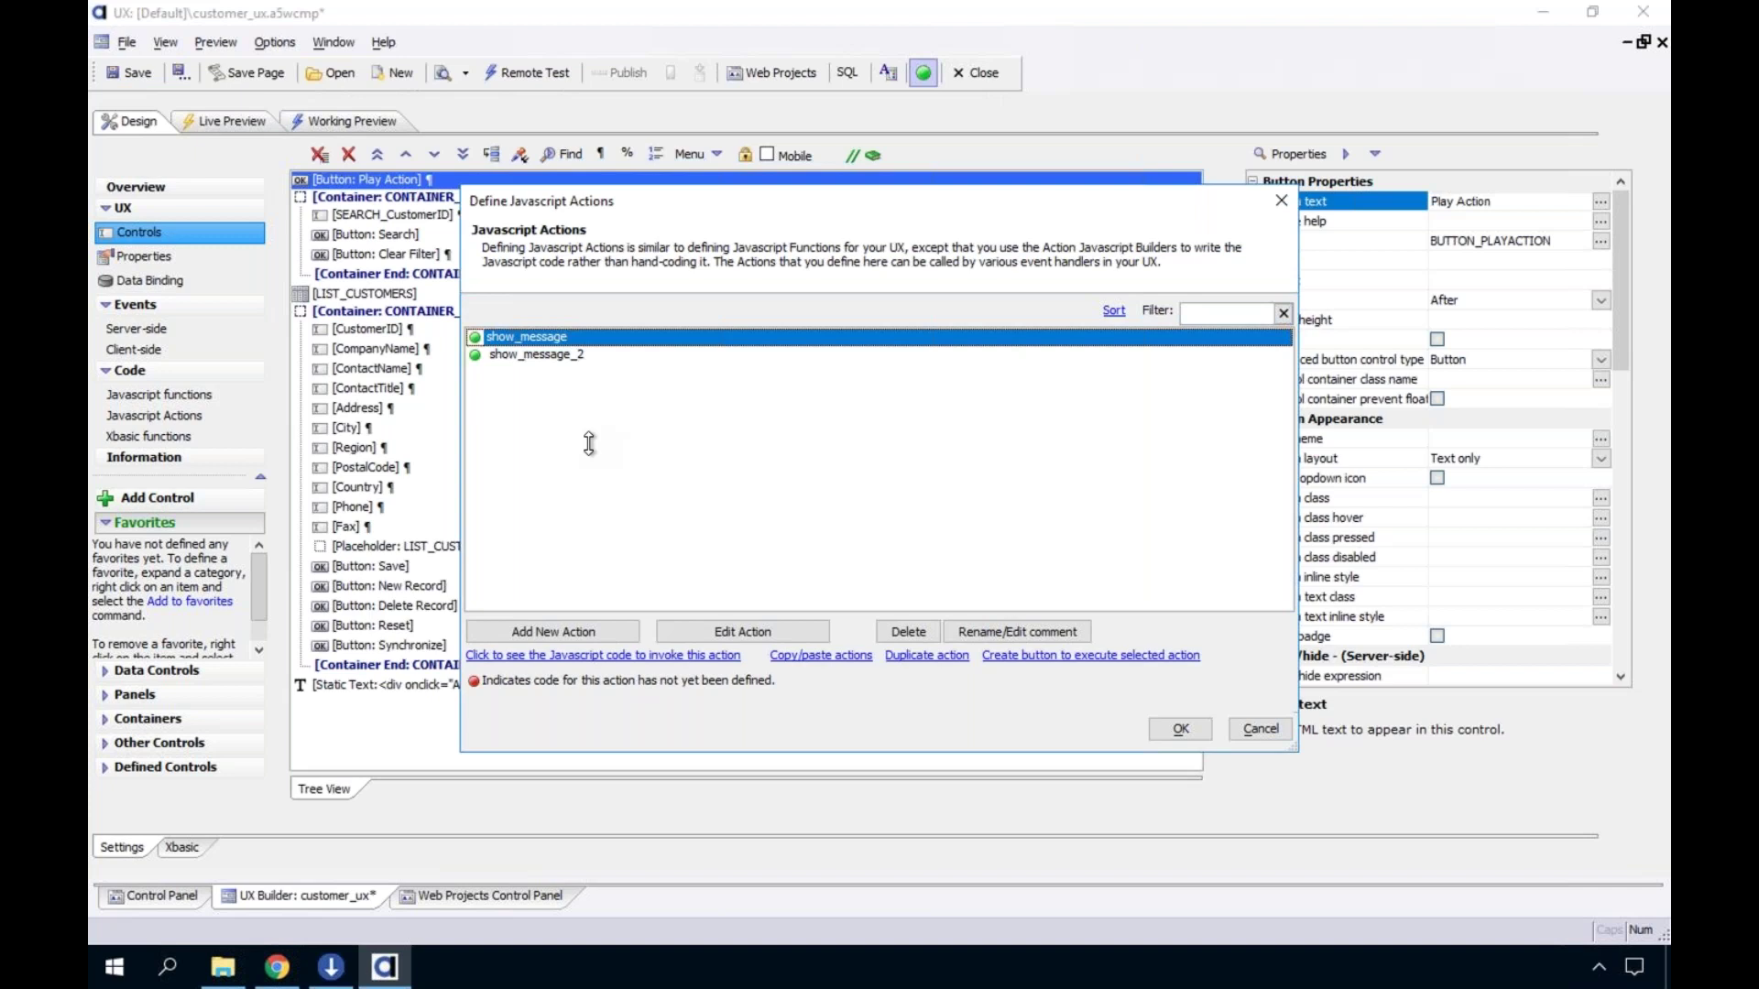
# Copy show_message and show_message_2 to the clipboard for use in another component, and preview pasting them without carrying it out
pyautogui.click(825, 655)
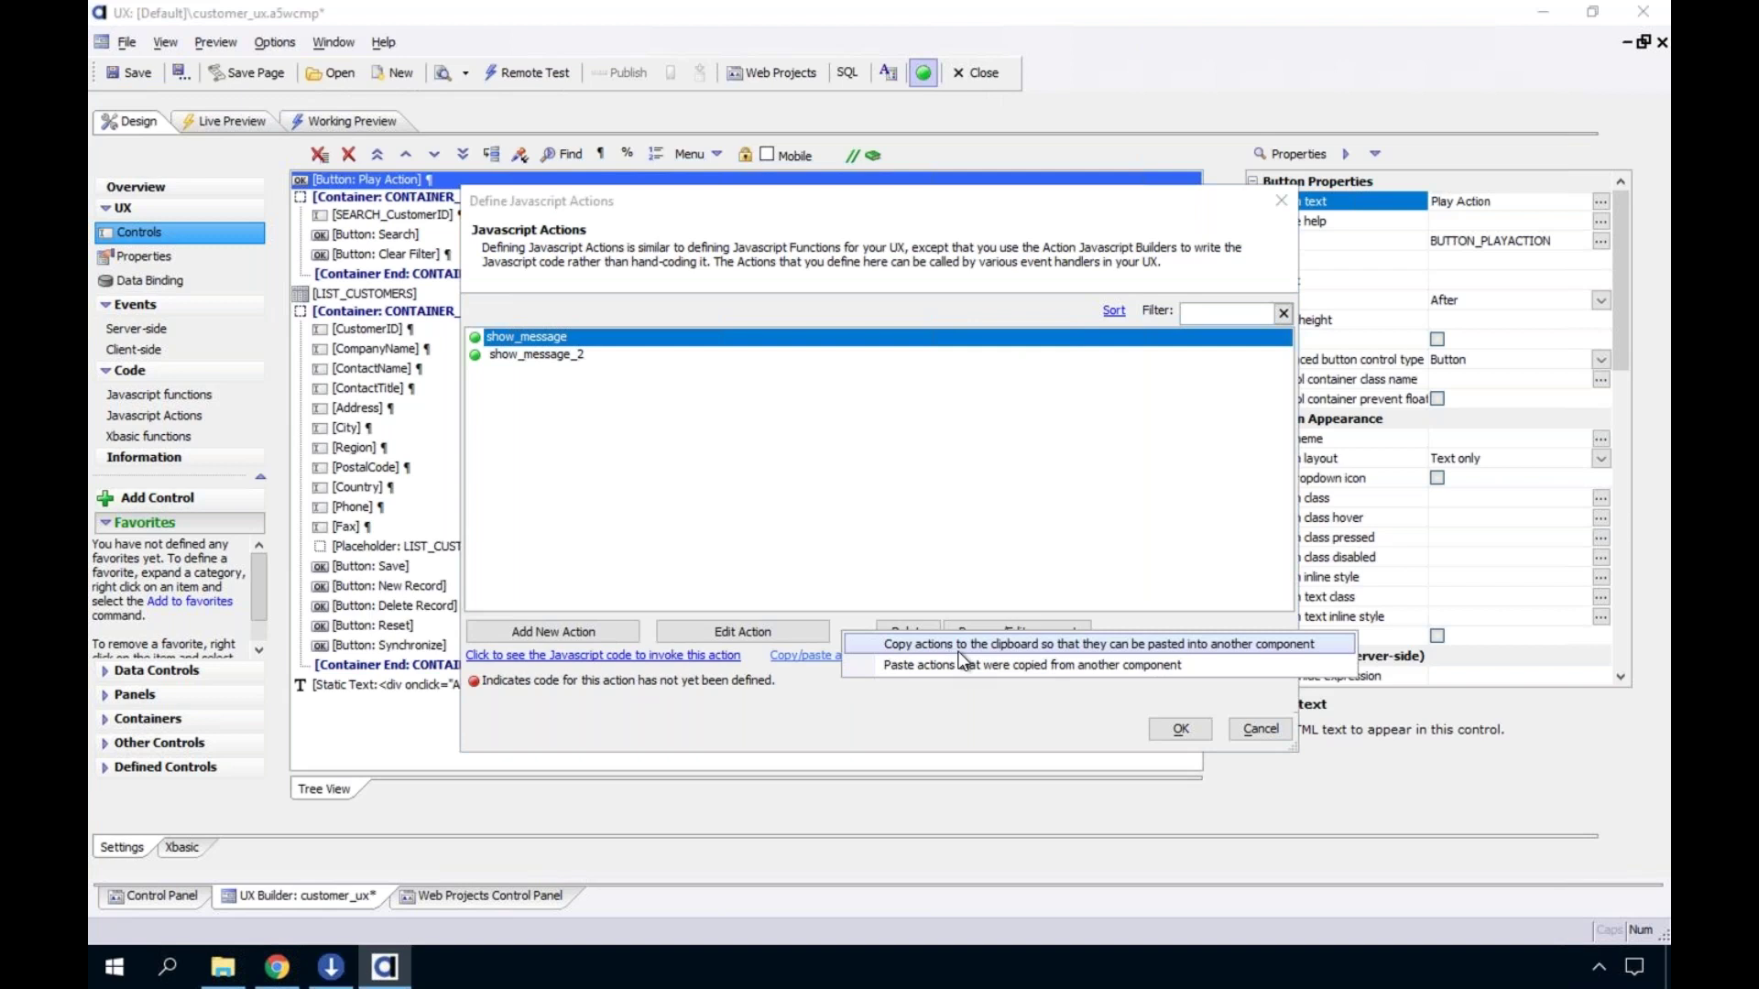
pyautogui.click(1015, 650)
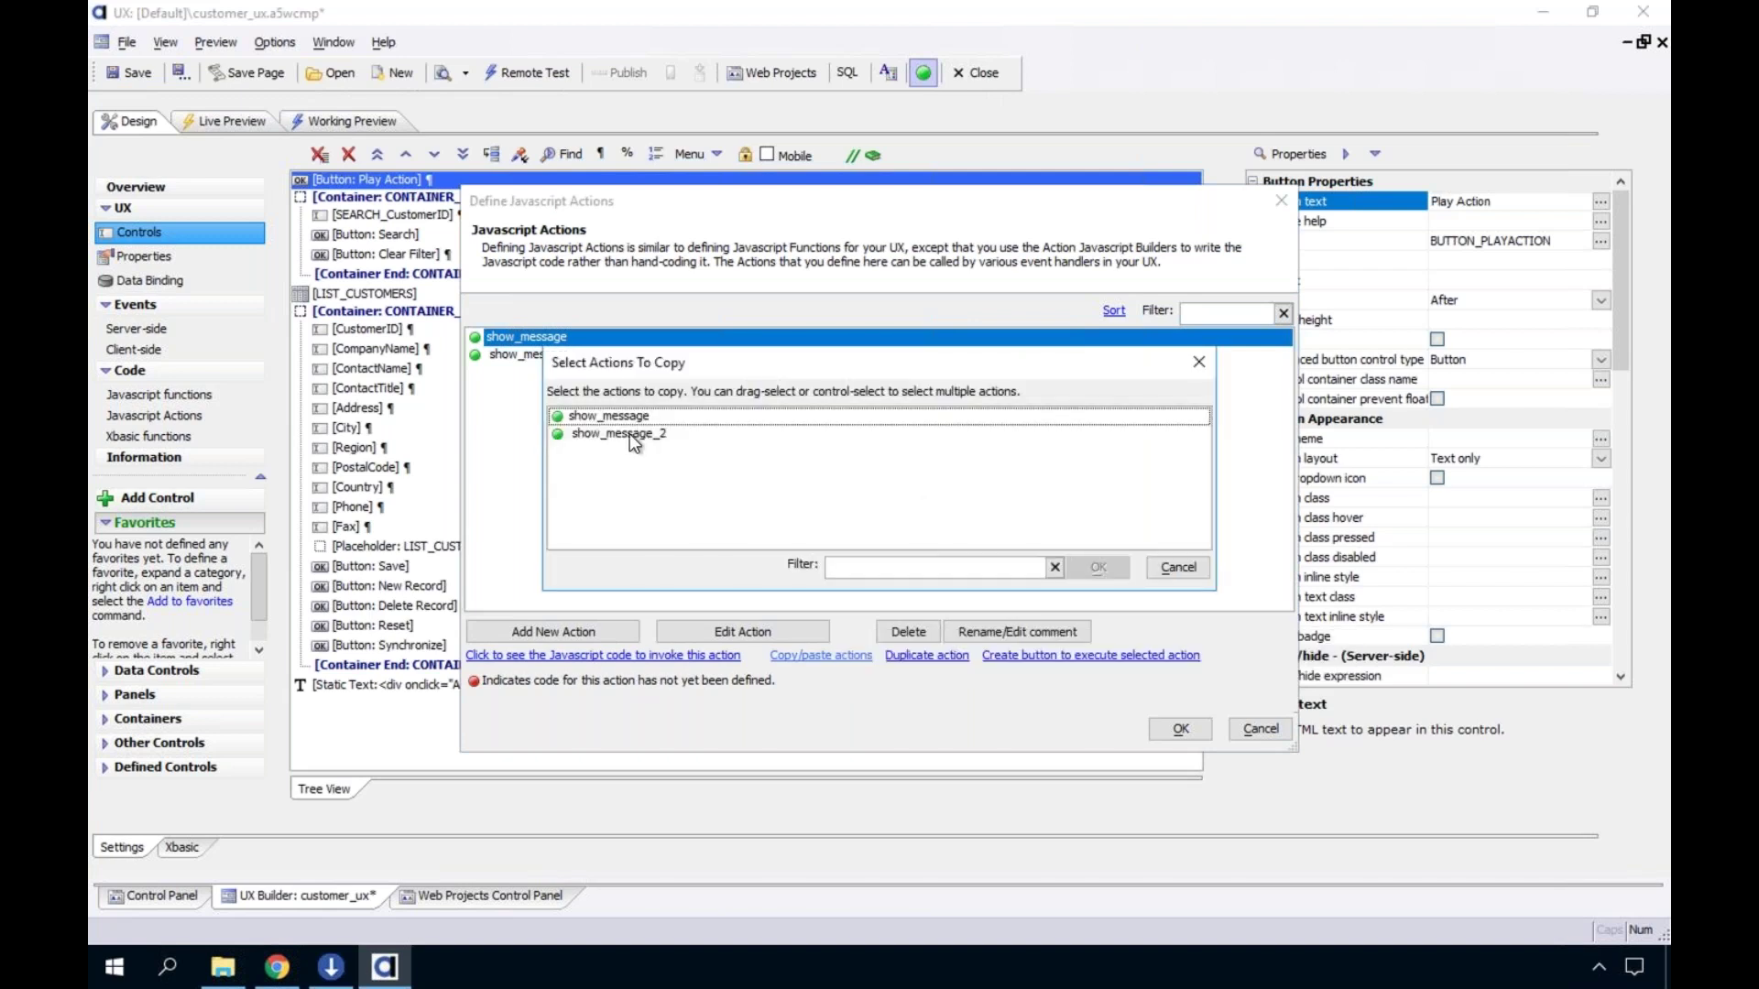
pyautogui.click(626, 434)
pyautogui.moveTo(628, 410); pyautogui.dragTo(635, 442)
pyautogui.click(1099, 568)
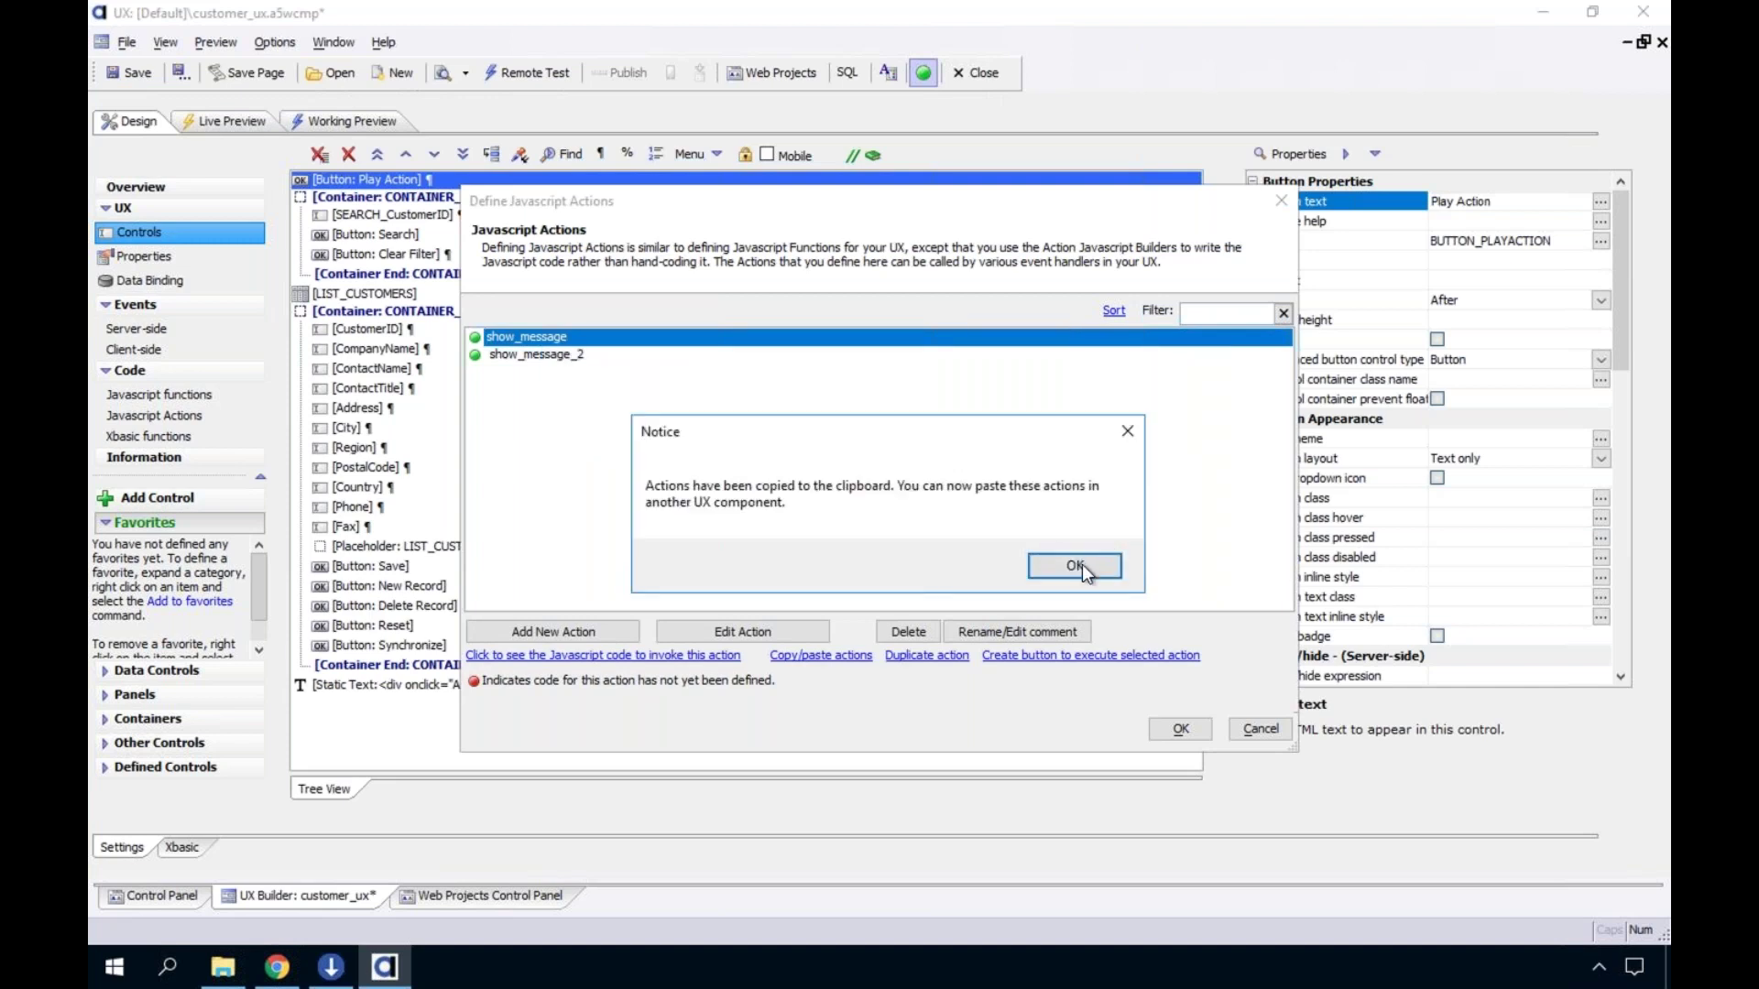
pyautogui.click(1067, 566)
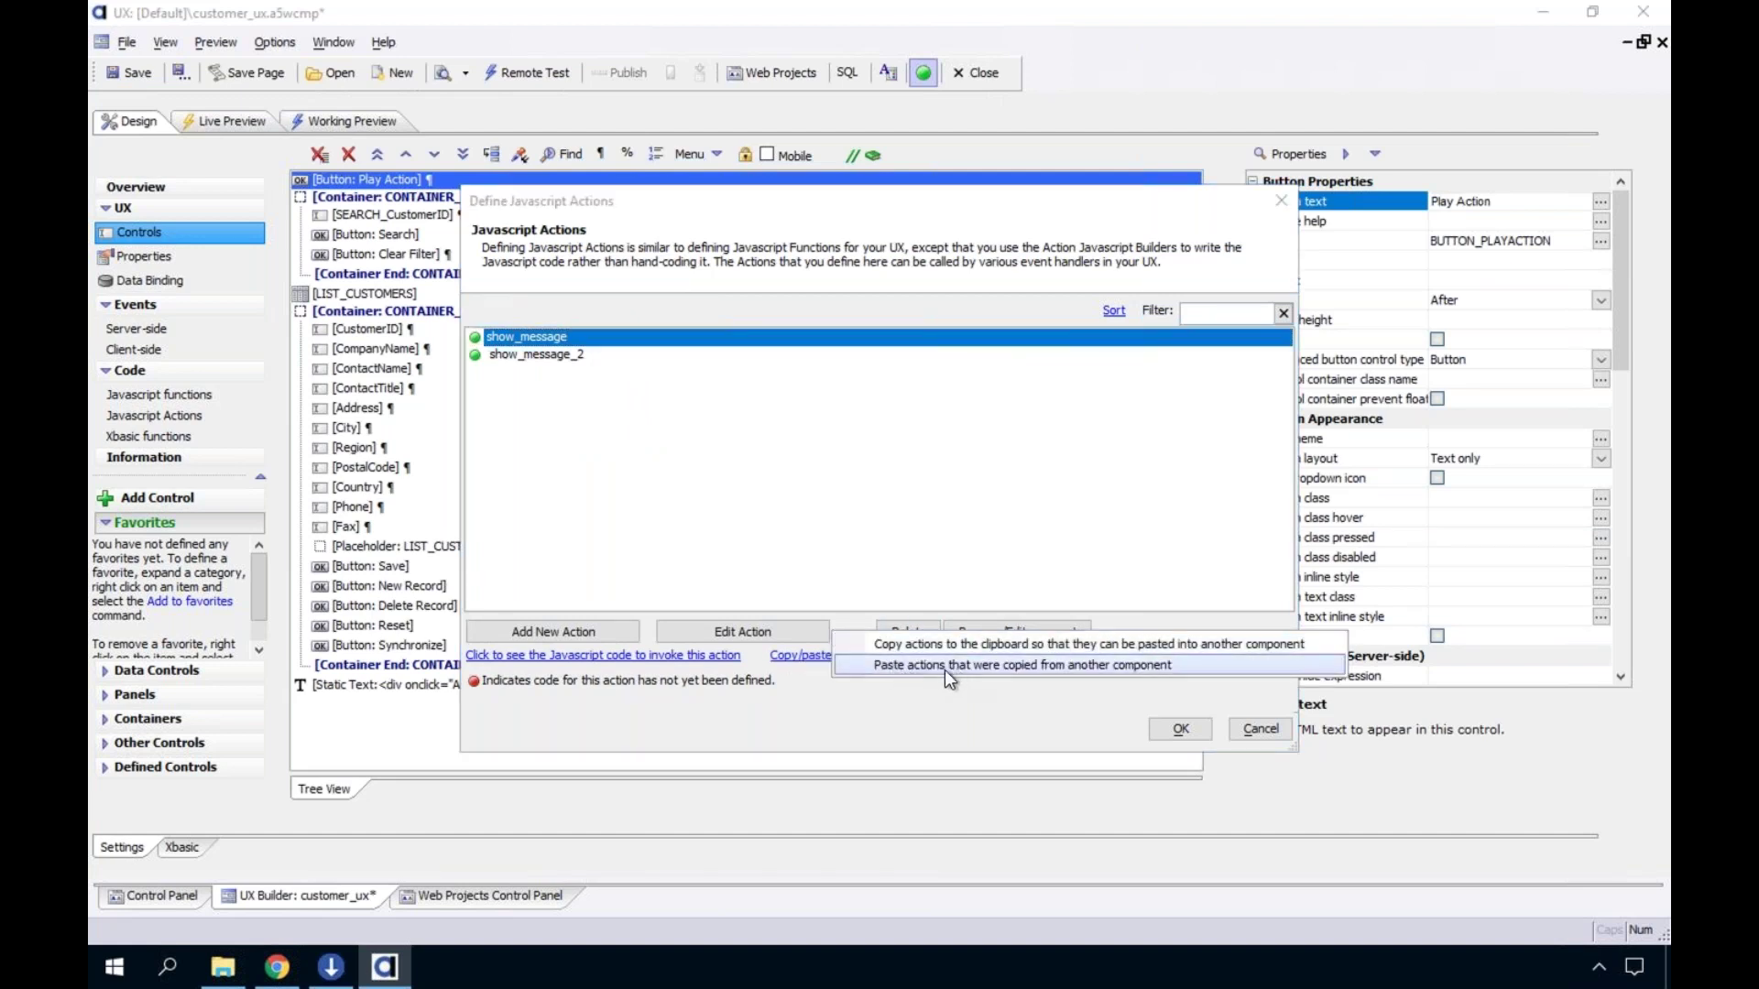
pyautogui.click(954, 664)
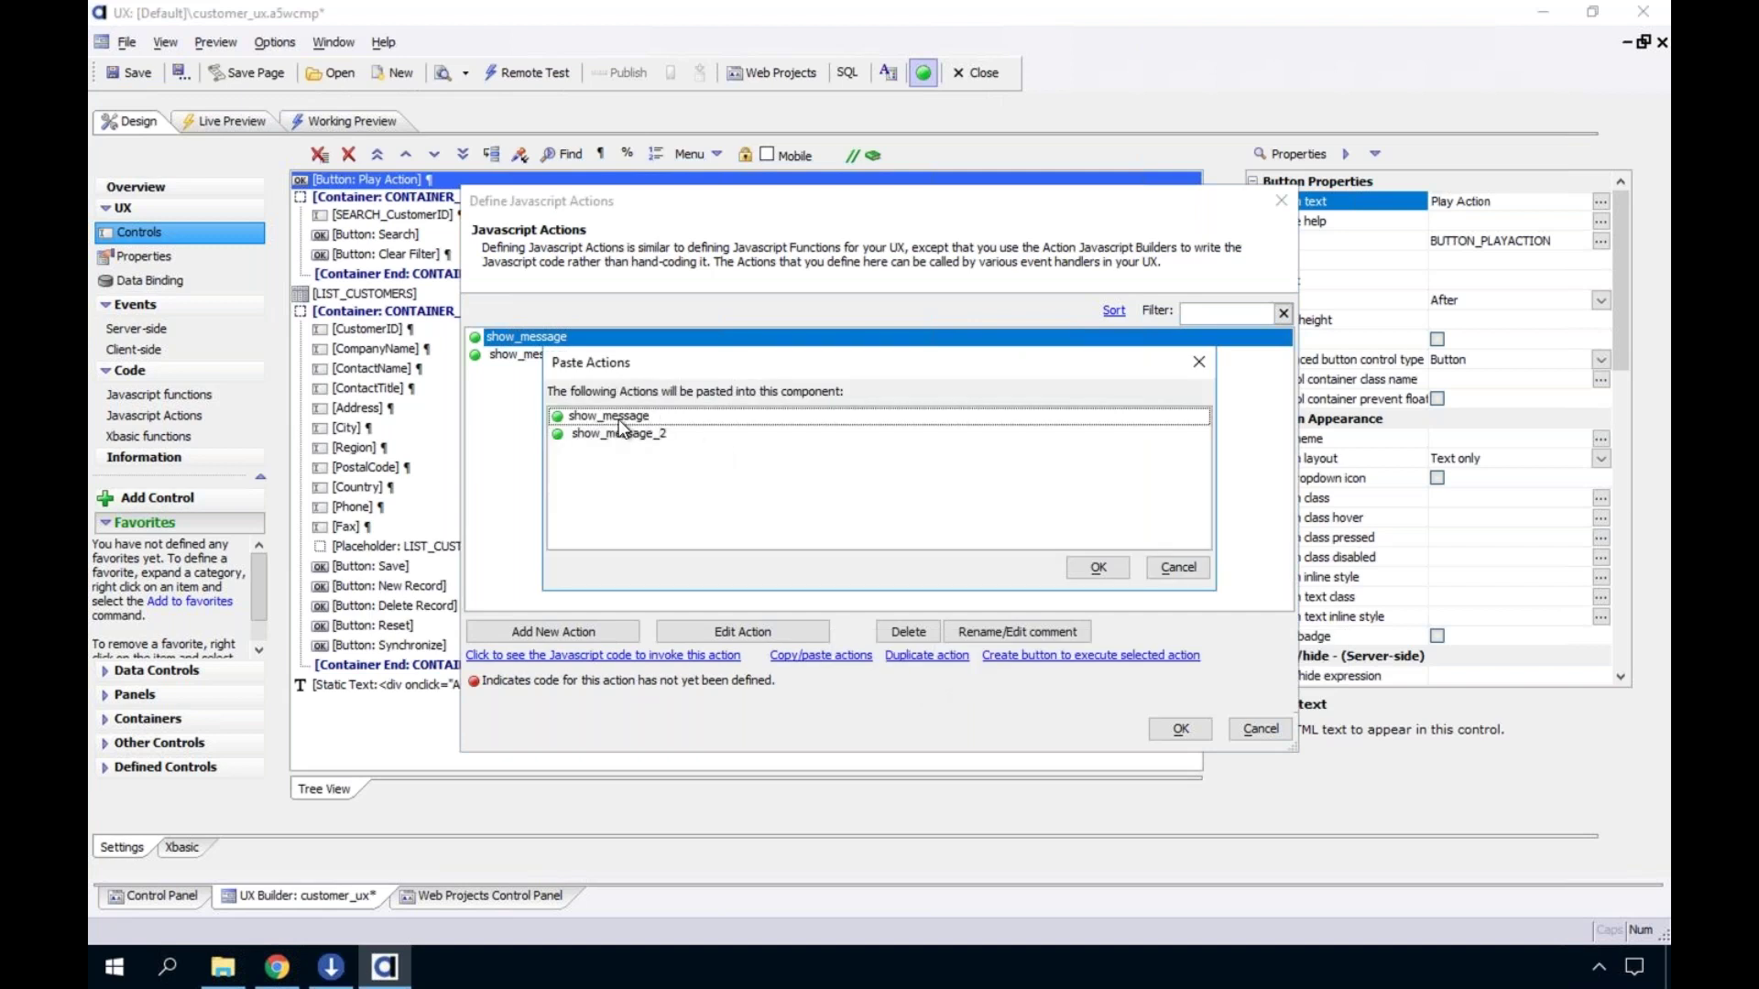
pyautogui.click(1177, 567)
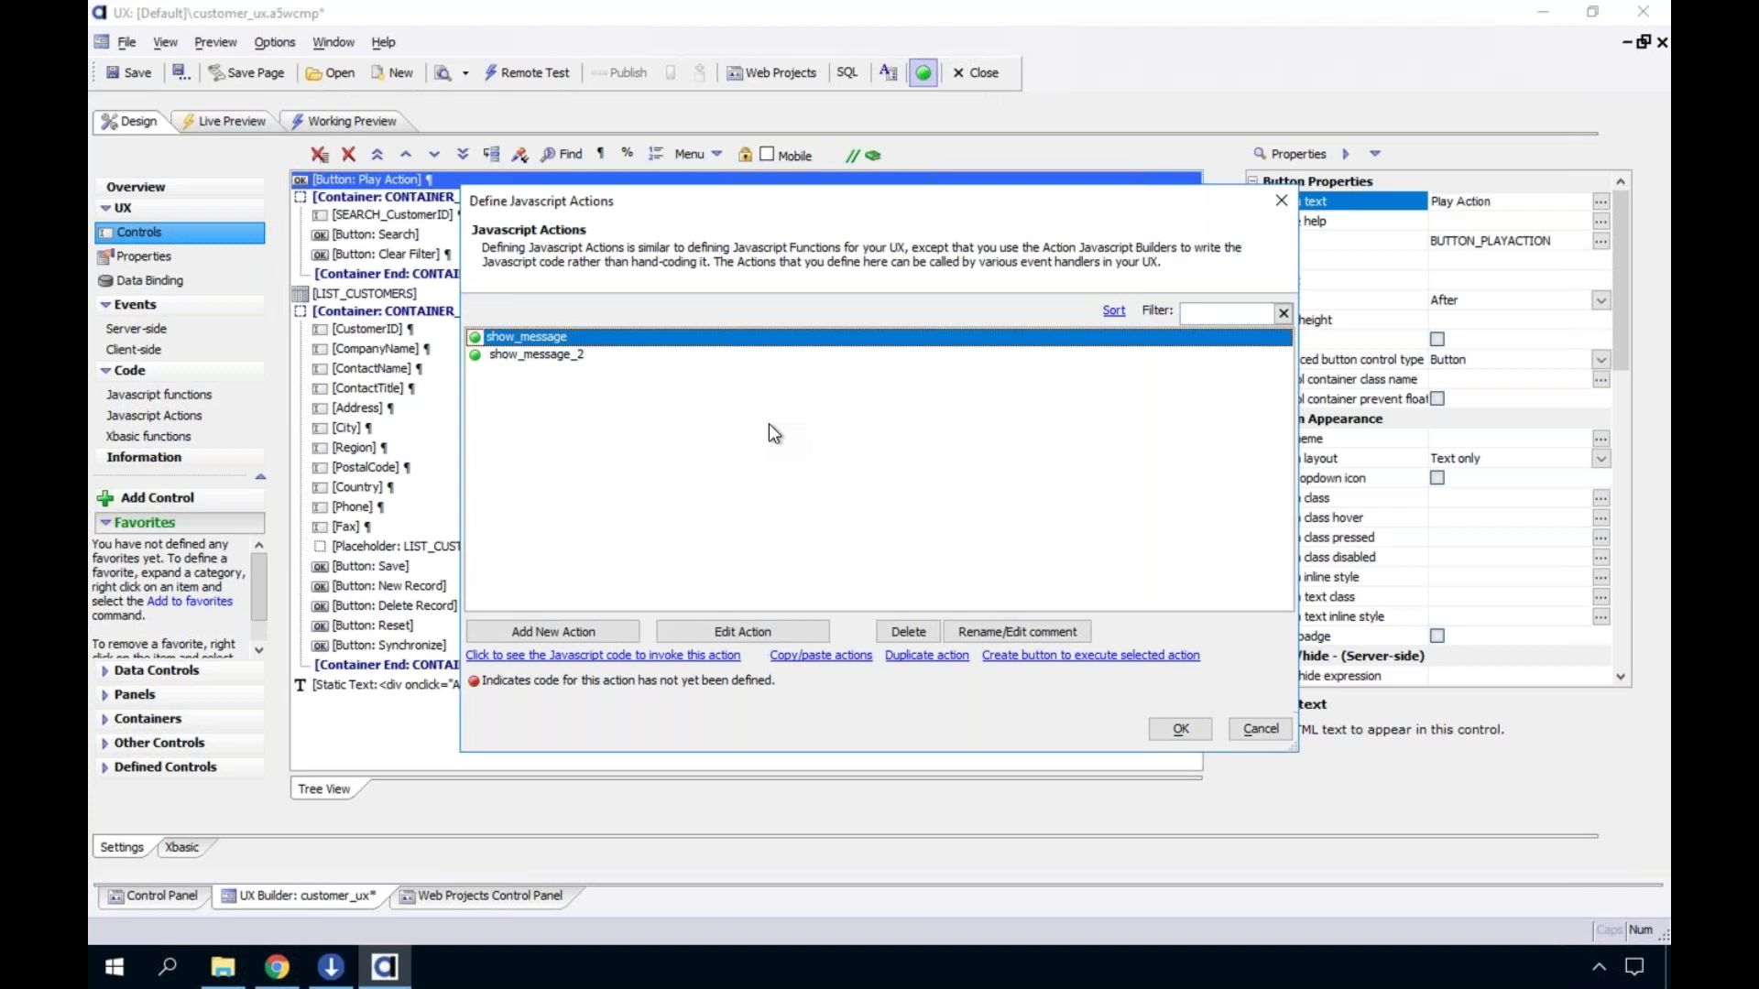
# Copy the Javascript code that runs the show_message action to the clipboard, and close the Javascript Actions definition
pyautogui.click(907, 656)
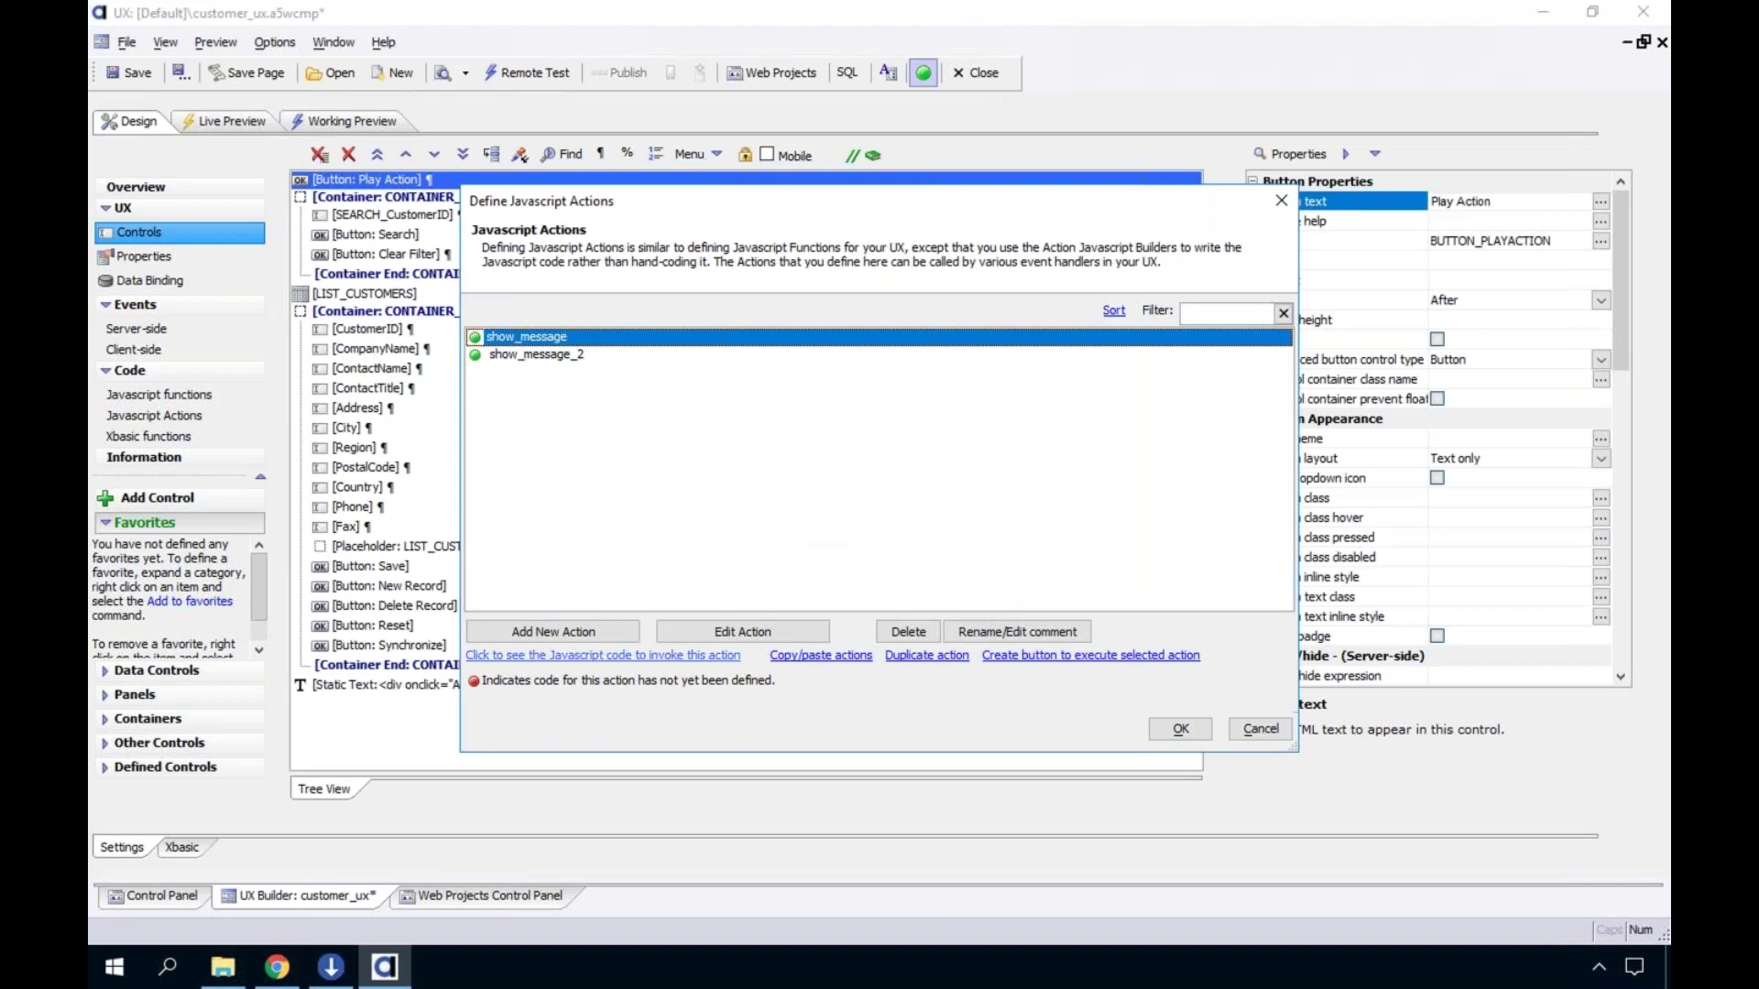
pyautogui.click(591, 656)
pyautogui.moveTo(838, 483); pyautogui.dragTo(626, 482)
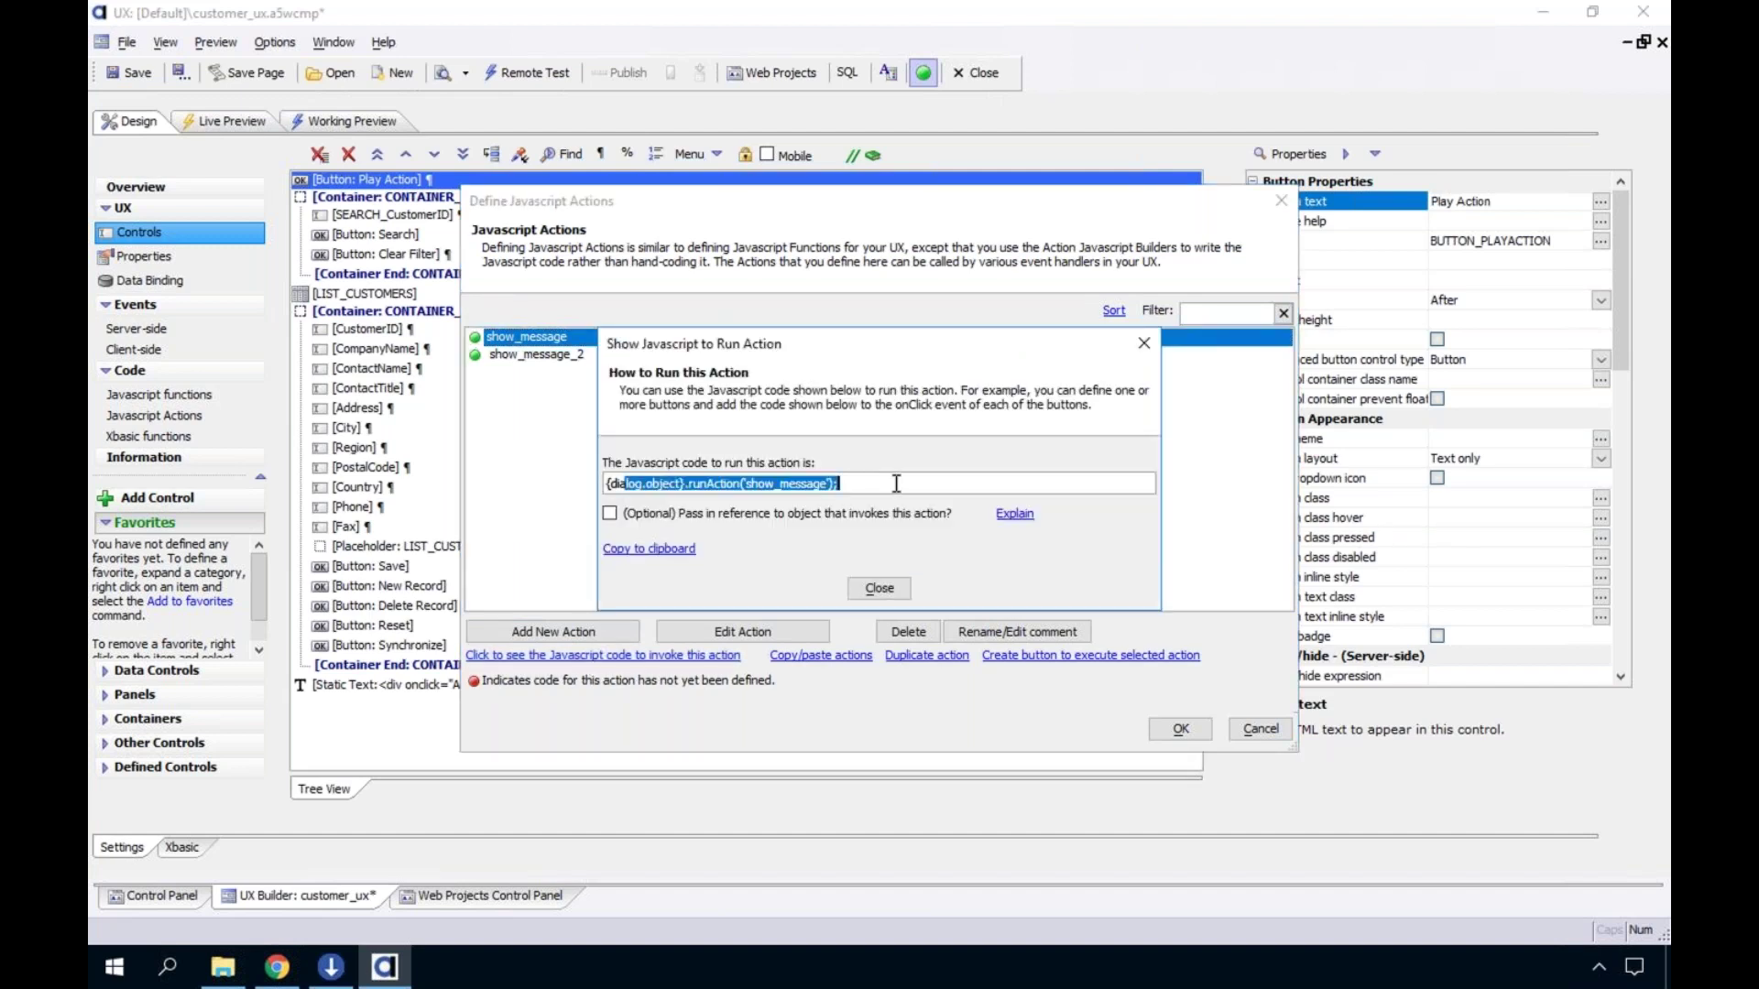
pyautogui.click(623, 548)
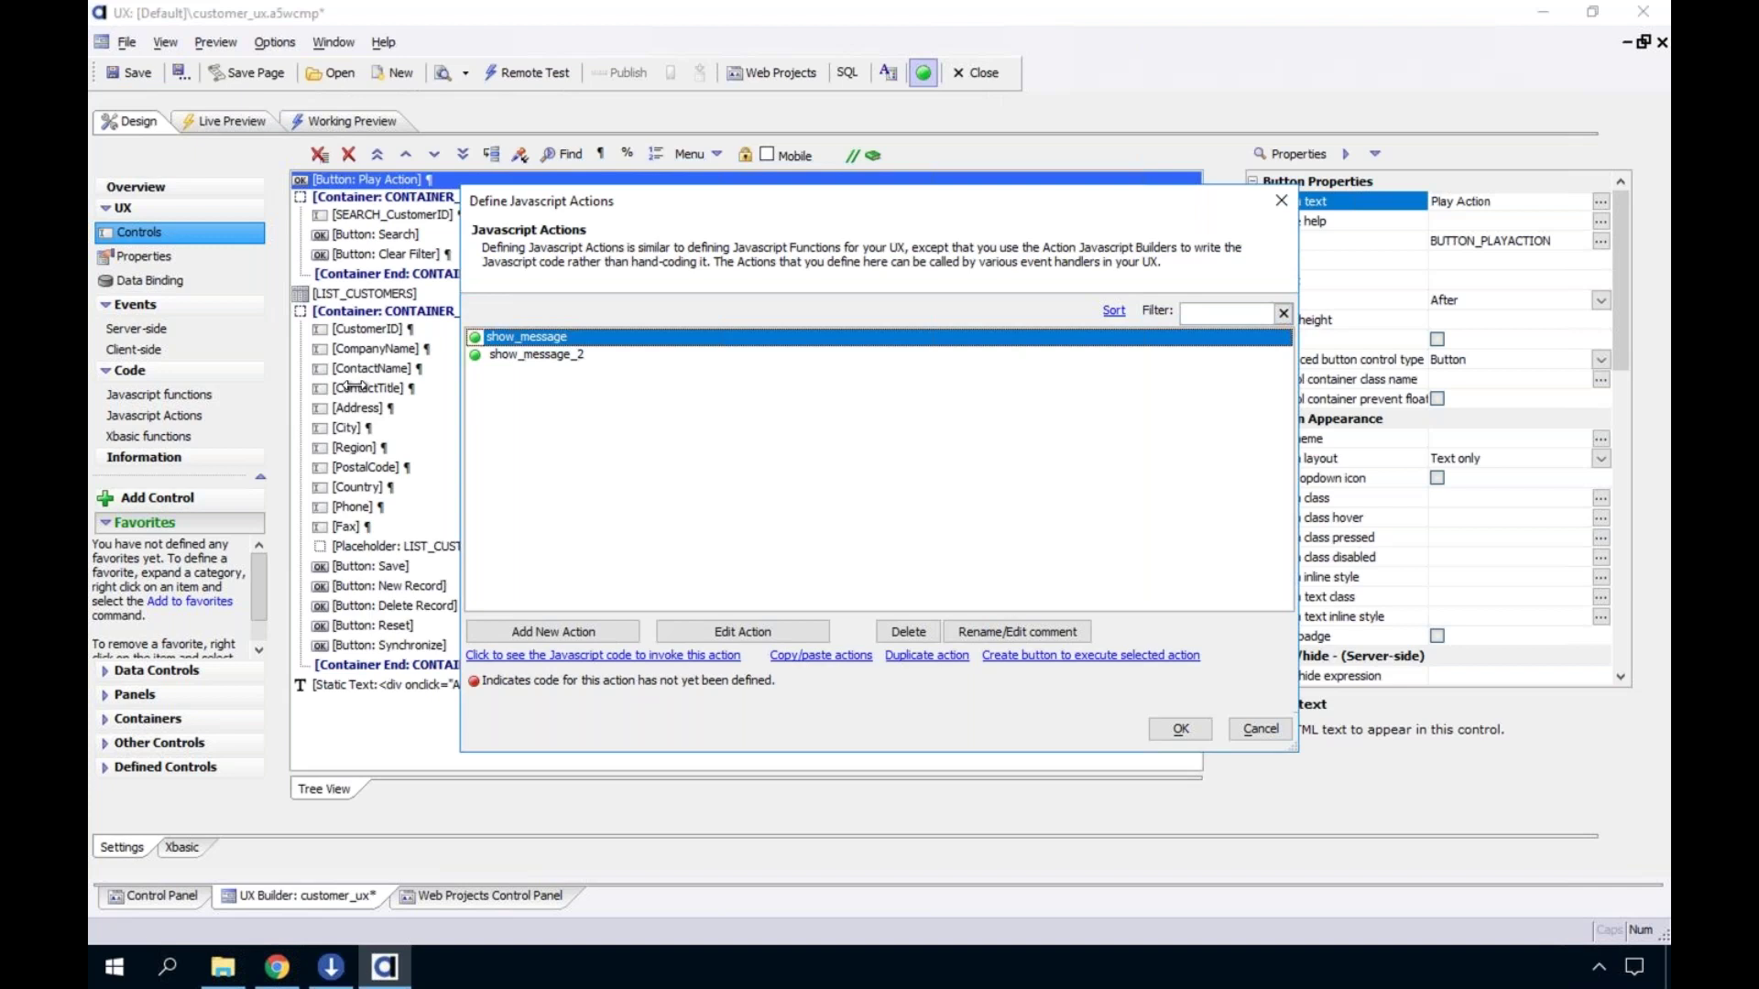
pyautogui.click(1179, 729)
pyautogui.hotkey('ctrl', 'Left')
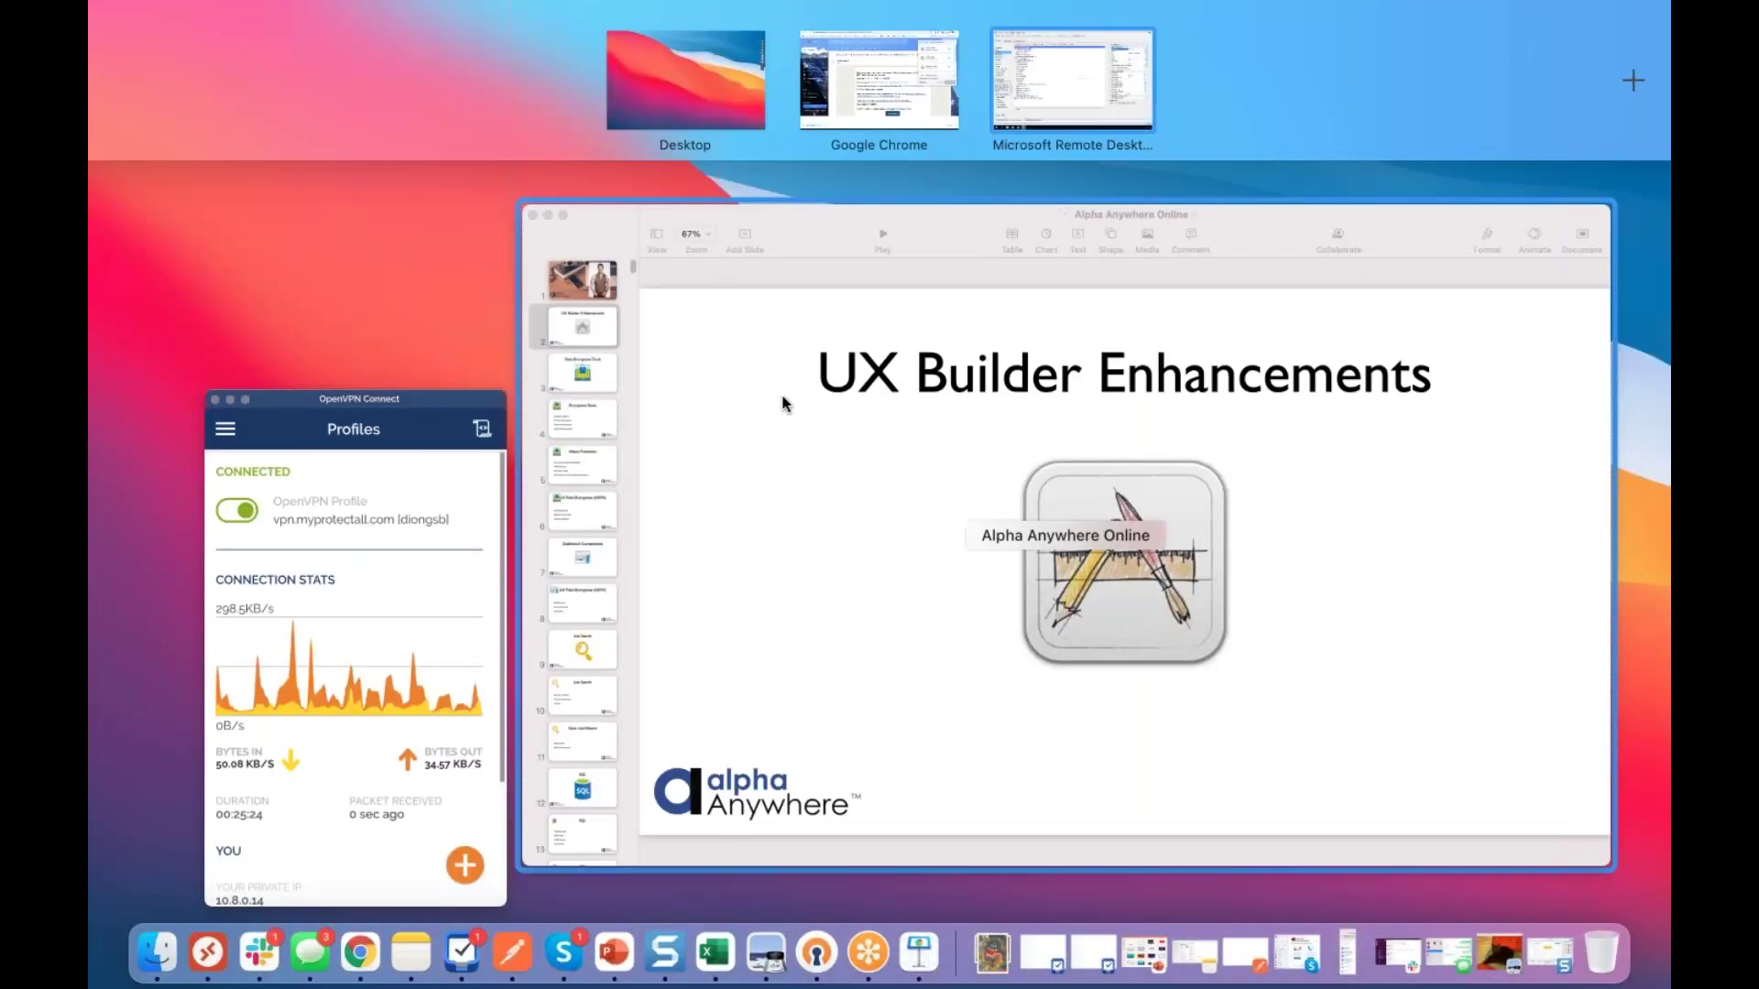
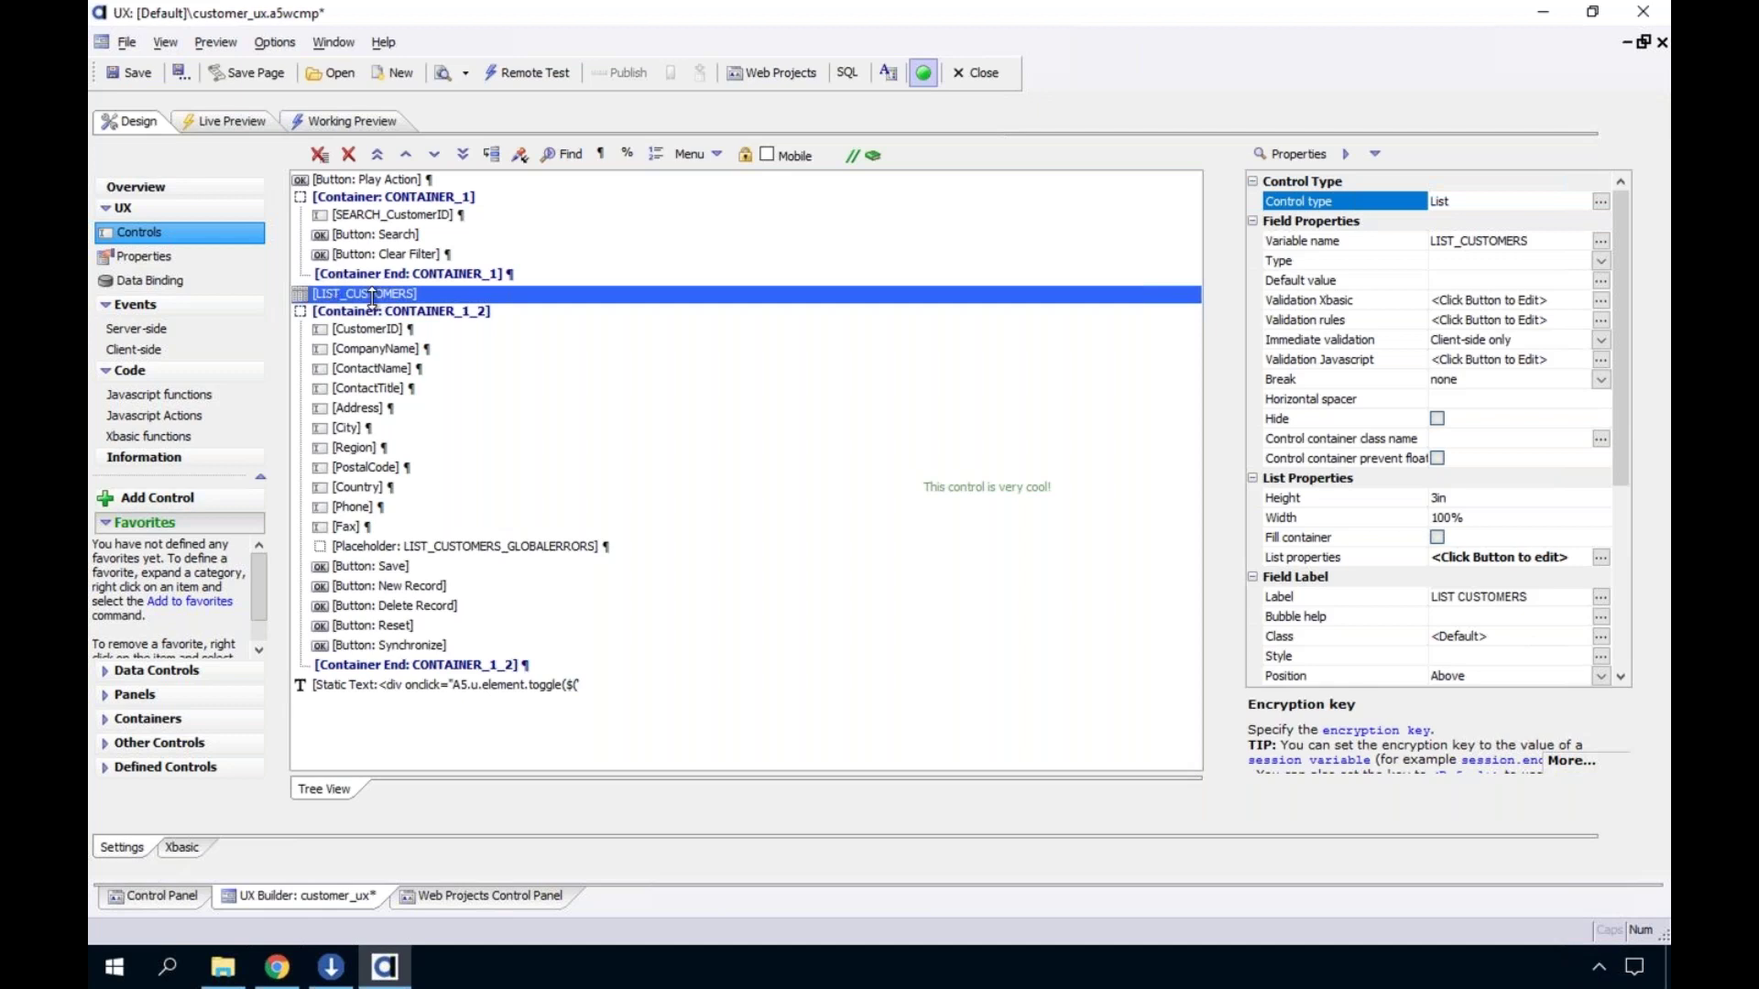
# Add a List control named list_orders directly after LIST_CUSTOMERS
pyautogui.click(179, 503)
pyautogui.write('list')
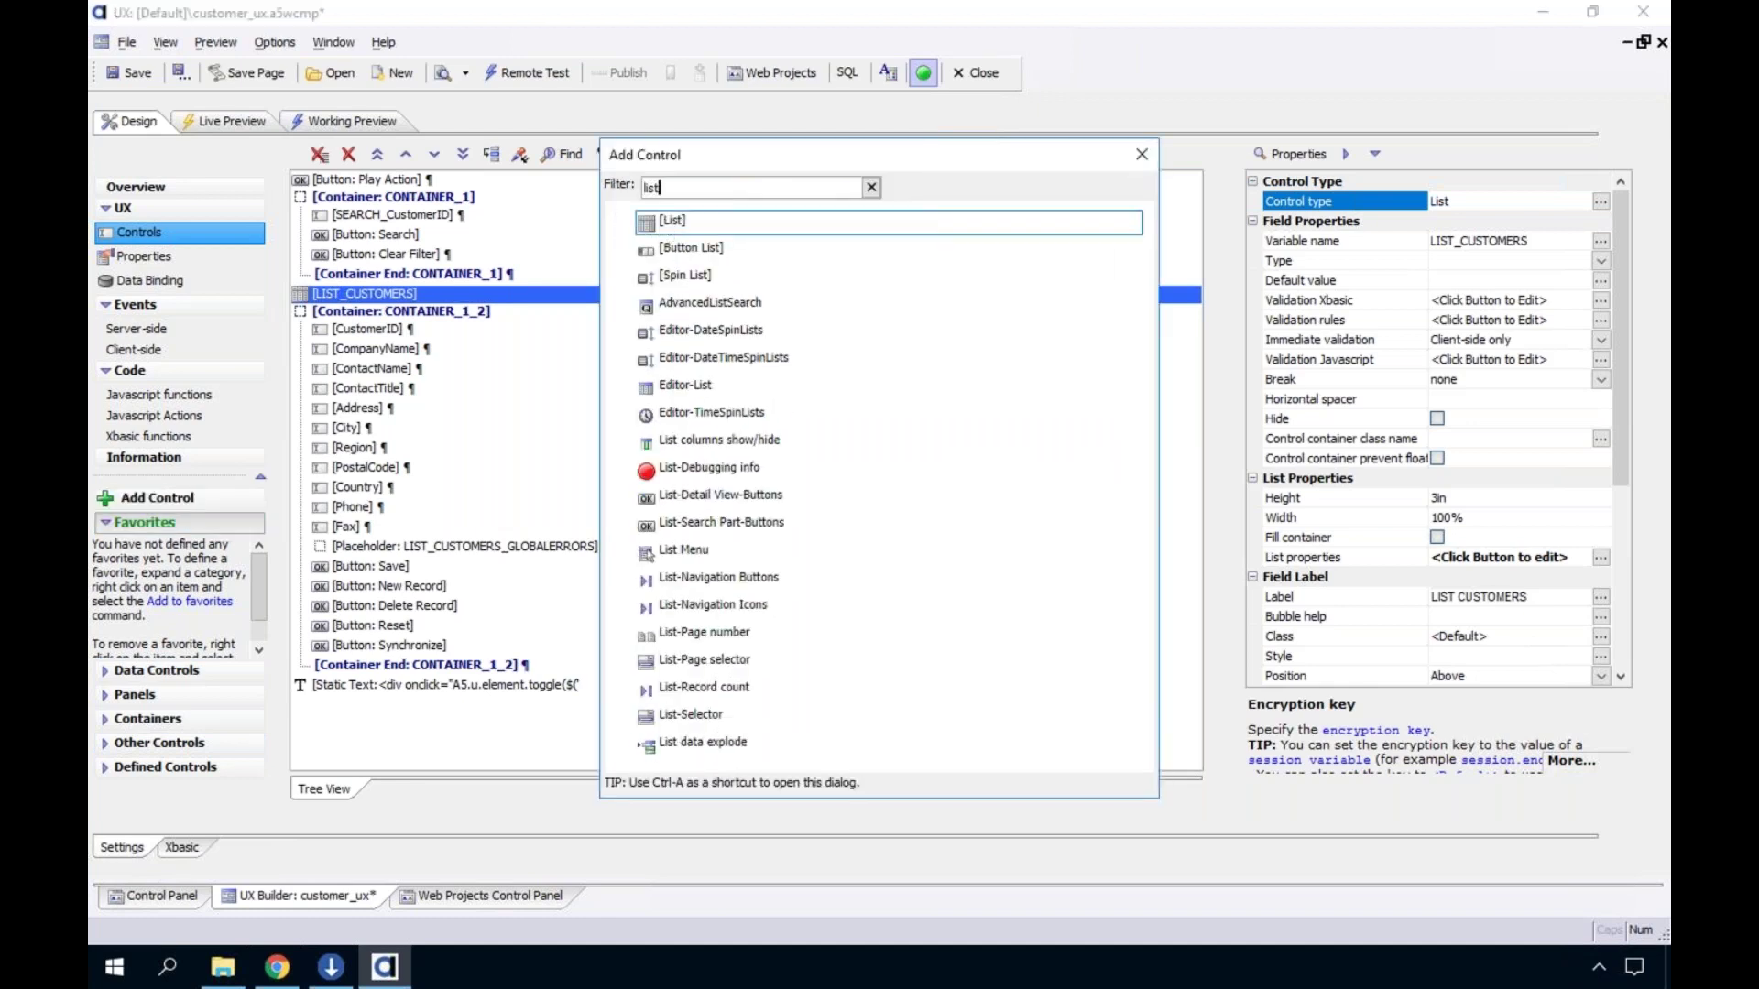
pyautogui.press('Escape')
pyautogui.write('lis')
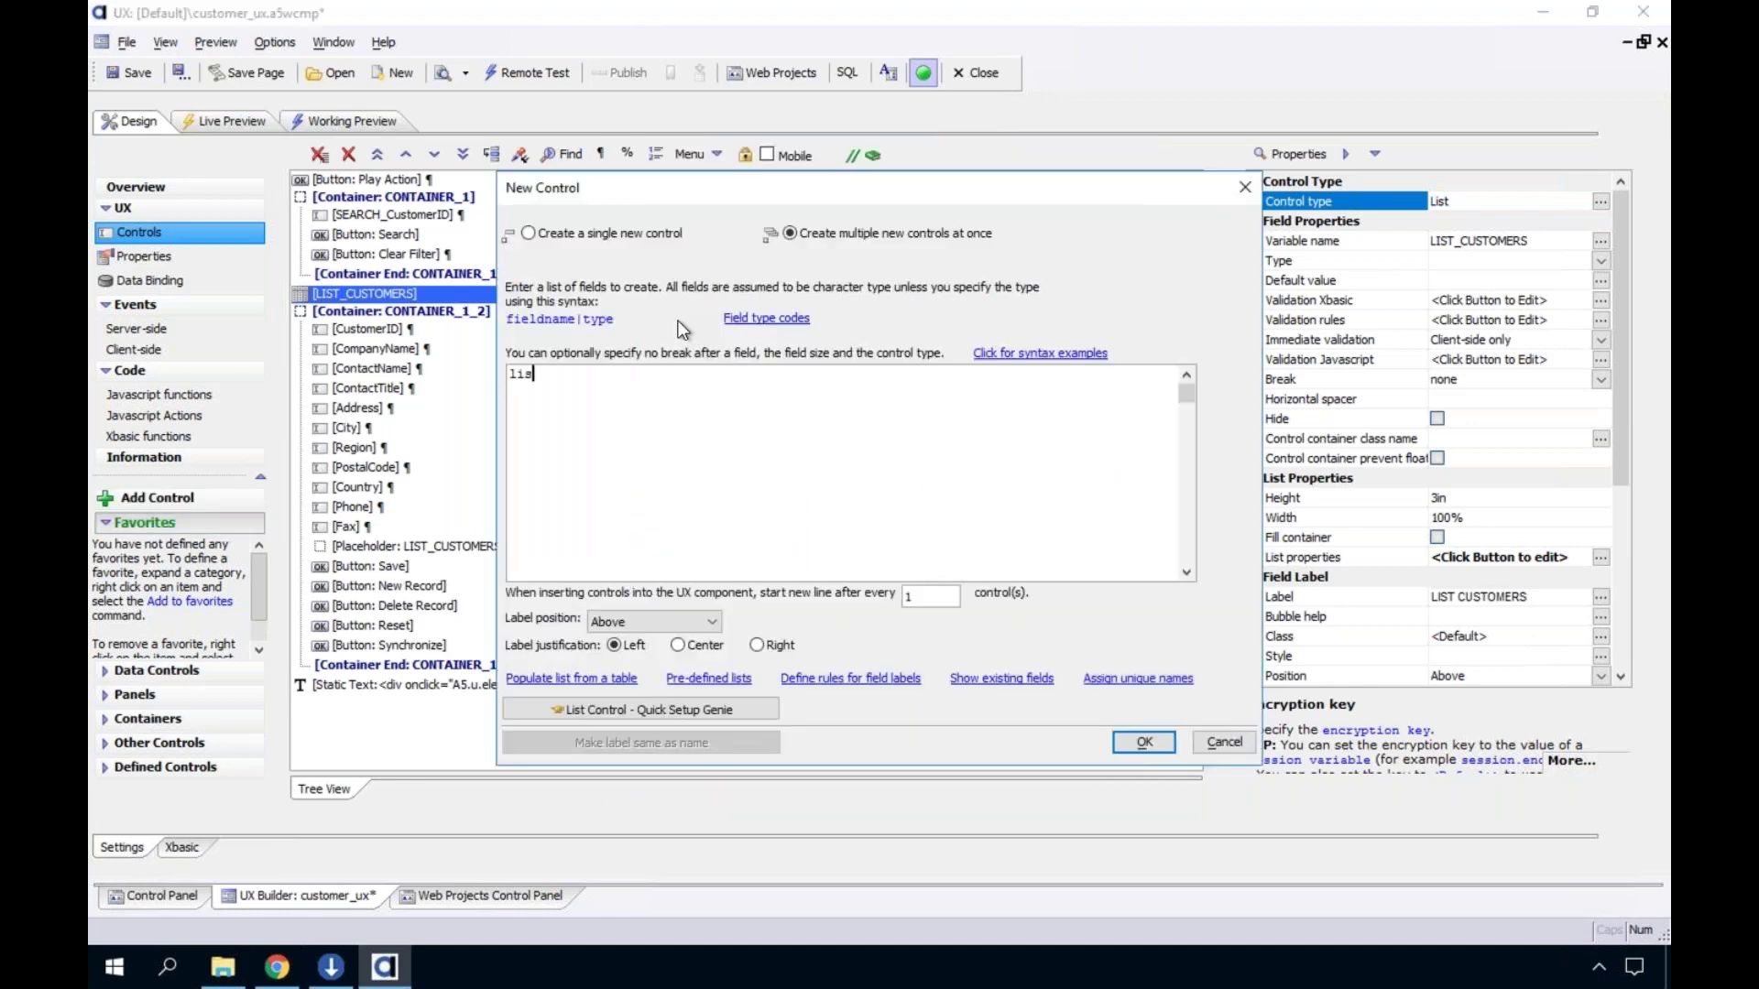
pyautogui.write('t_orders')
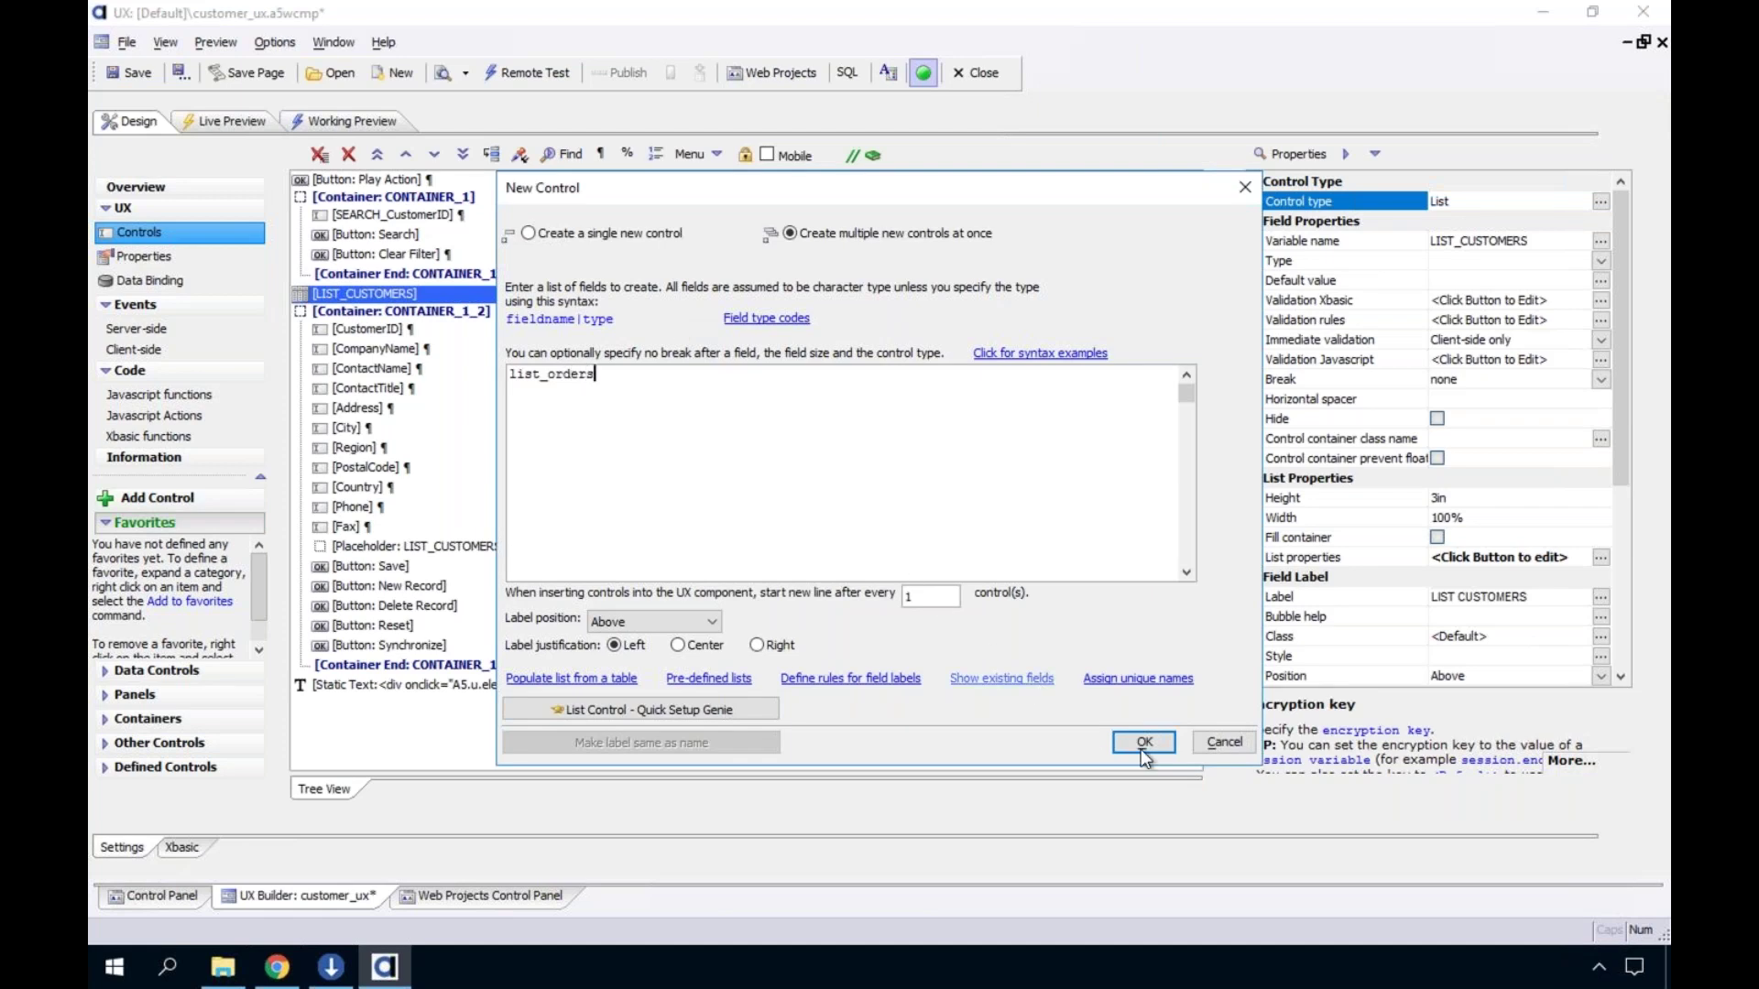
pyautogui.click(1144, 742)
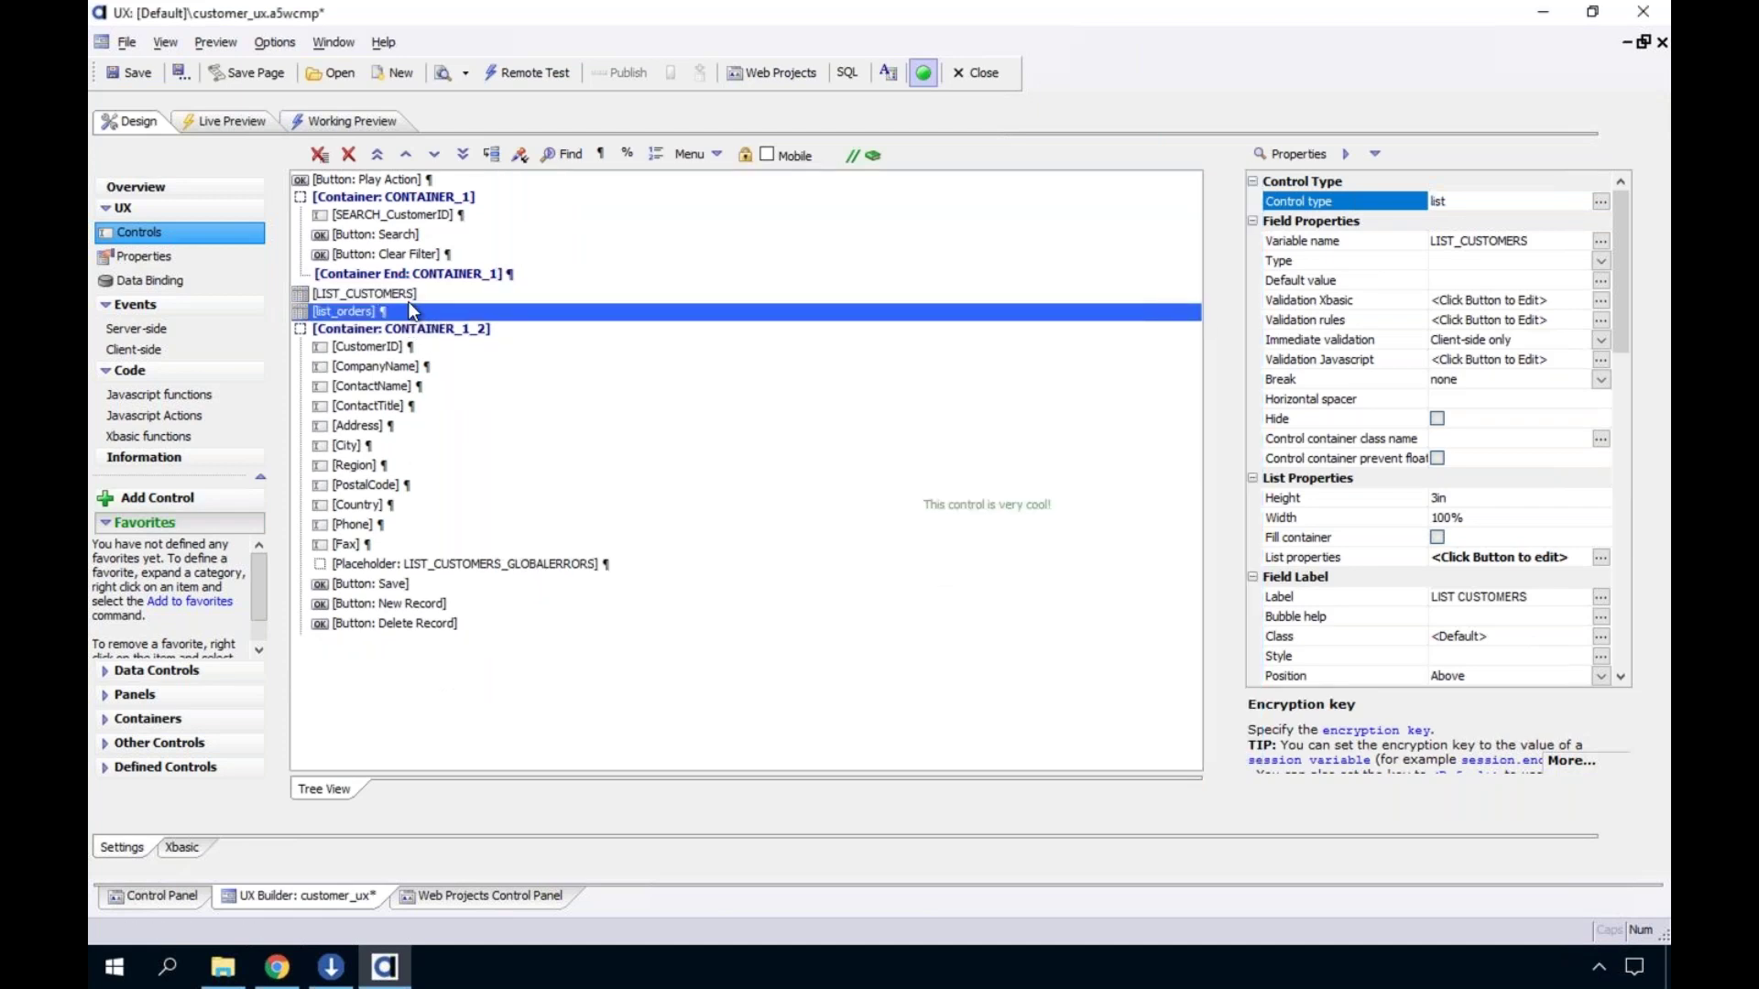
# Set the SQL data source of list_orders to the AADemo-Northwind connection and the Orders table
pyautogui.click(1601, 557)
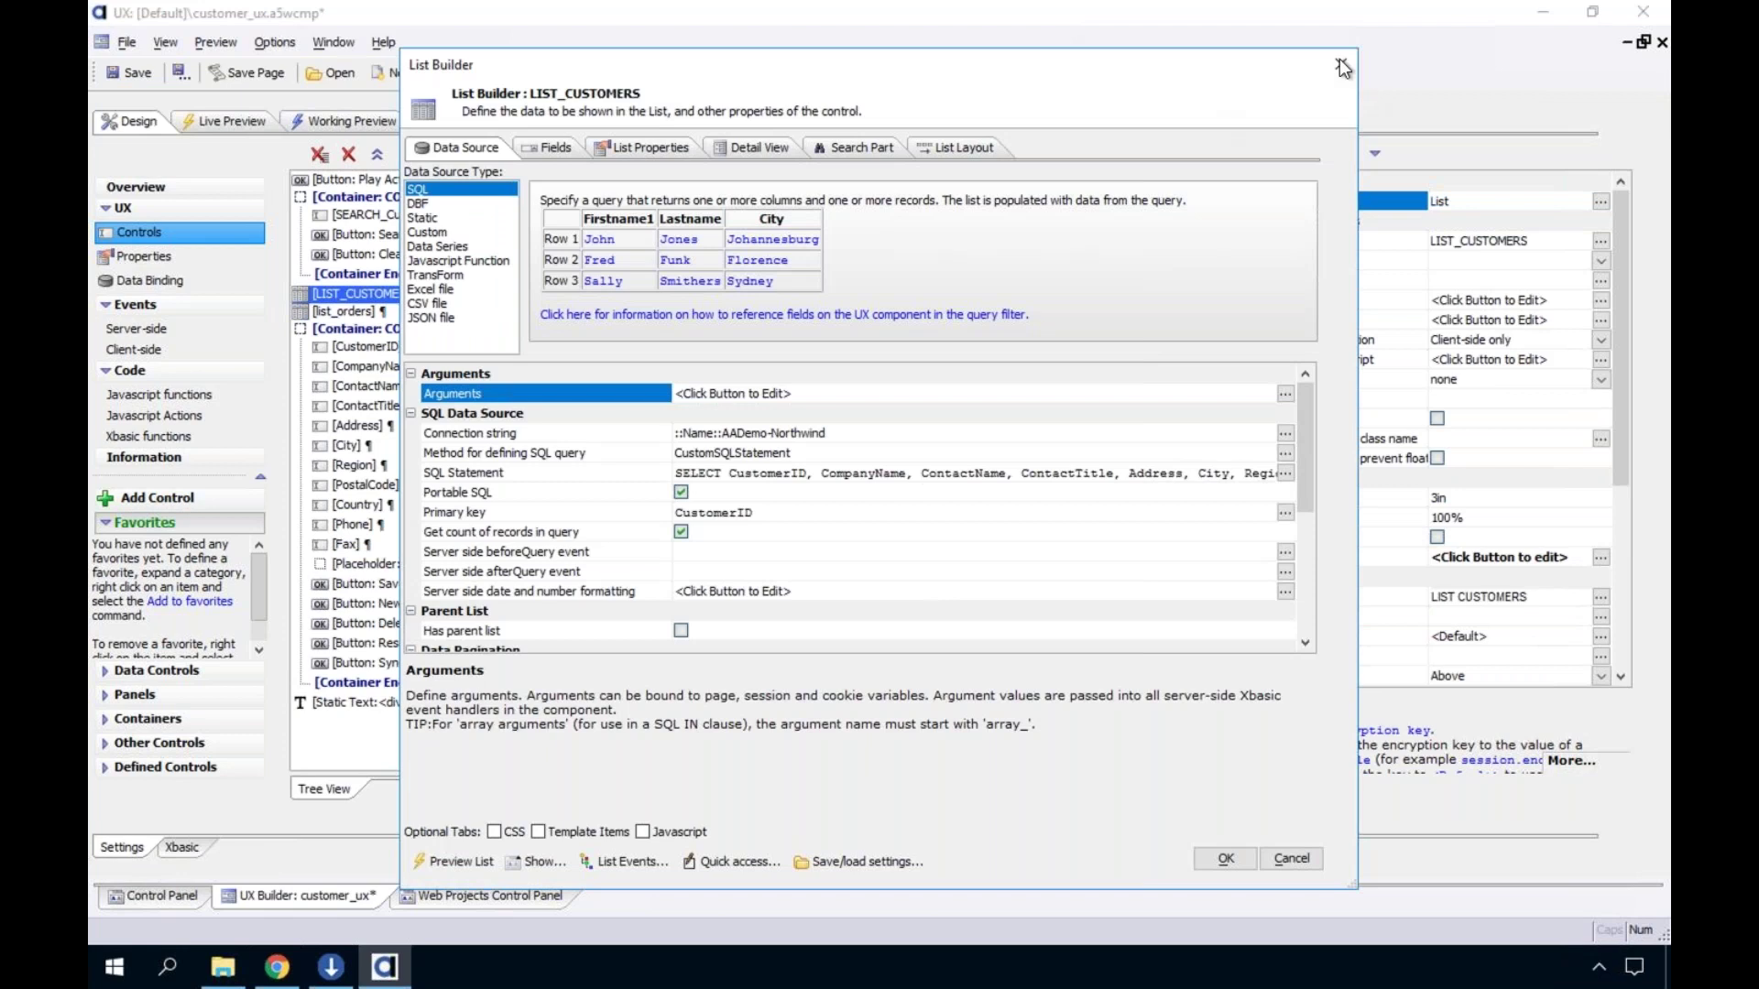
pyautogui.press('Escape')
pyautogui.click(403, 311)
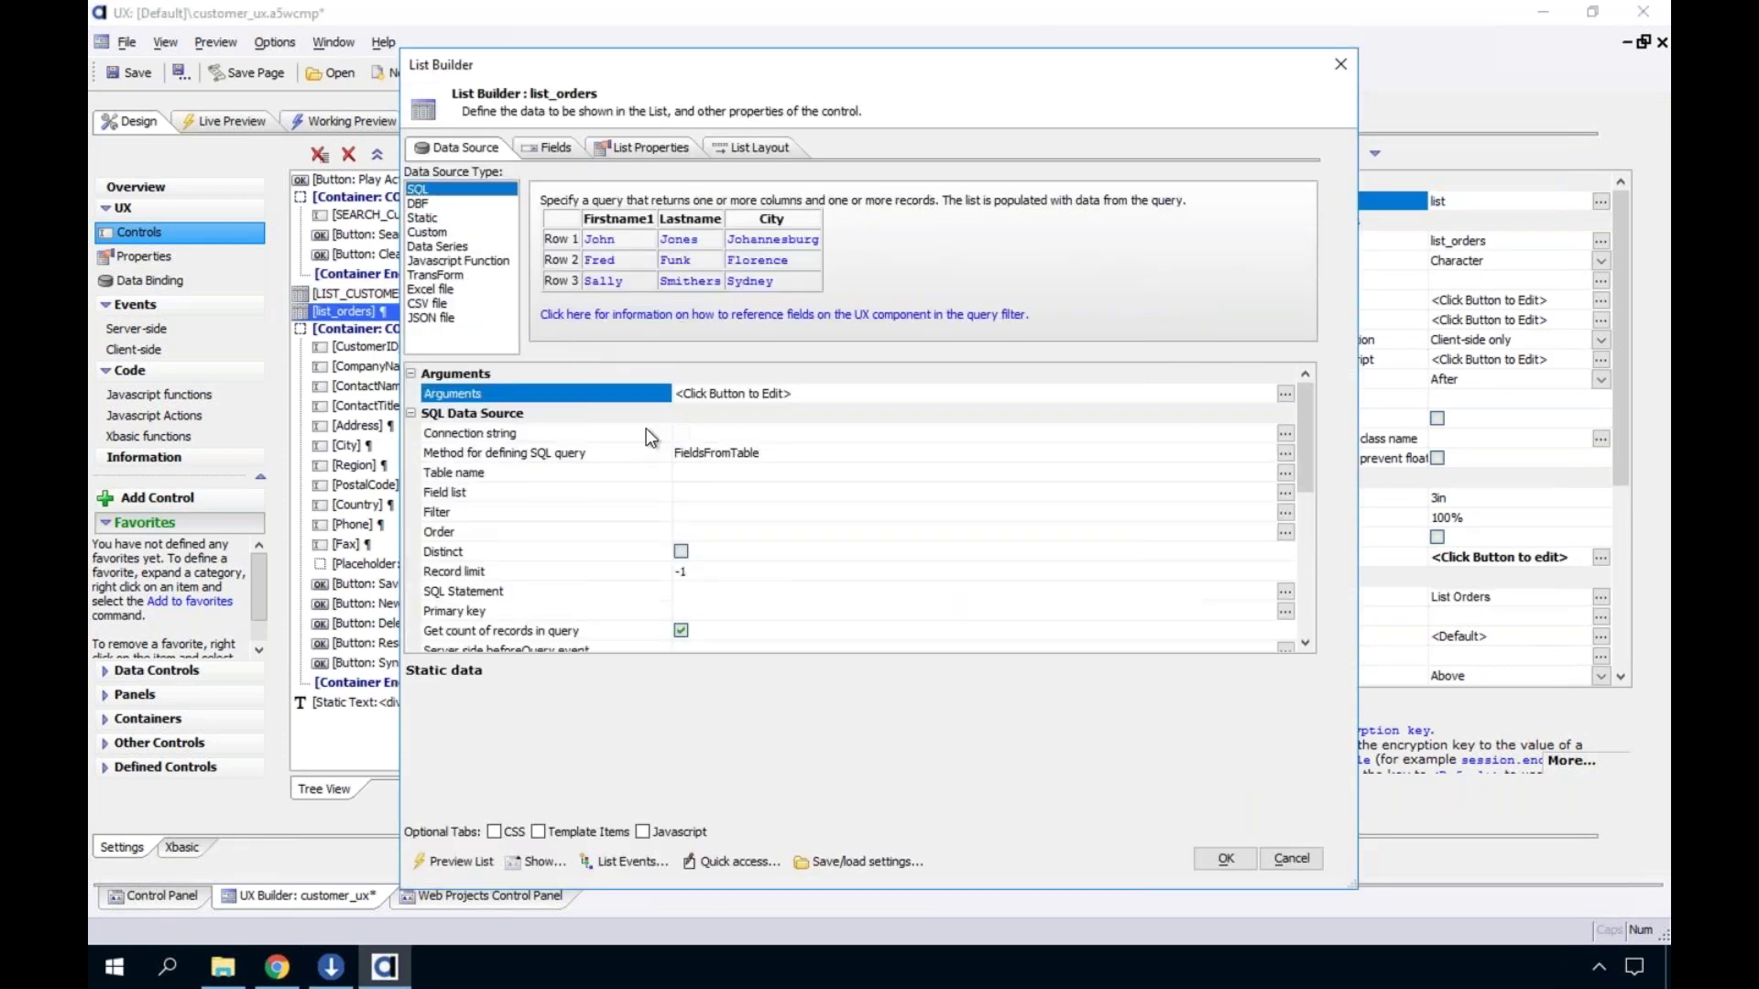
pyautogui.doubleClick(641, 434)
pyautogui.click(536, 320)
pyautogui.doubleClick(536, 321)
pyautogui.doubleClick(604, 472)
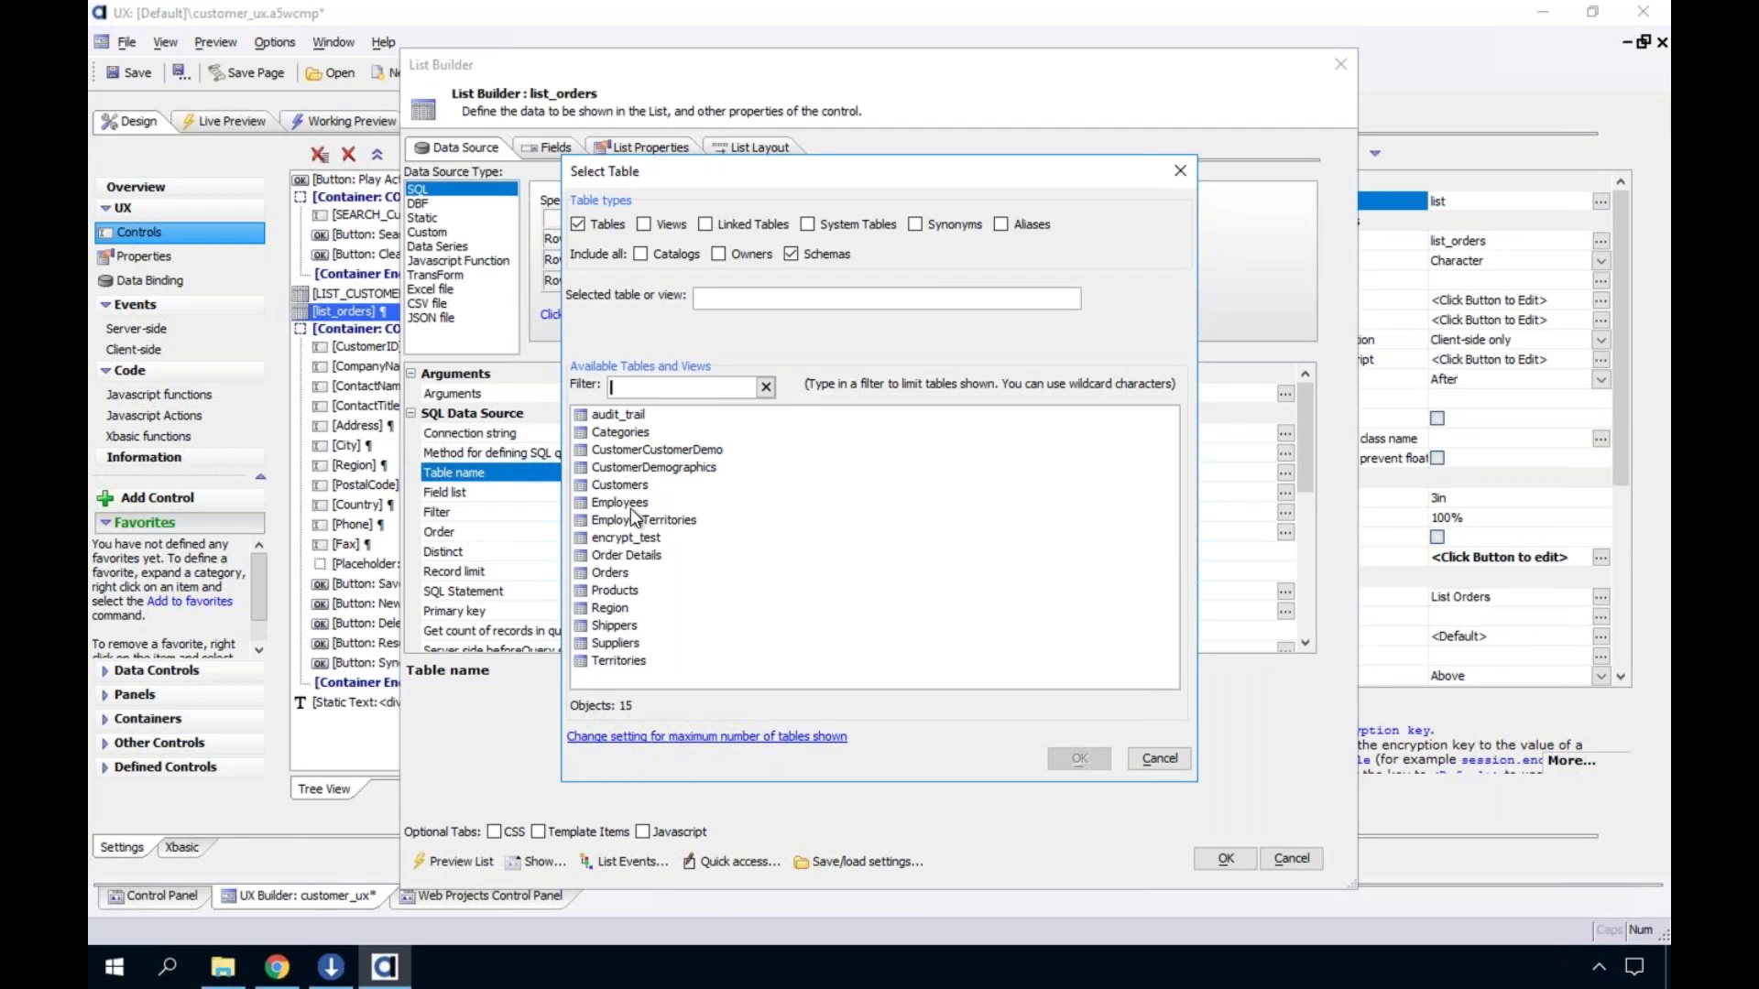
pyautogui.doubleClick(608, 575)
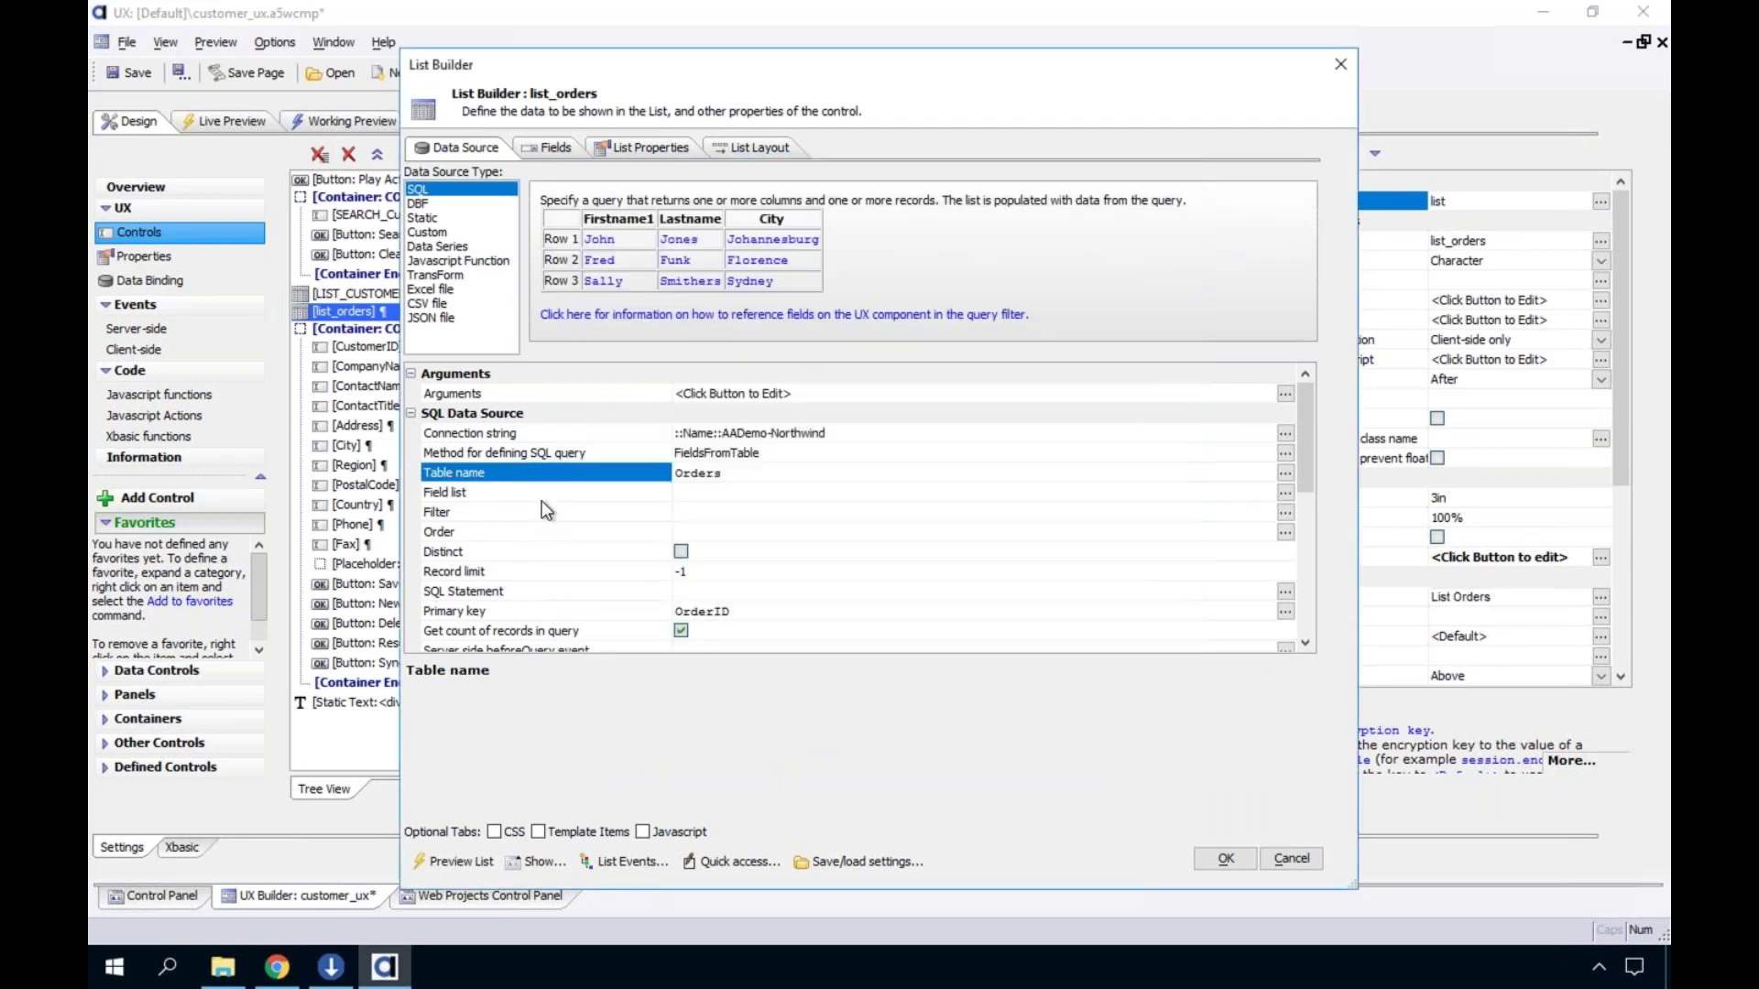
# Include the fields OrderDate, RequiredDate, ShippedDate, OrderID, CustomerID and EmployeeID in the list_orders query
pyautogui.click(541, 494)
pyautogui.doubleClick(542, 493)
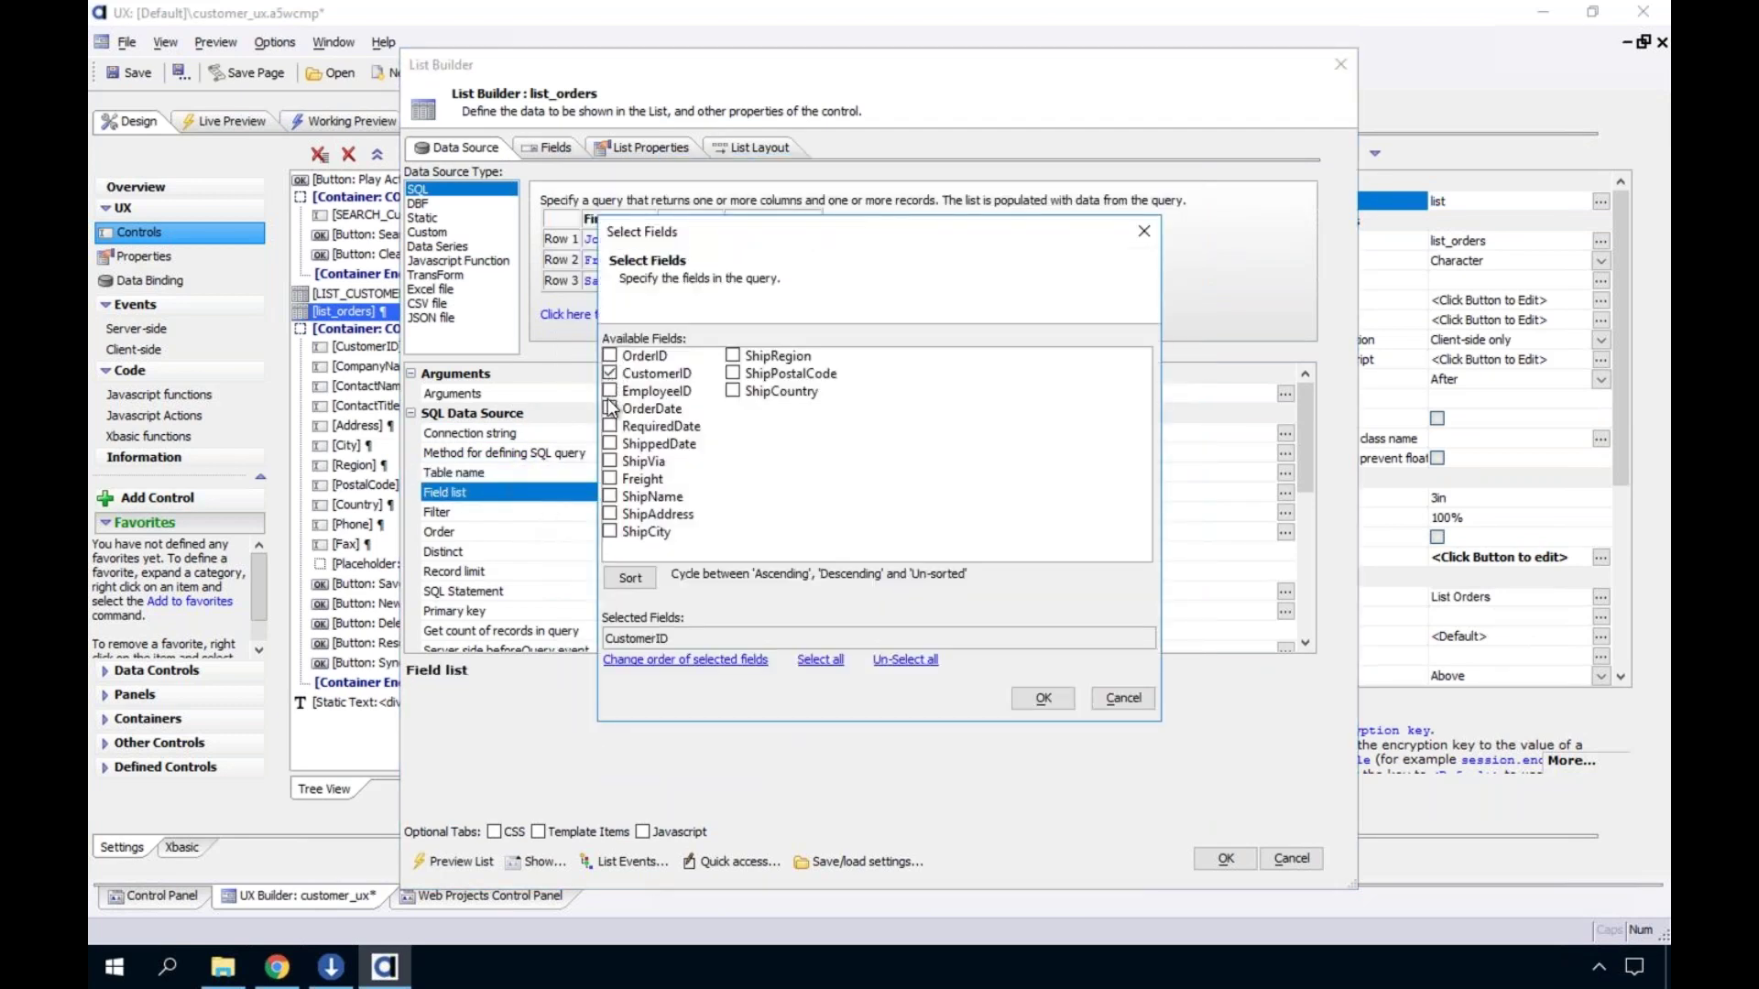
pyautogui.click(610, 408)
pyautogui.click(610, 426)
pyautogui.click(610, 443)
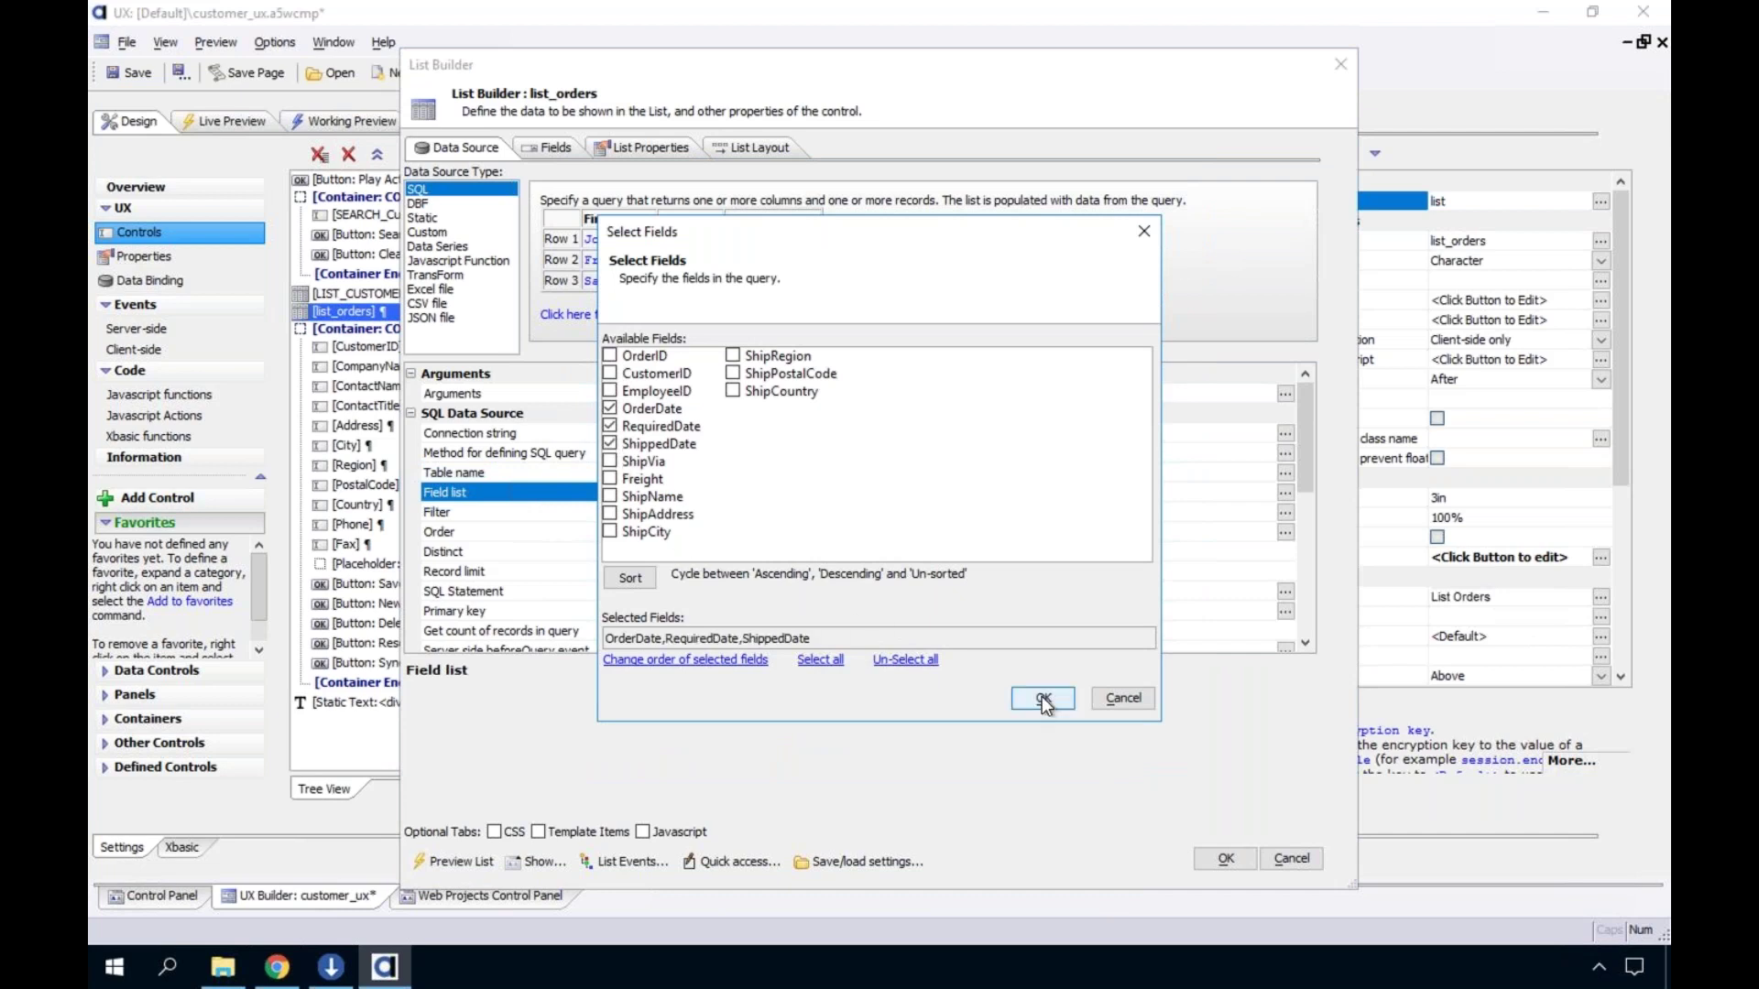
pyautogui.click(610, 355)
pyautogui.click(610, 373)
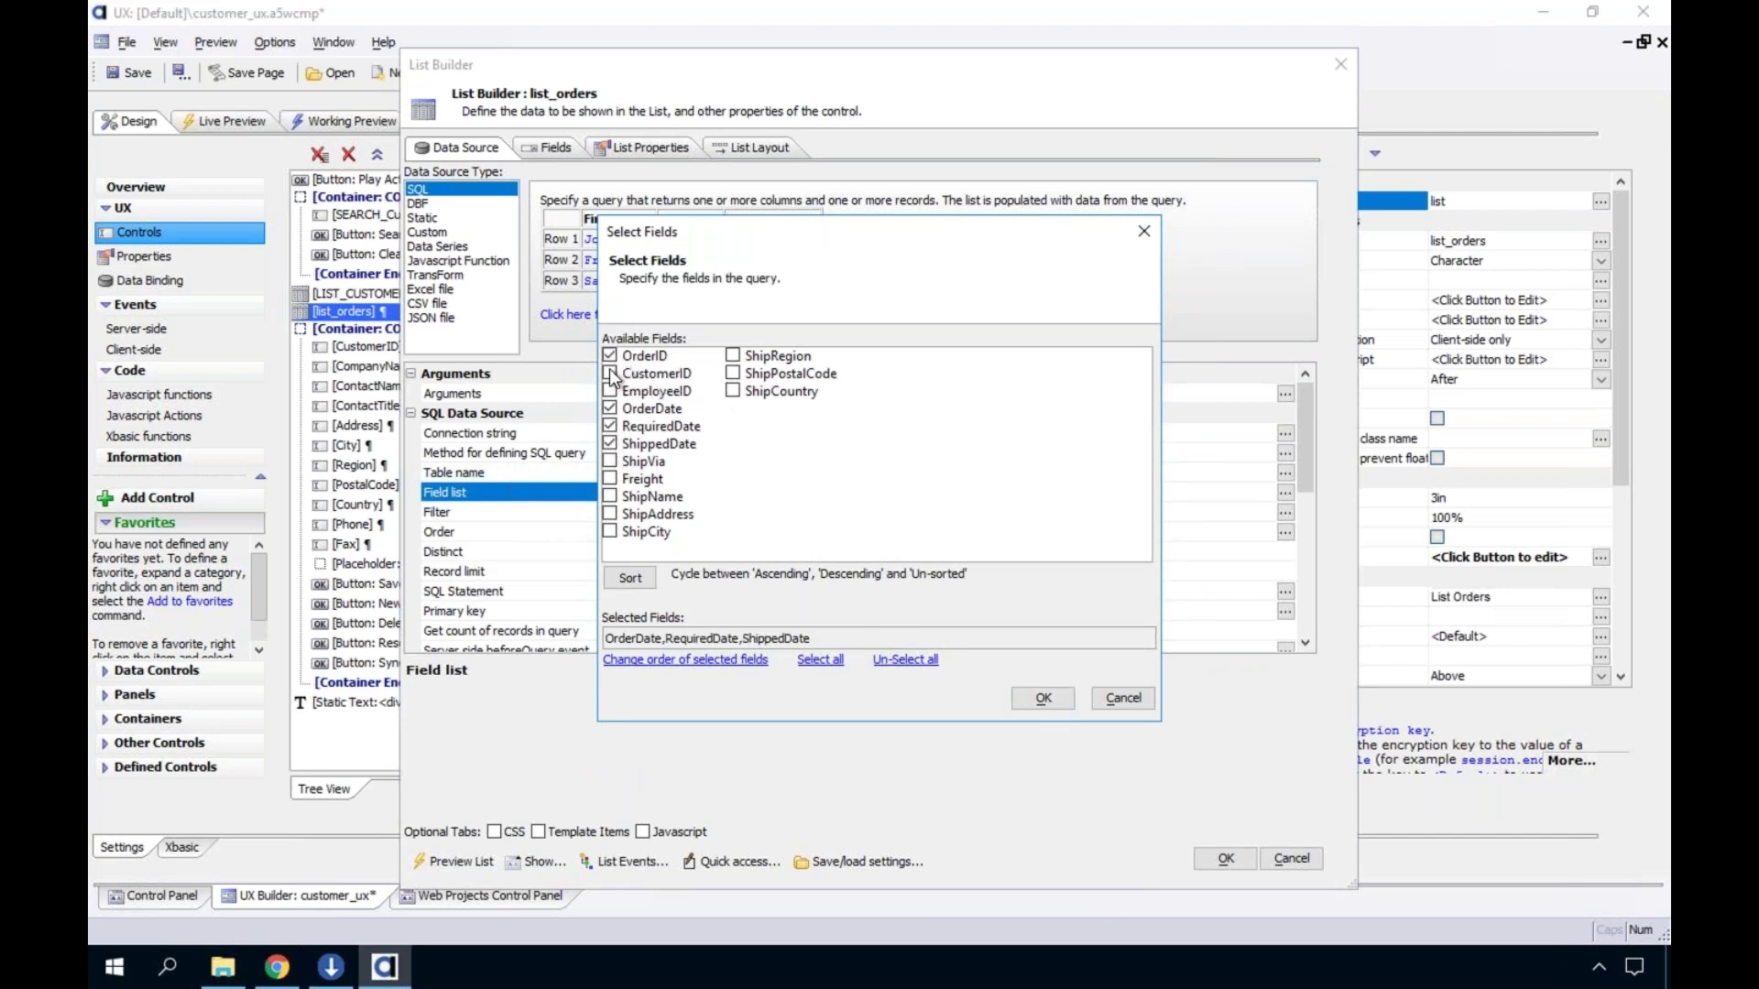
pyautogui.click(610, 391)
pyautogui.click(1043, 698)
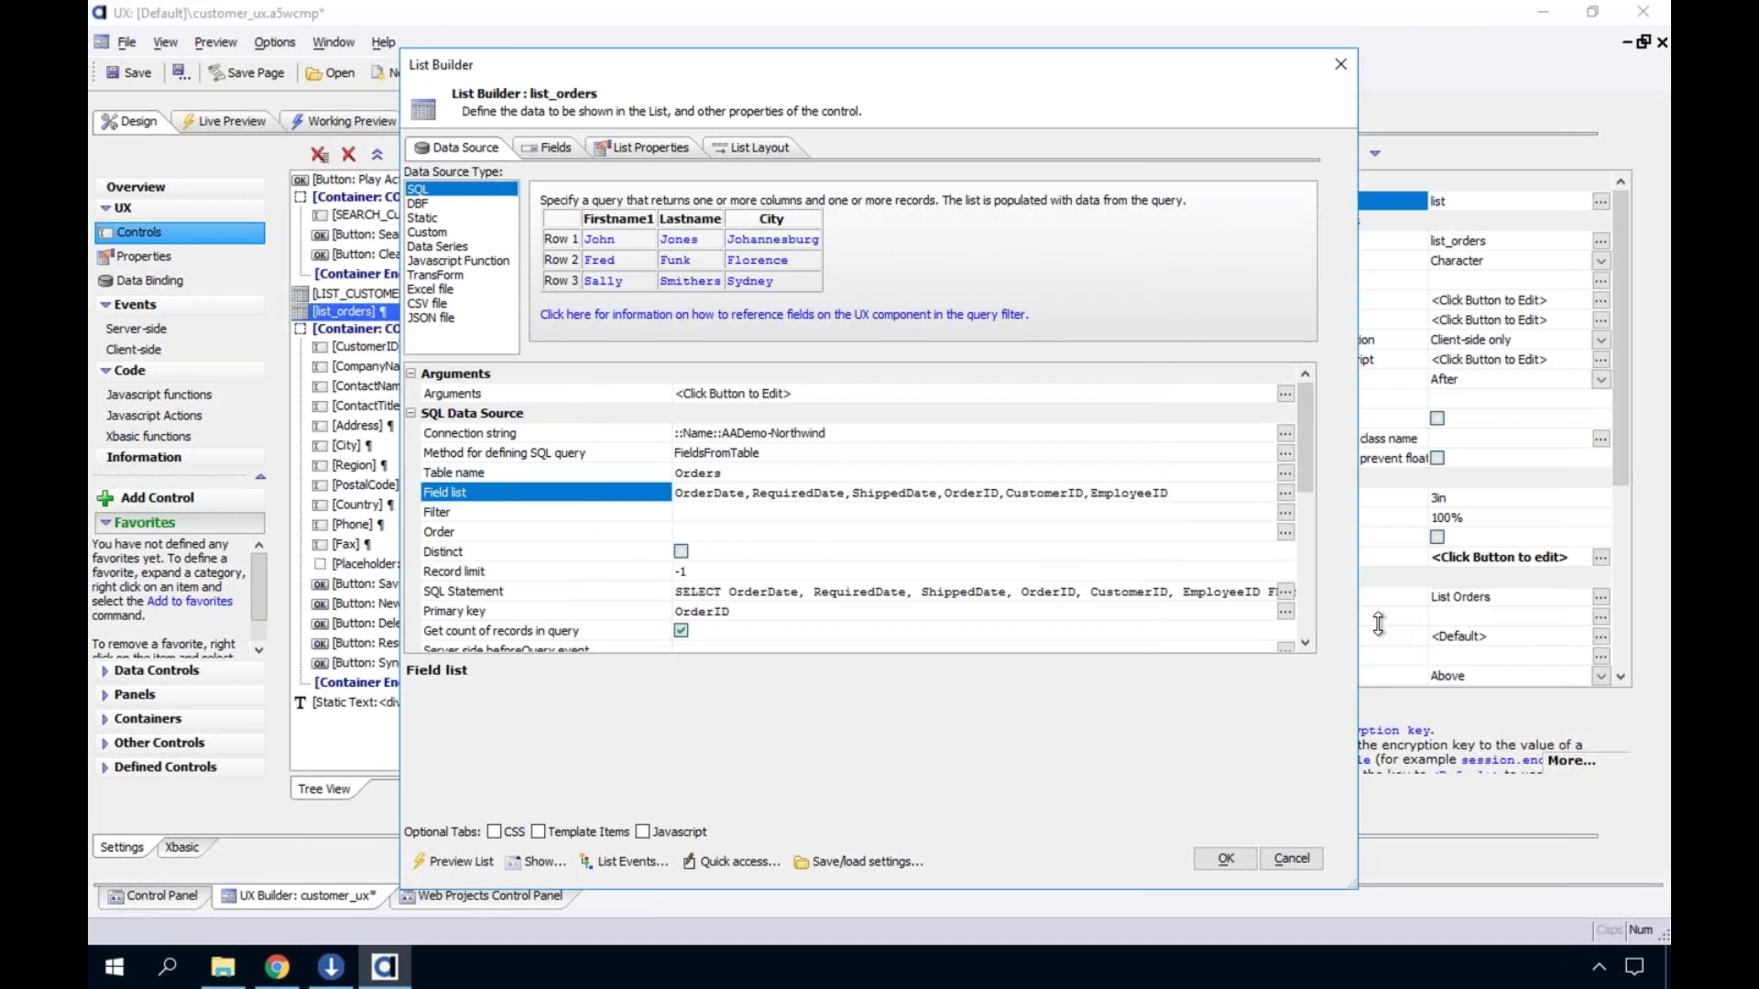
# Turn on the parent list option for list_orders and choose list_orders as the parent list id
pyautogui.click(1306, 599)
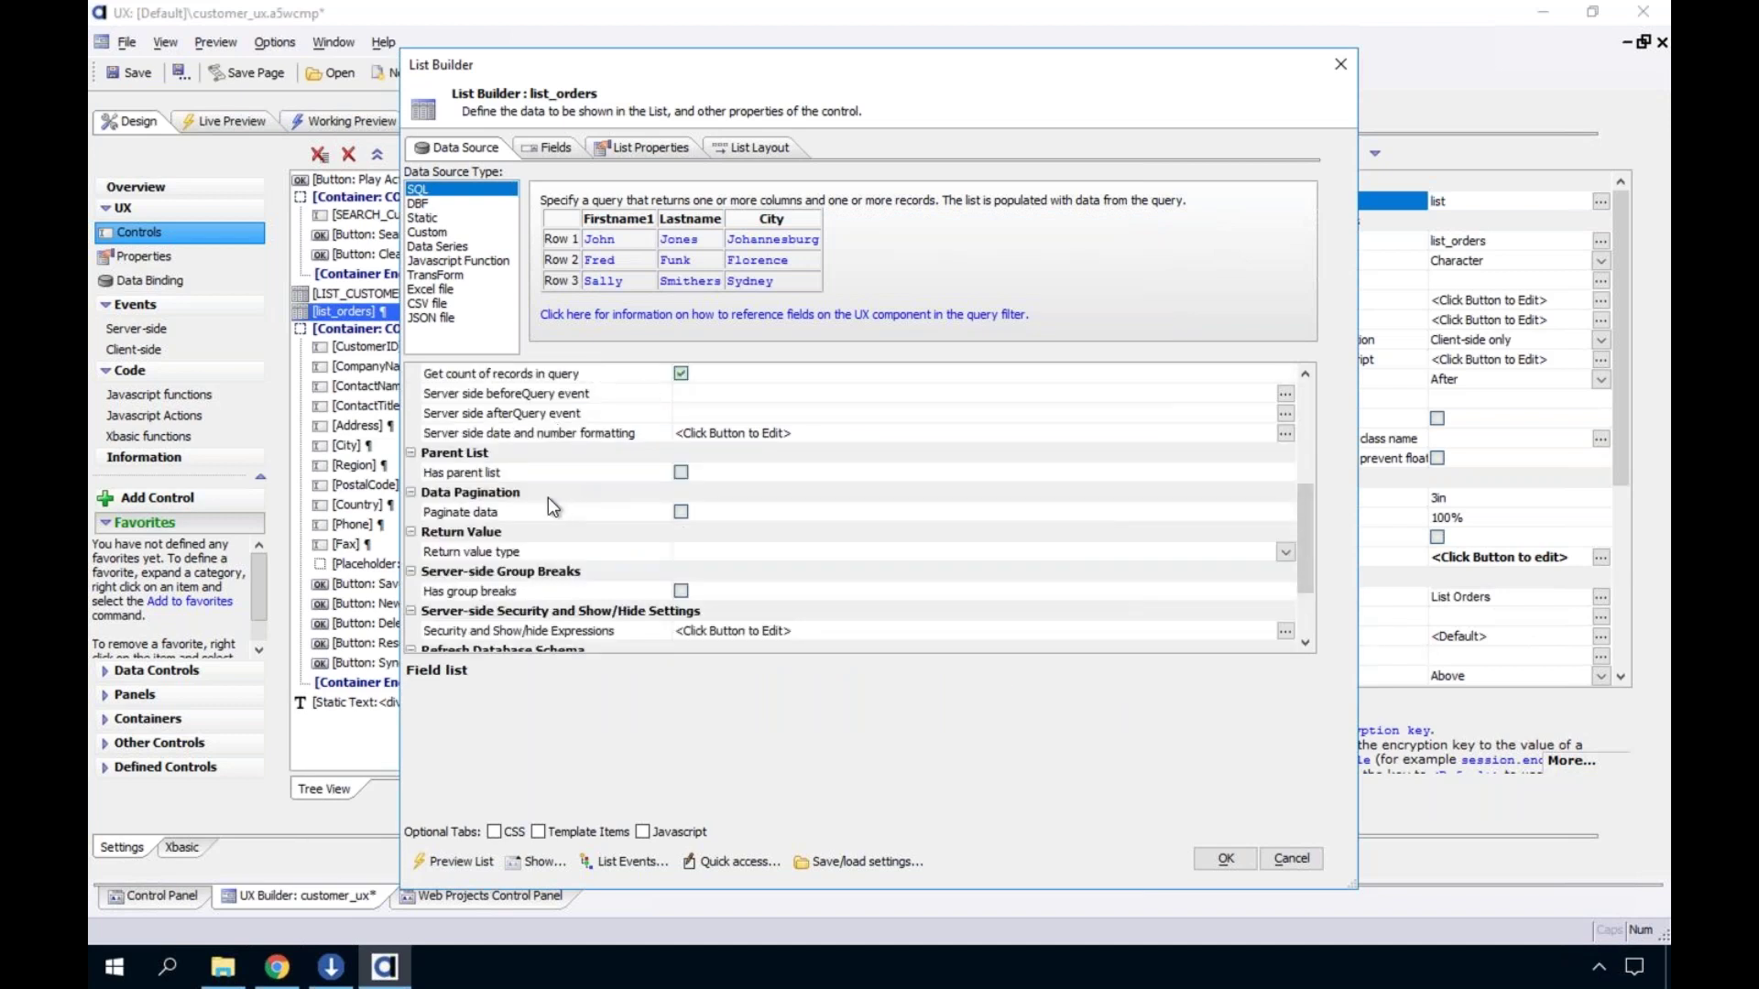
pyautogui.click(581, 472)
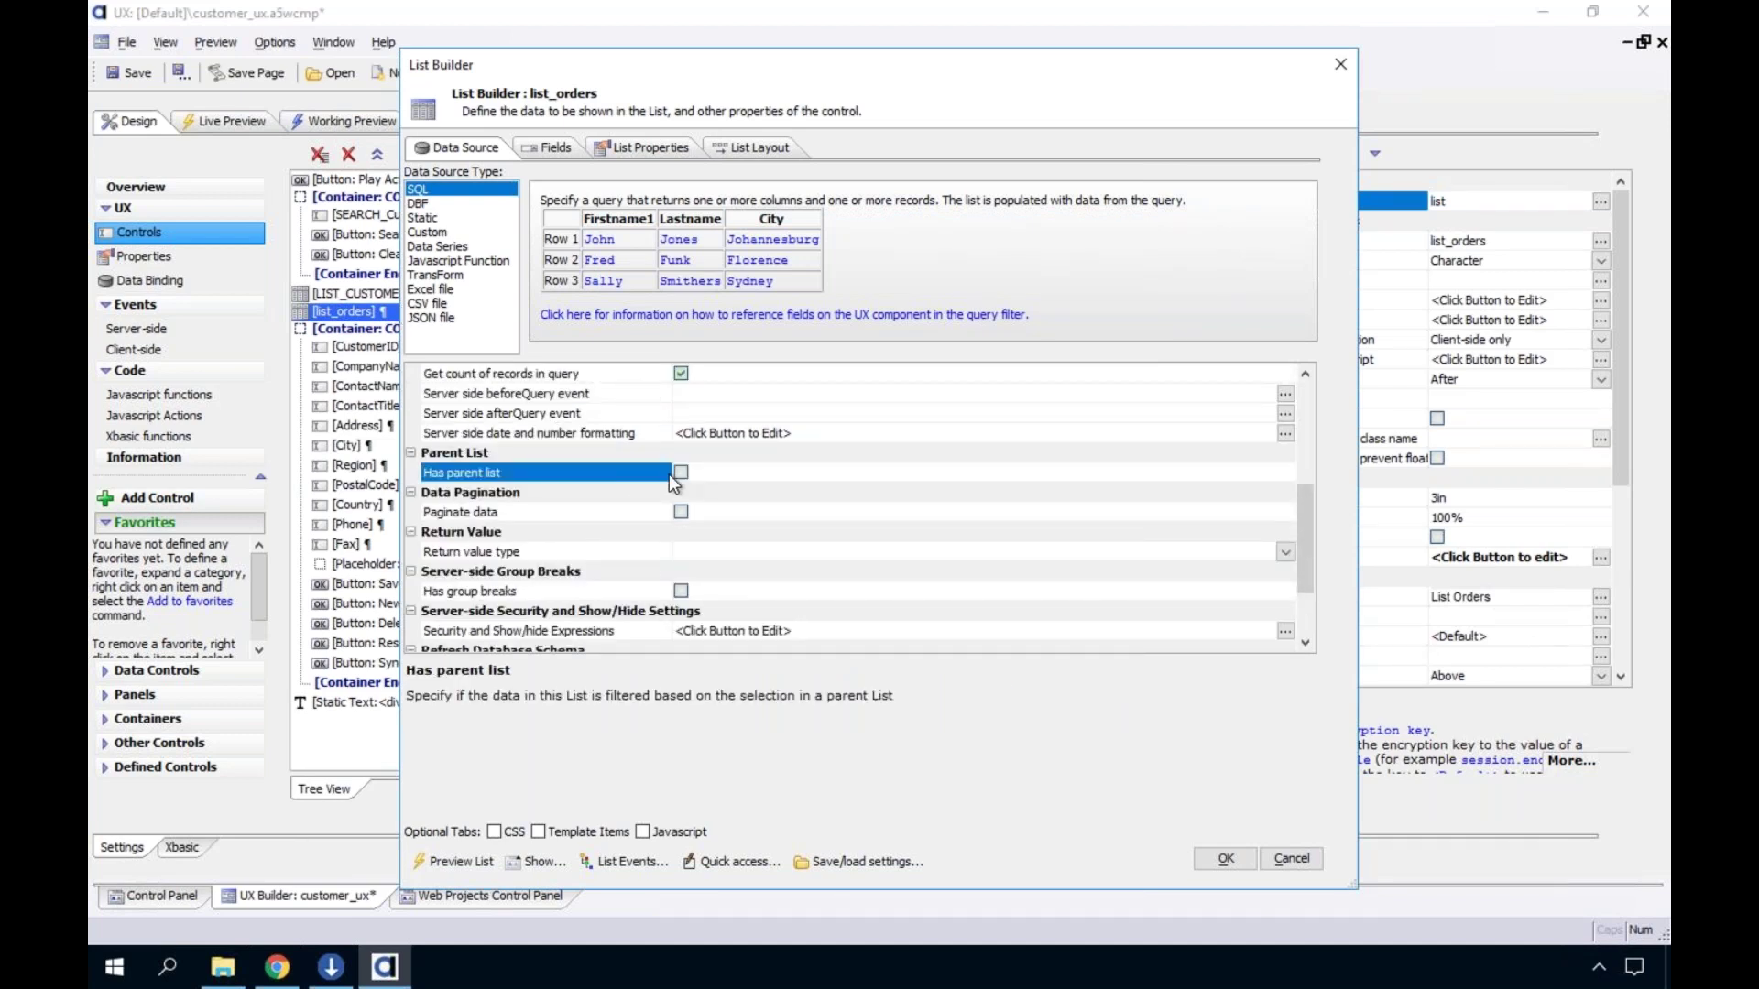
pyautogui.click(680, 472)
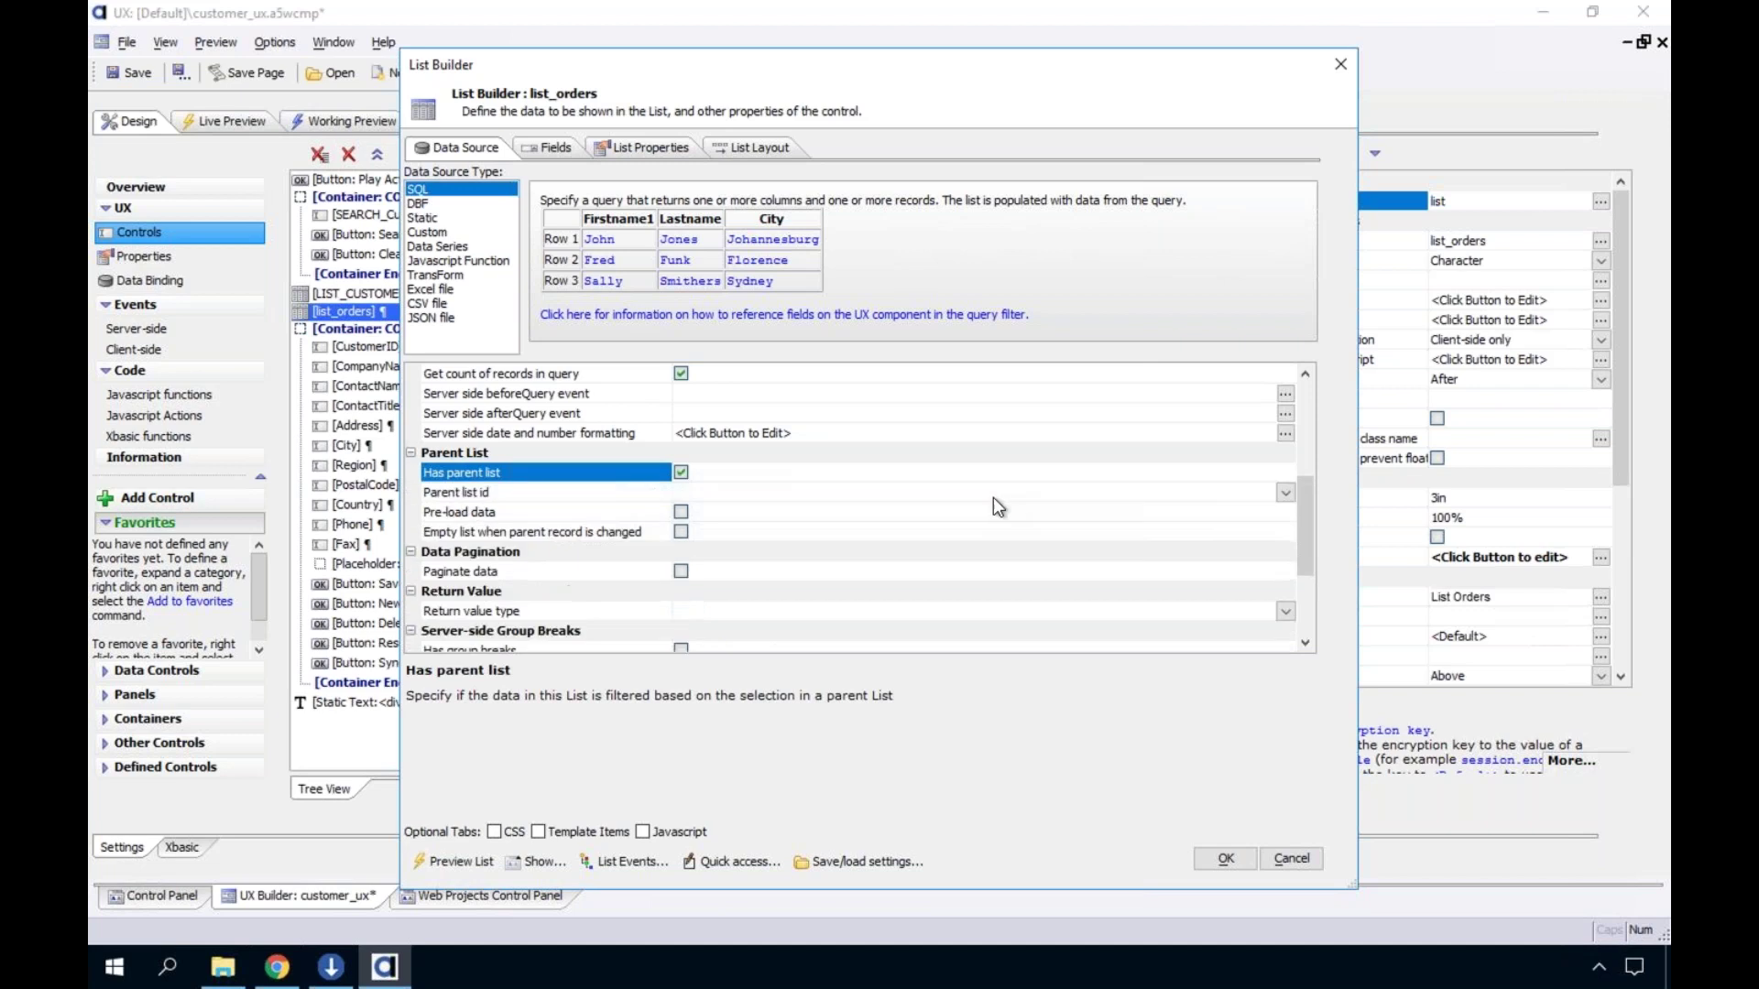
pyautogui.click(1273, 493)
pyautogui.click(706, 497)
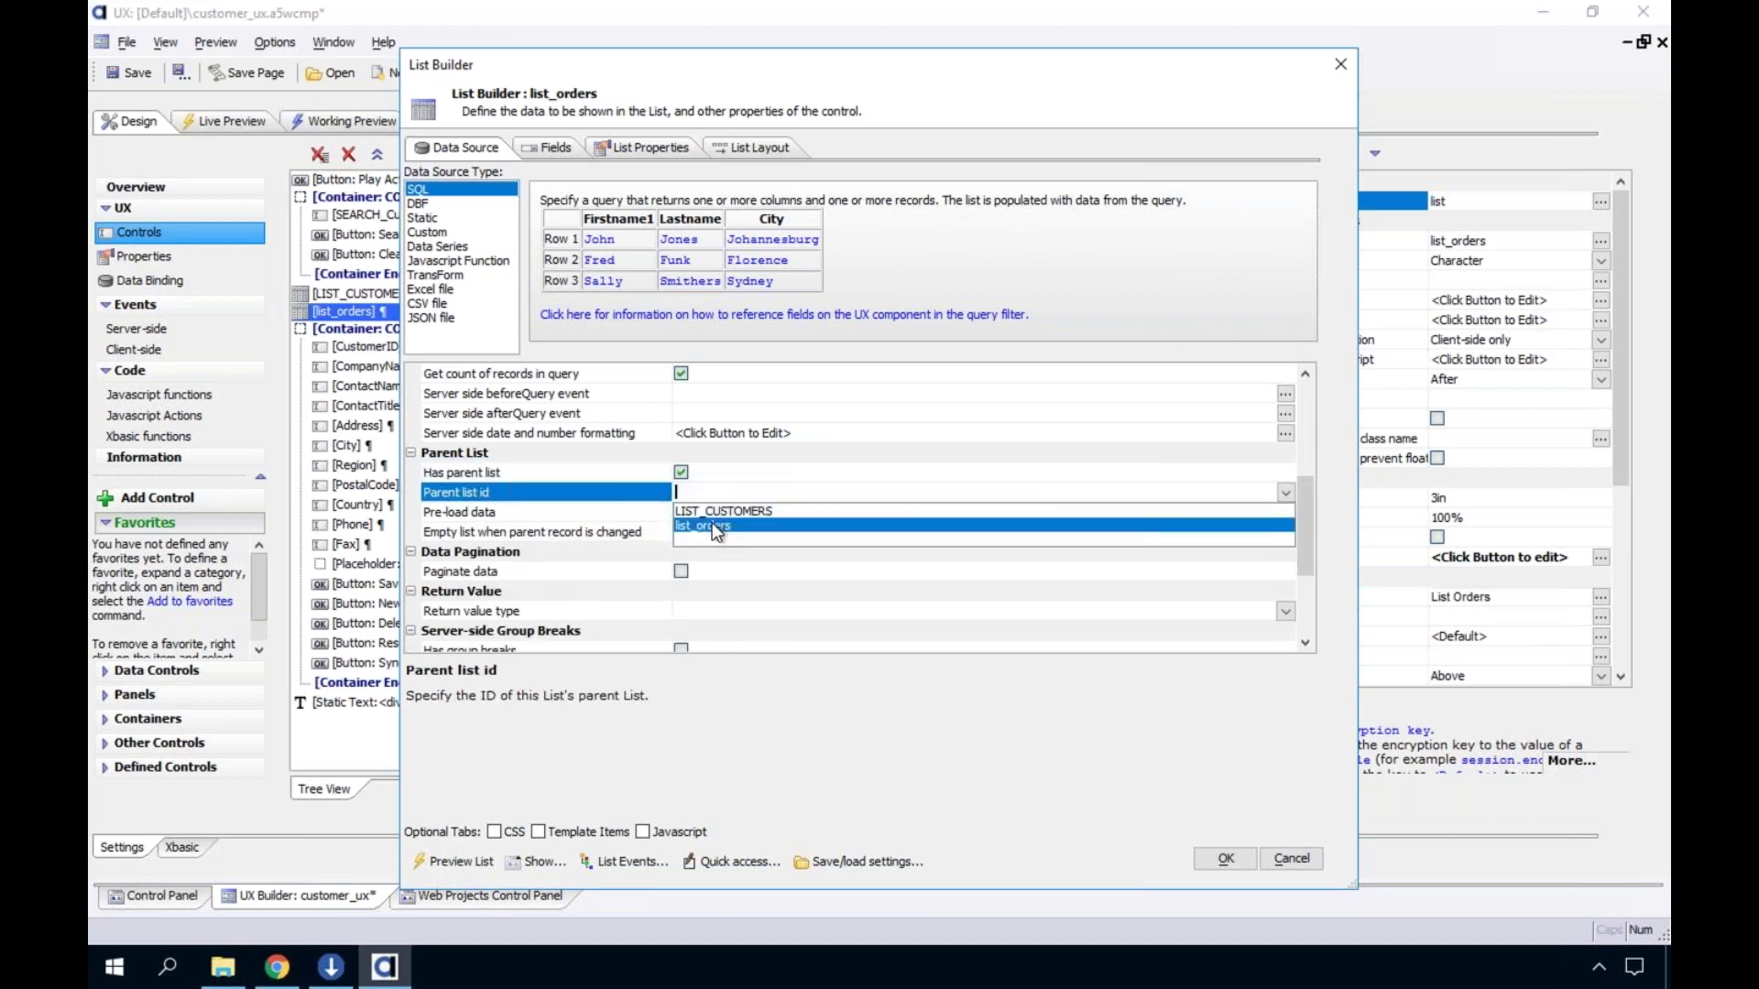
pyautogui.click(712, 526)
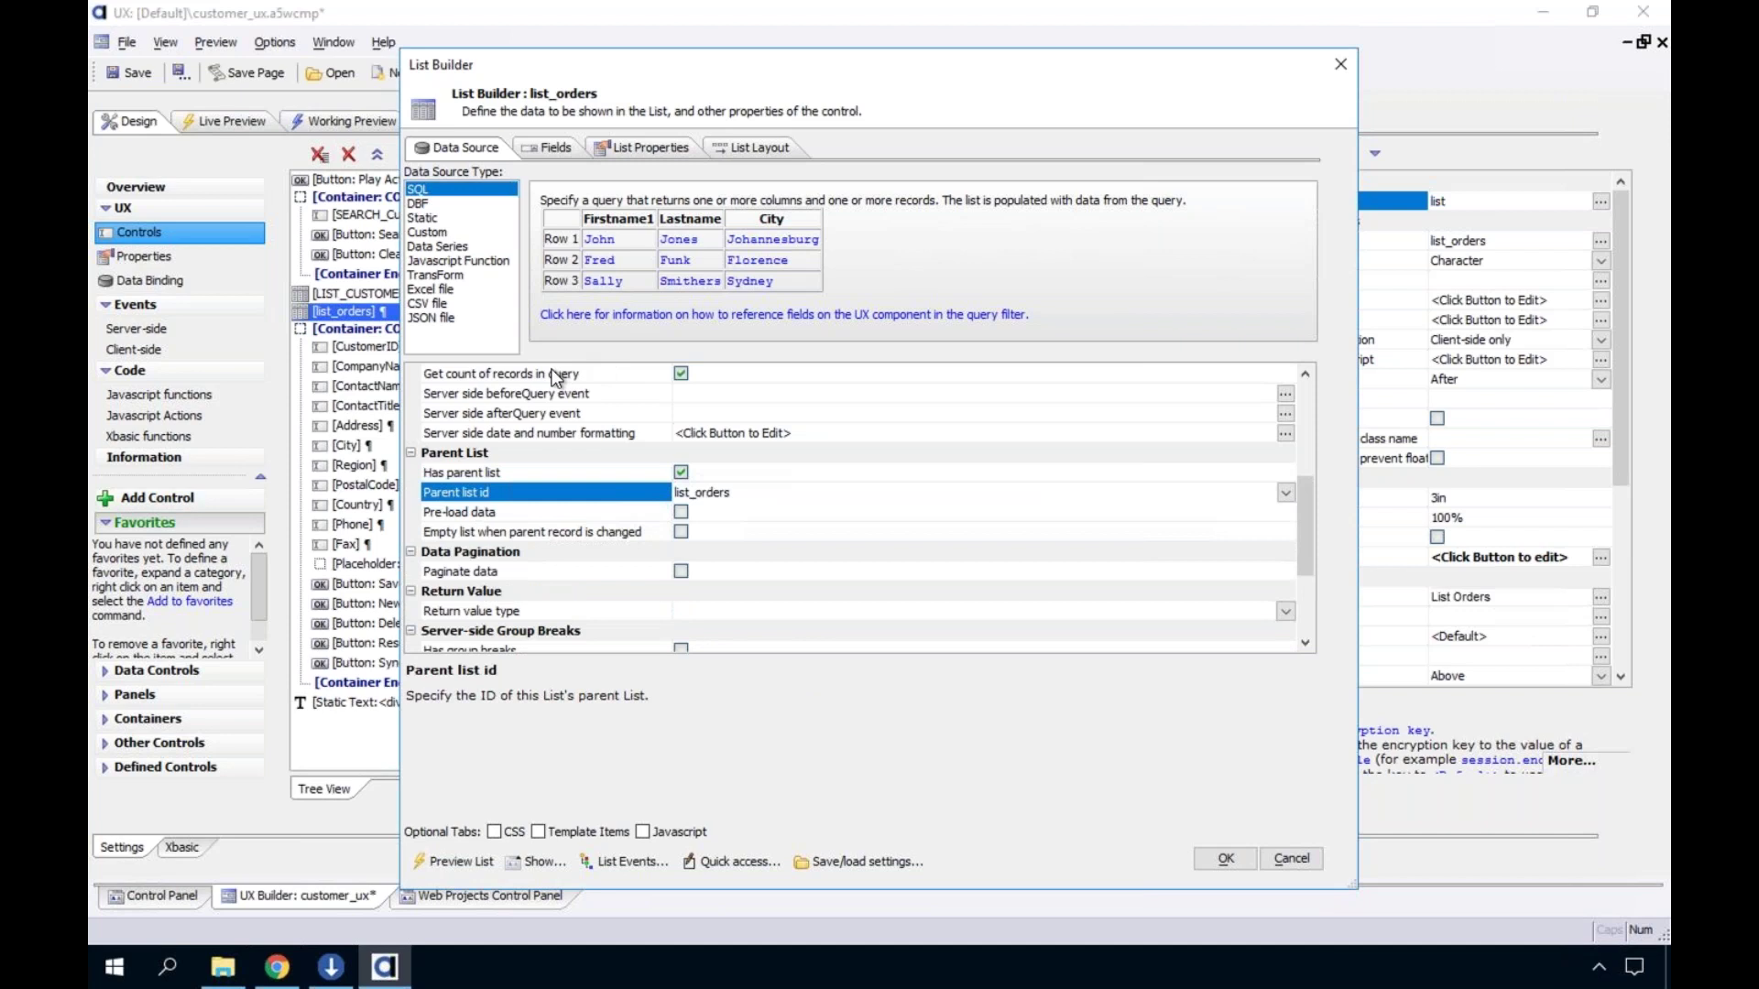
# Compare the two delayed rendering properties of list_orders and enable Delay render till explicit refresh
pyautogui.click(629, 149)
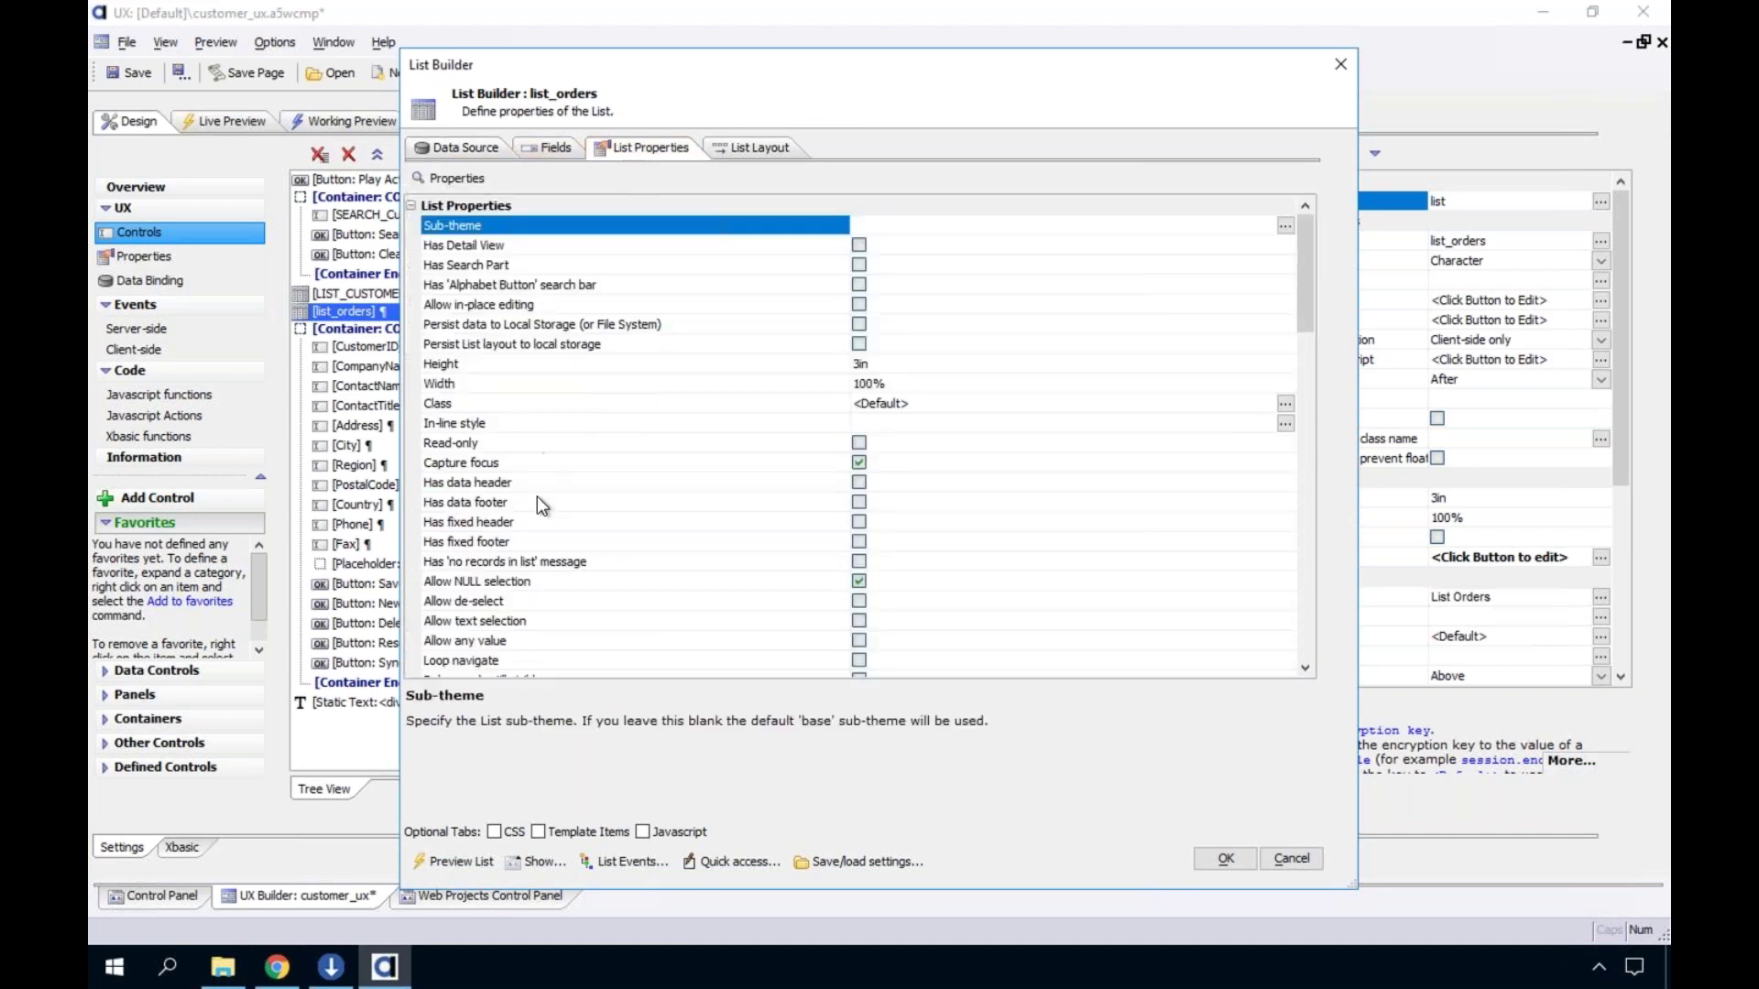
pyautogui.moveTo(1308, 288); pyautogui.dragTo(1312, 389)
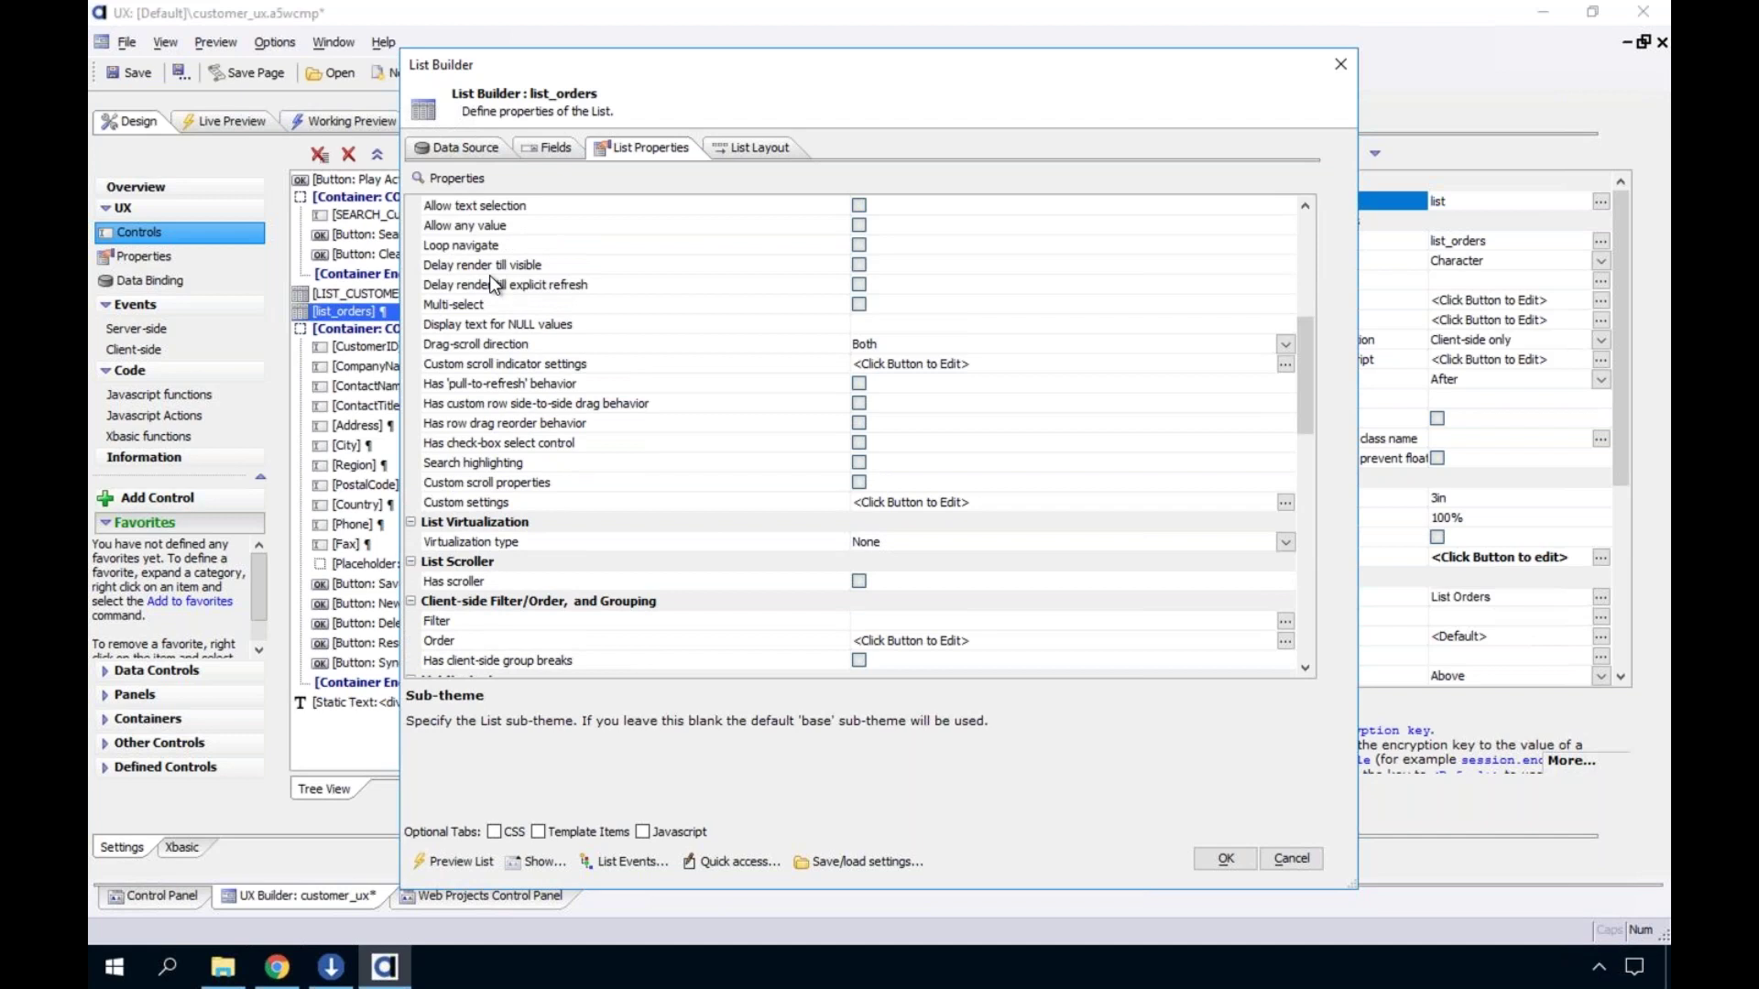
pyautogui.click(491, 282)
pyautogui.click(493, 271)
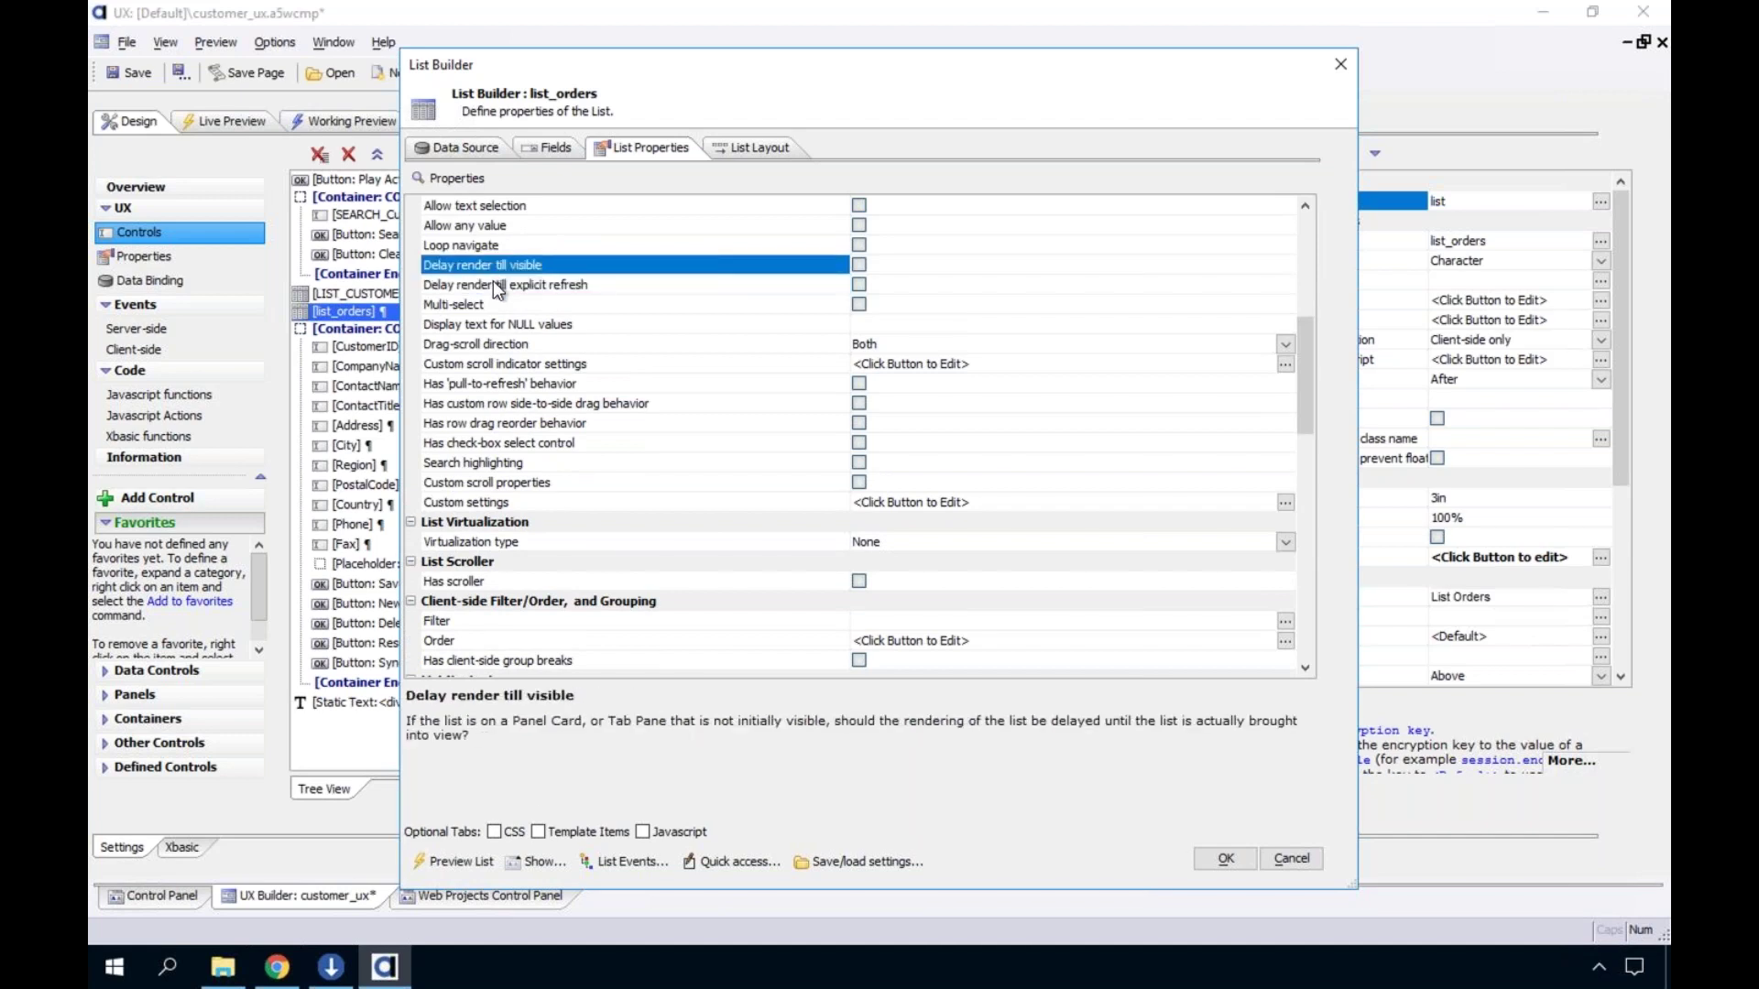
pyautogui.click(492, 283)
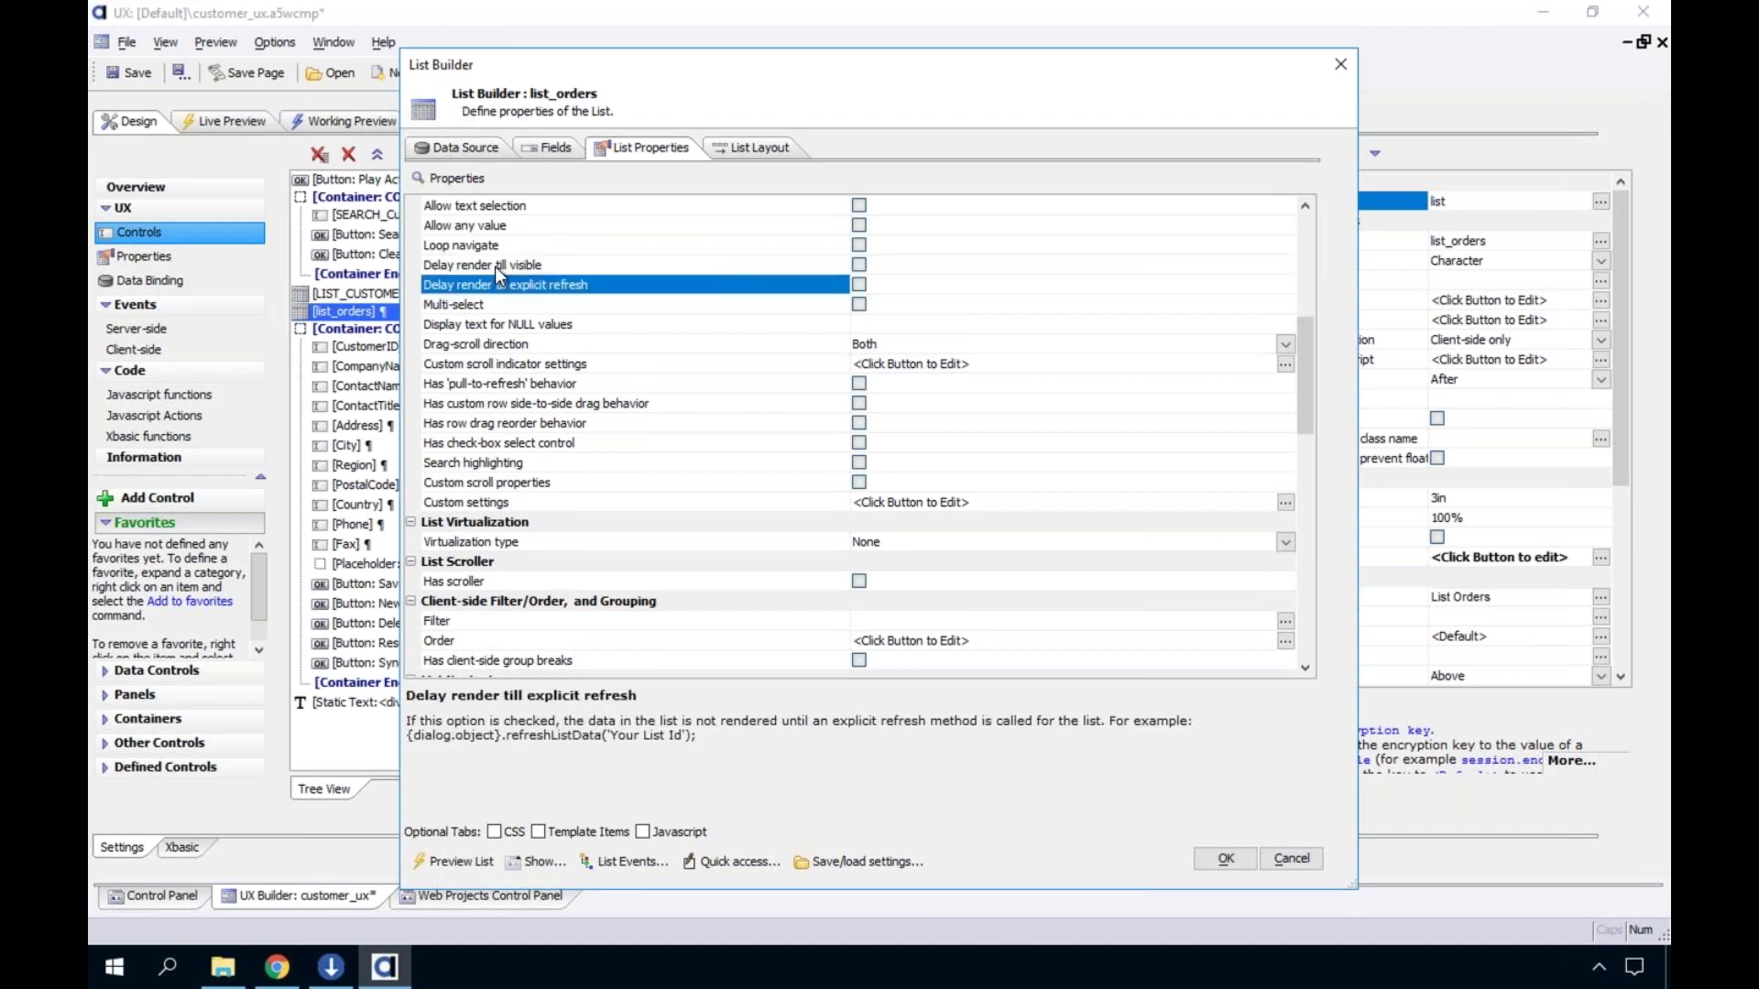
pyautogui.click(495, 267)
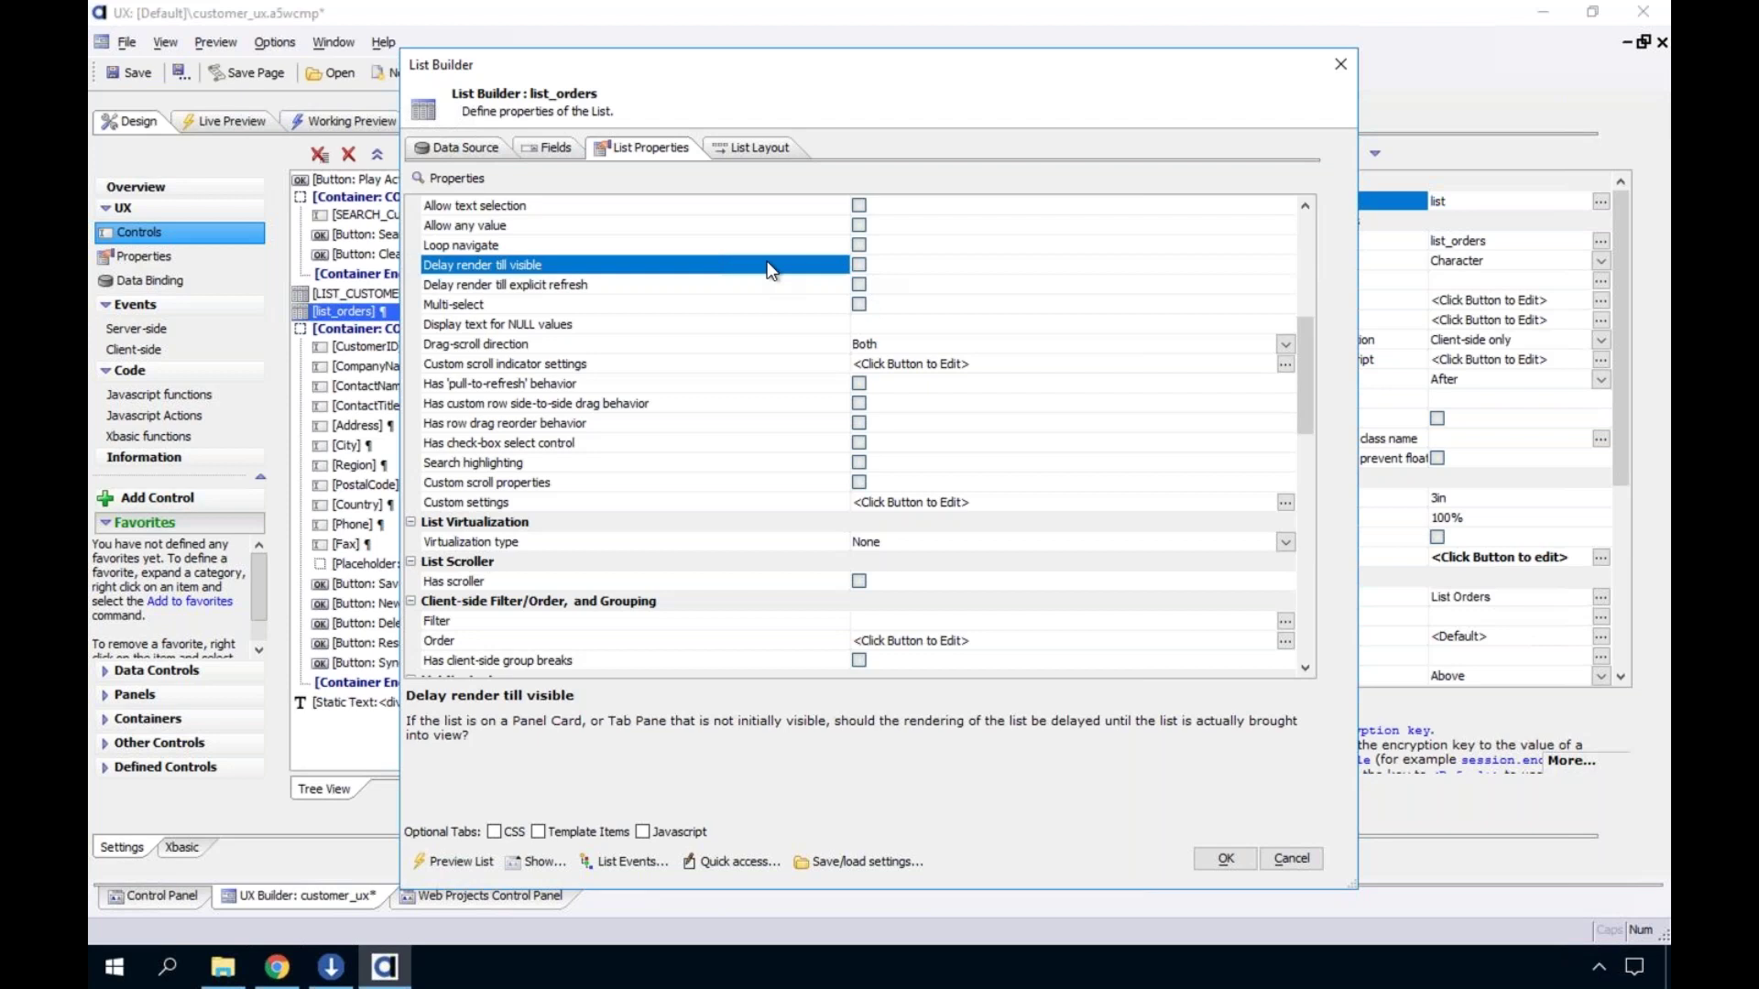
pyautogui.click(678, 284)
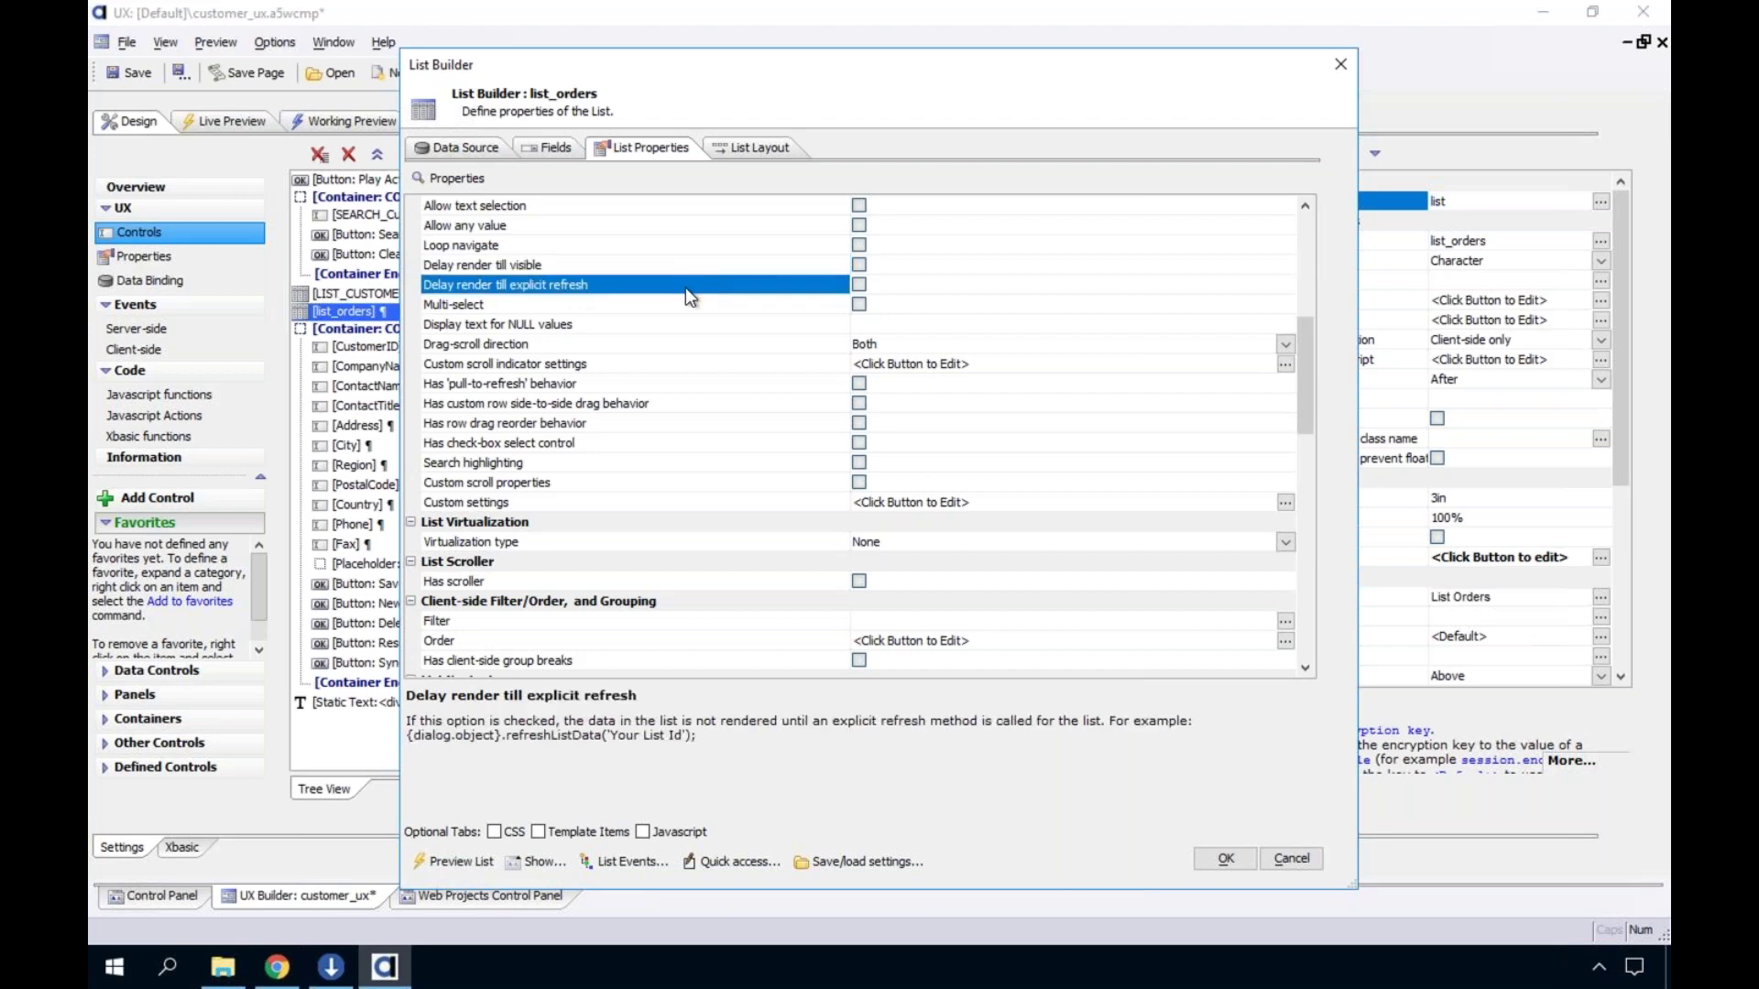
pyautogui.click(859, 285)
# Try to save the list_orders definition, and discard the List Builder changes
pyautogui.click(1218, 851)
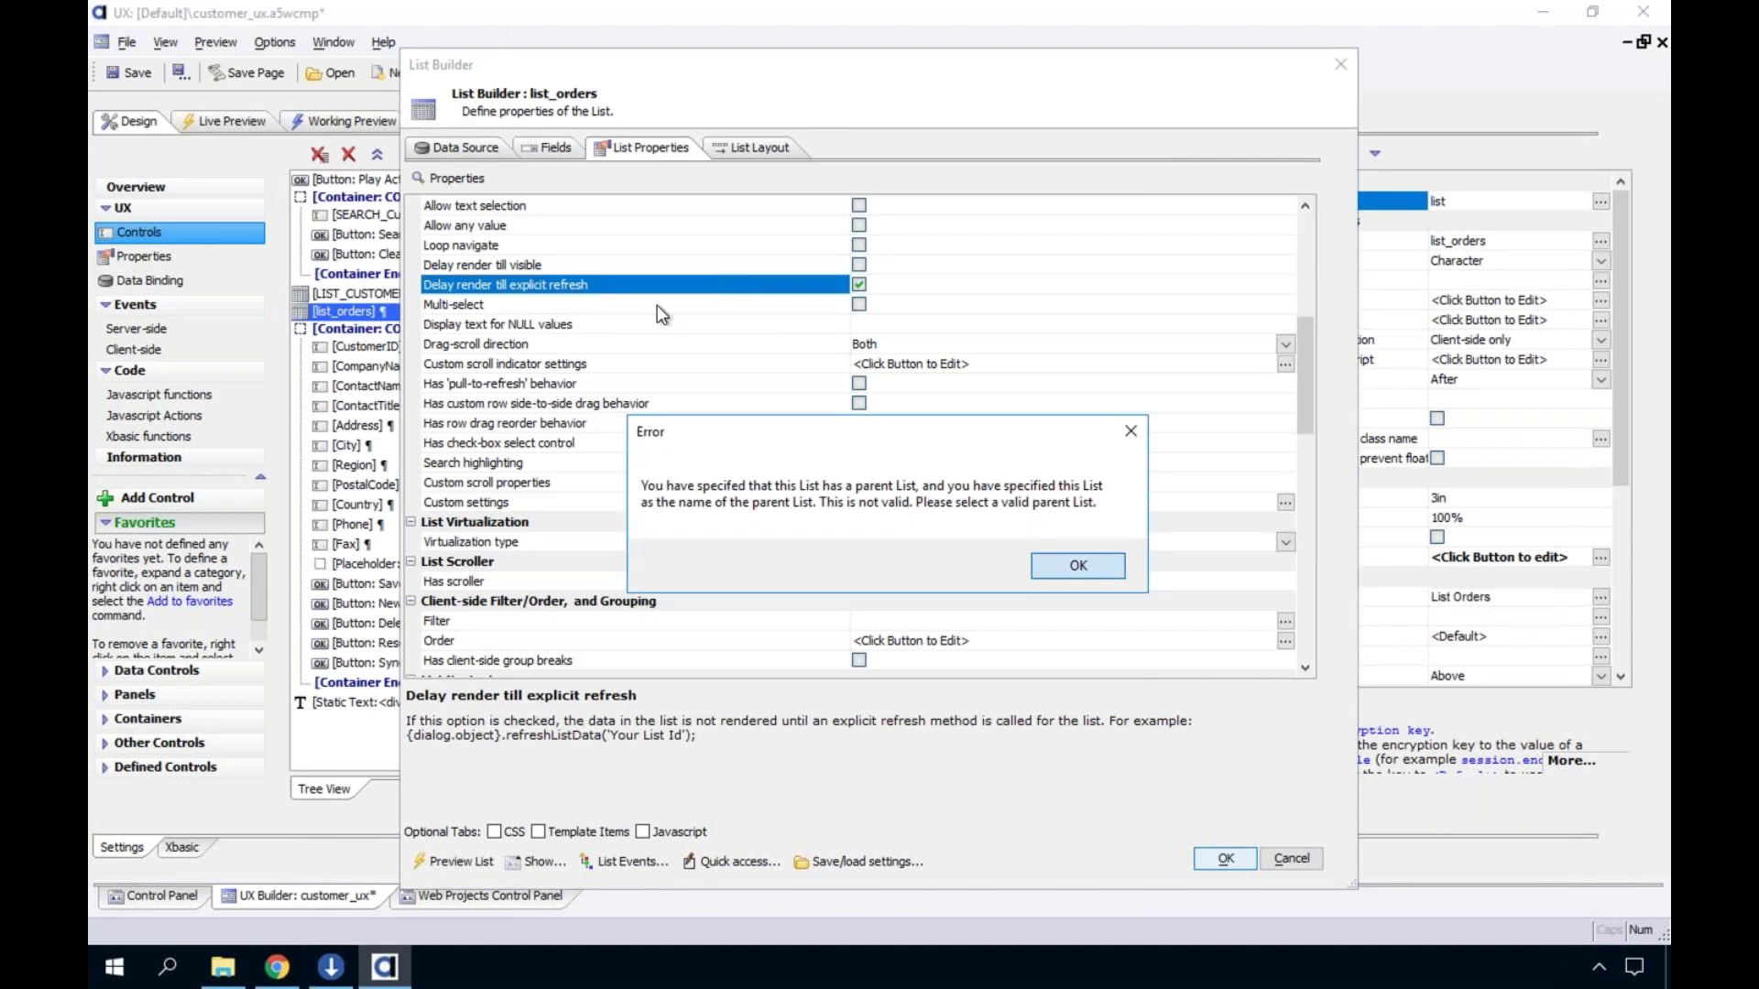
pyautogui.click(1080, 570)
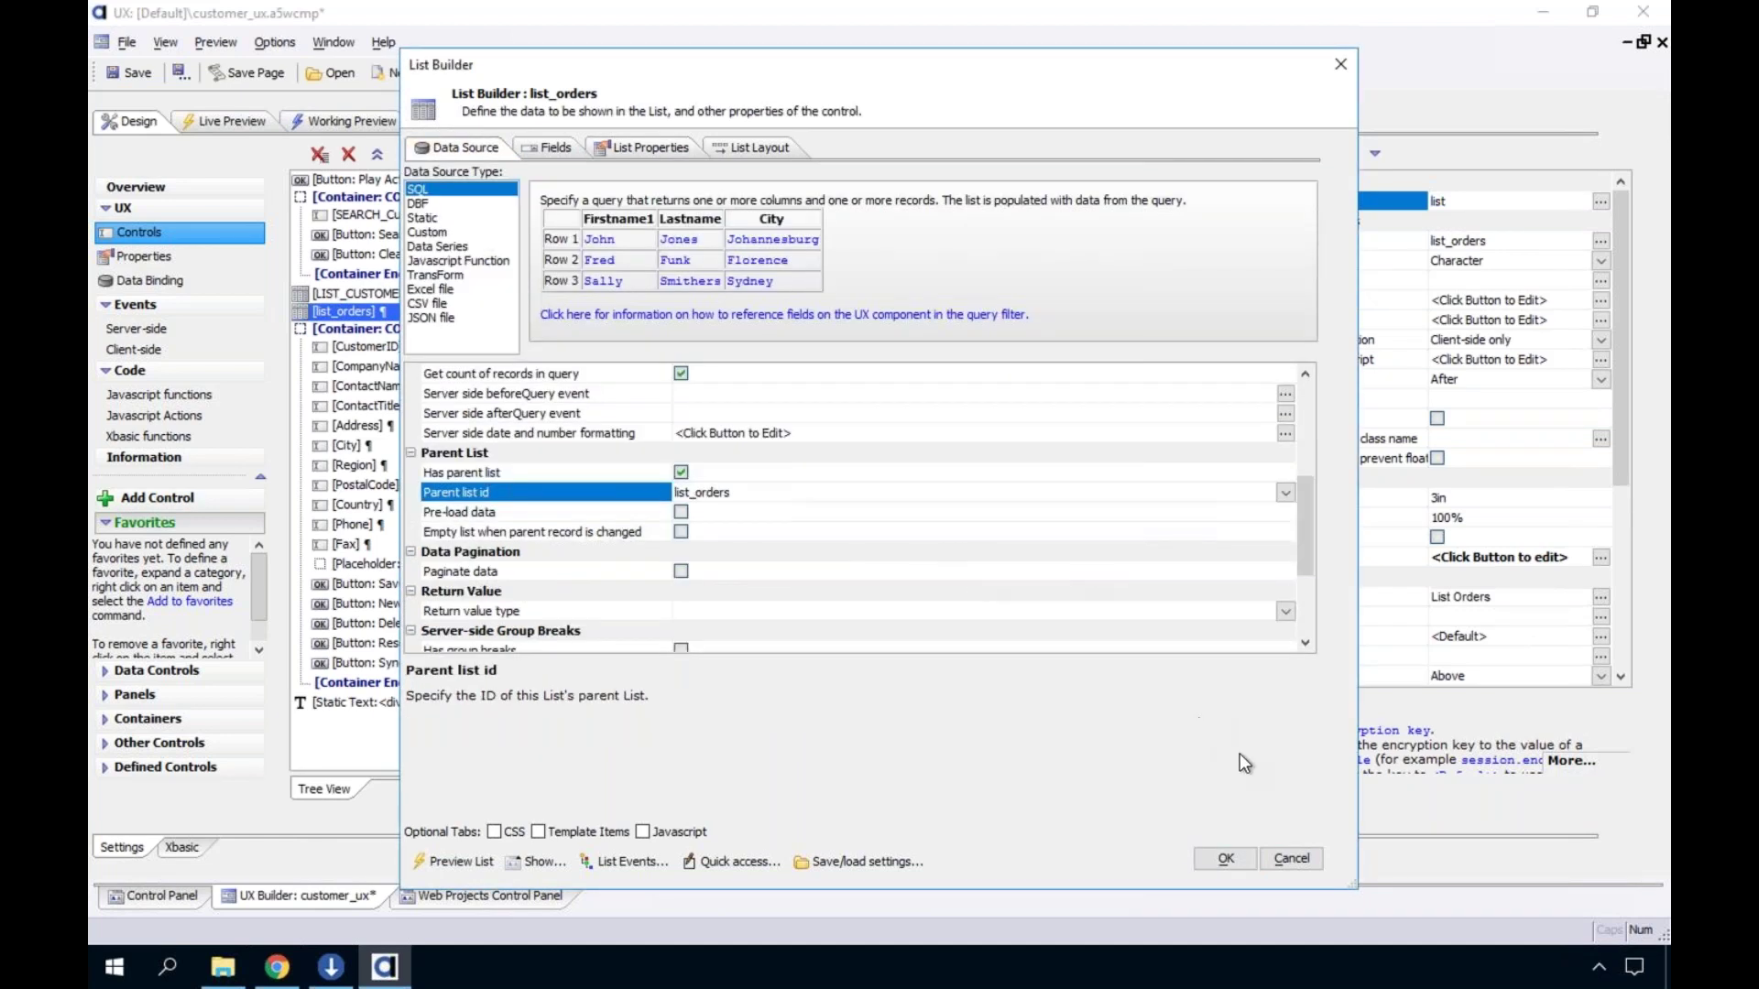
pyautogui.click(1293, 859)
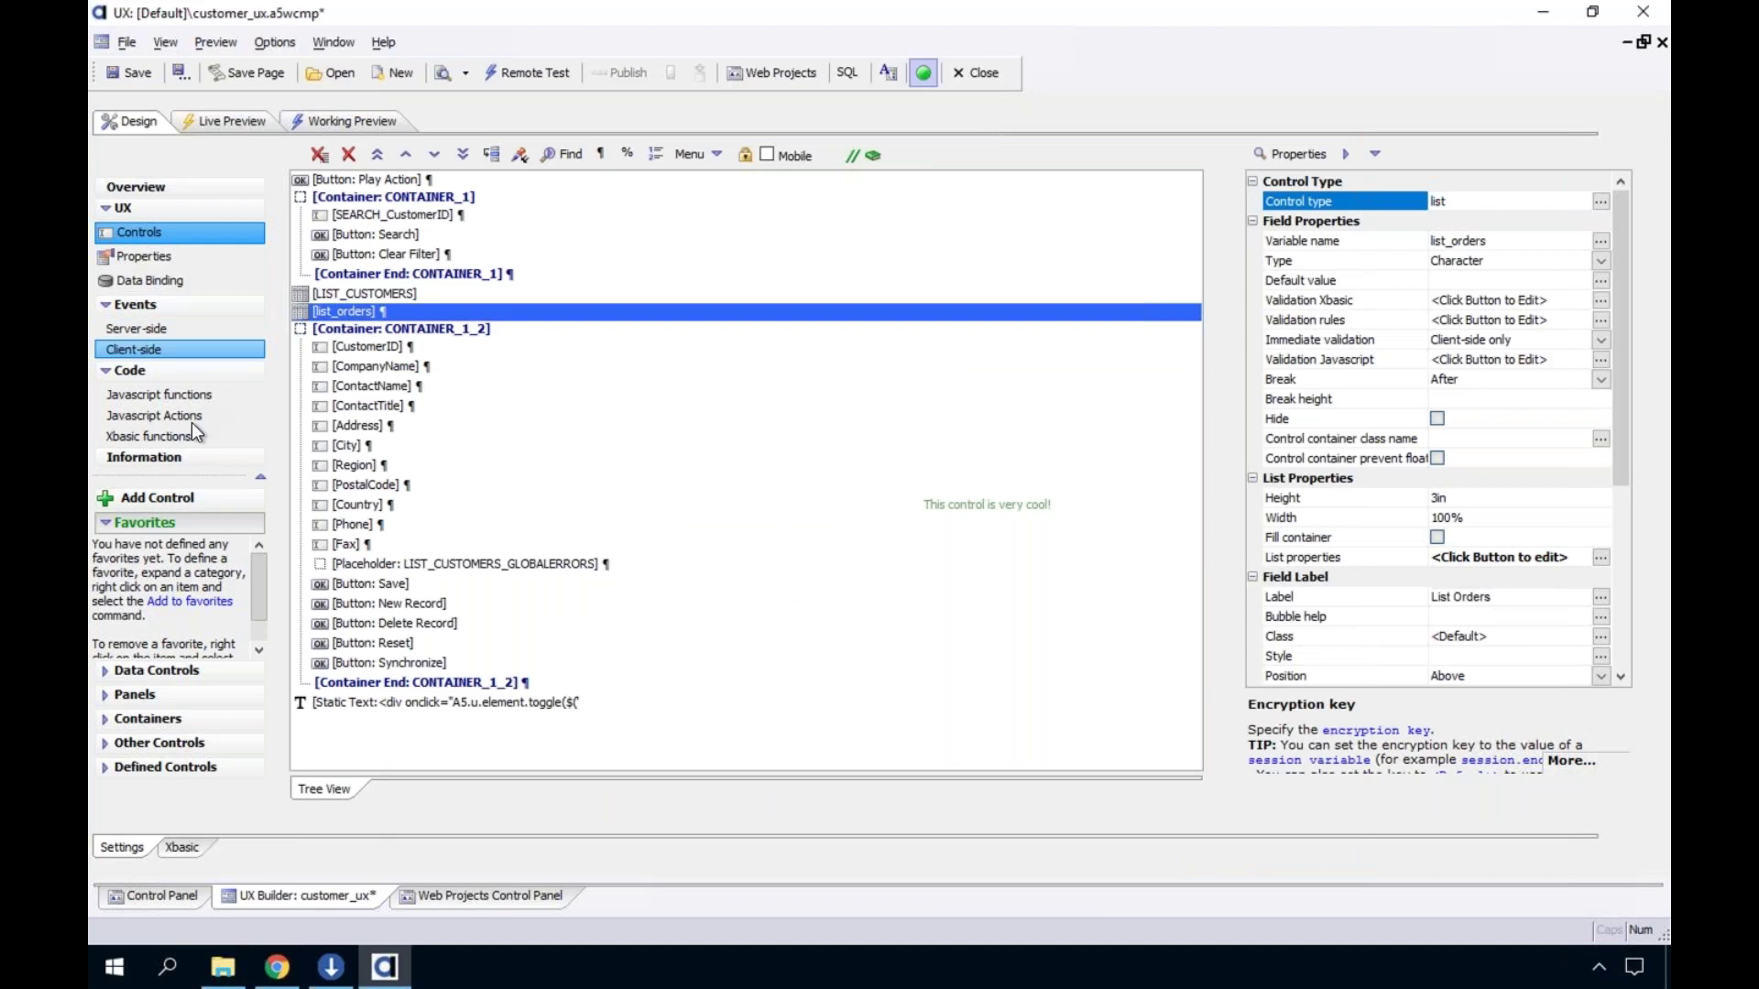
# Create a new Javascript Action named refresh_list
pyautogui.click(195, 420)
pyautogui.click(568, 632)
pyautogui.write('updat')
pyautogui.press('BackSpace')
pyautogui.press('BackSpace')
pyautogui.press('BackSpace')
pyautogui.press('BackSpace')
pyautogui.press('BackSpace')
pyautogui.write('refresh_list')
pyautogui.click(1085, 527)
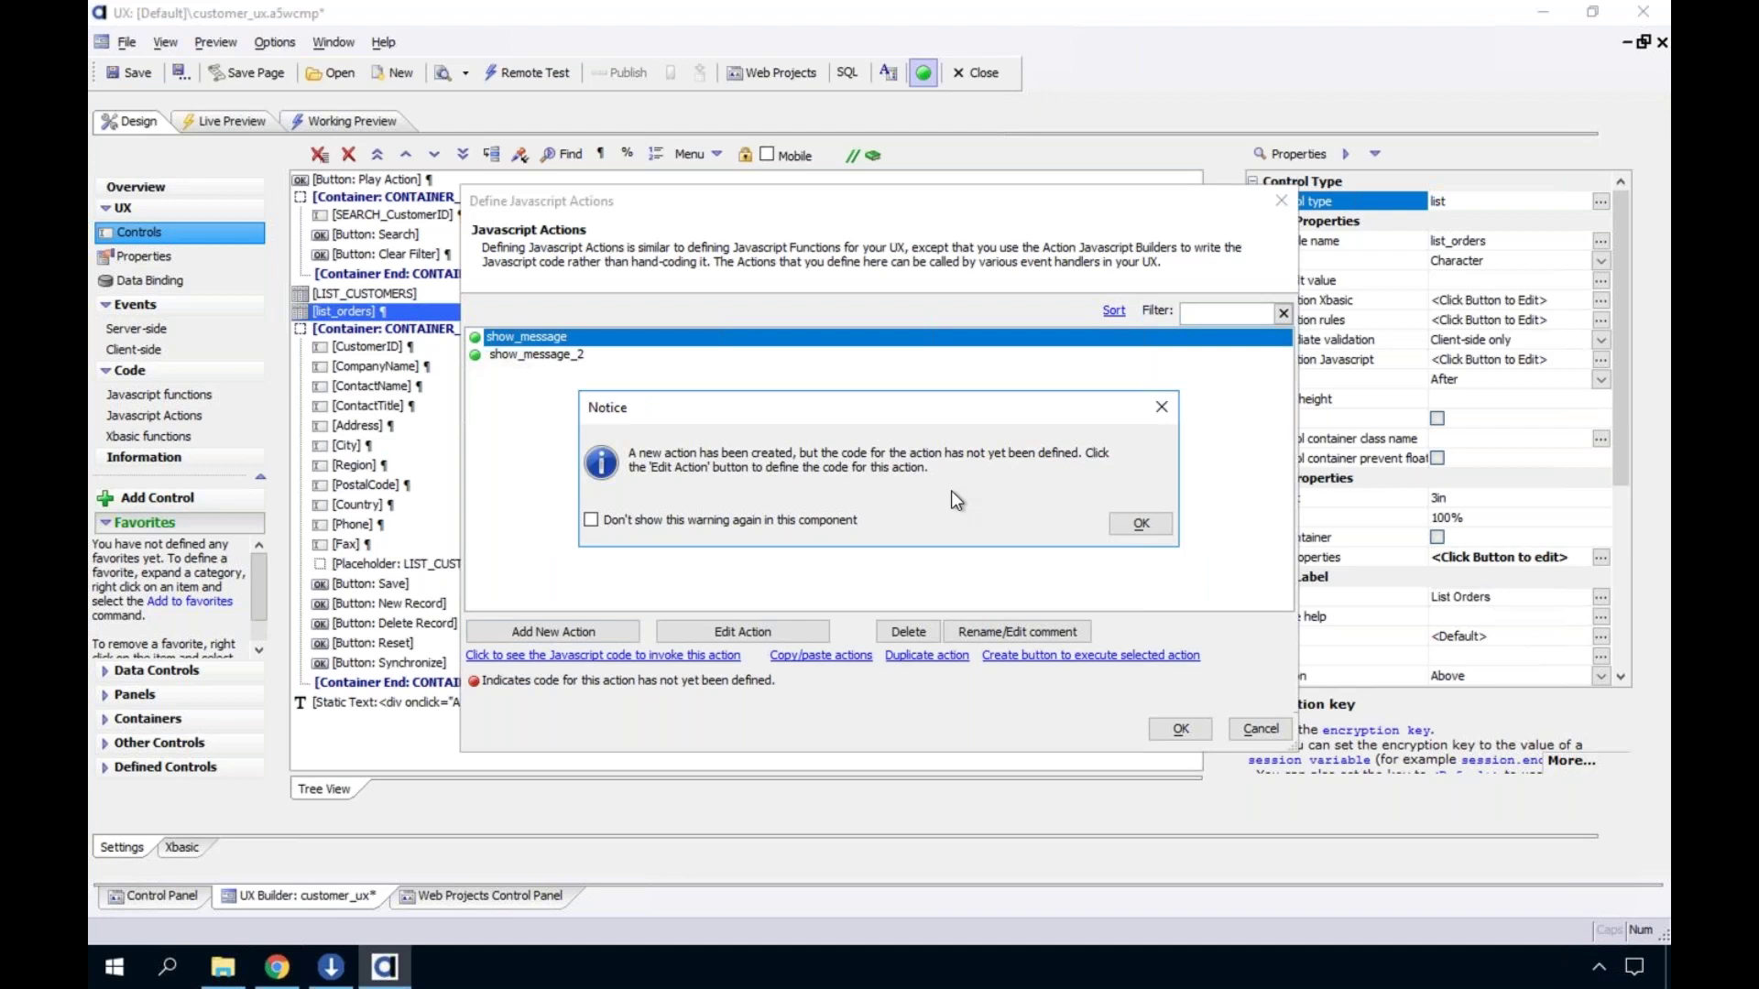
pyautogui.press('Return')
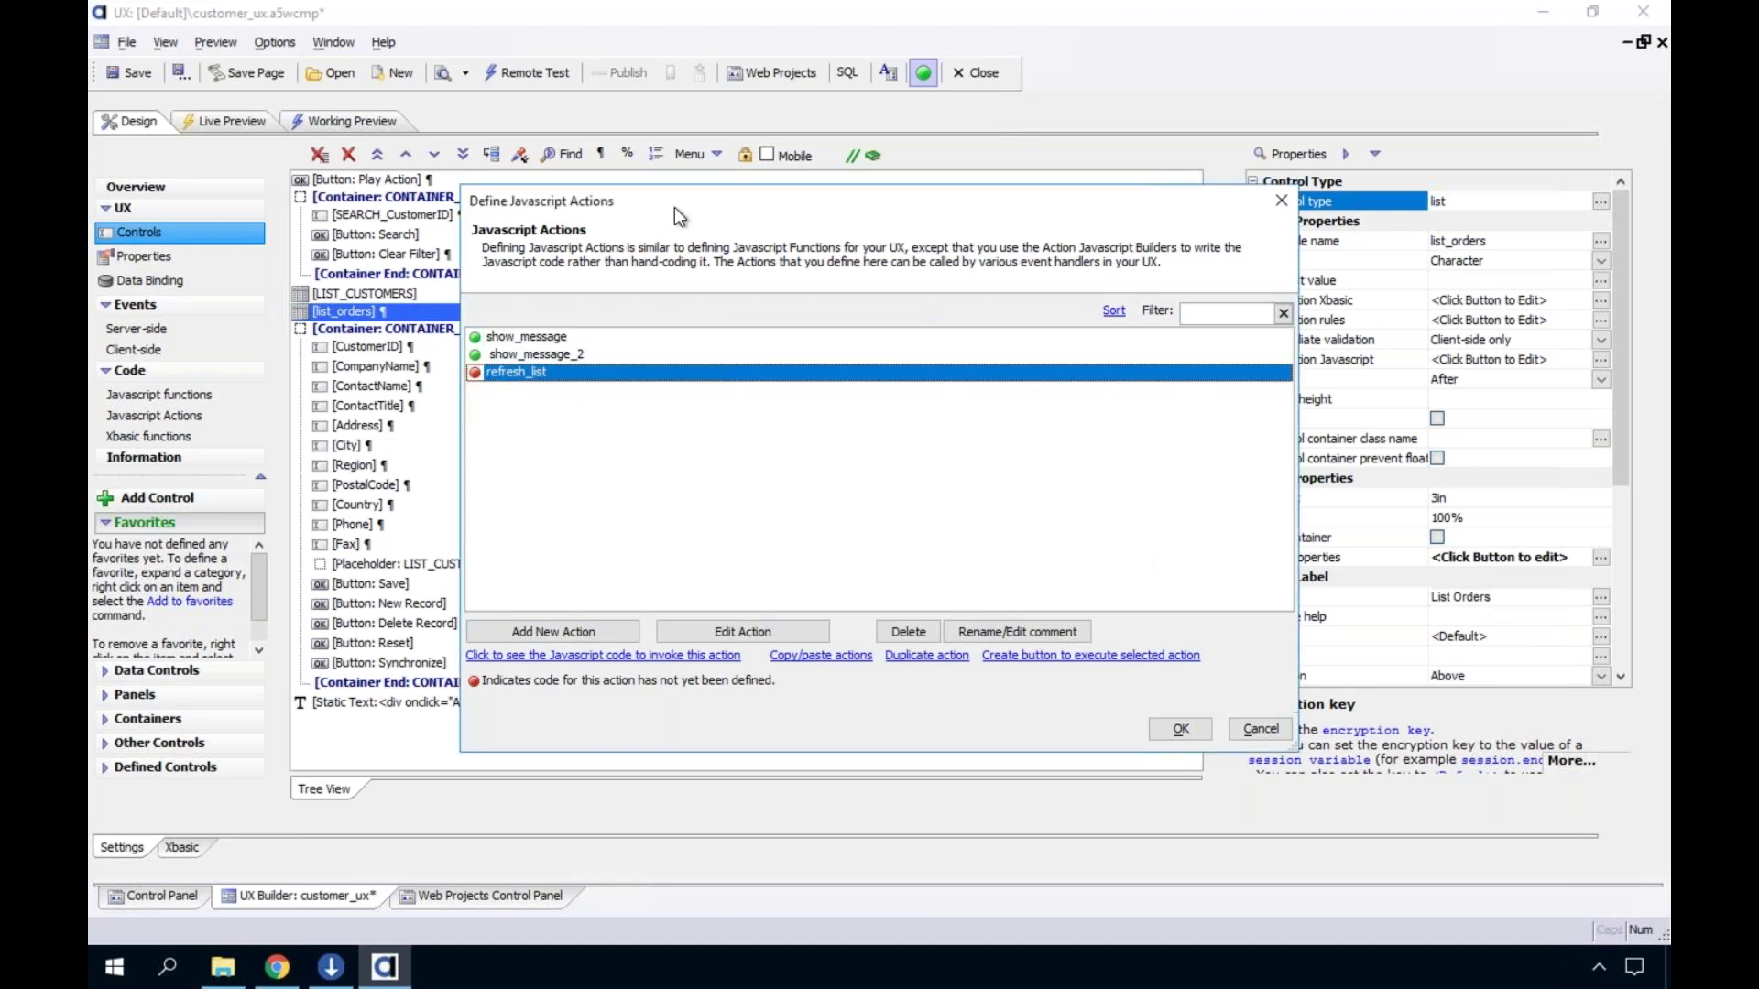
# Add a List Control Actions action to the refresh_list Javascript Action
pyautogui.doubleClick(472, 371)
pyautogui.click(663, 256)
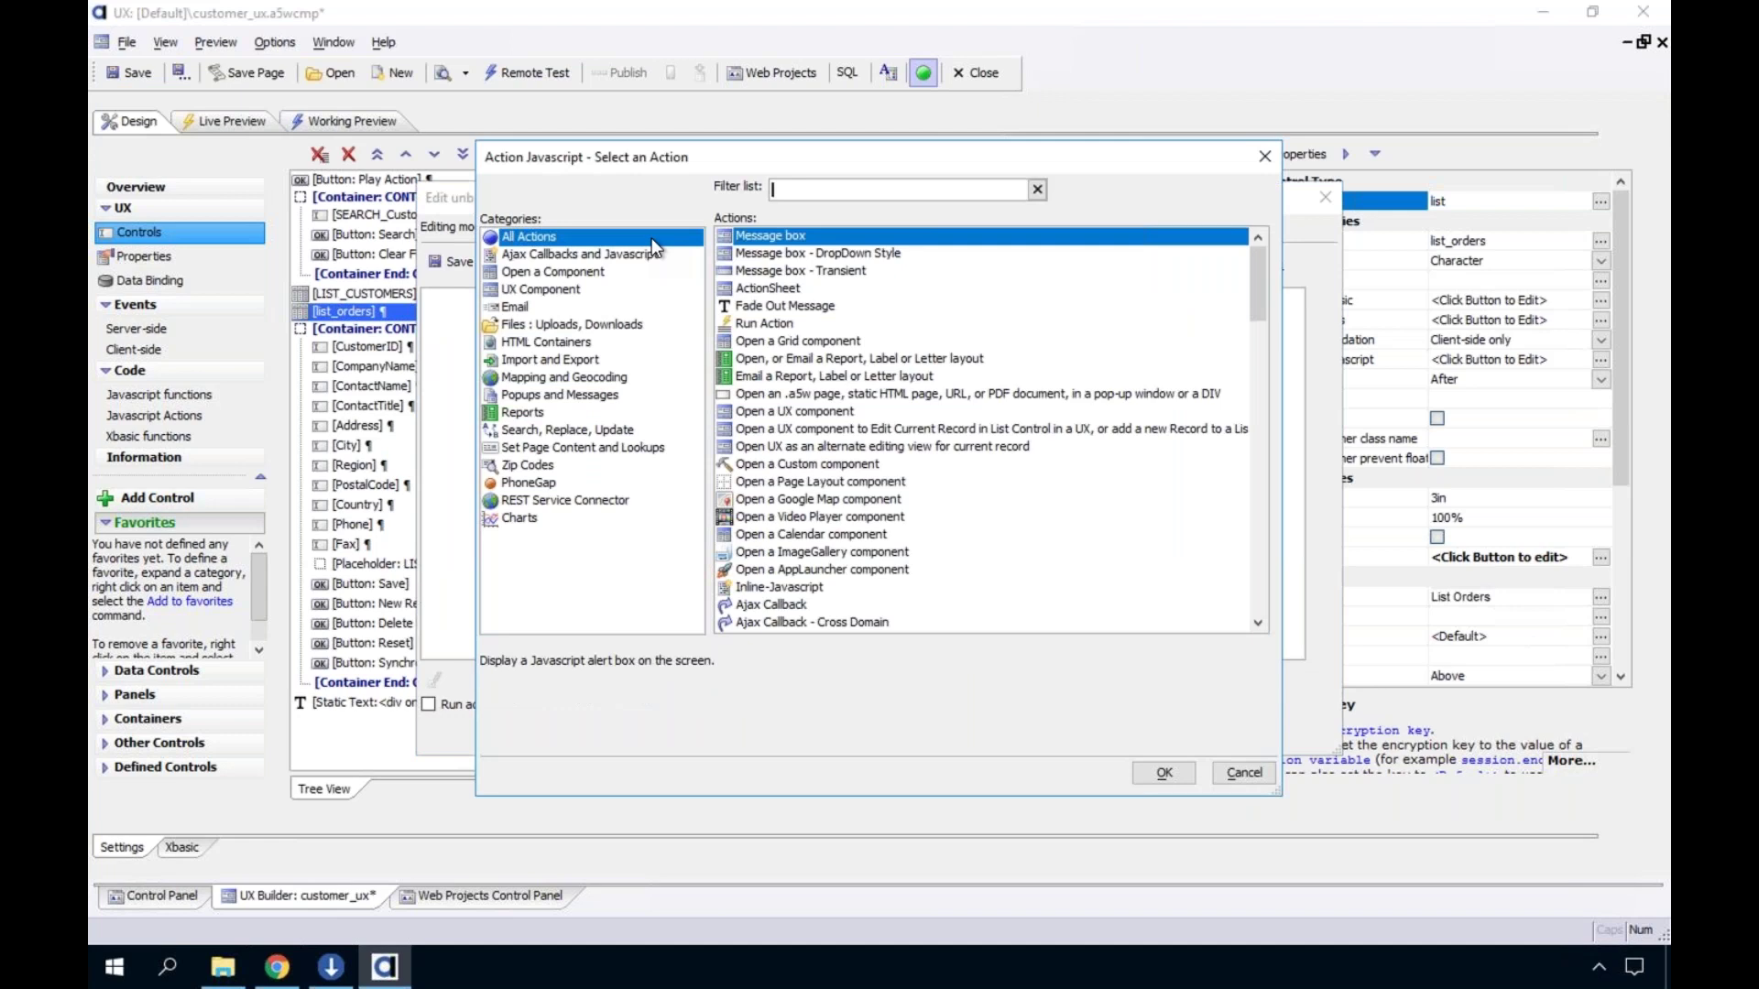
pyautogui.write('list')
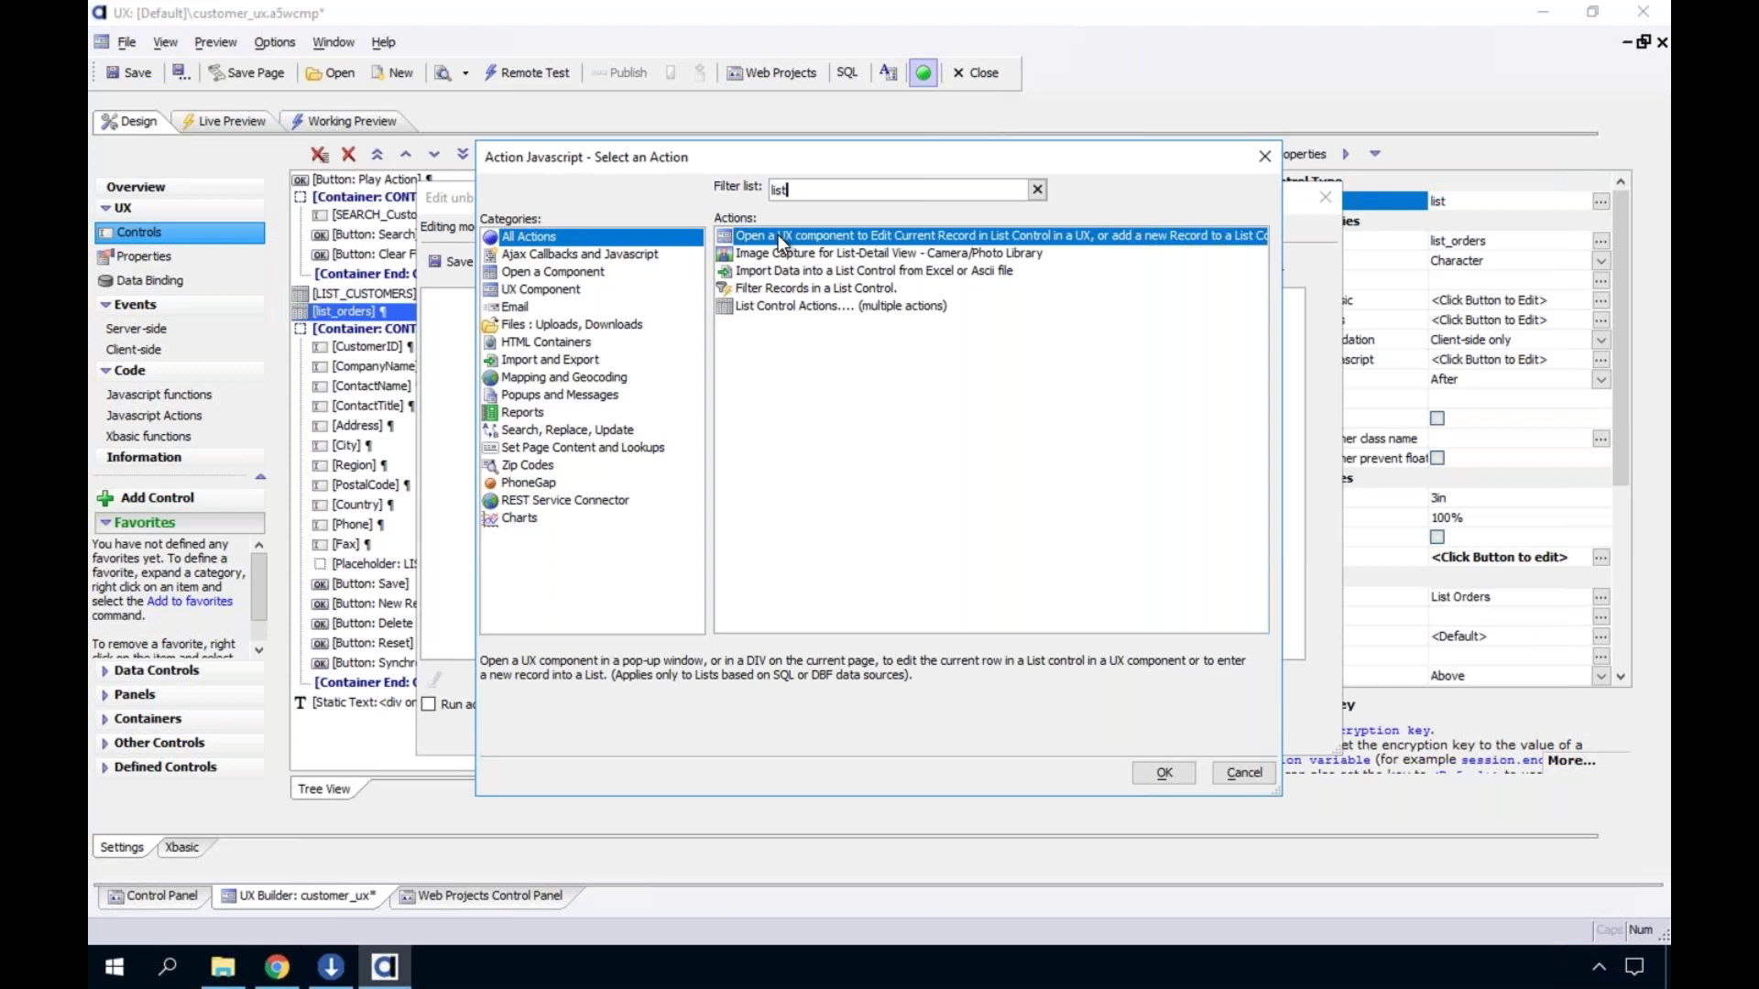
pyautogui.click(775, 309)
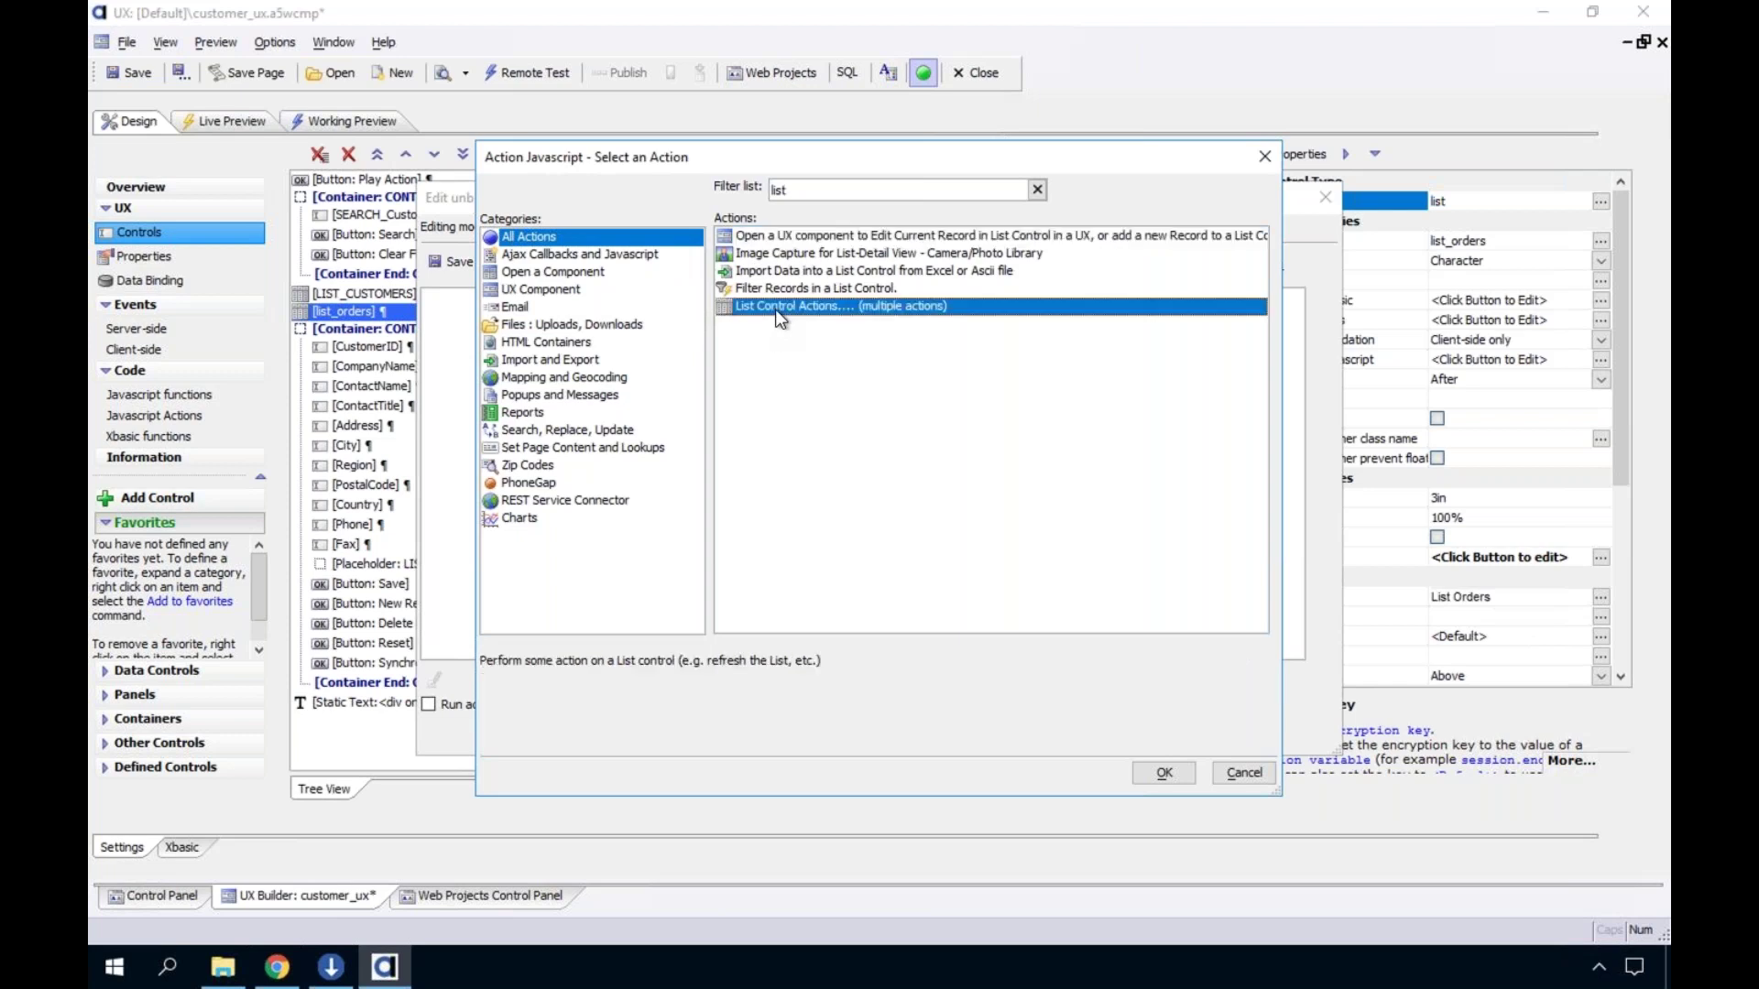
pyautogui.doubleClick(775, 309)
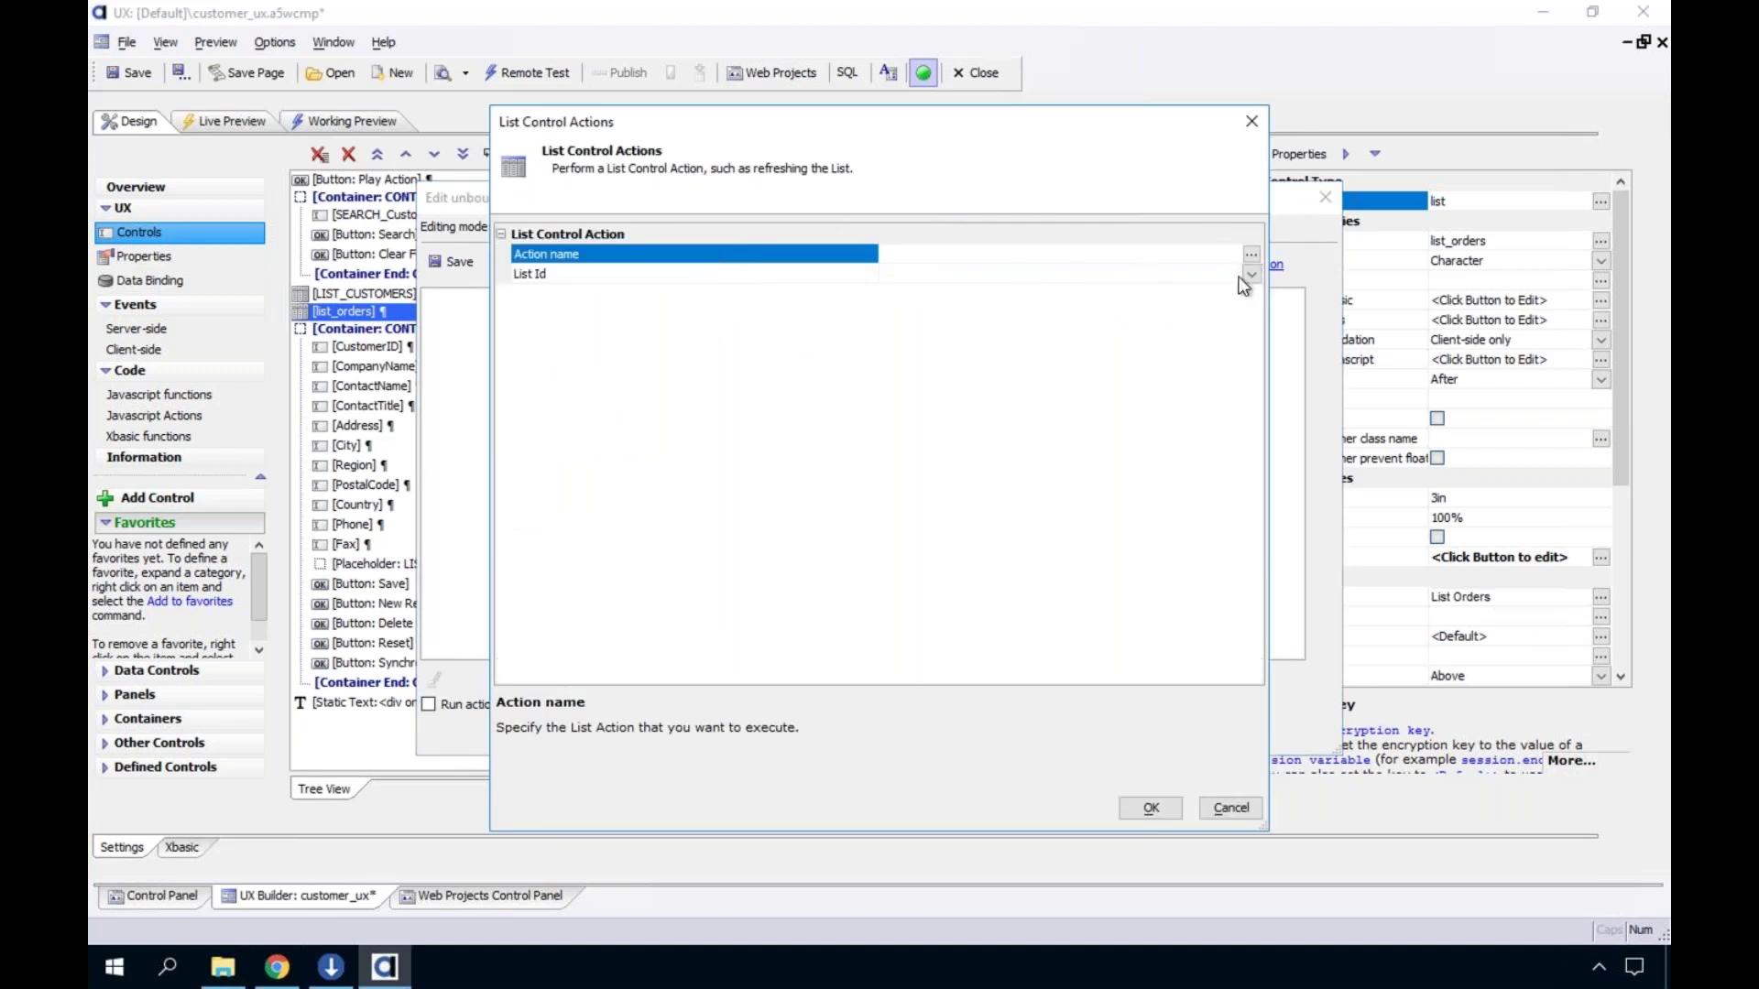
# Choose Refresh Data as the list control action to perform
pyautogui.click(1250, 261)
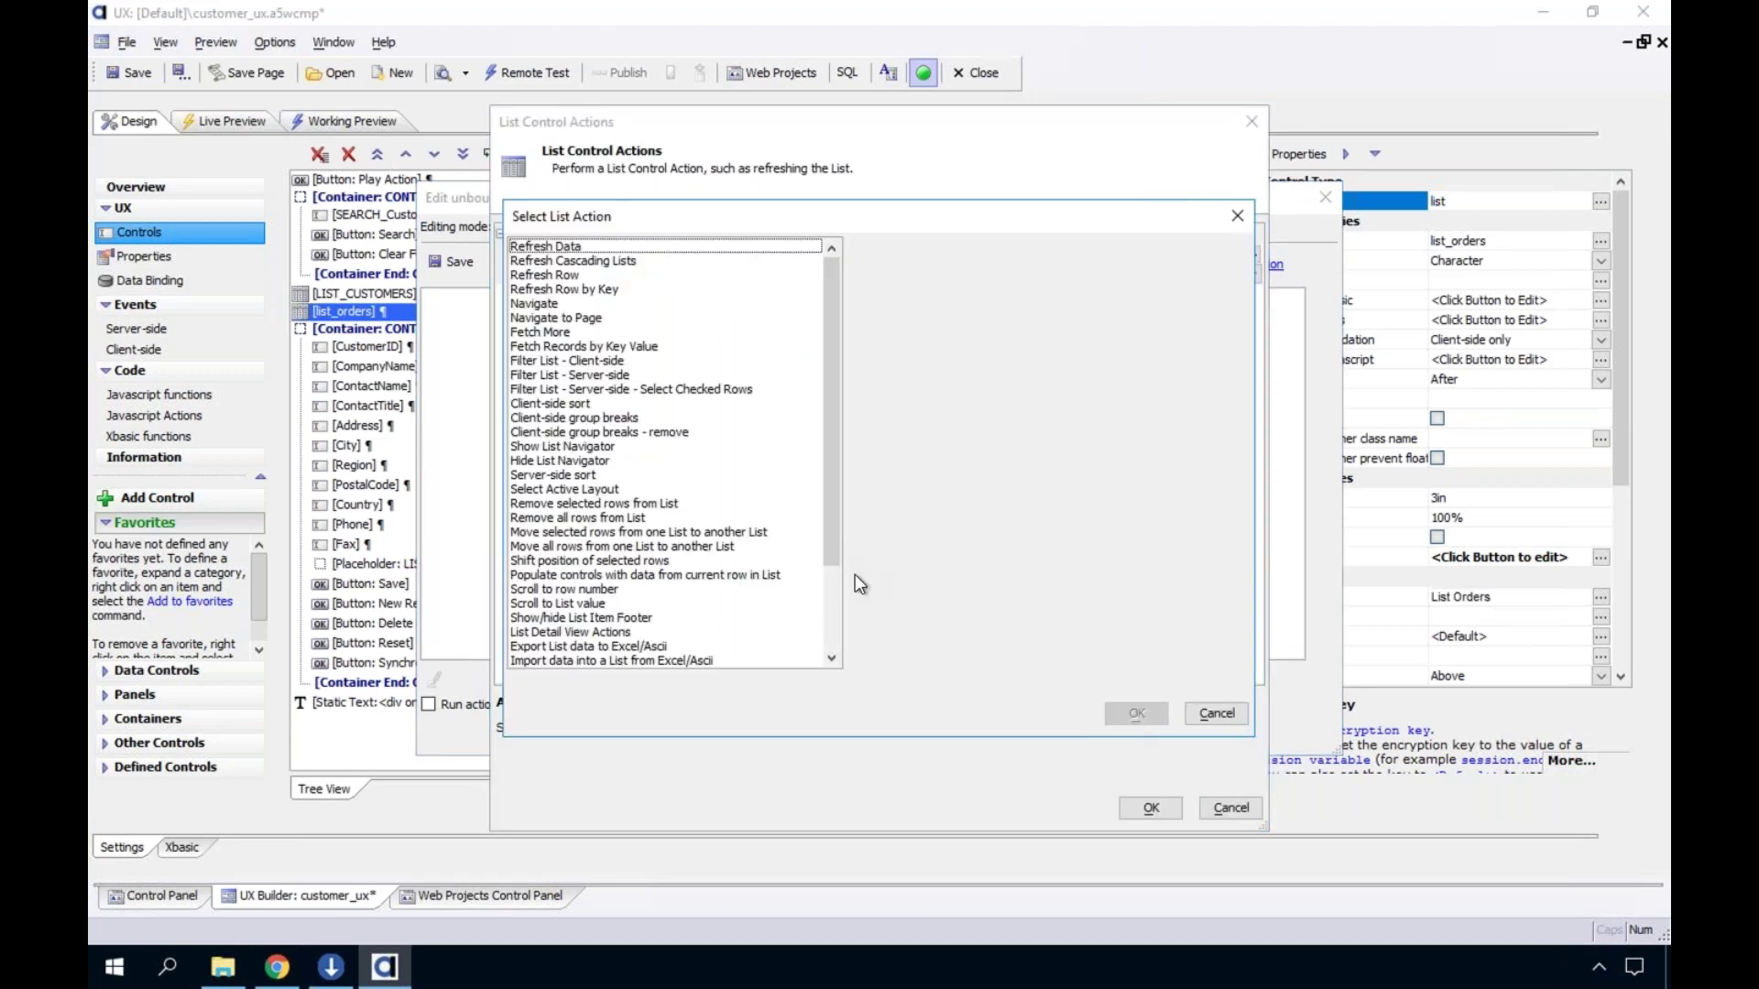
pyautogui.scroll(-3, 663, 366)
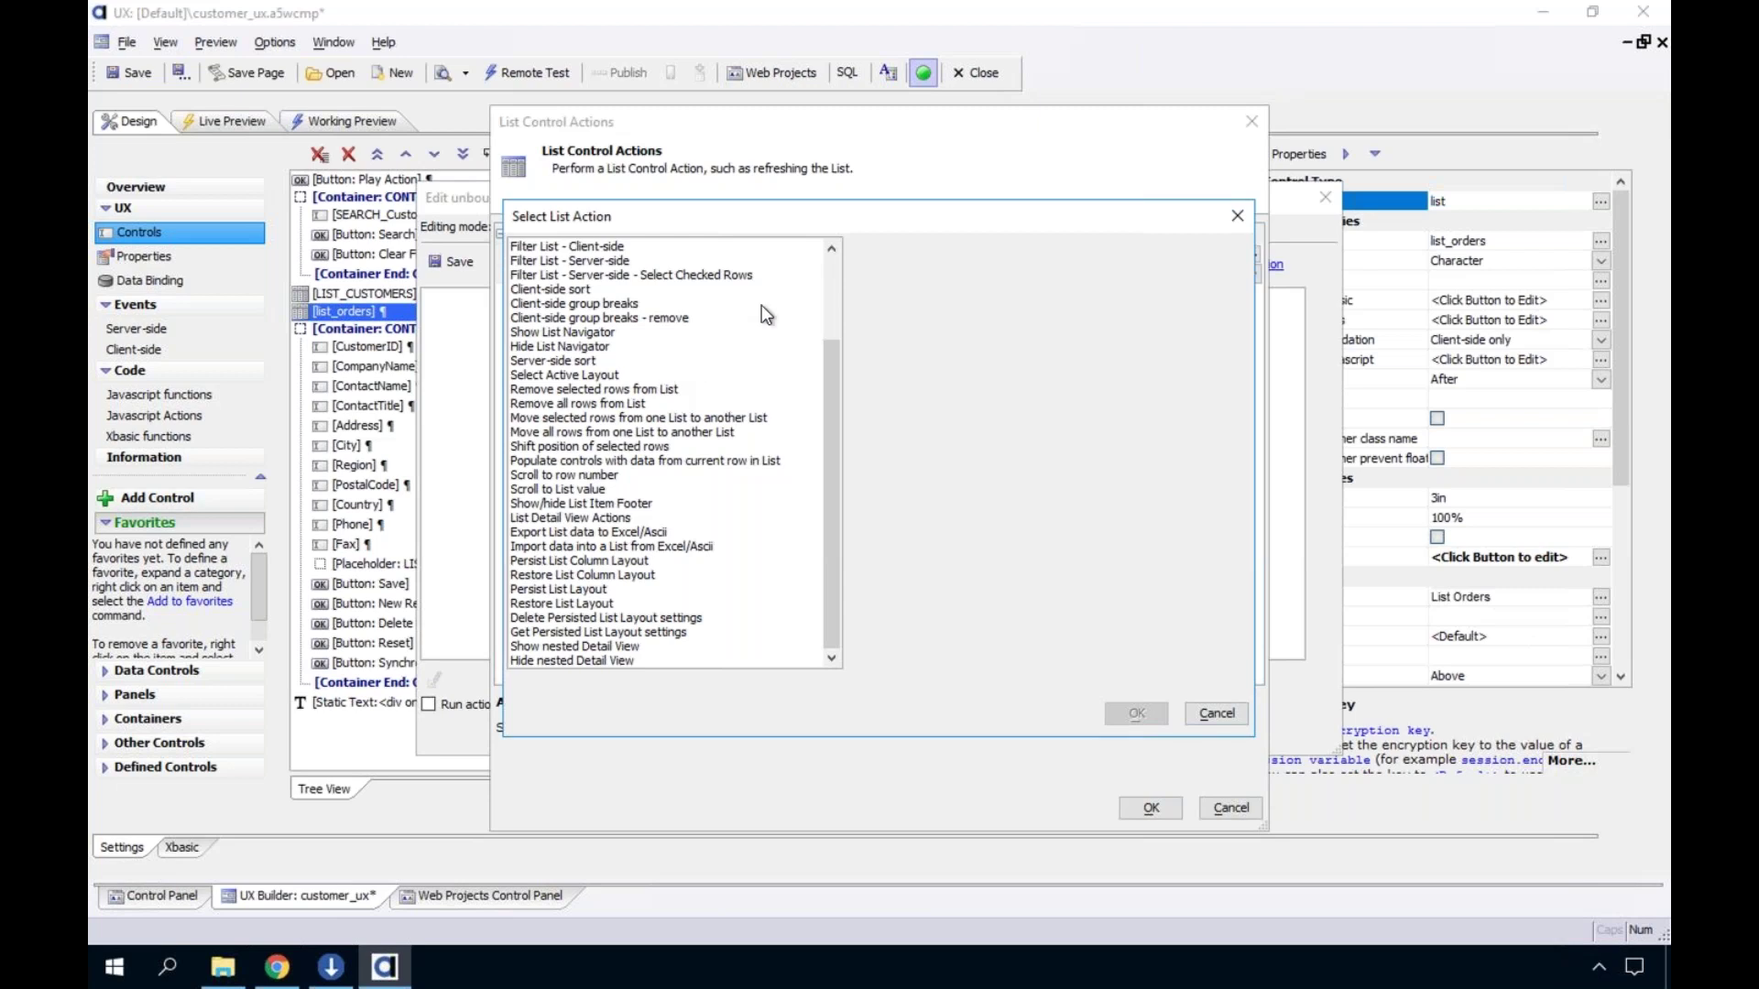
pyautogui.click(833, 275)
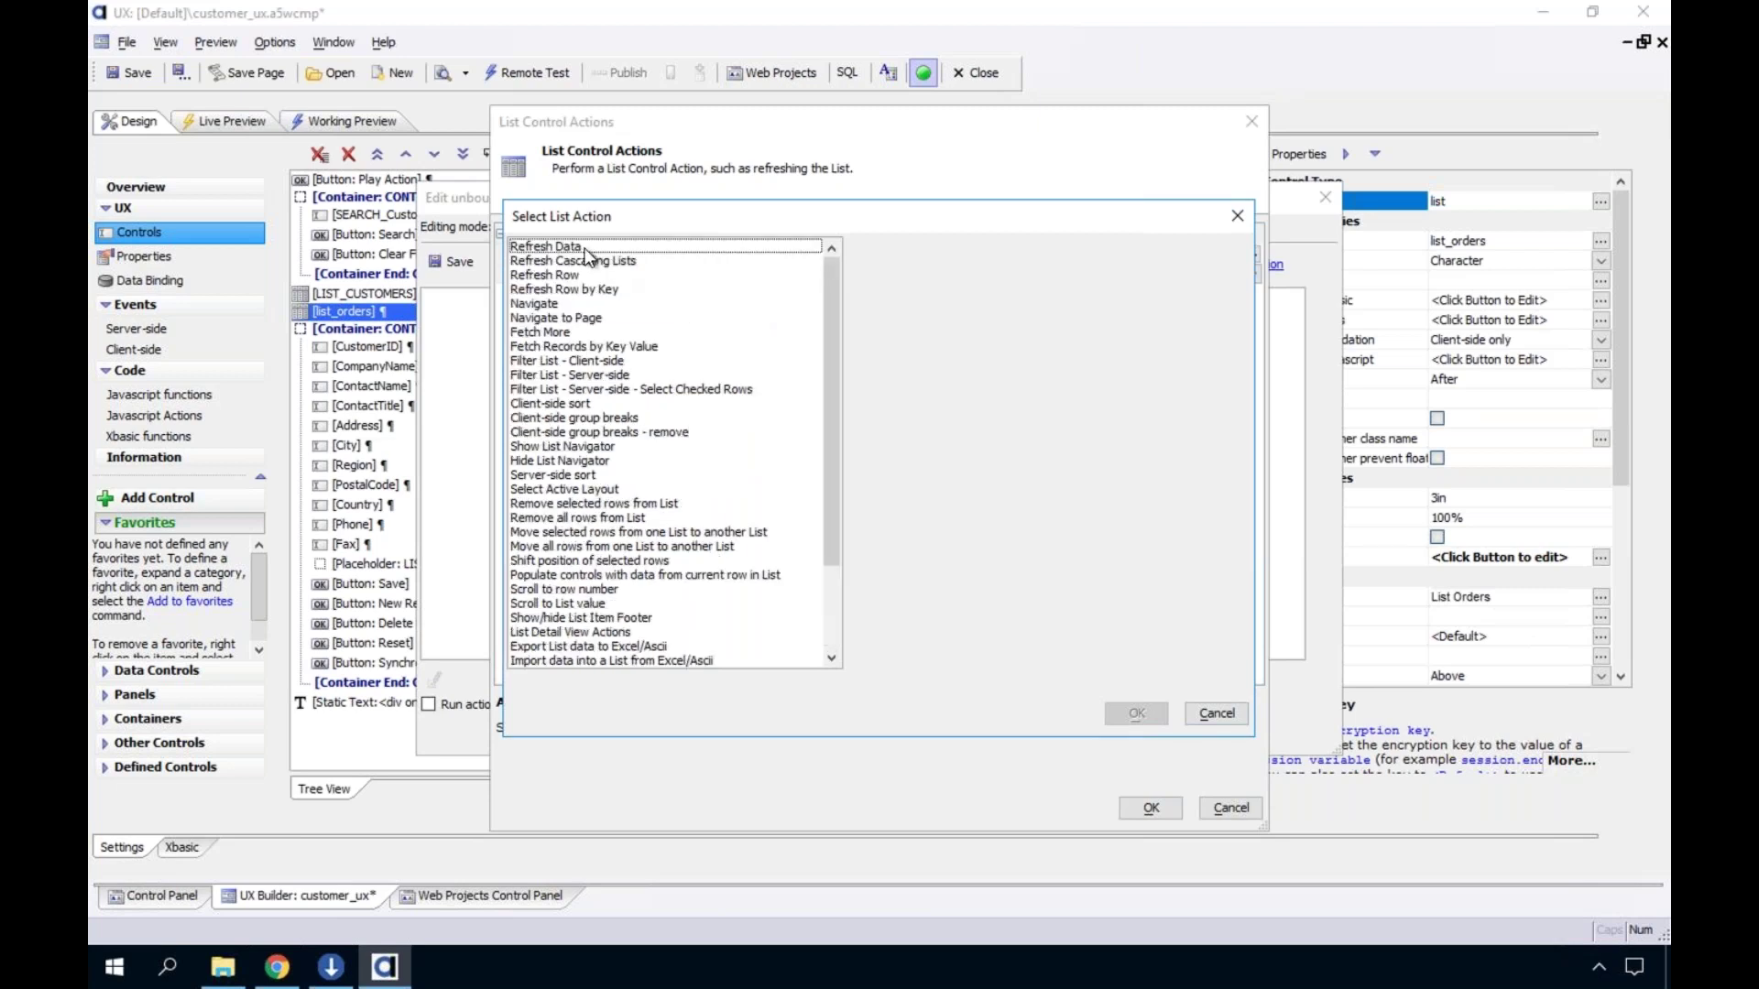
pyautogui.click(587, 248)
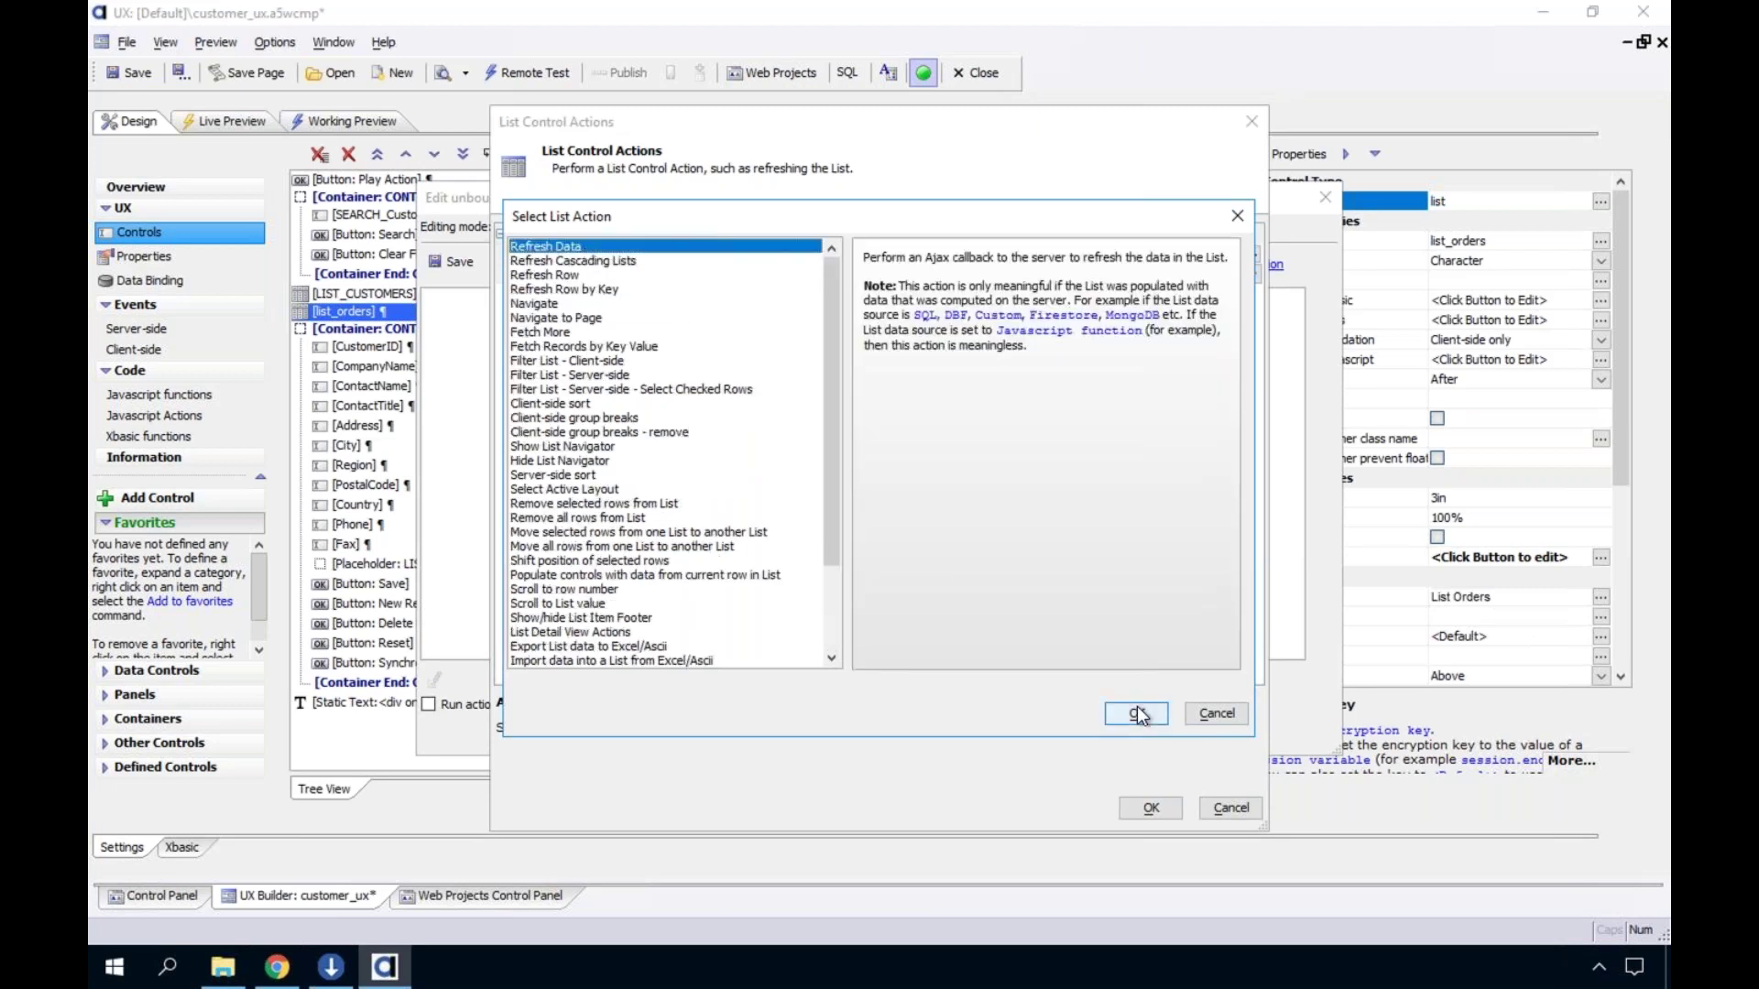
pyautogui.click(1137, 711)
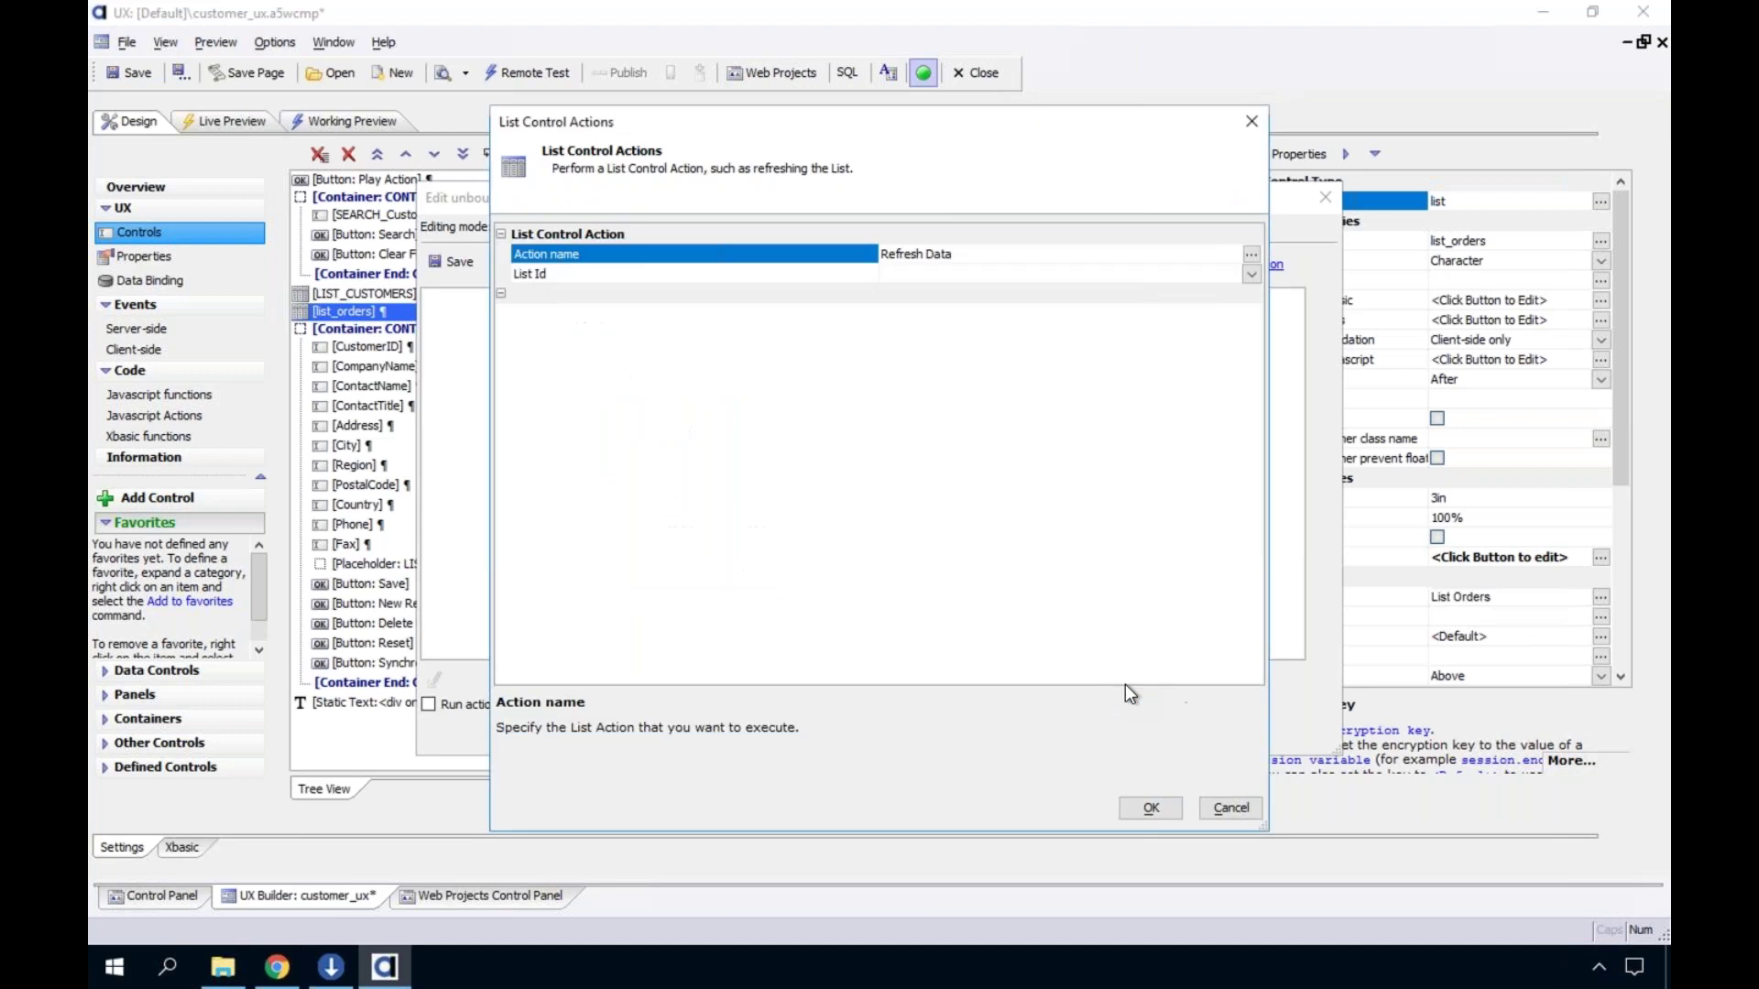
# Target the Refresh Data action at list_orders, and save it without a comment
pyautogui.click(1248, 275)
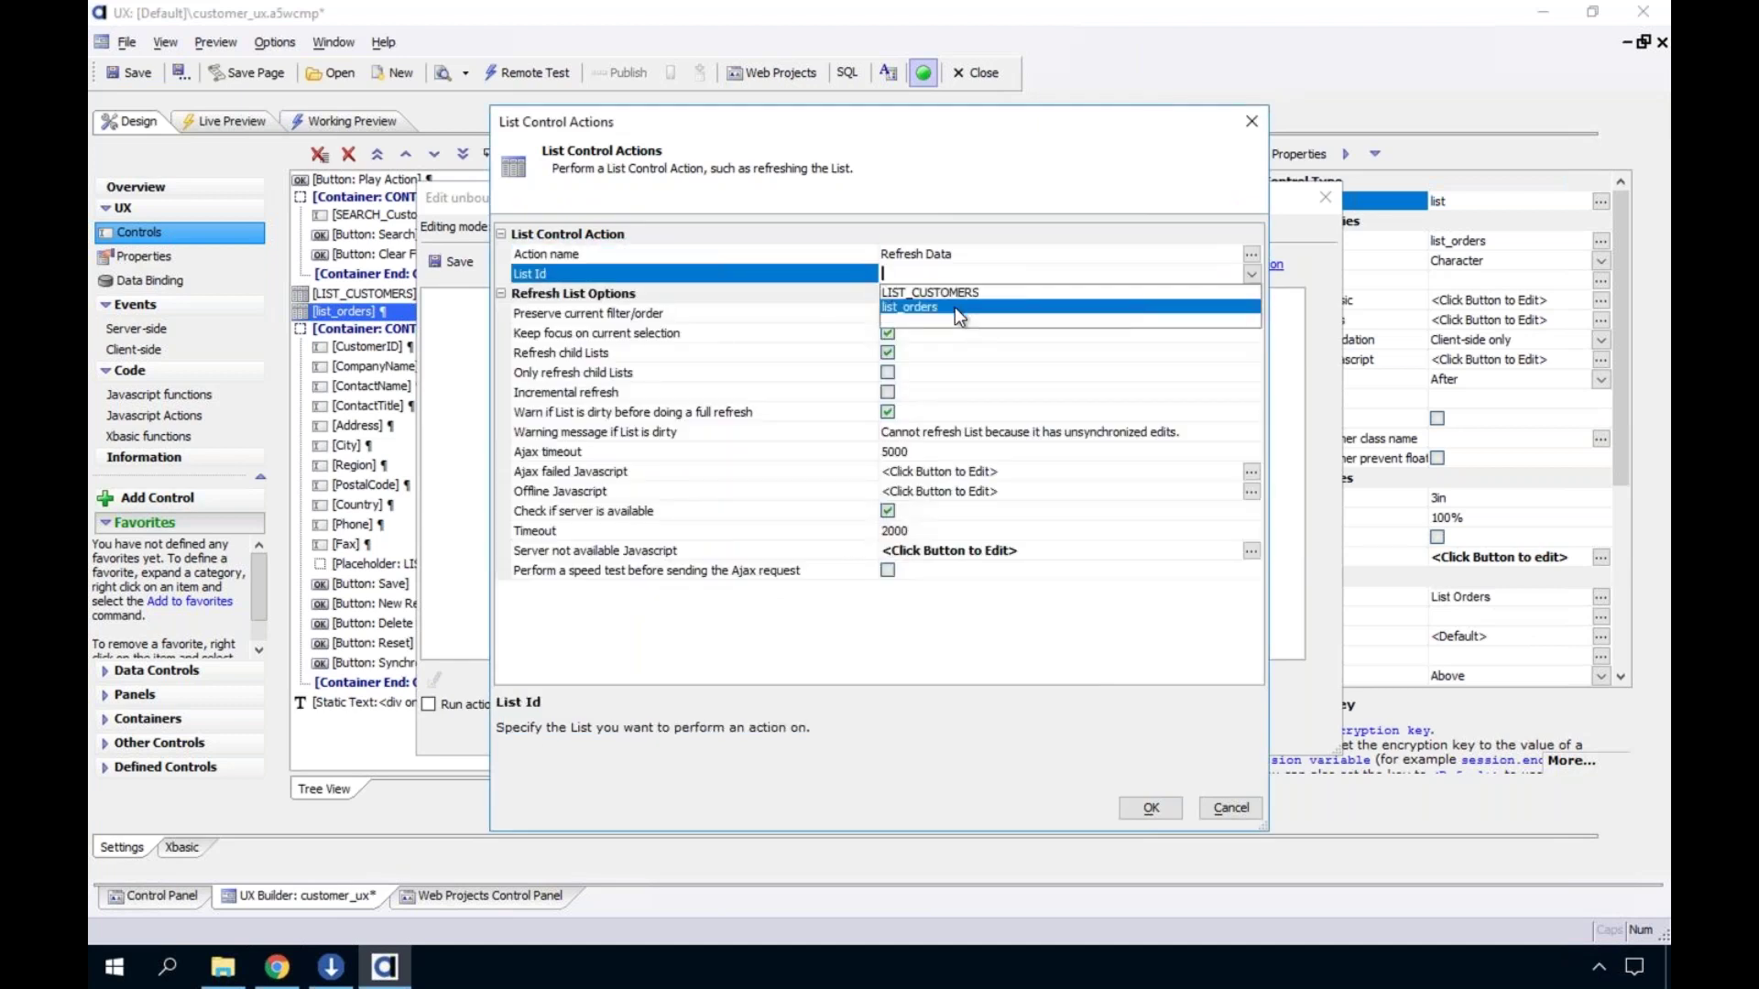
pyautogui.click(955, 306)
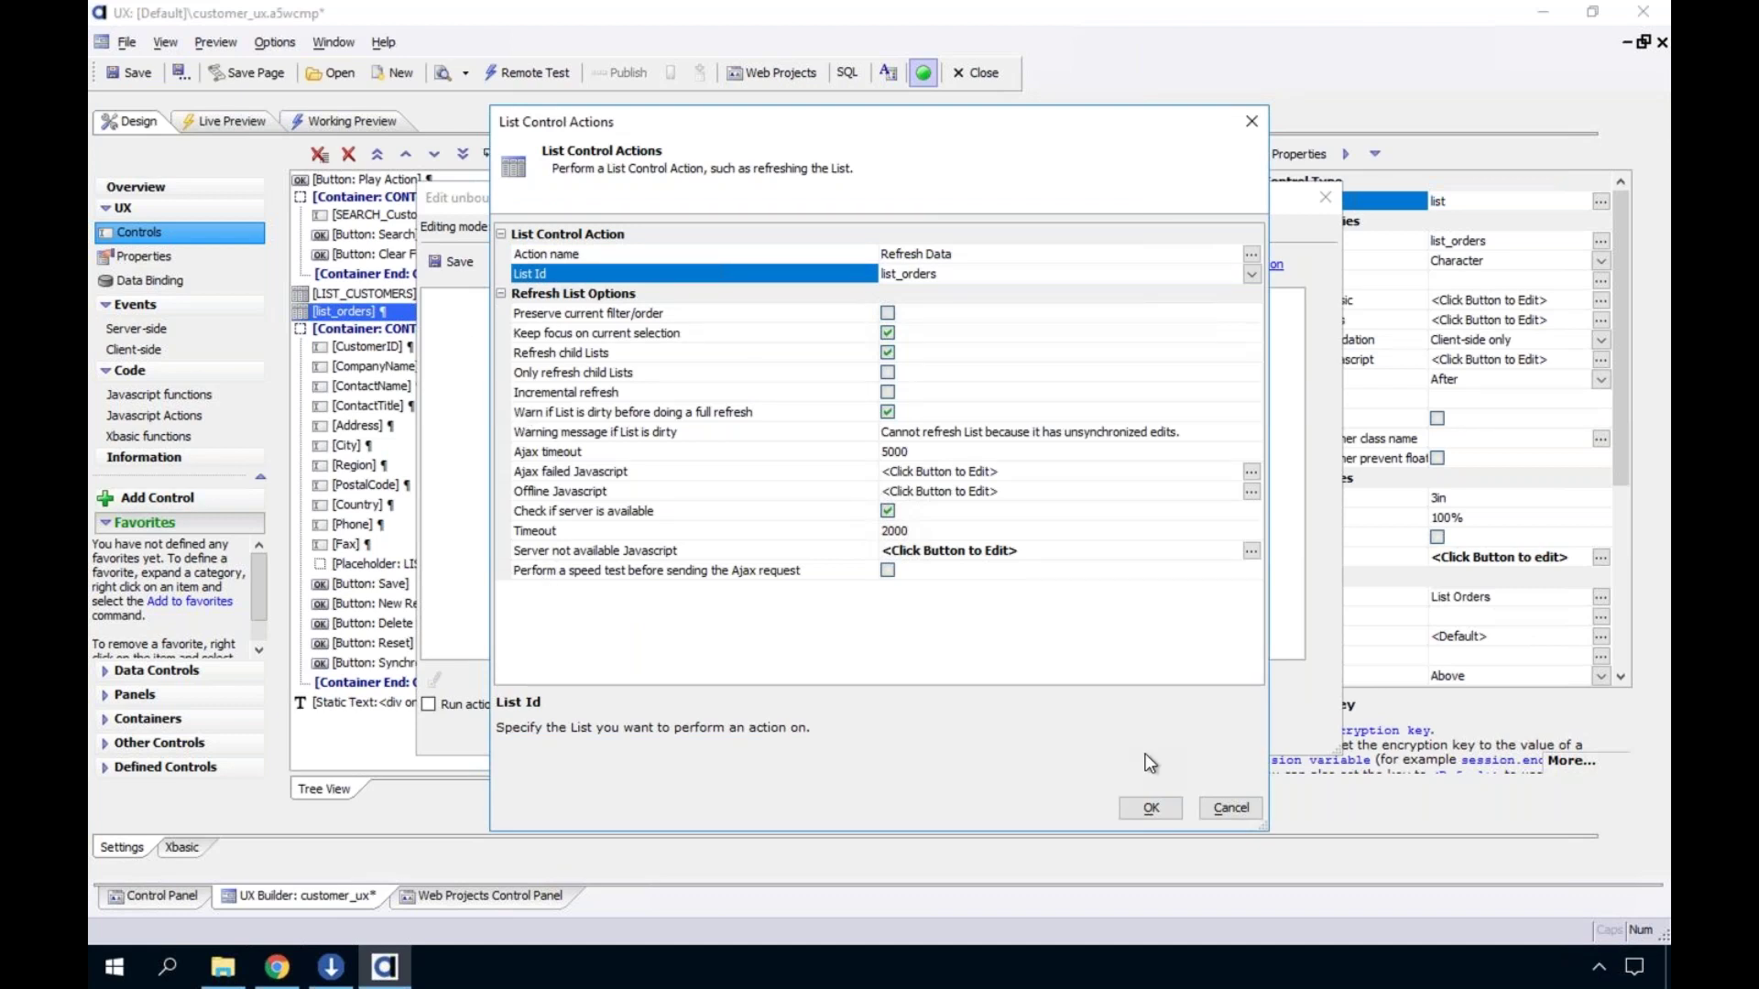
pyautogui.click(1151, 809)
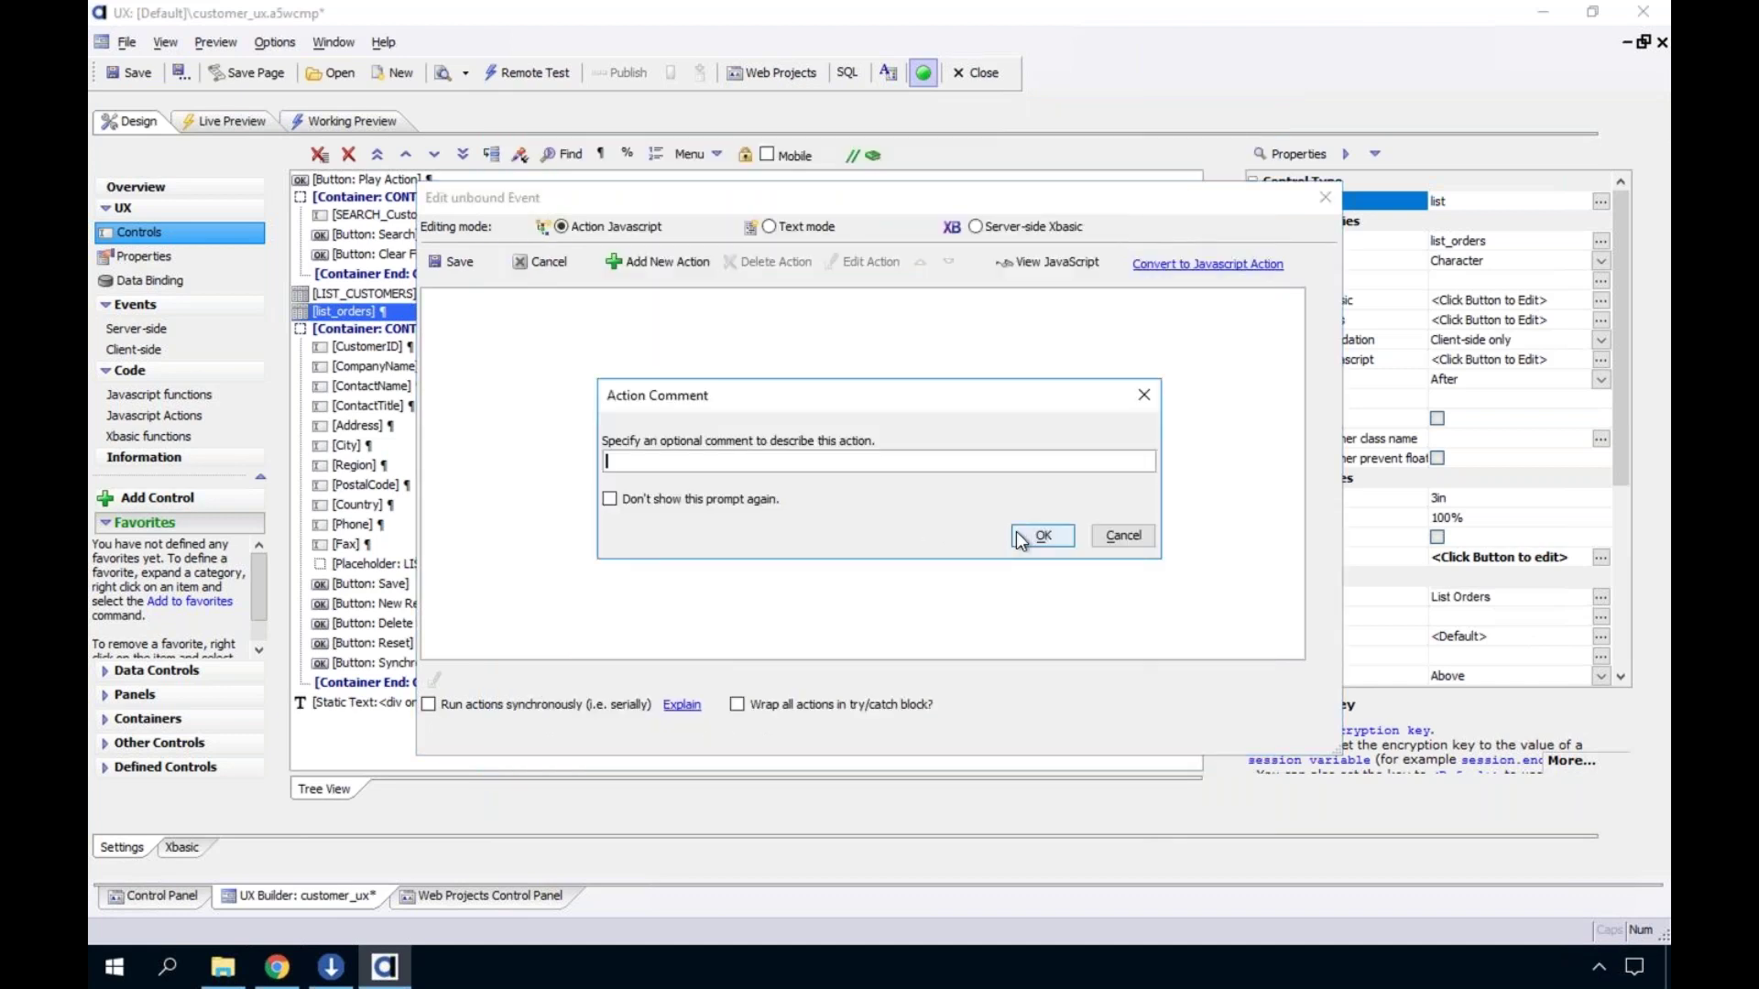
pyautogui.click(1026, 541)
pyautogui.click(430, 265)
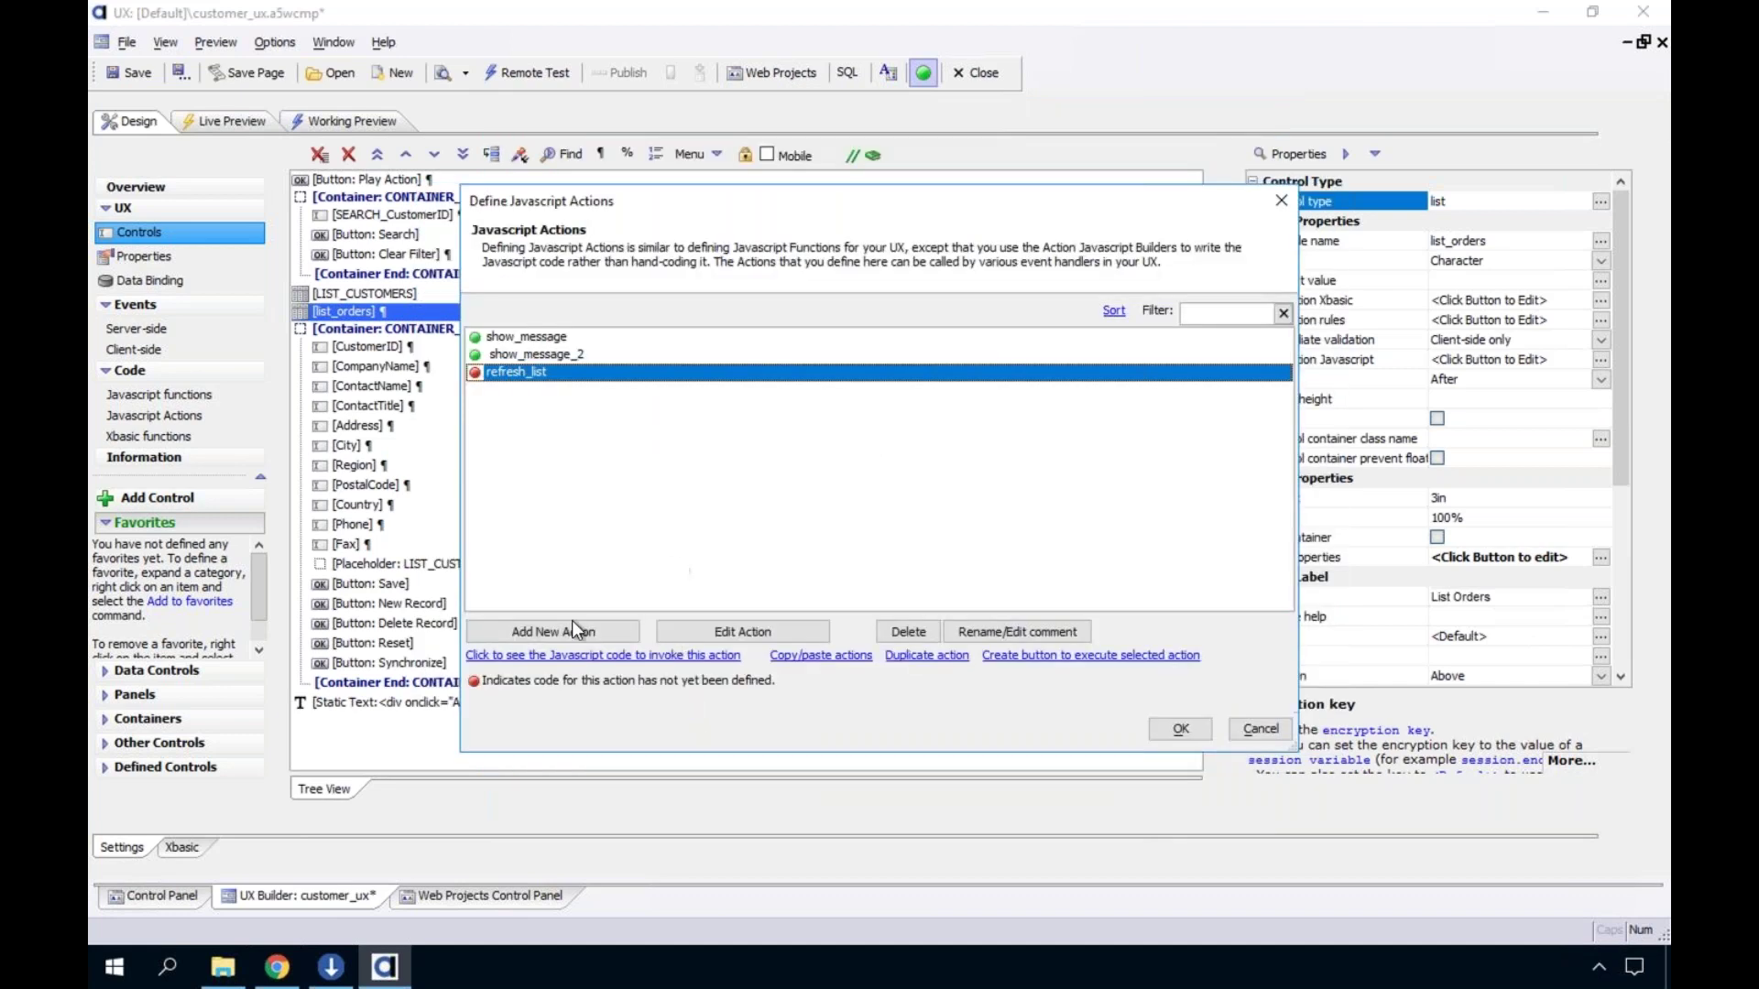
# Copy the Javascript code that invokes refresh_list, and accept the Javascript Actions definitions
pyautogui.click(556, 655)
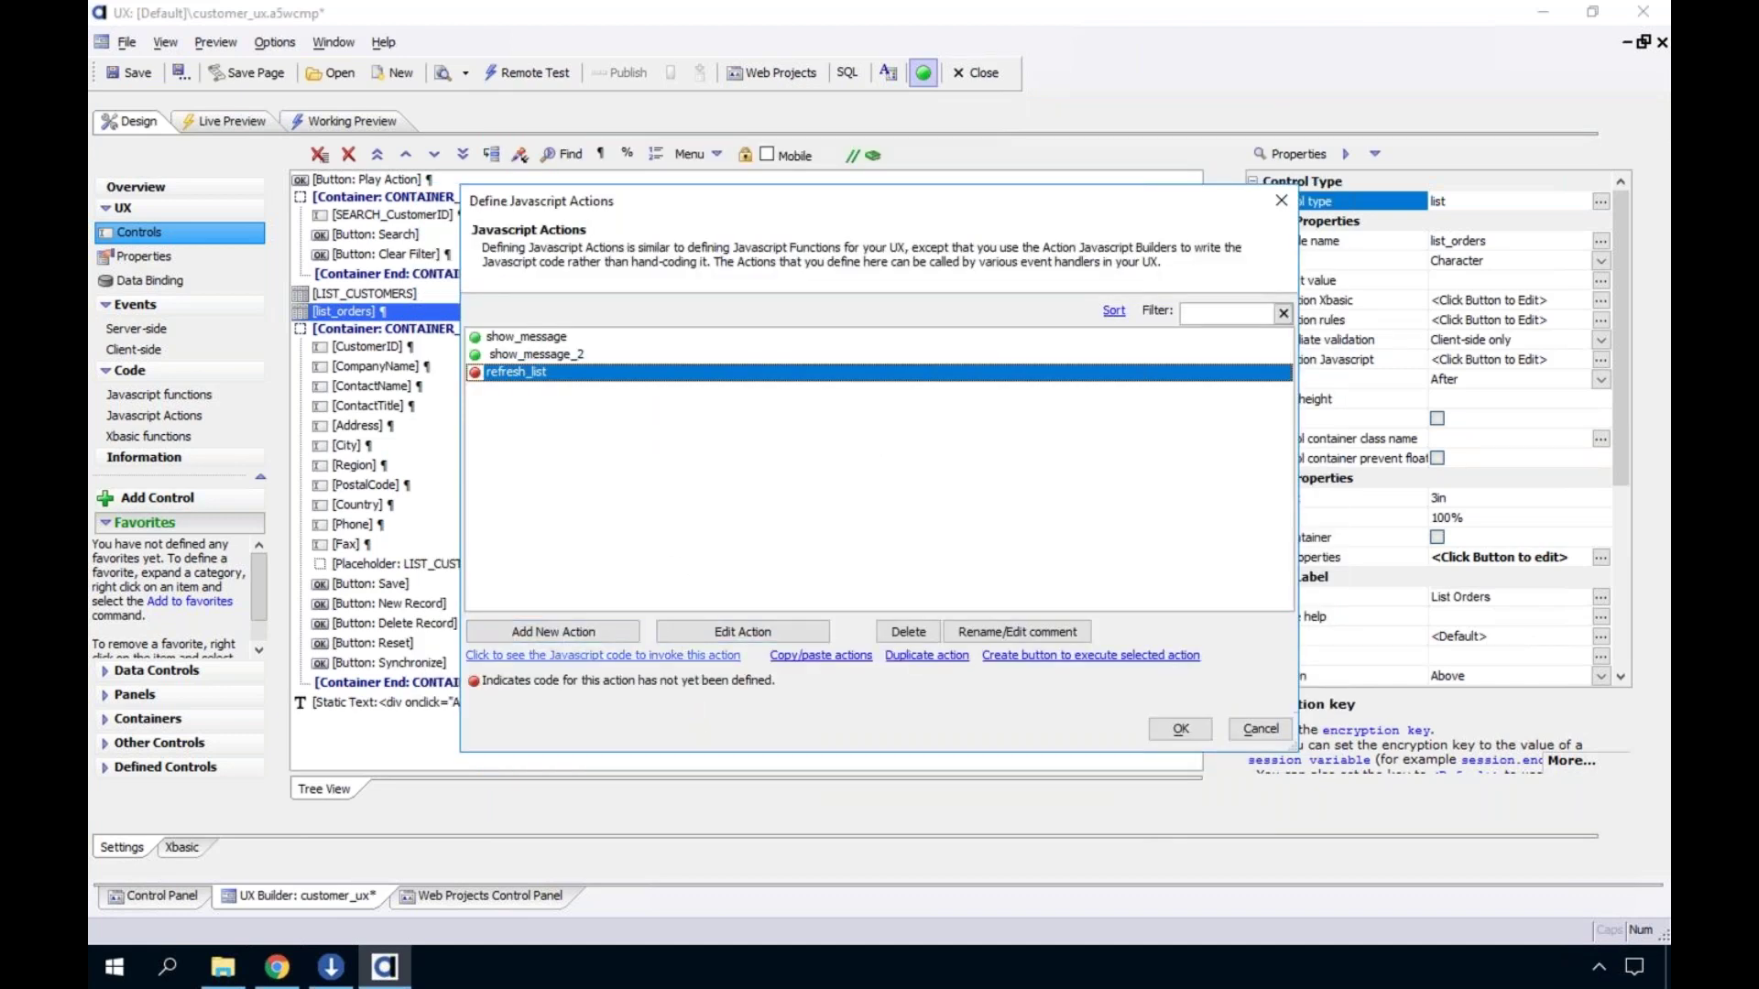
pyautogui.click(610, 654)
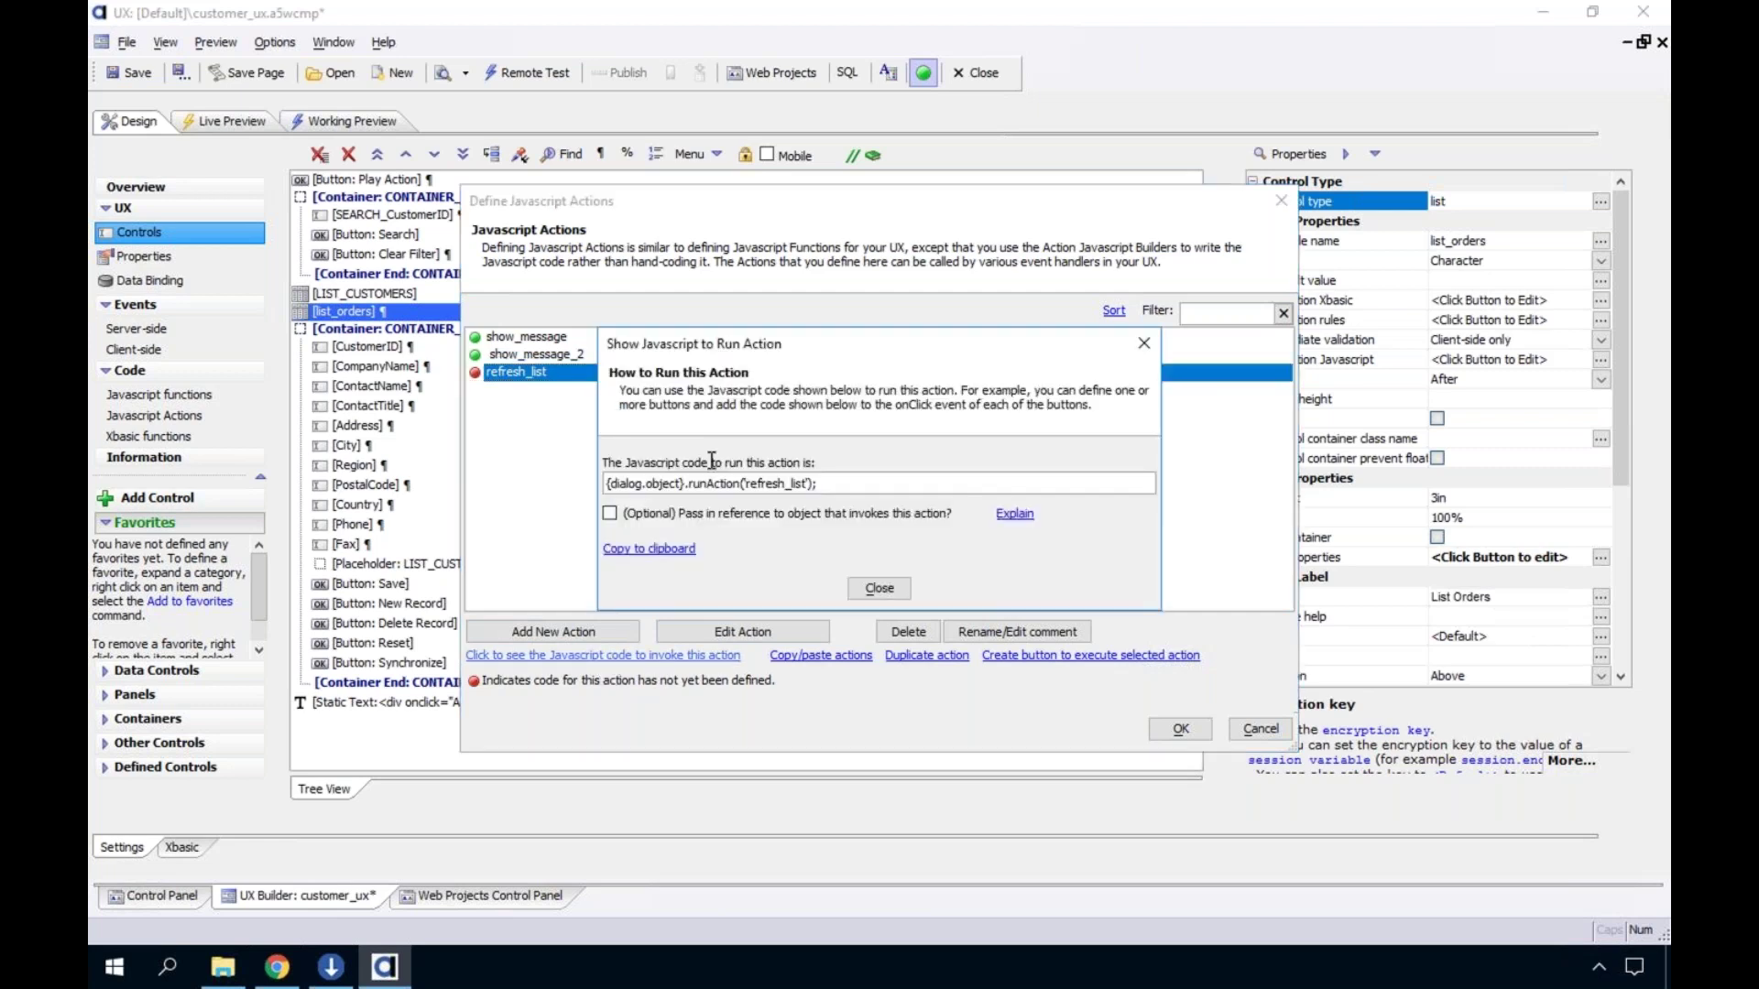
pyautogui.click(880, 588)
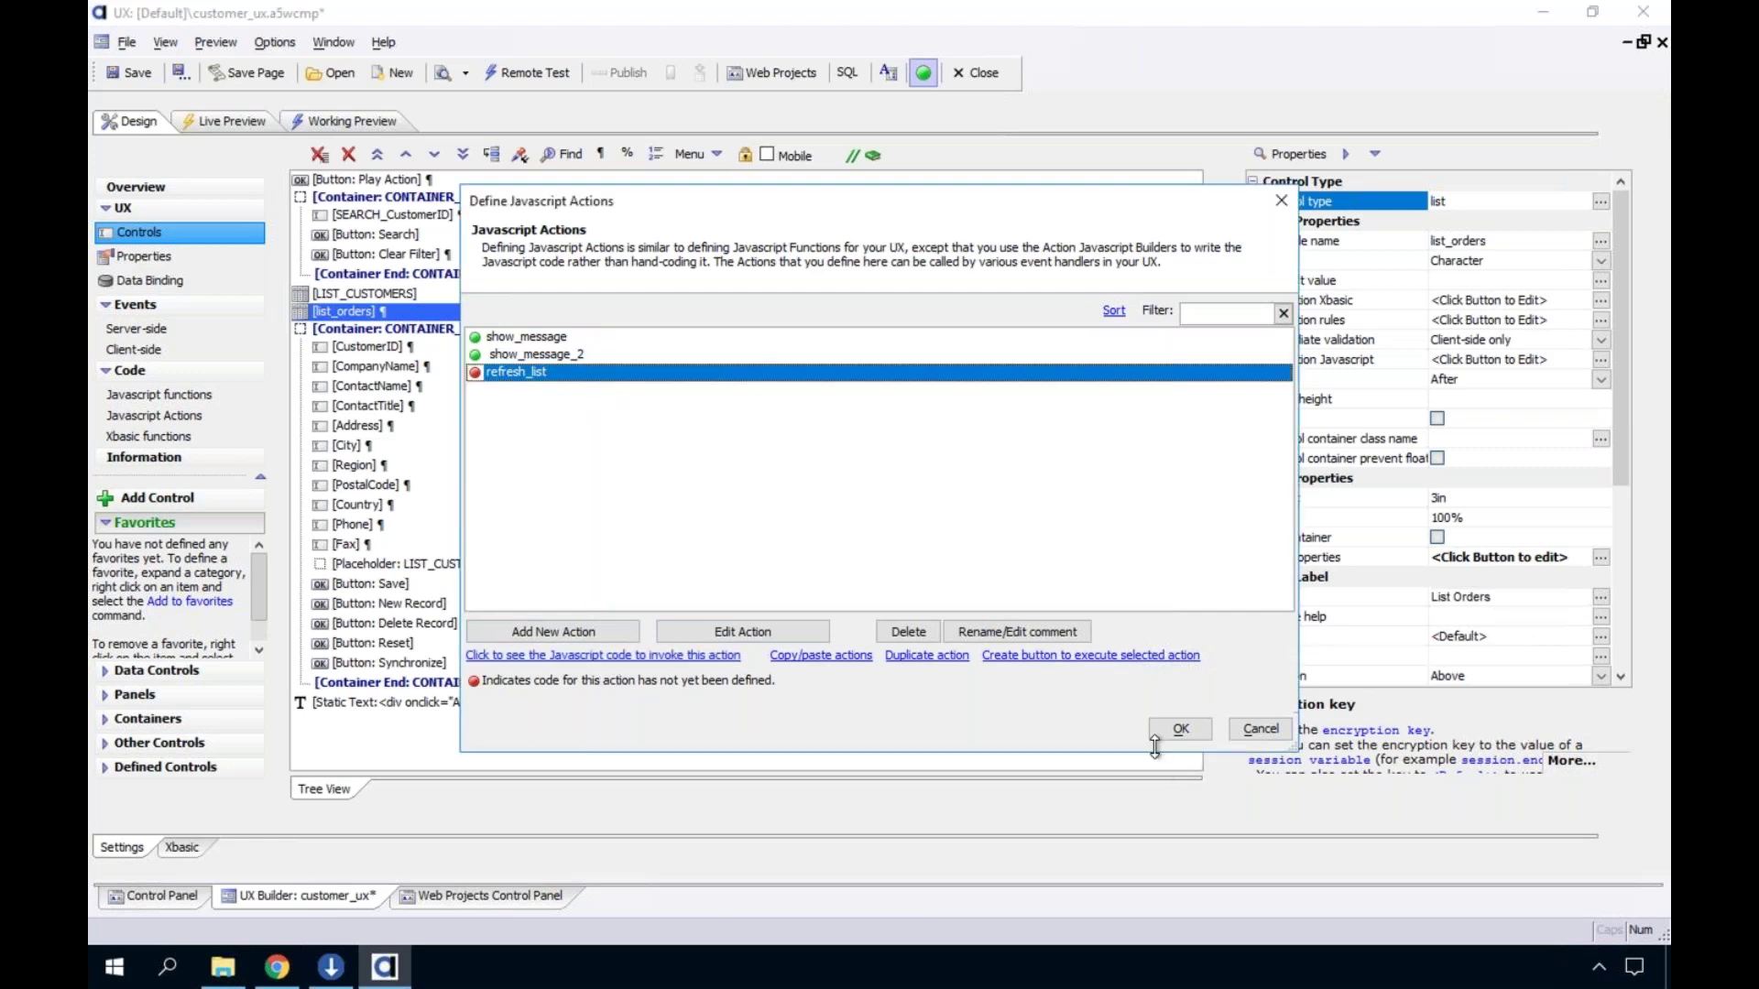
pyautogui.click(1166, 735)
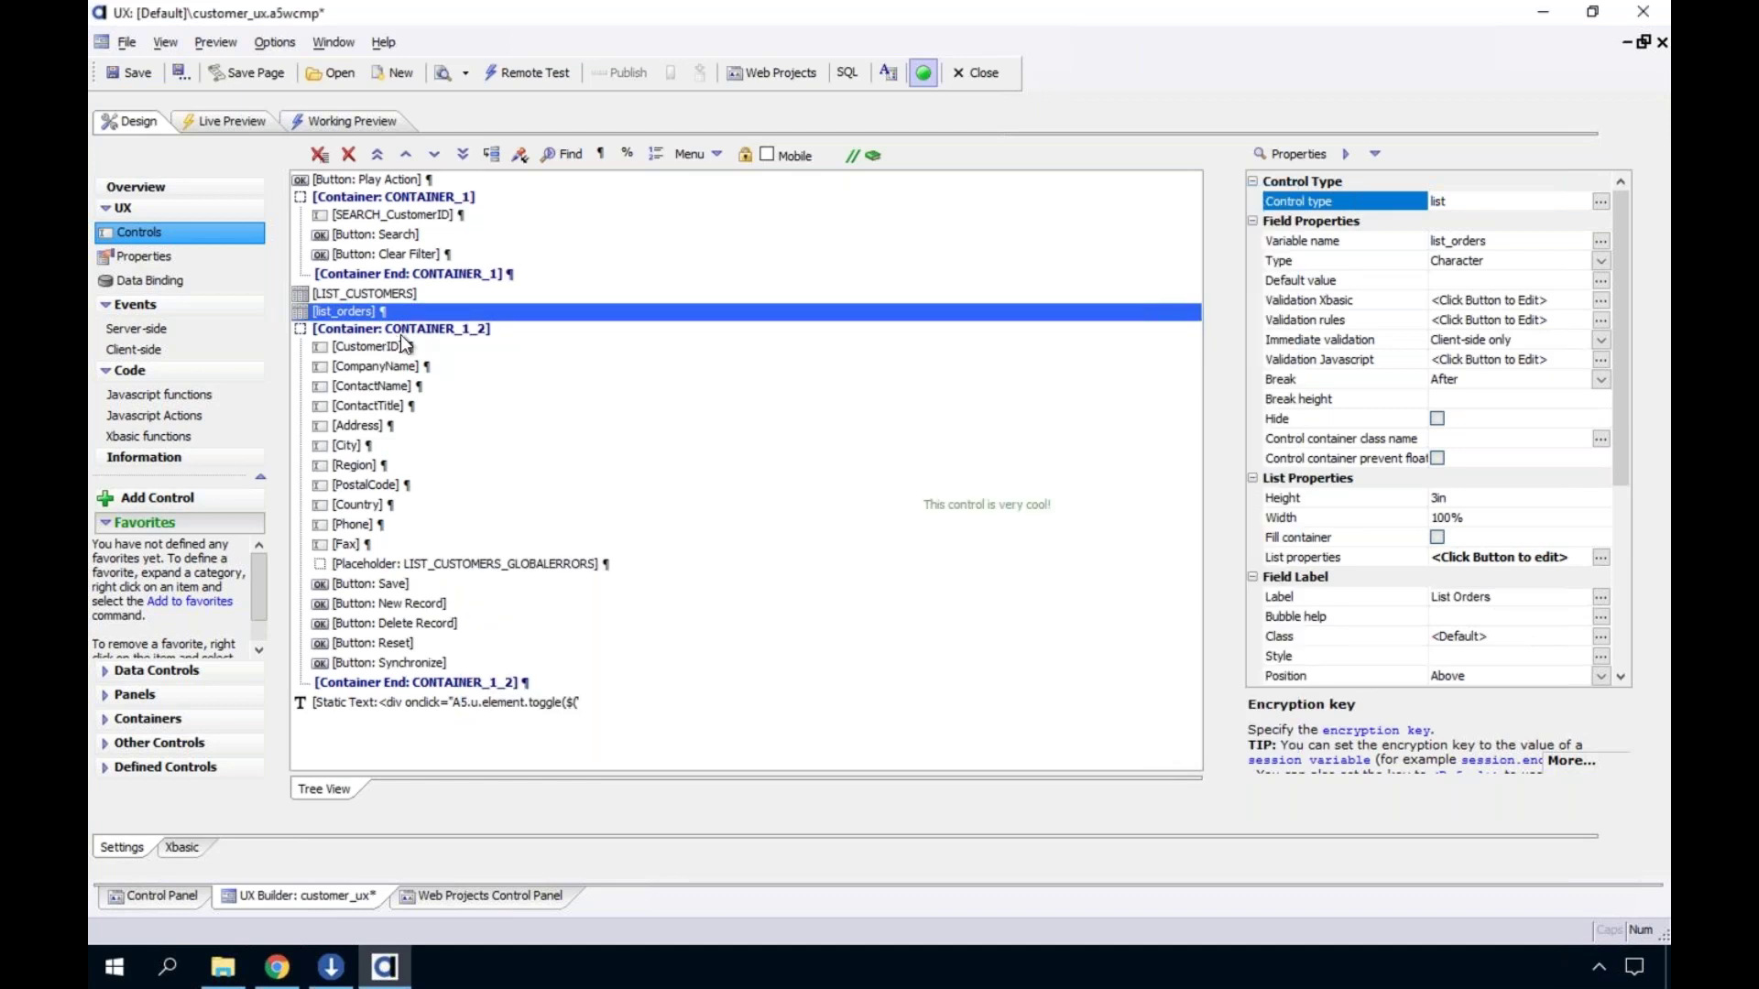
# Enter {dialog.object}.runAction('refresh_list'); as the onClick list event code of LIST_CUSTOMERS
pyautogui.click(376, 291)
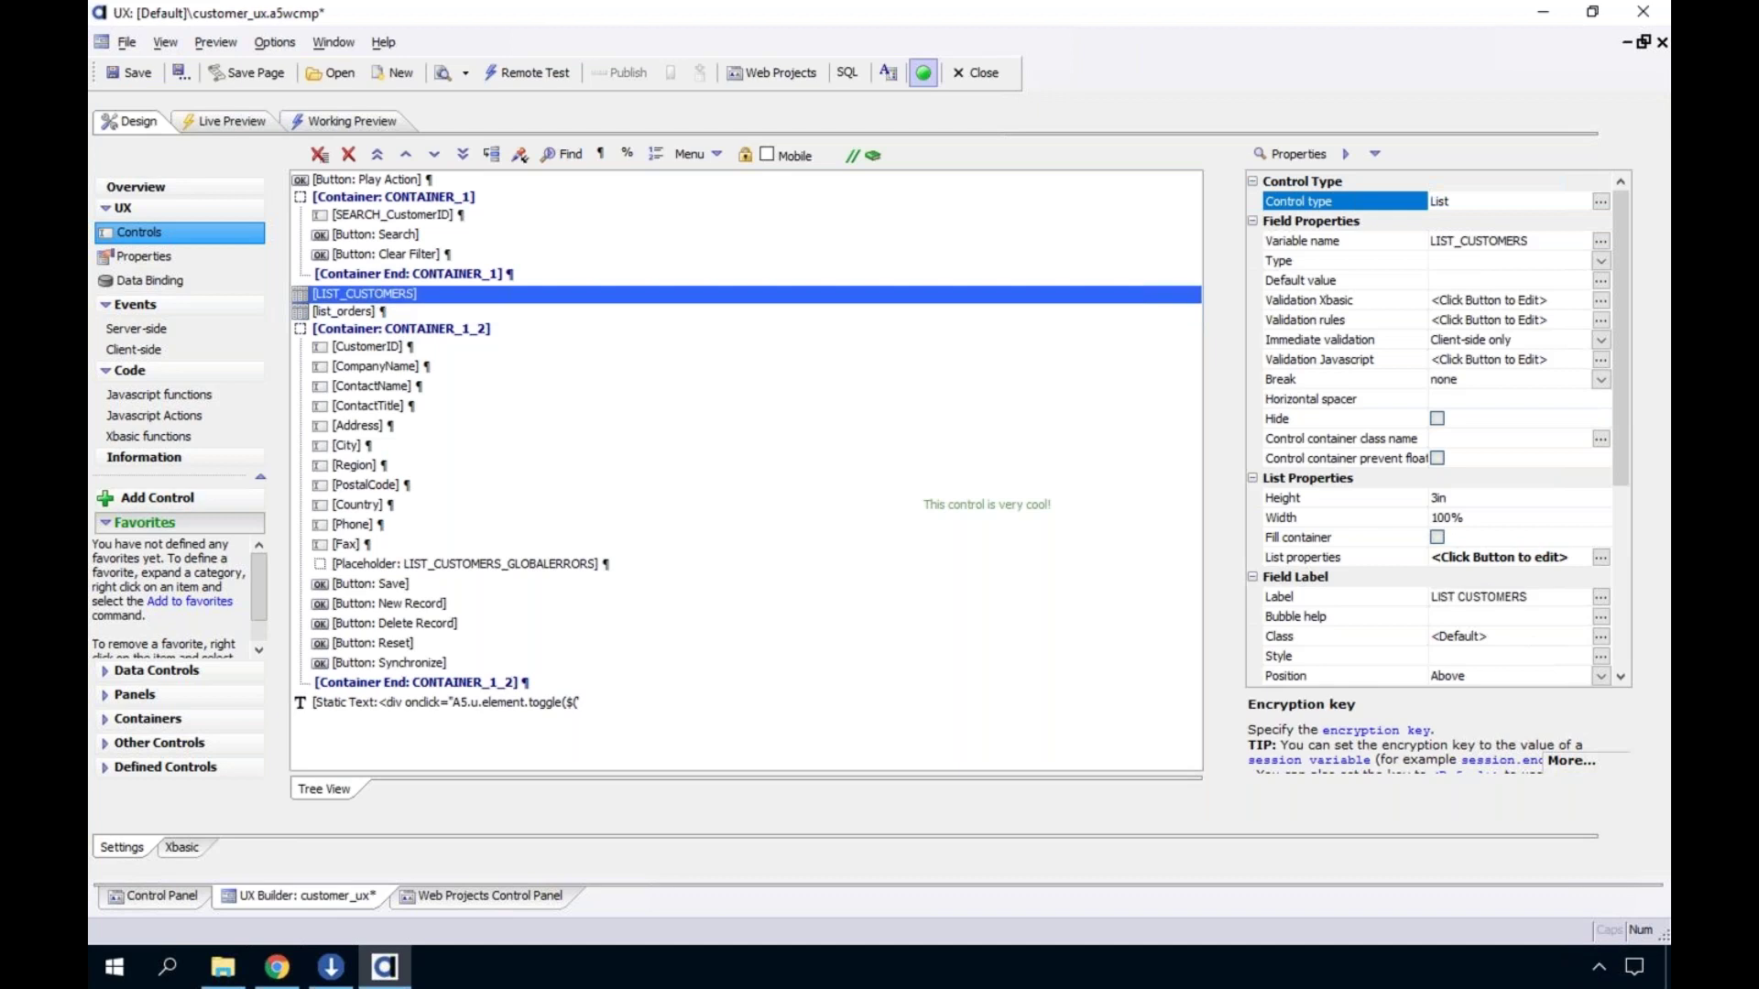
pyautogui.doubleClick(377, 293)
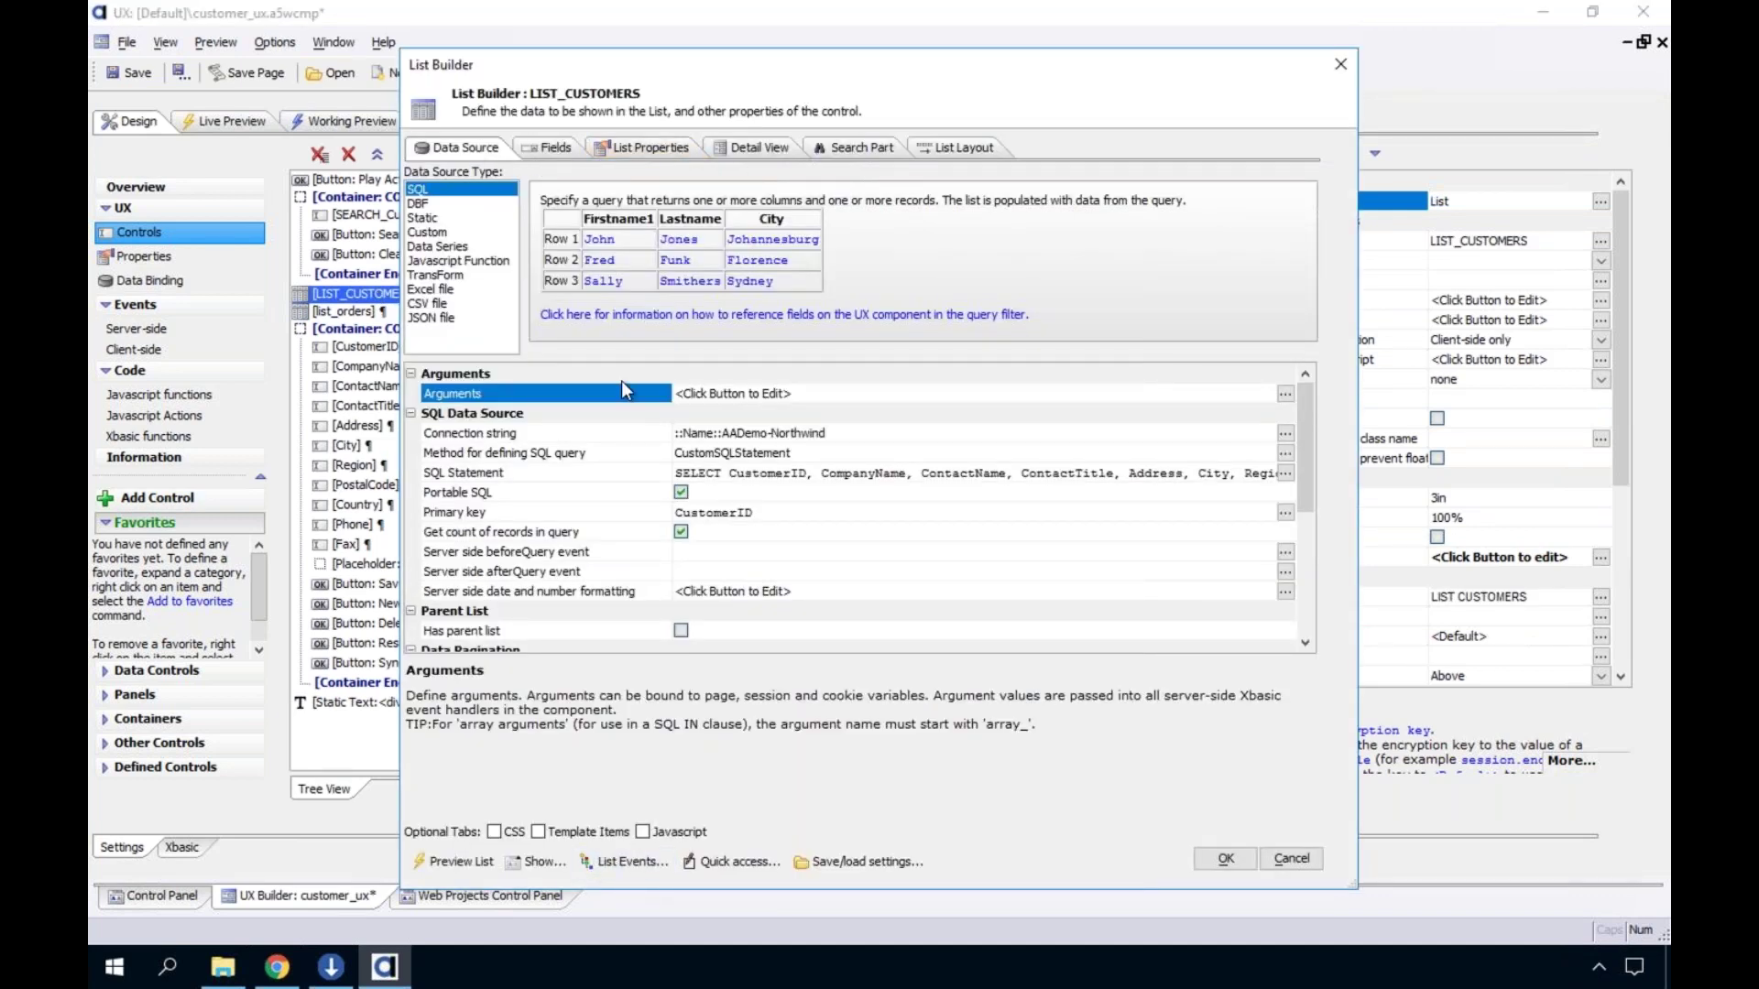
pyautogui.click(654, 147)
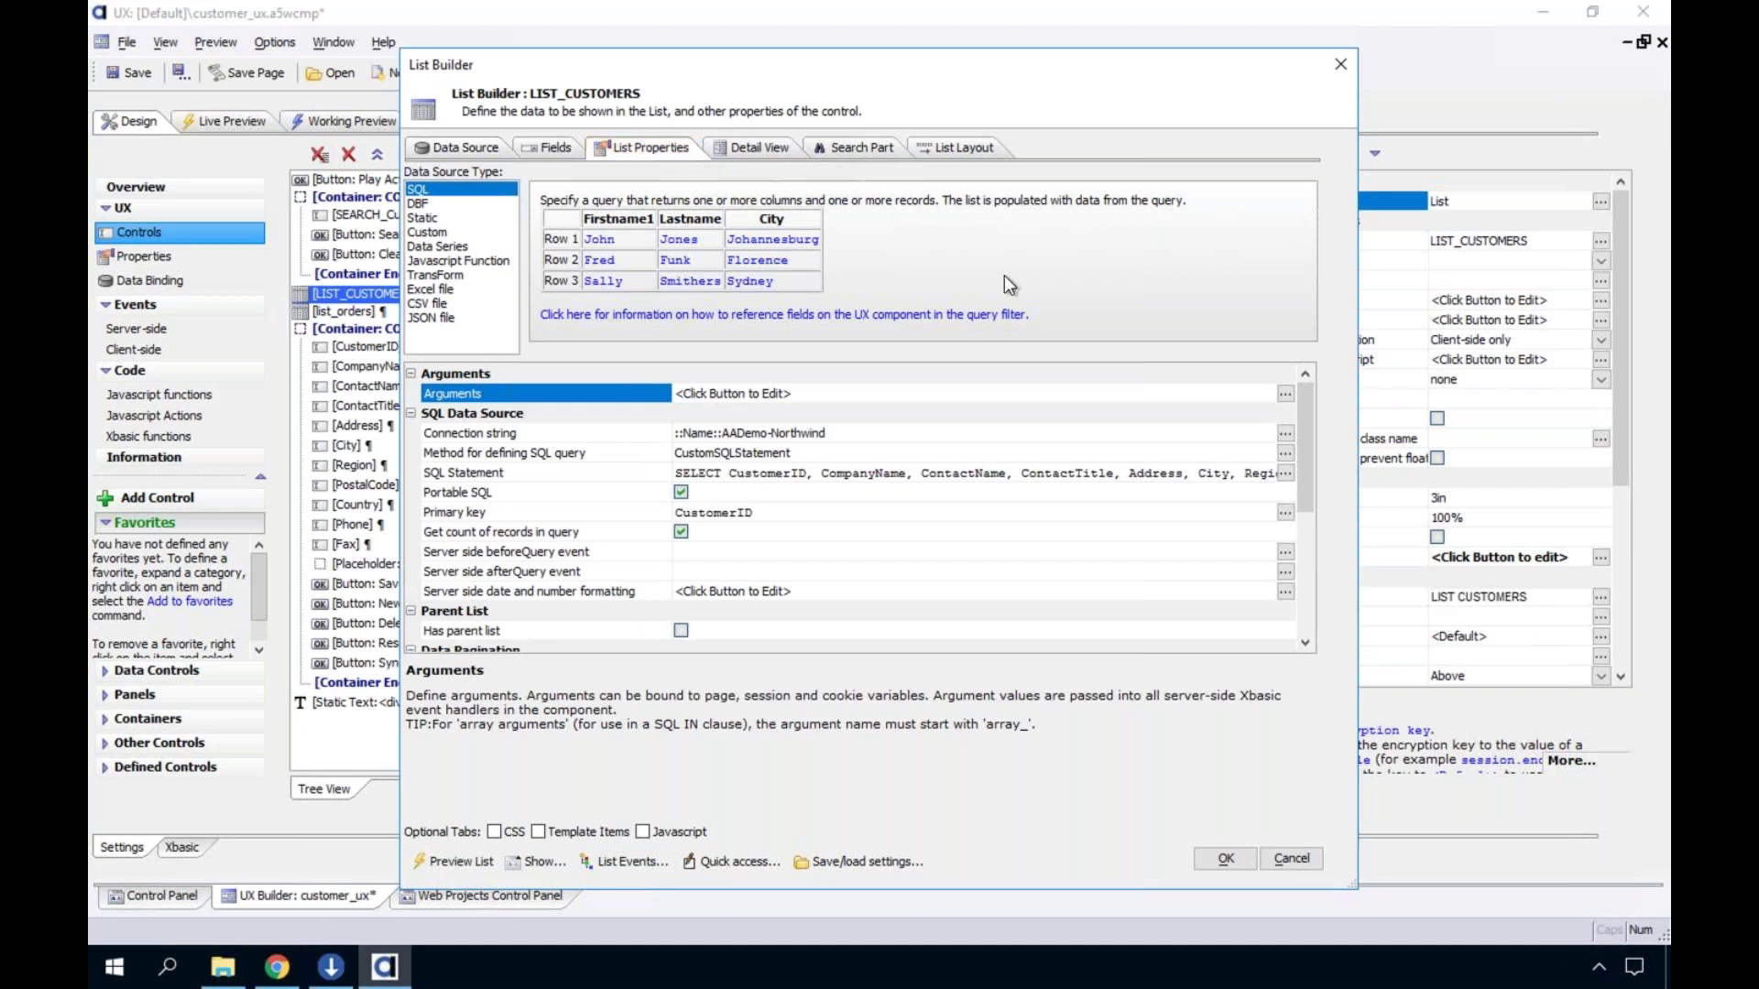
pyautogui.scroll(-10, 1223, 564)
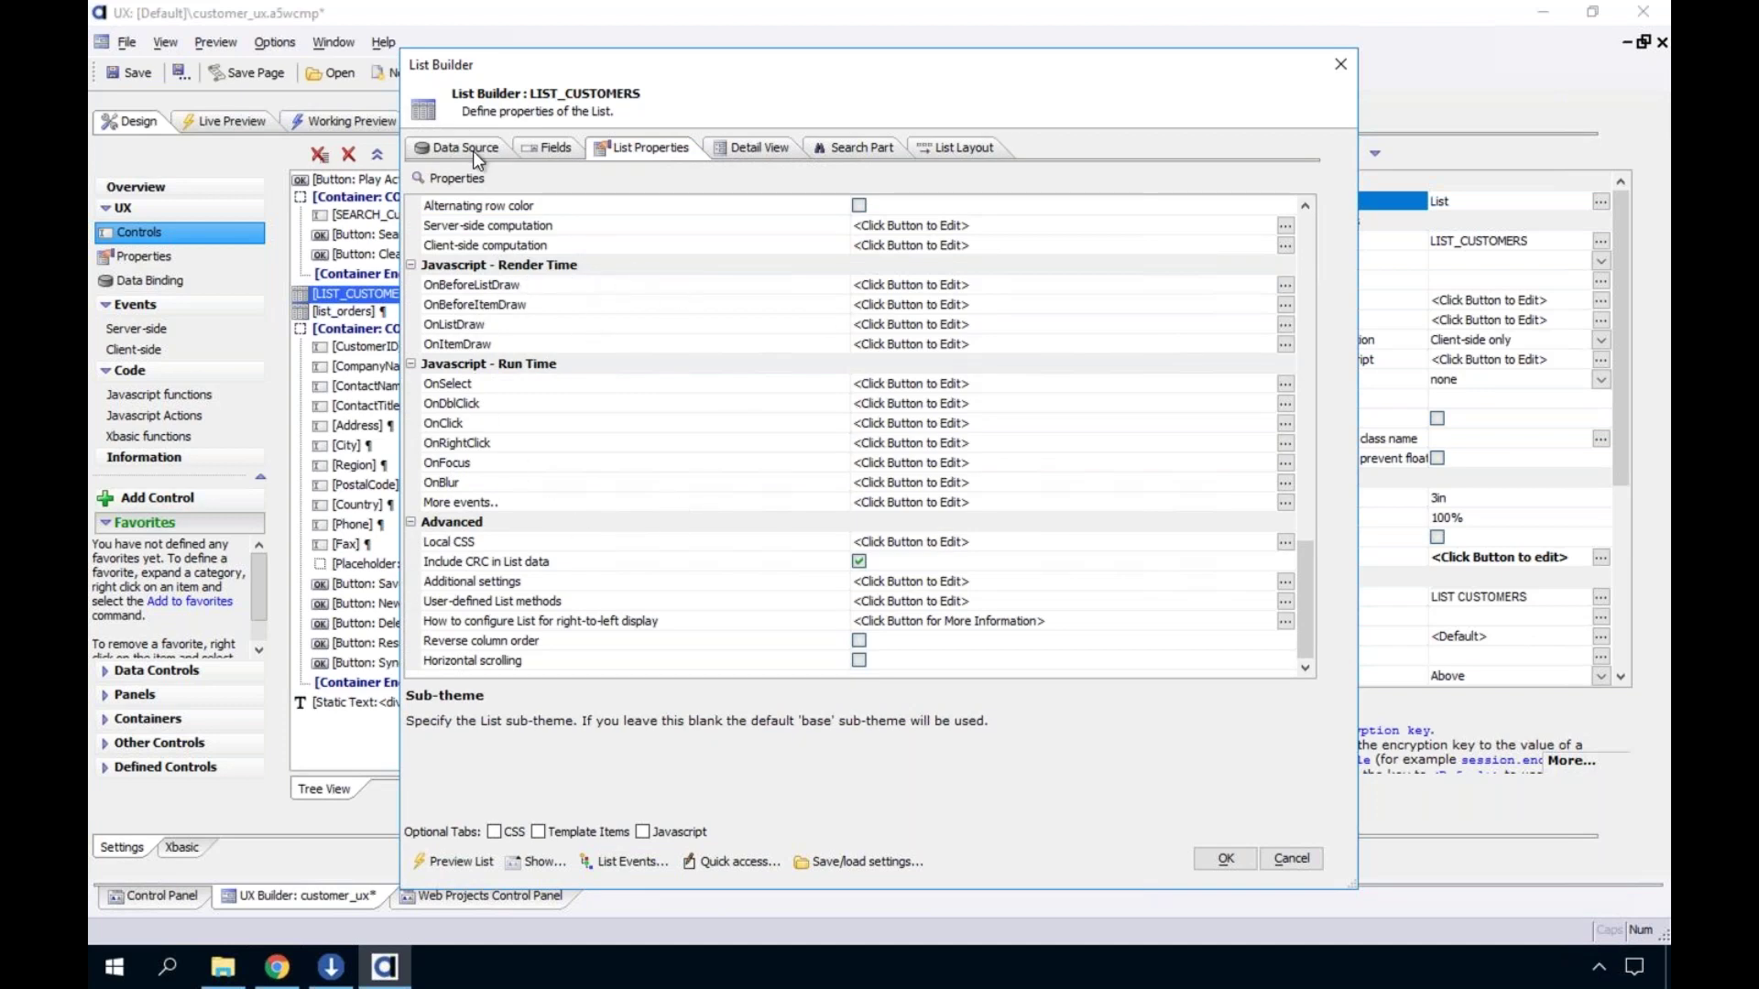
pyautogui.click(630, 869)
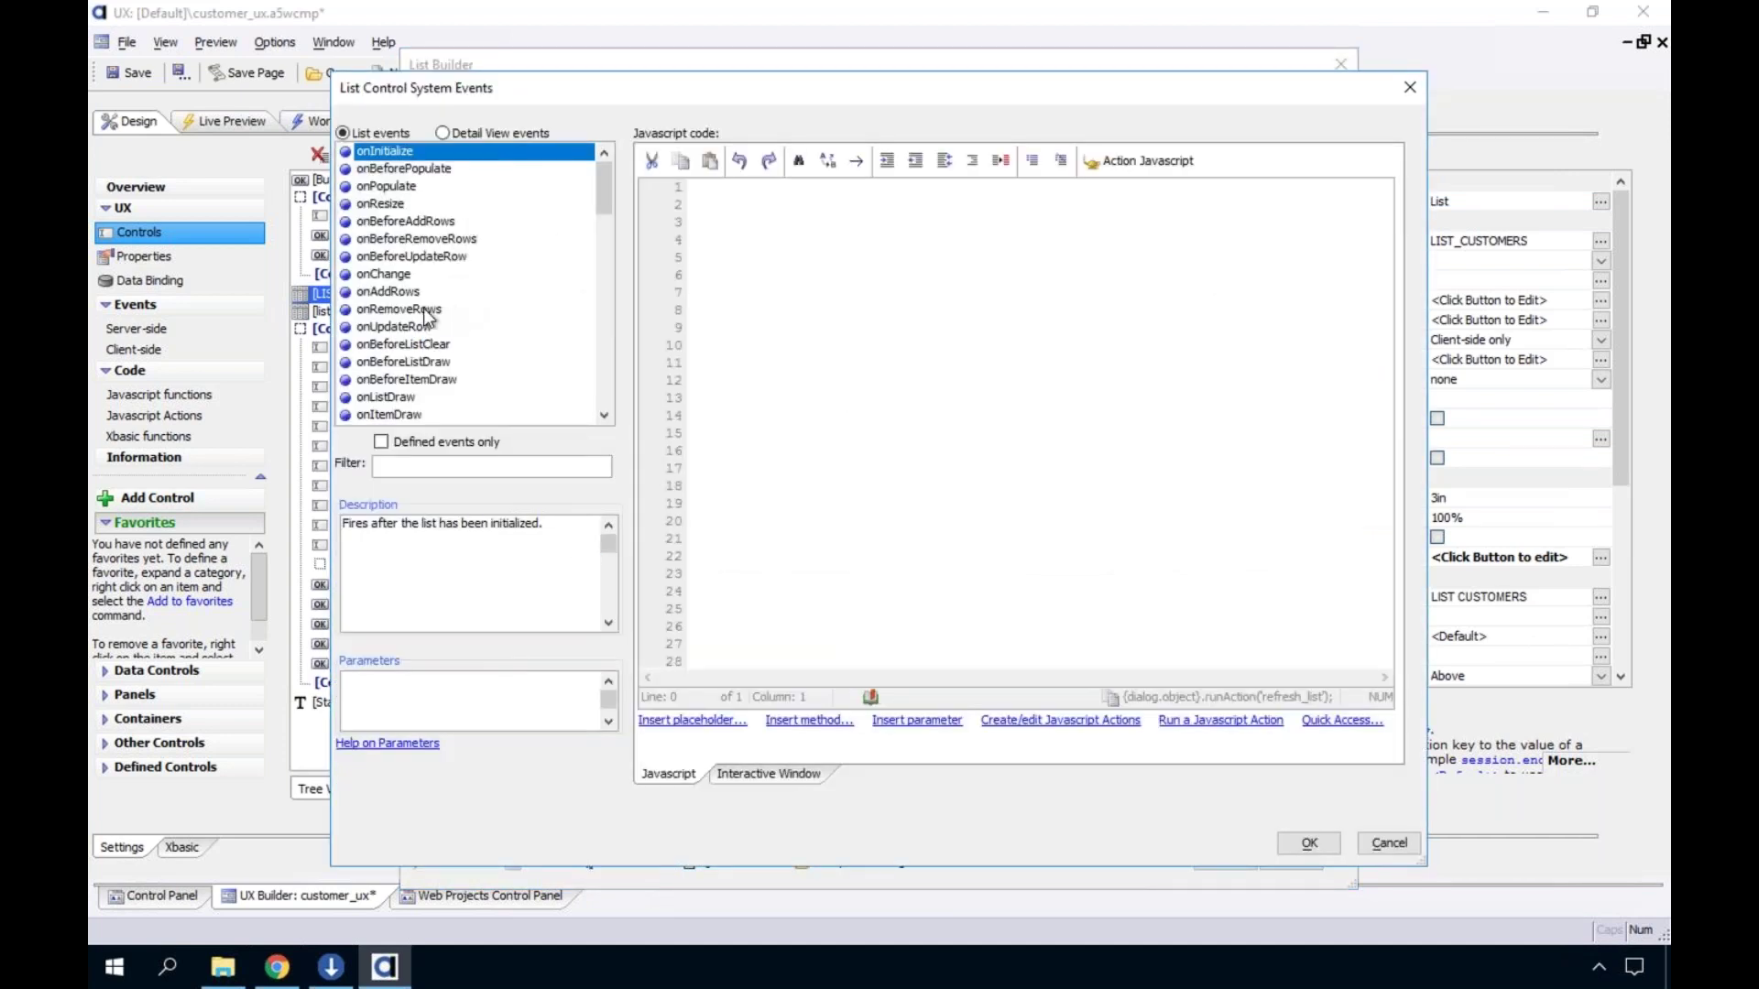
pyautogui.click(604, 345)
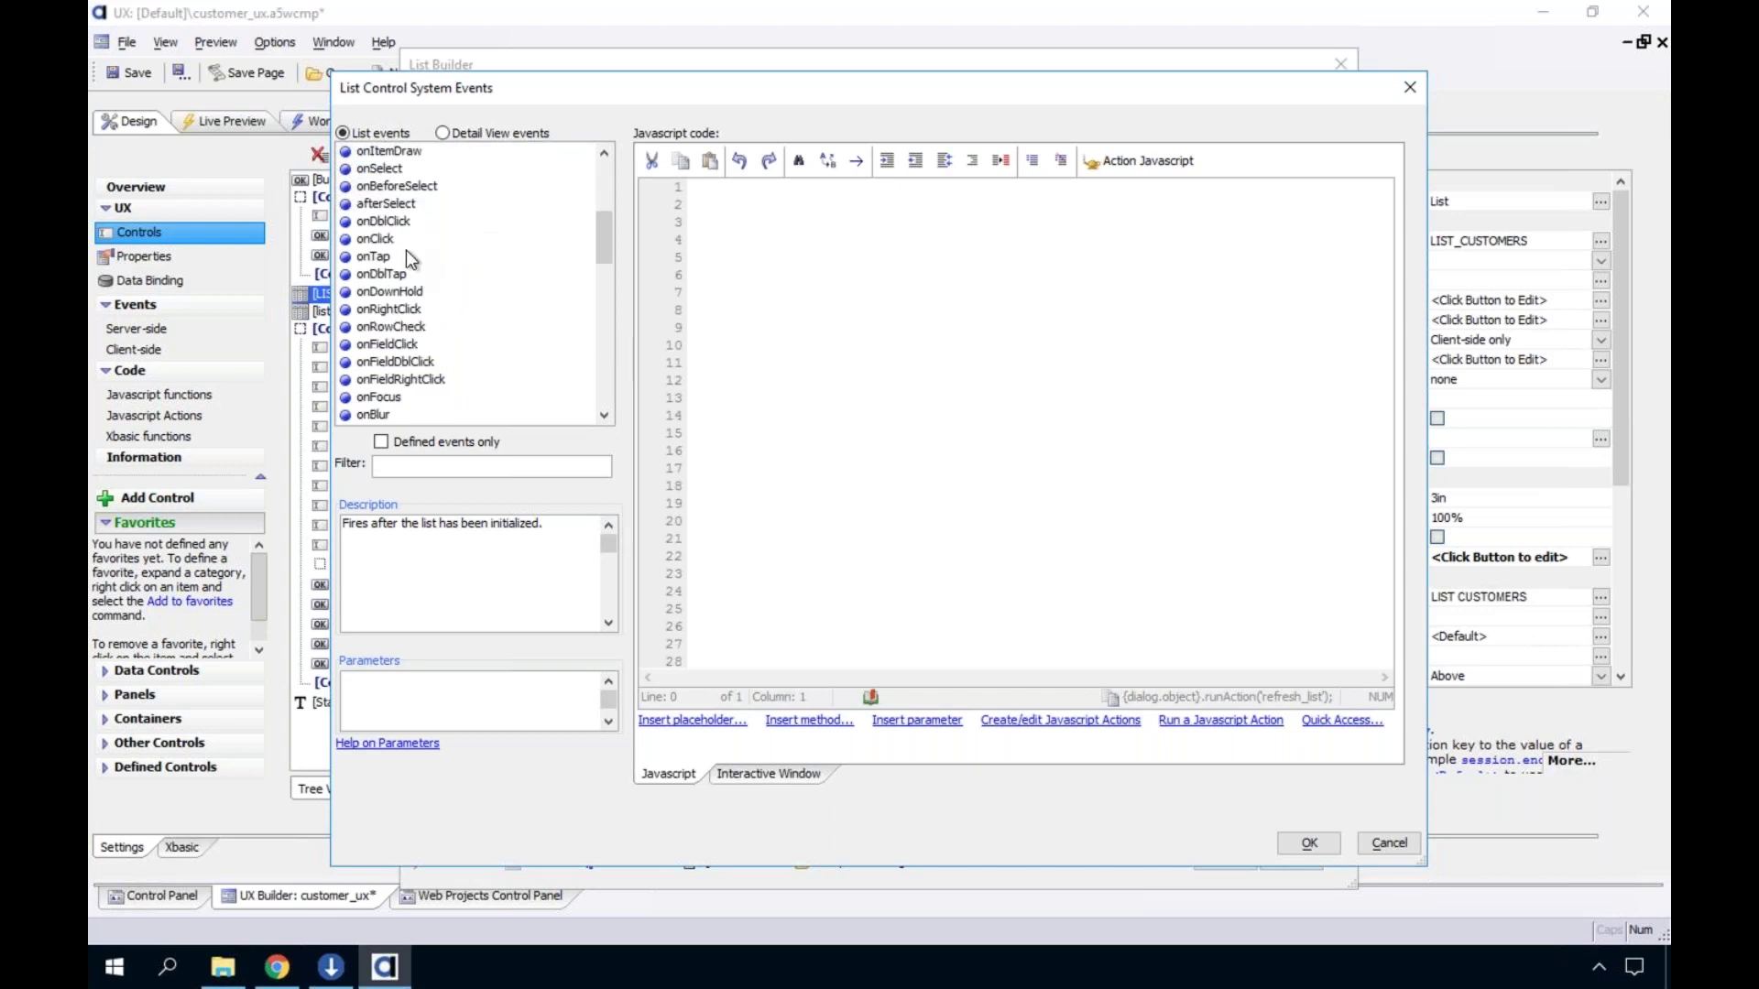
pyautogui.click(398, 242)
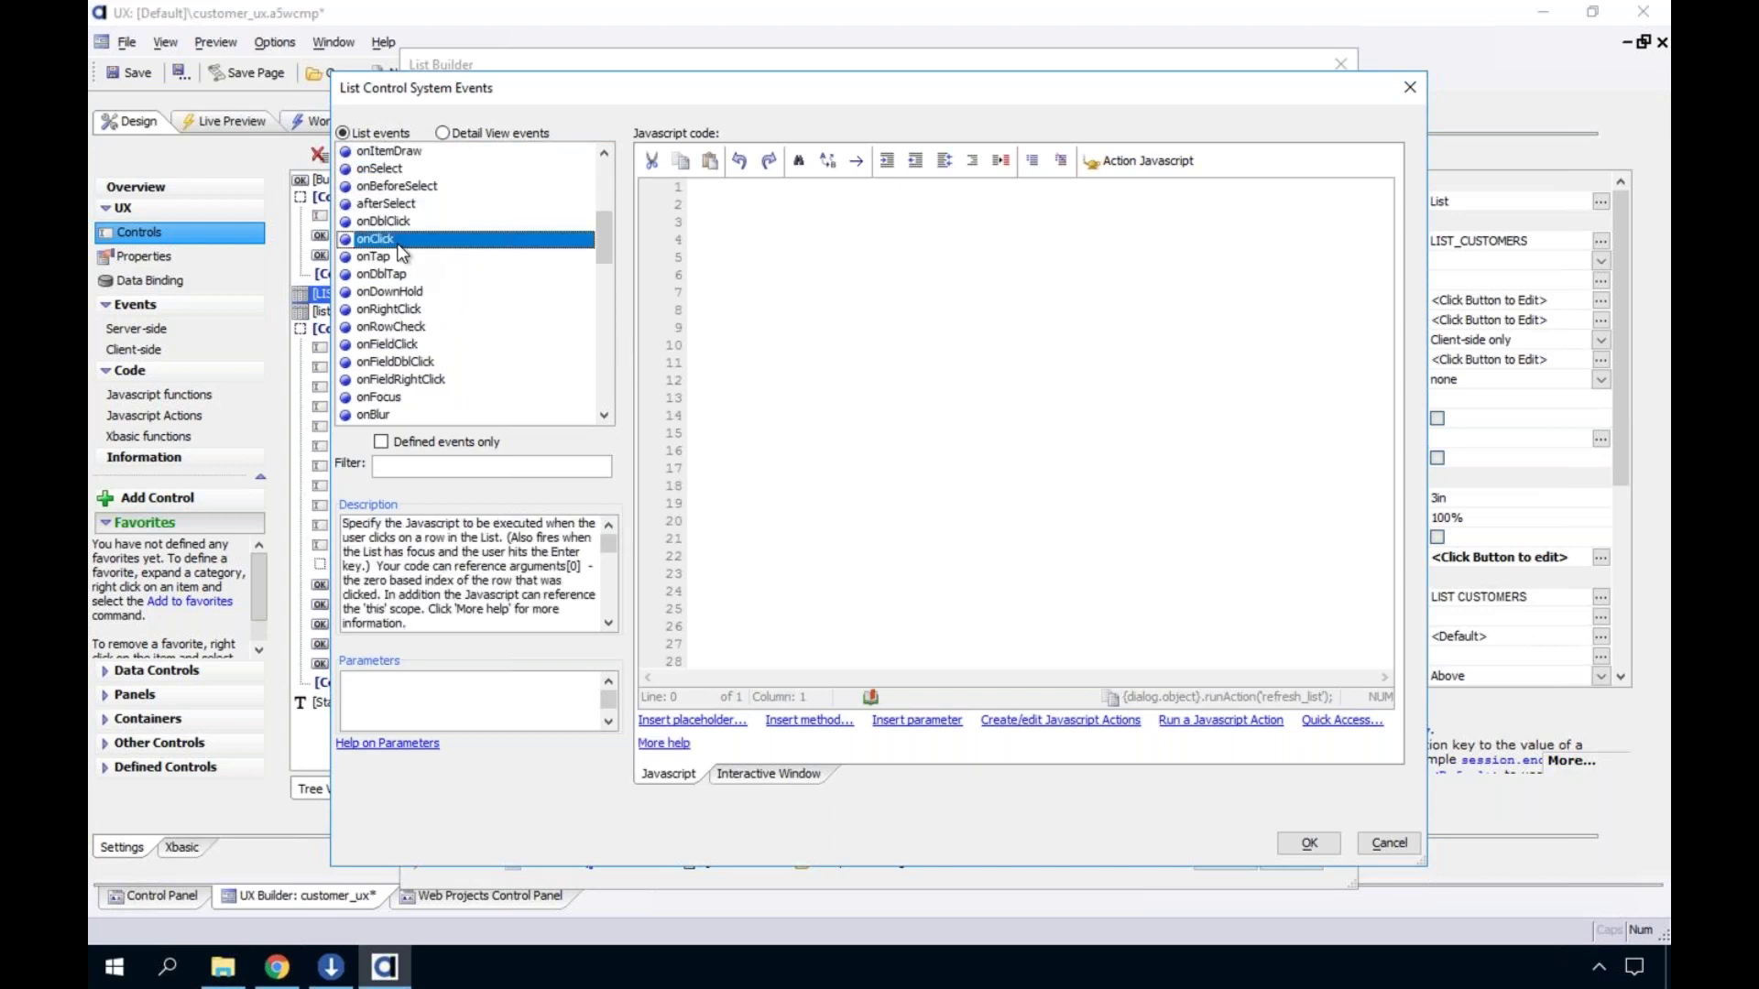
pyautogui.click(817, 264)
pyautogui.write("{dialog.object}.runAction('refresh_list');")
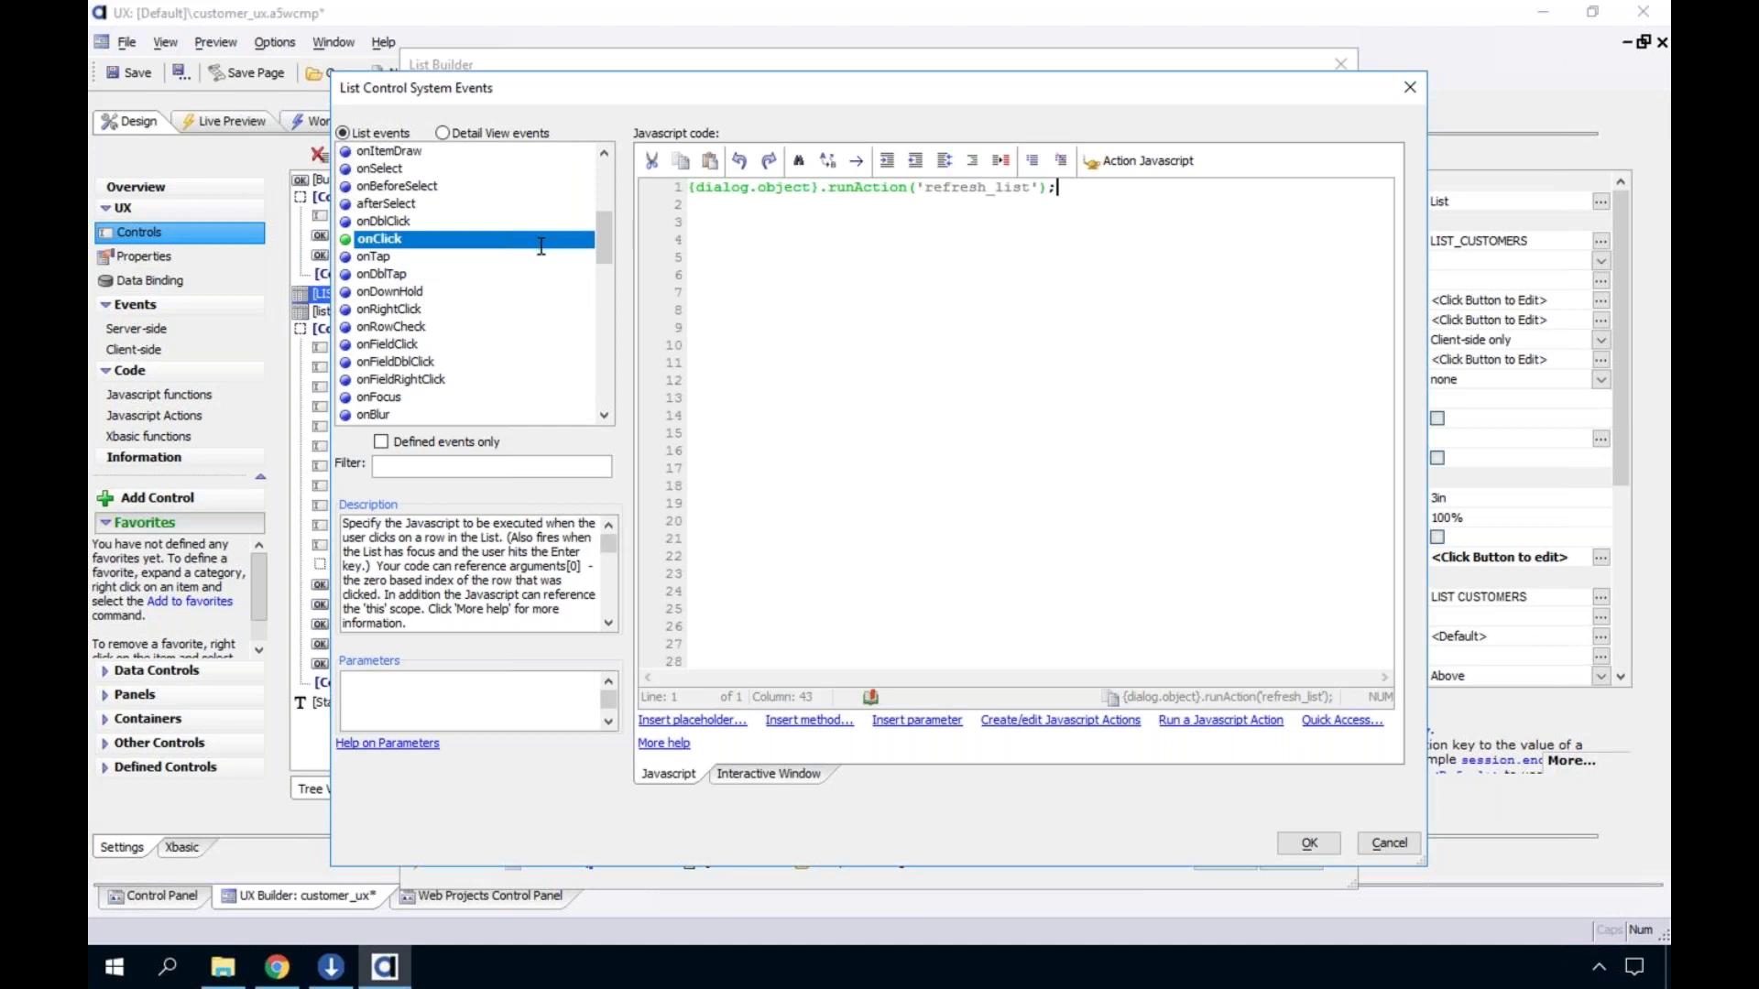
# Move the refresh_list code from the onClick event to the onSelect event, and save the LIST_CUSTOMERS definition
pyautogui.hotkey('ctrl', 'a')
pyautogui.hotkey('ctrl', 'c')
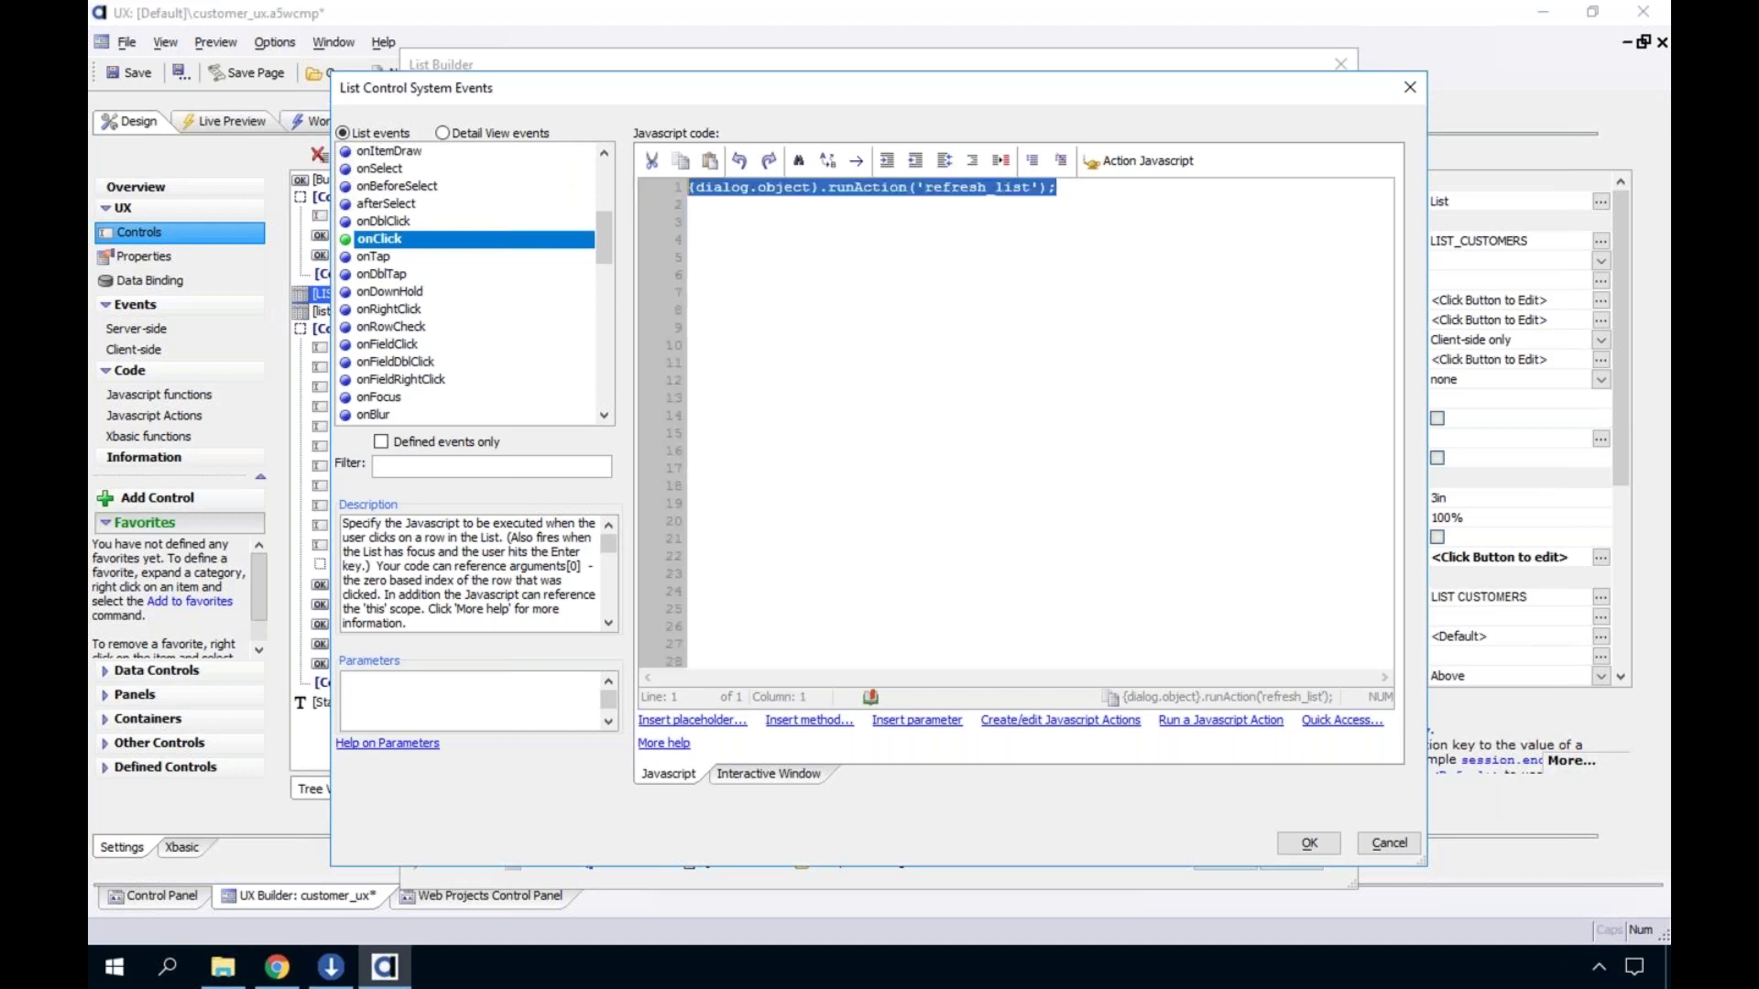
pyautogui.press('Delete')
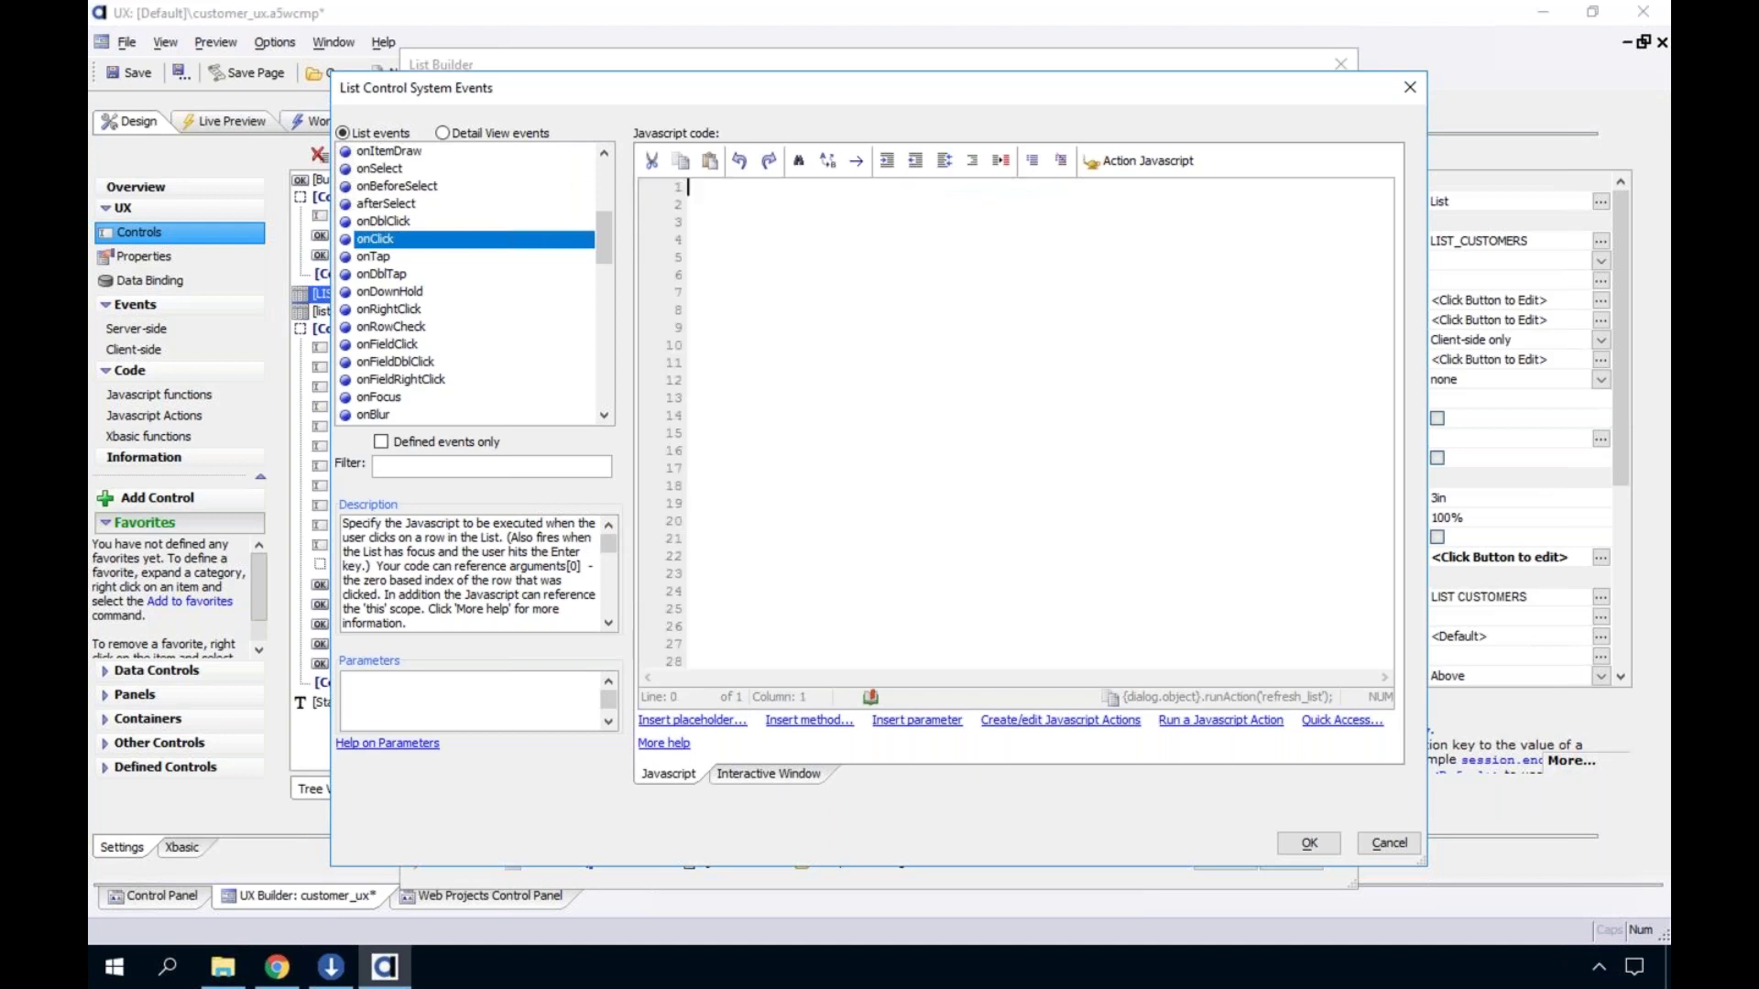
pyautogui.click(608, 381)
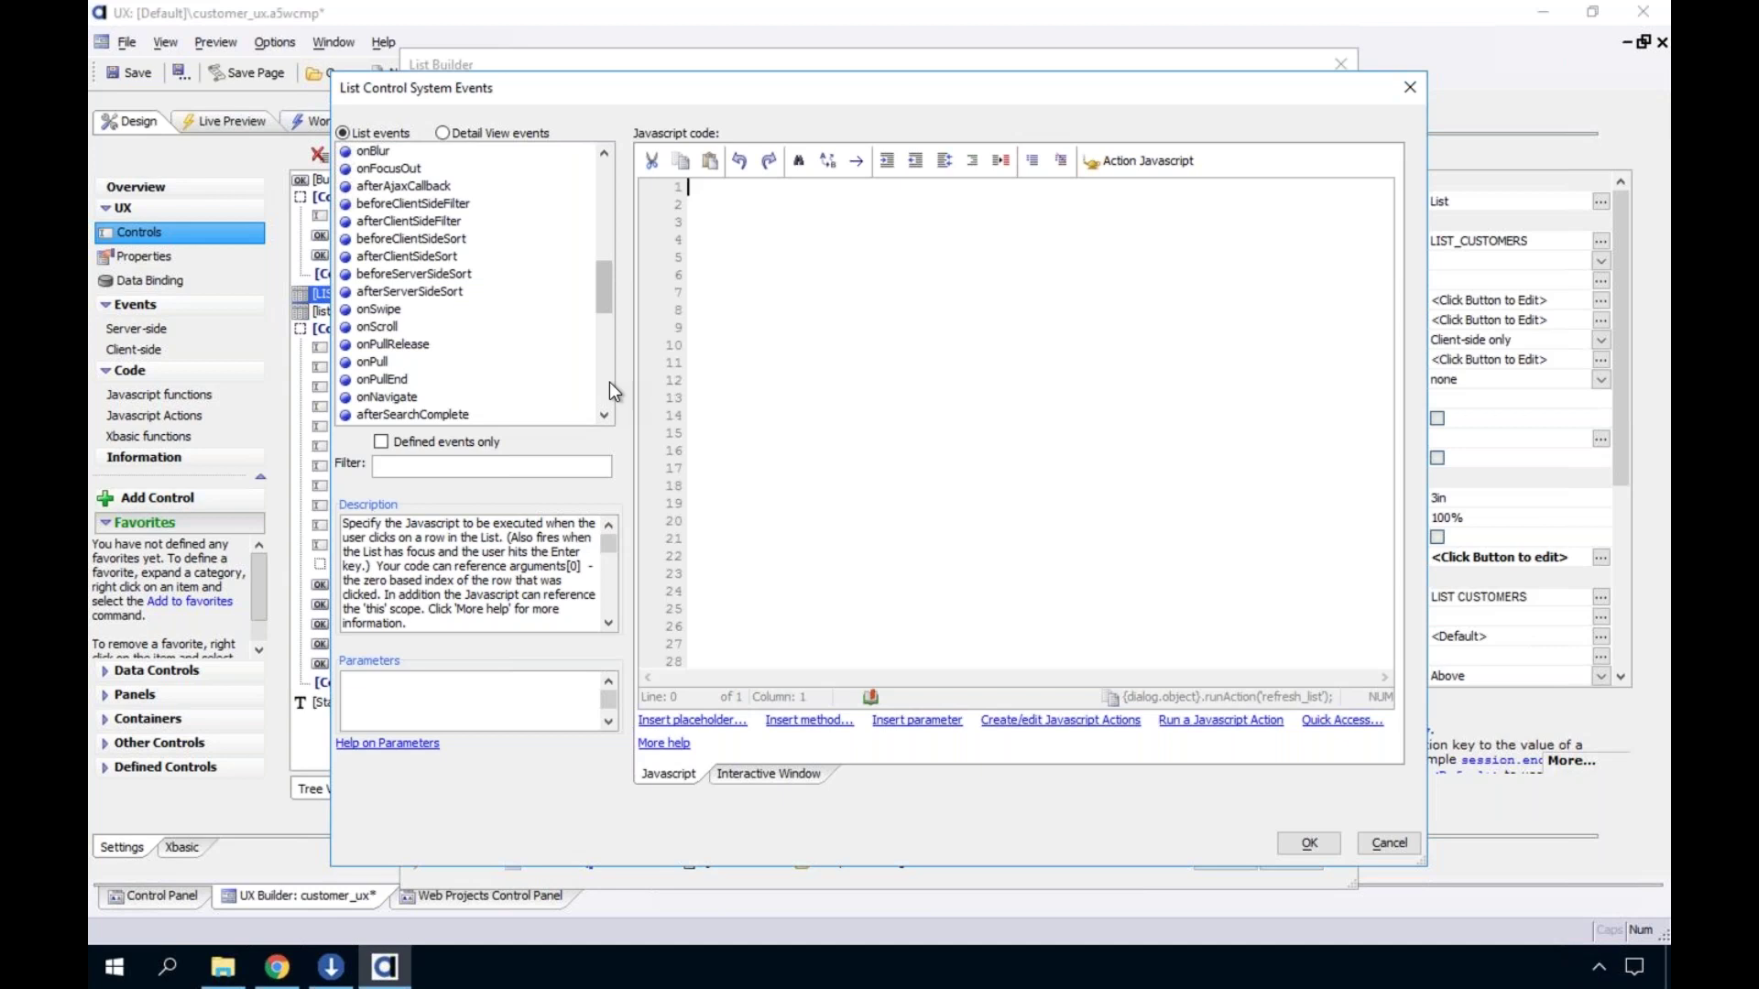
pyautogui.click(608, 382)
pyautogui.click(506, 465)
pyautogui.write('ons')
pyautogui.click(883, 321)
pyautogui.hotkey('ctrl', 'v')
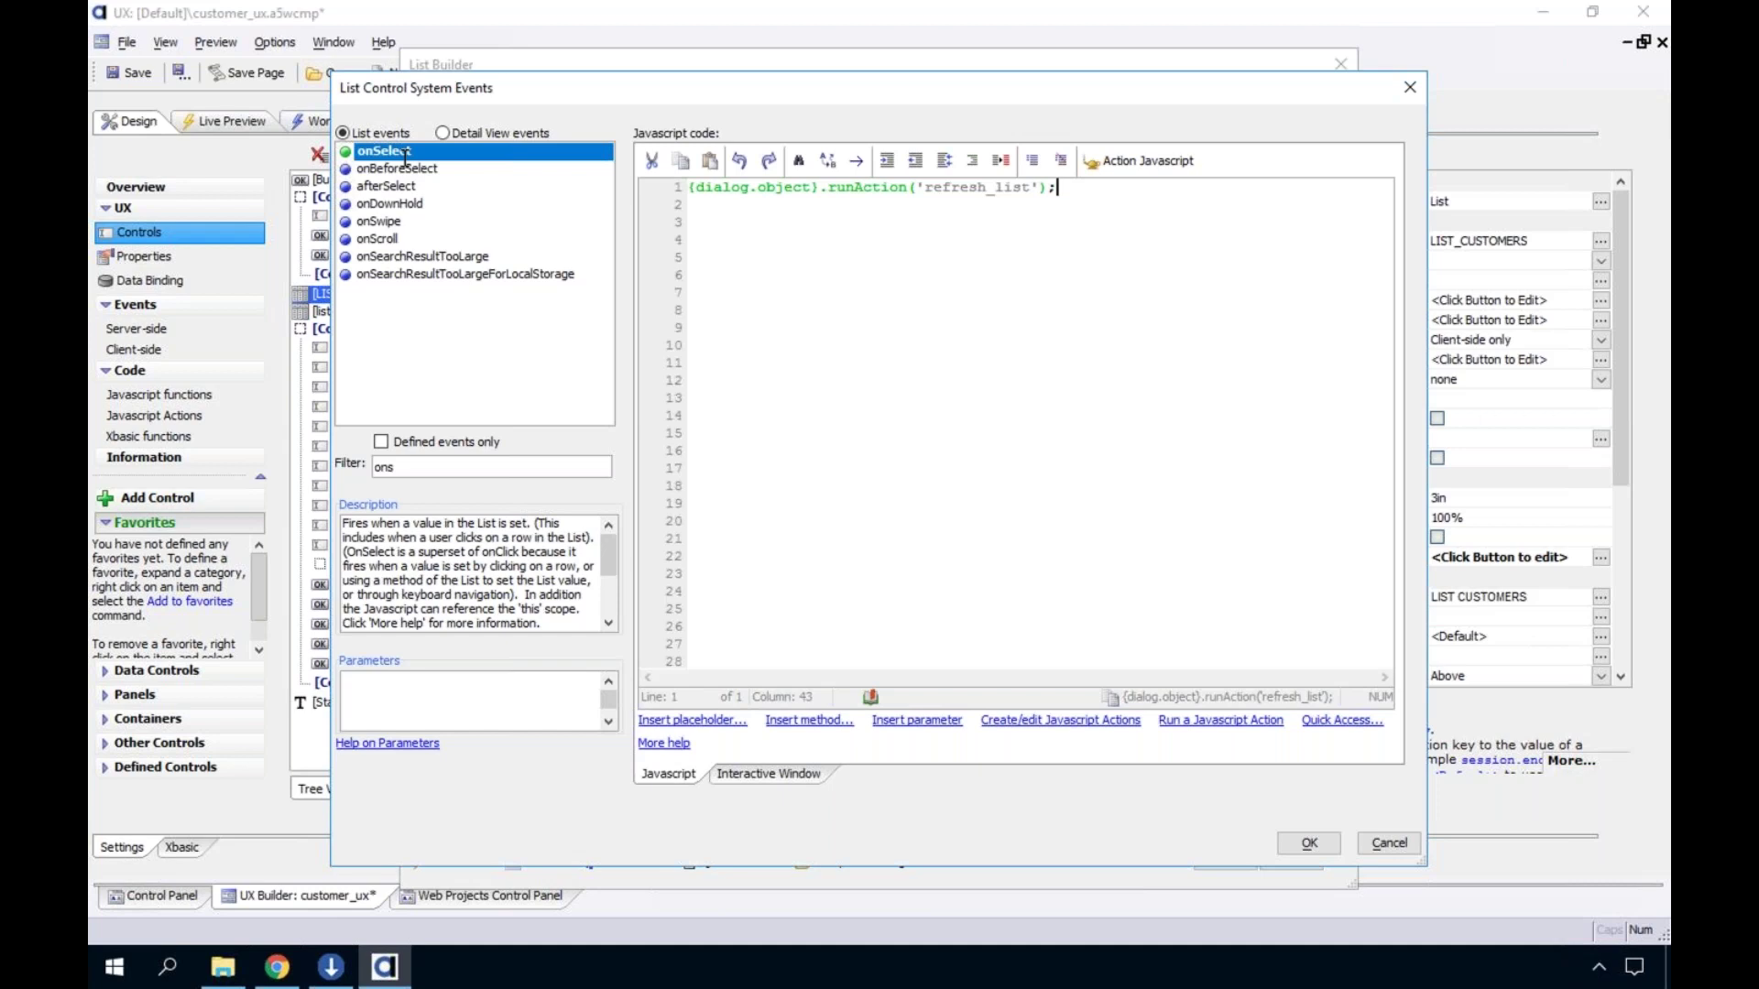
pyautogui.click(1310, 842)
pyautogui.click(1226, 859)
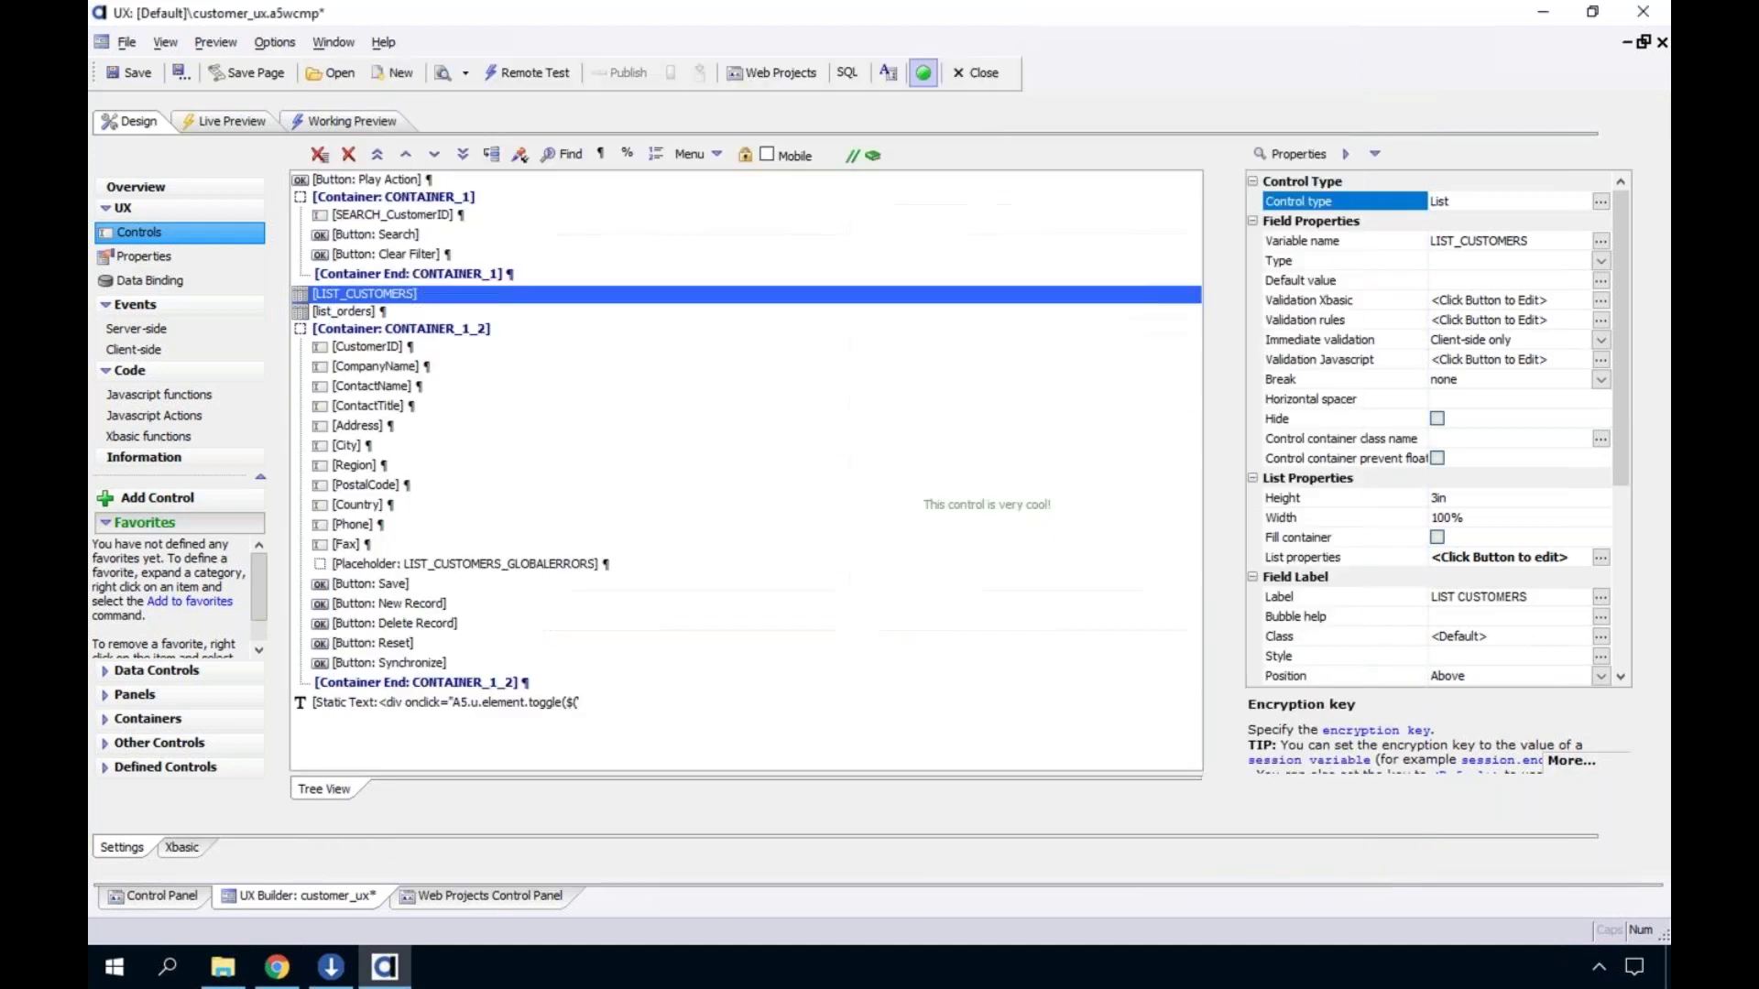
# Try to open the List Properties of list_orders, and cancel the List Builder
pyautogui.doubleClick(364, 312)
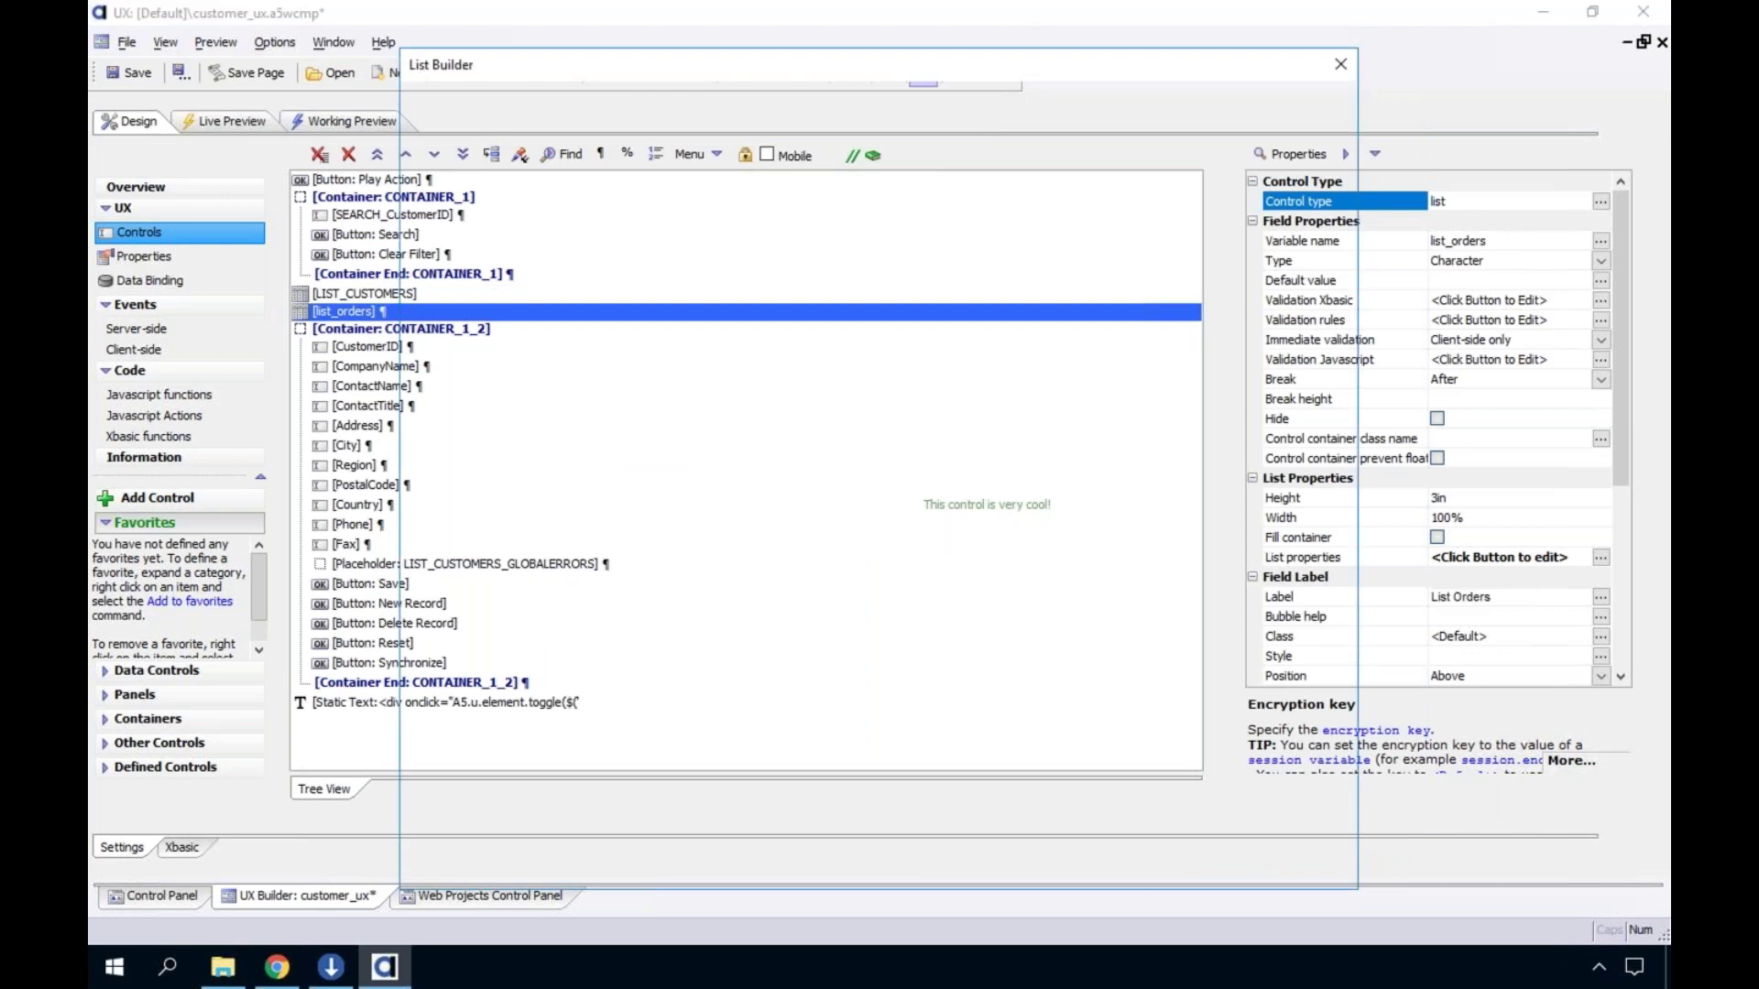
pyautogui.click(630, 156)
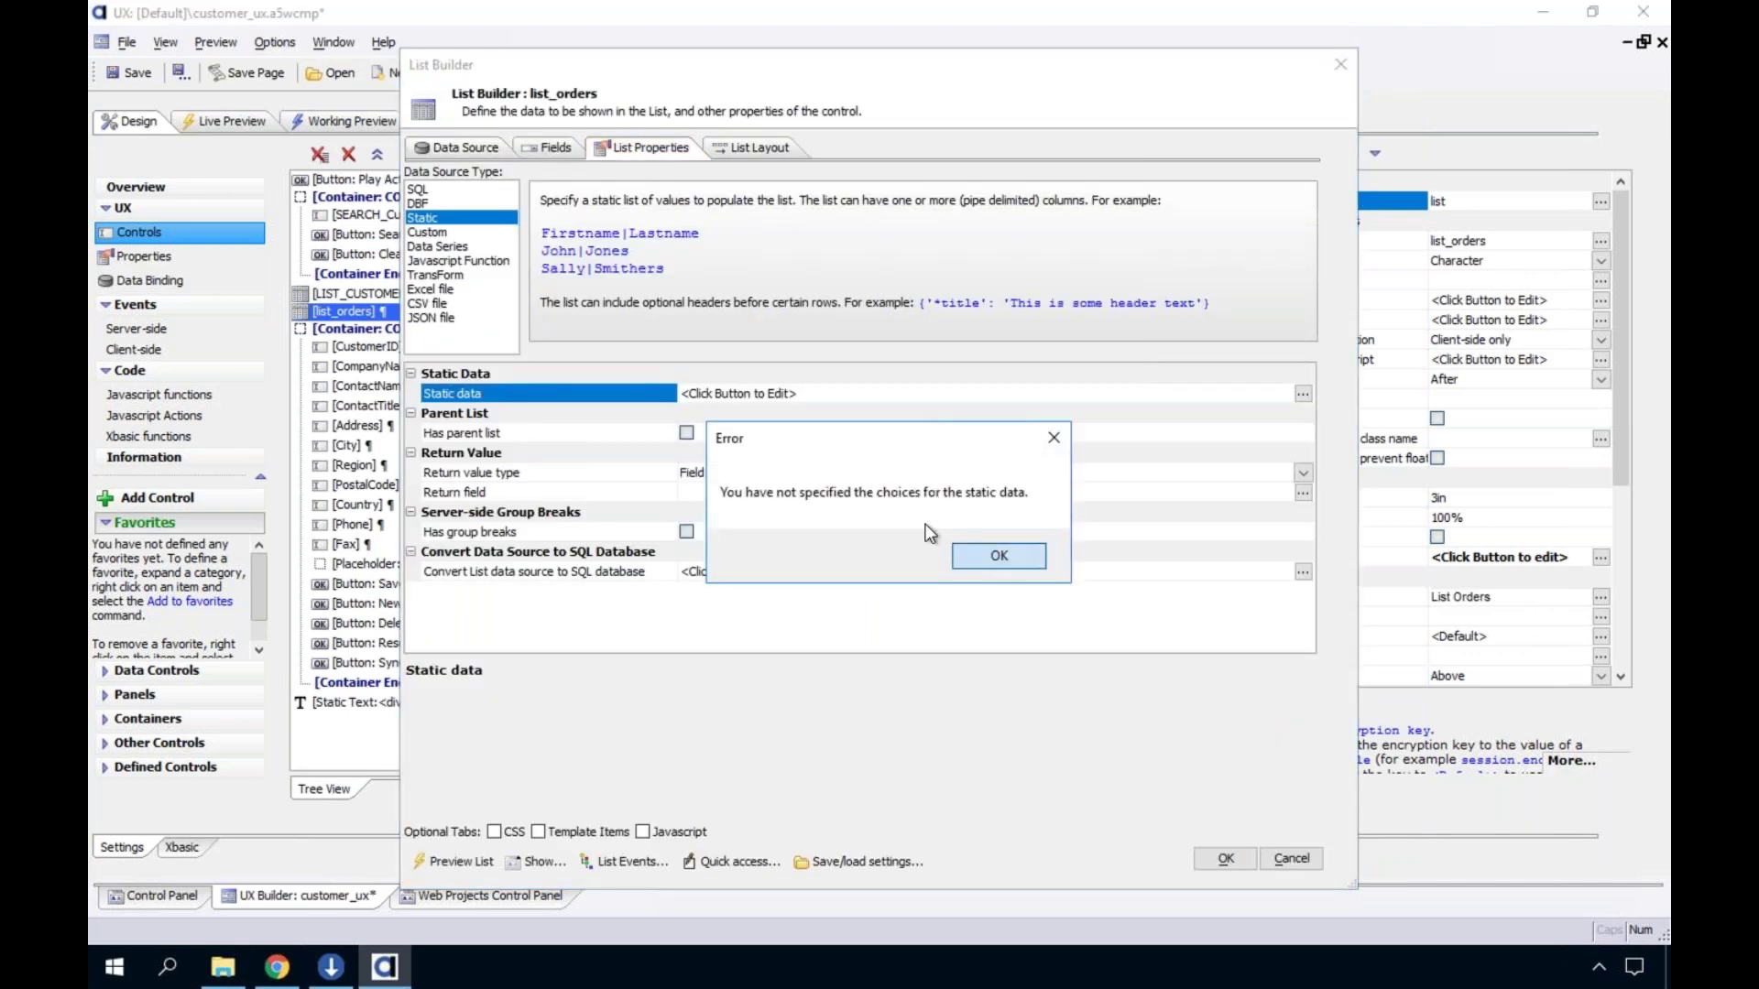
pyautogui.click(998, 553)
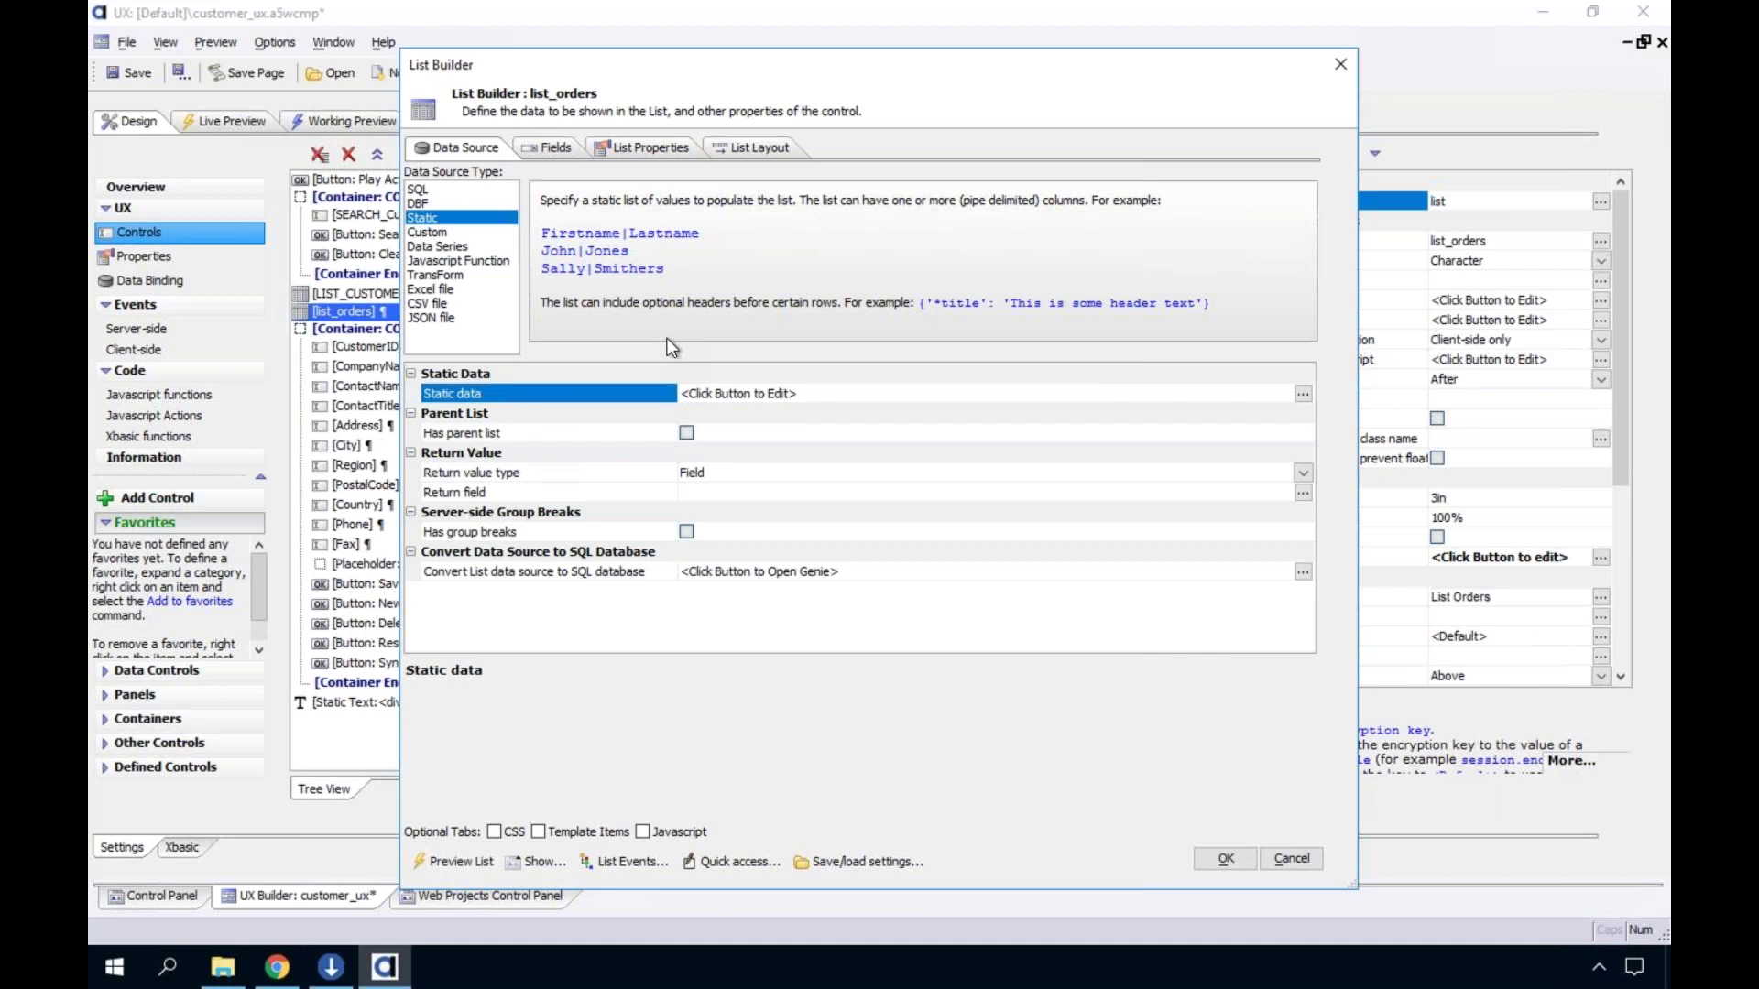
pyautogui.click(1289, 857)
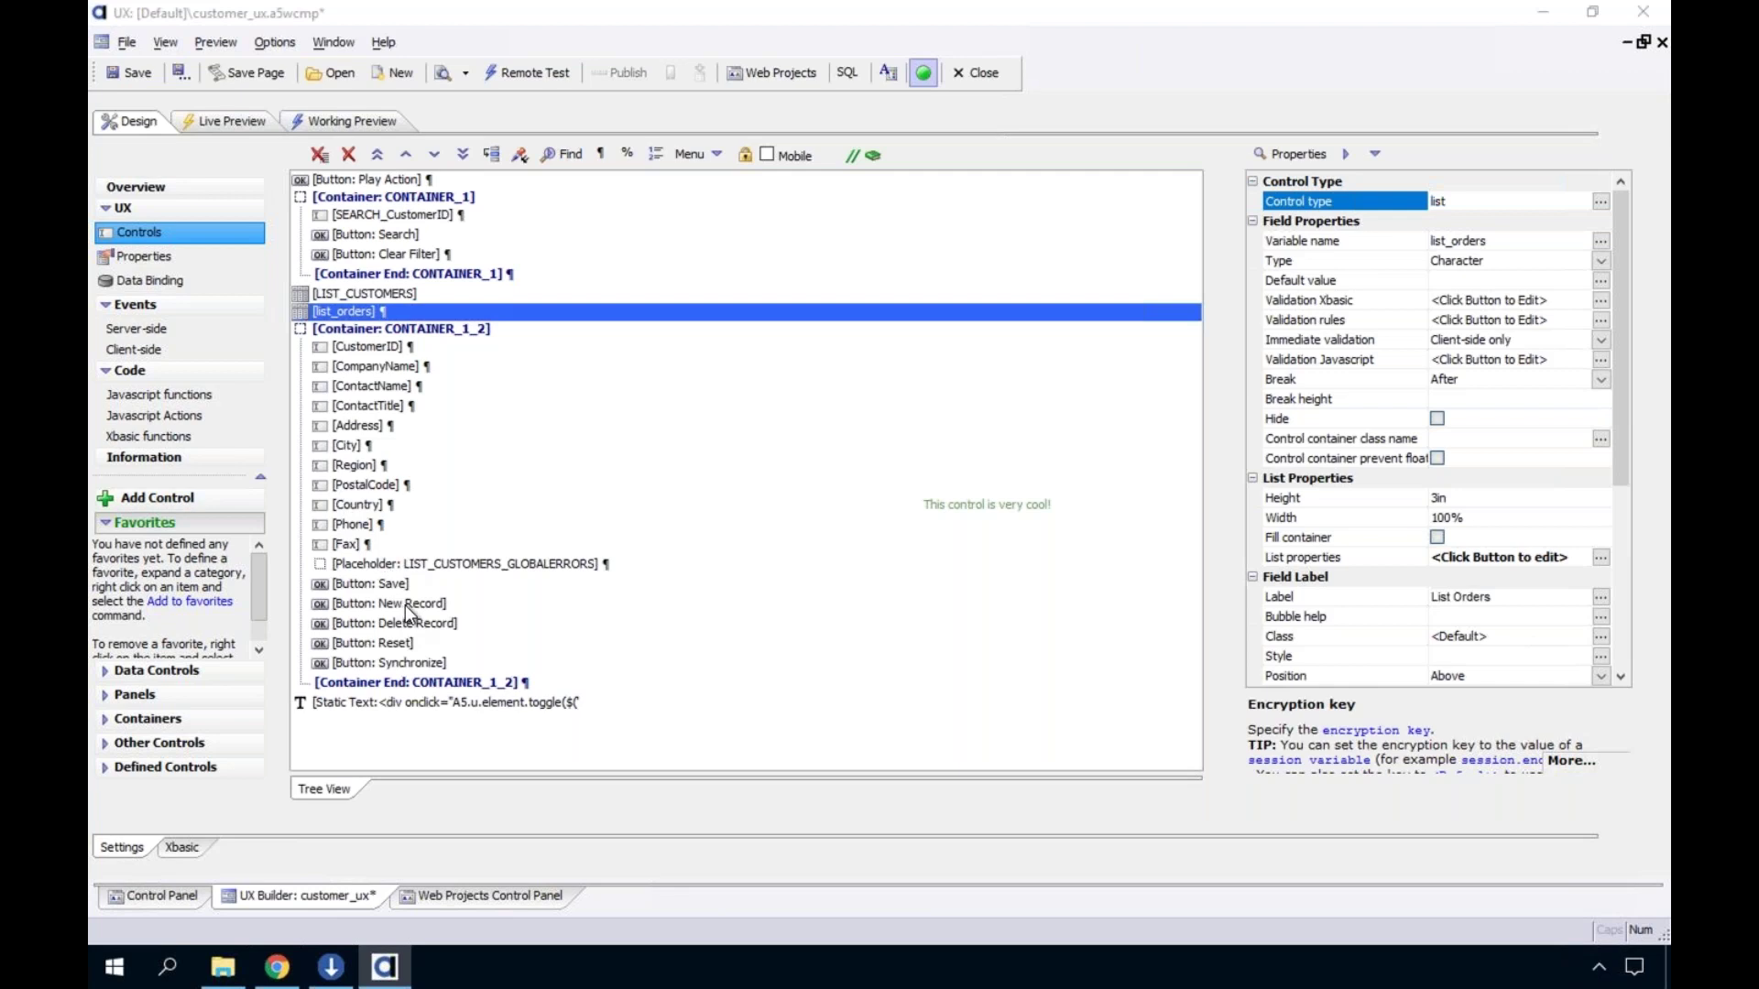
# Add a button labelled Toggle directly after the list_orders control
pyautogui.click(216, 740)
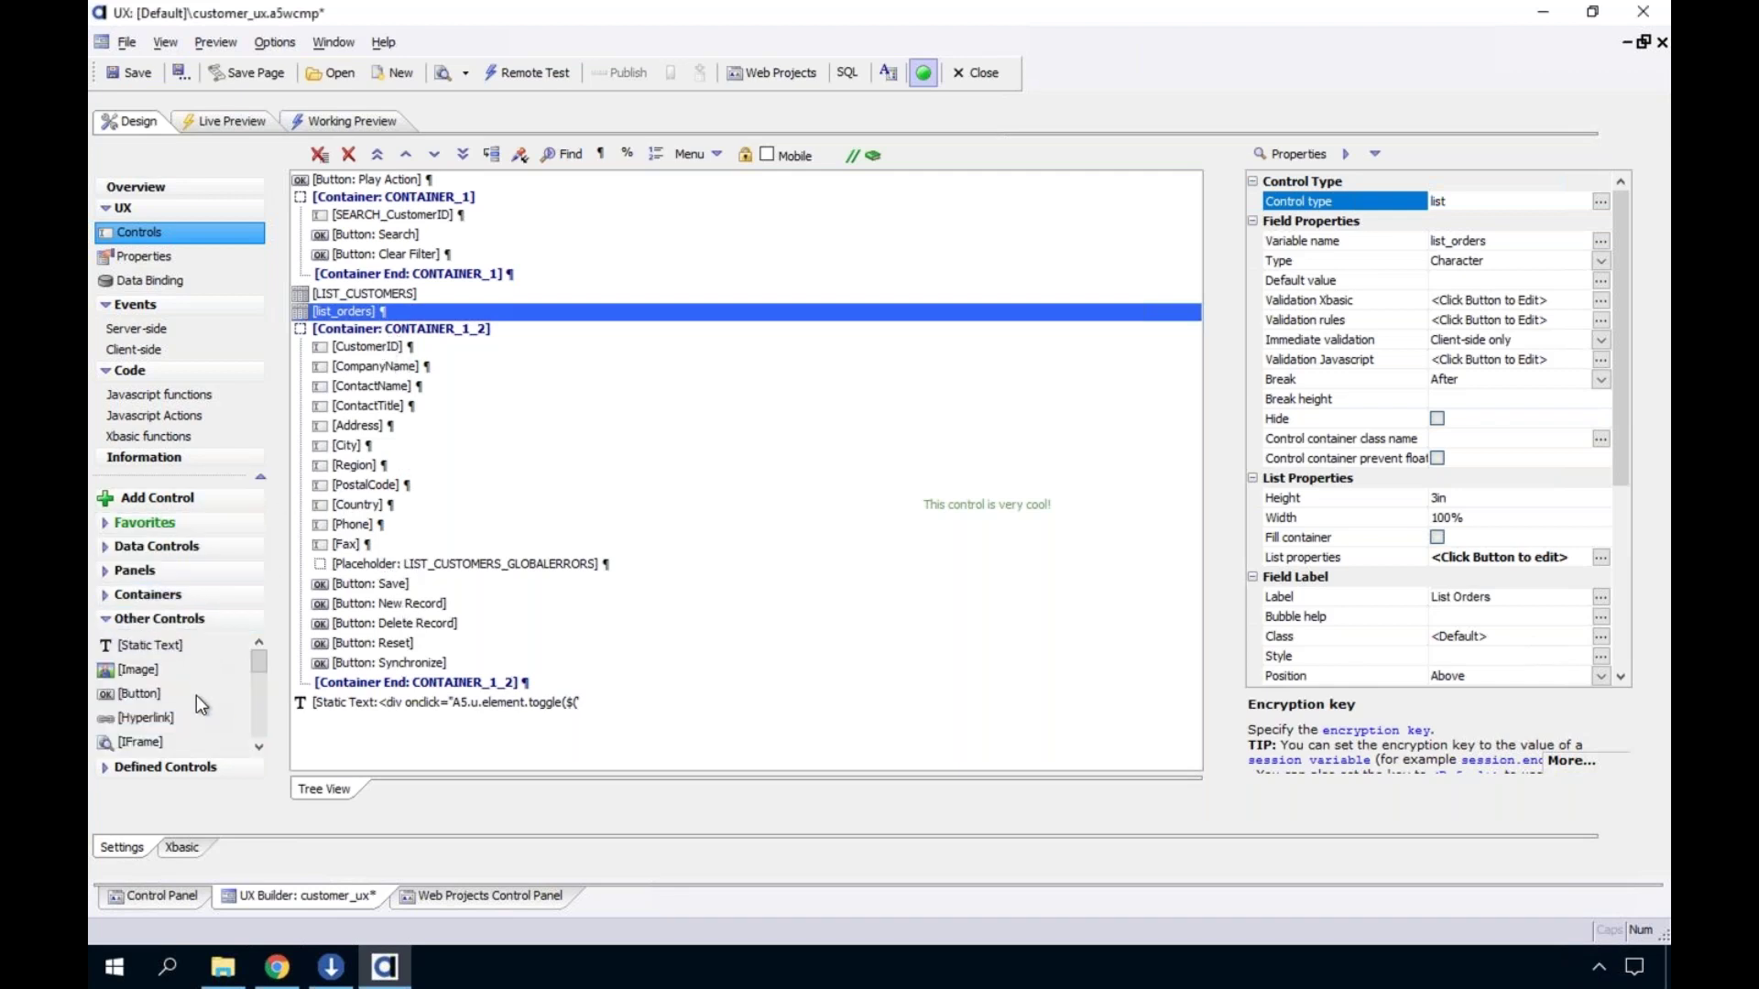
pyautogui.moveTo(621, 553); pyautogui.dragTo(621, 554)
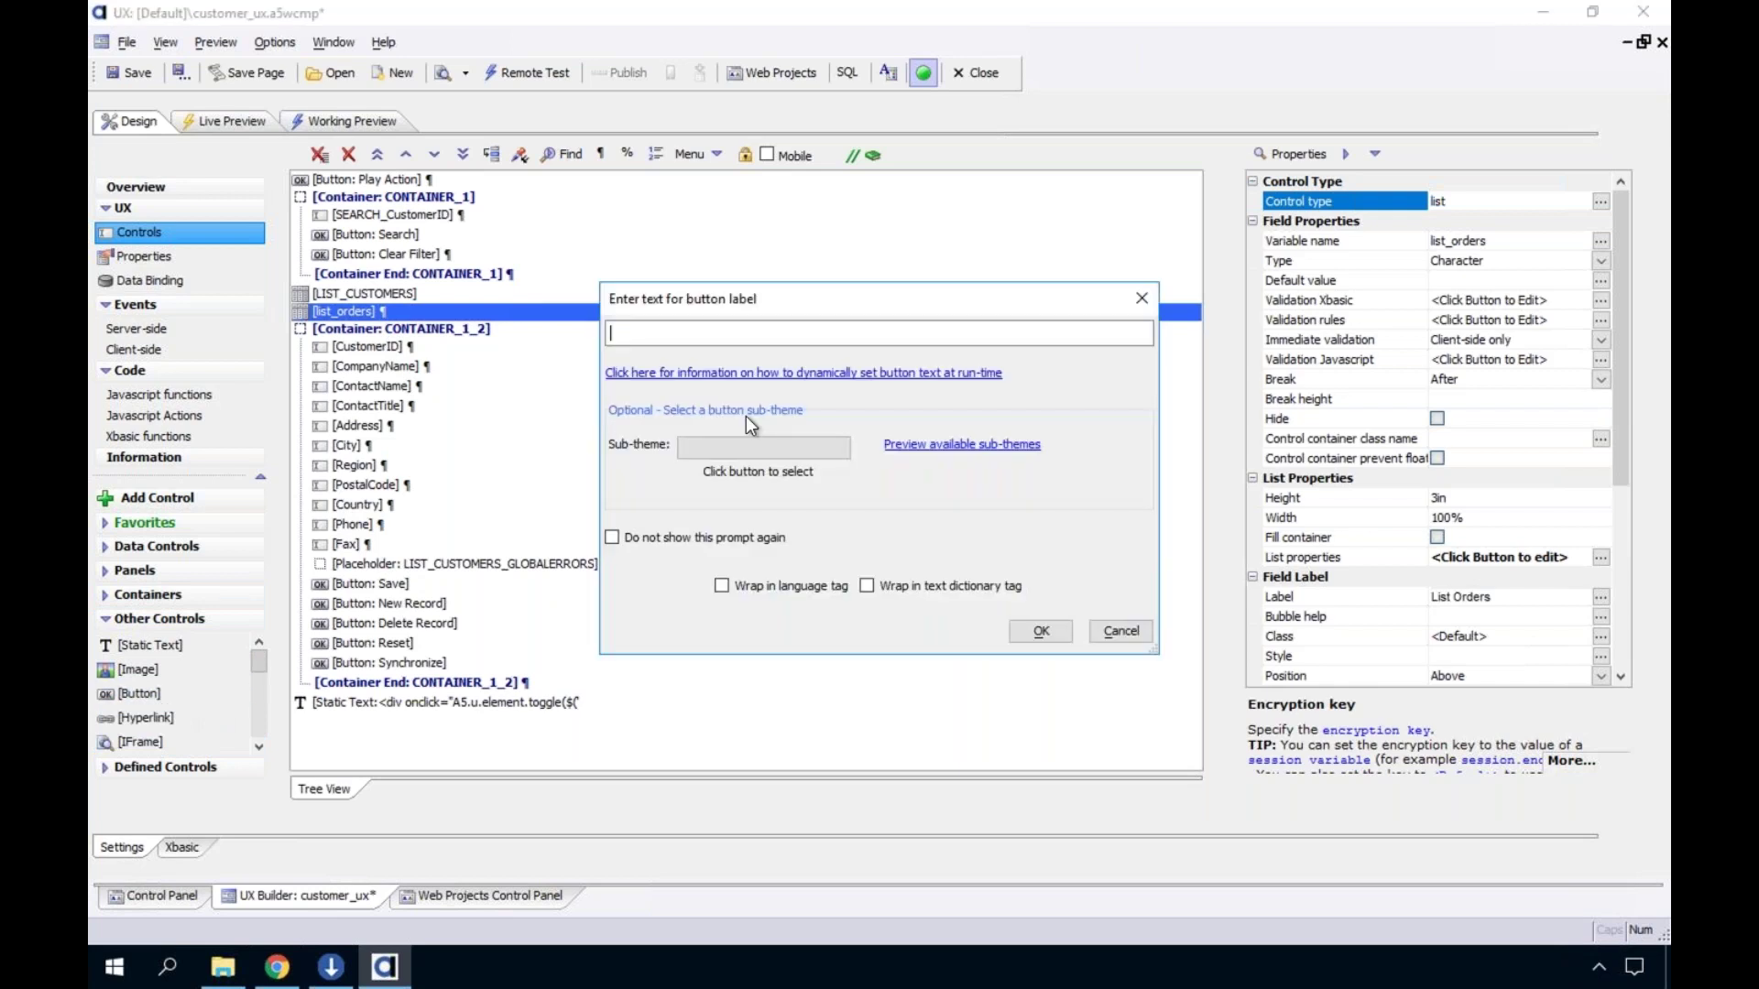
pyautogui.write('Toggle')
pyautogui.click(1033, 632)
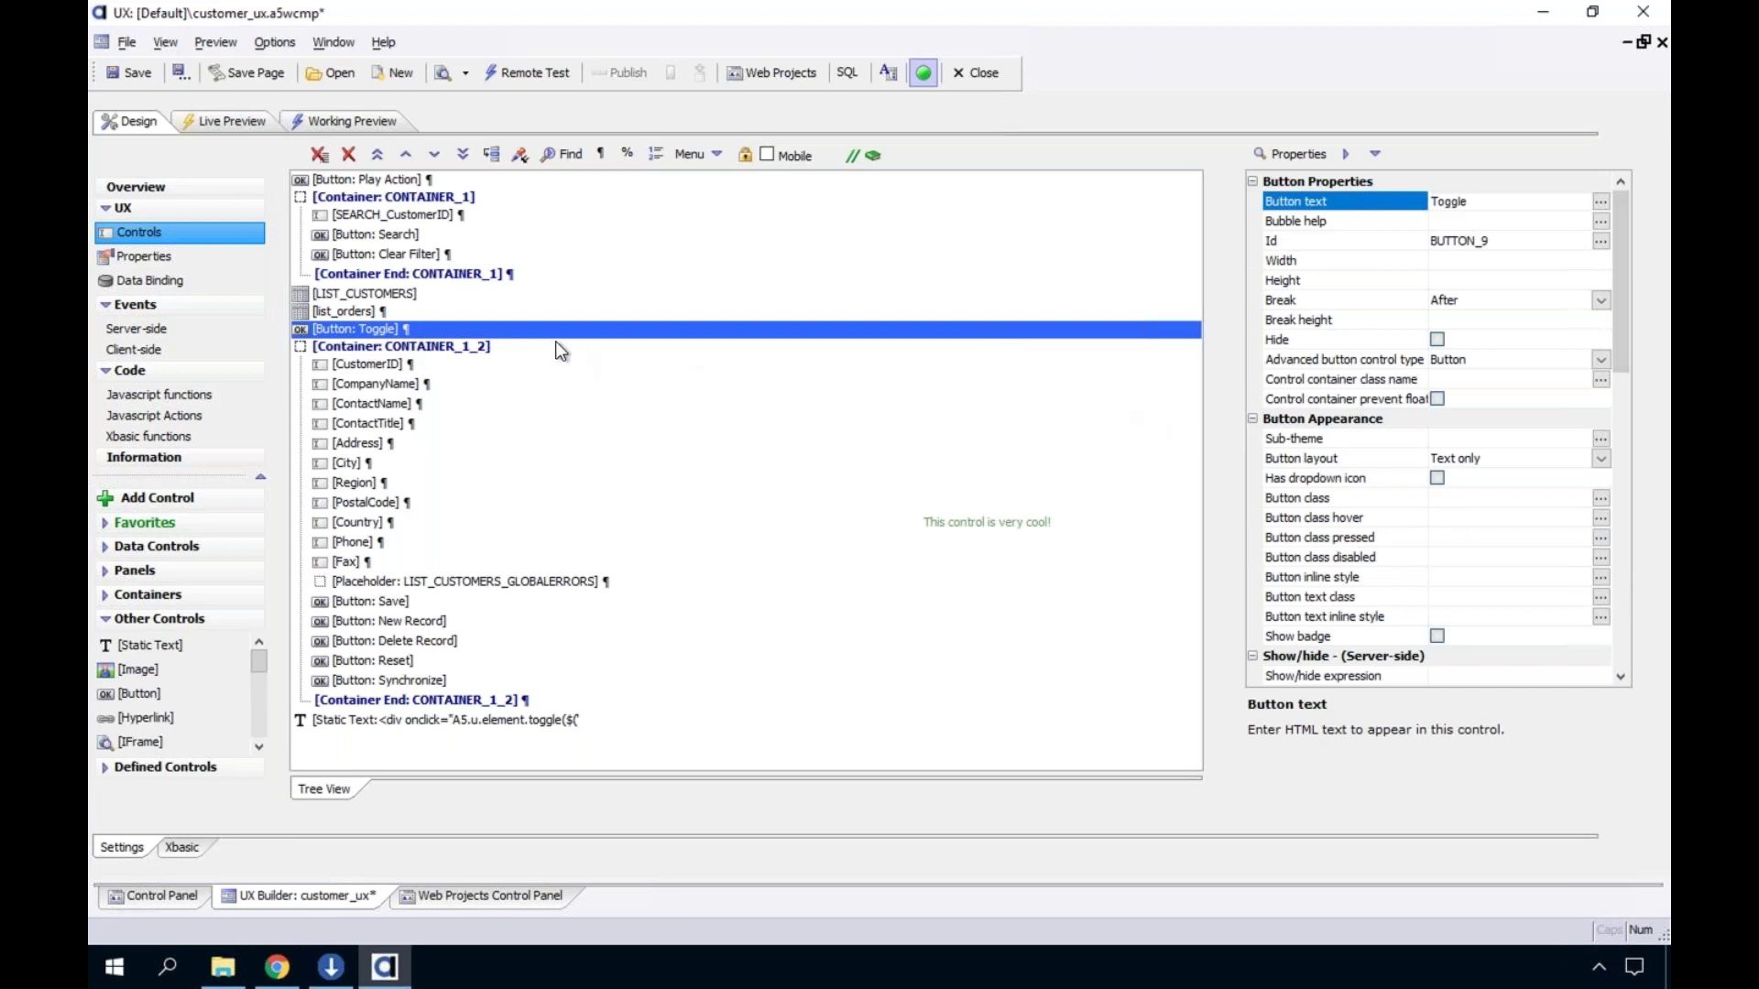
# Add a textbox control named test directly after the Toggle button
pyautogui.moveTo(394, 357); pyautogui.dragTo(404, 700)
pyautogui.click(396, 329)
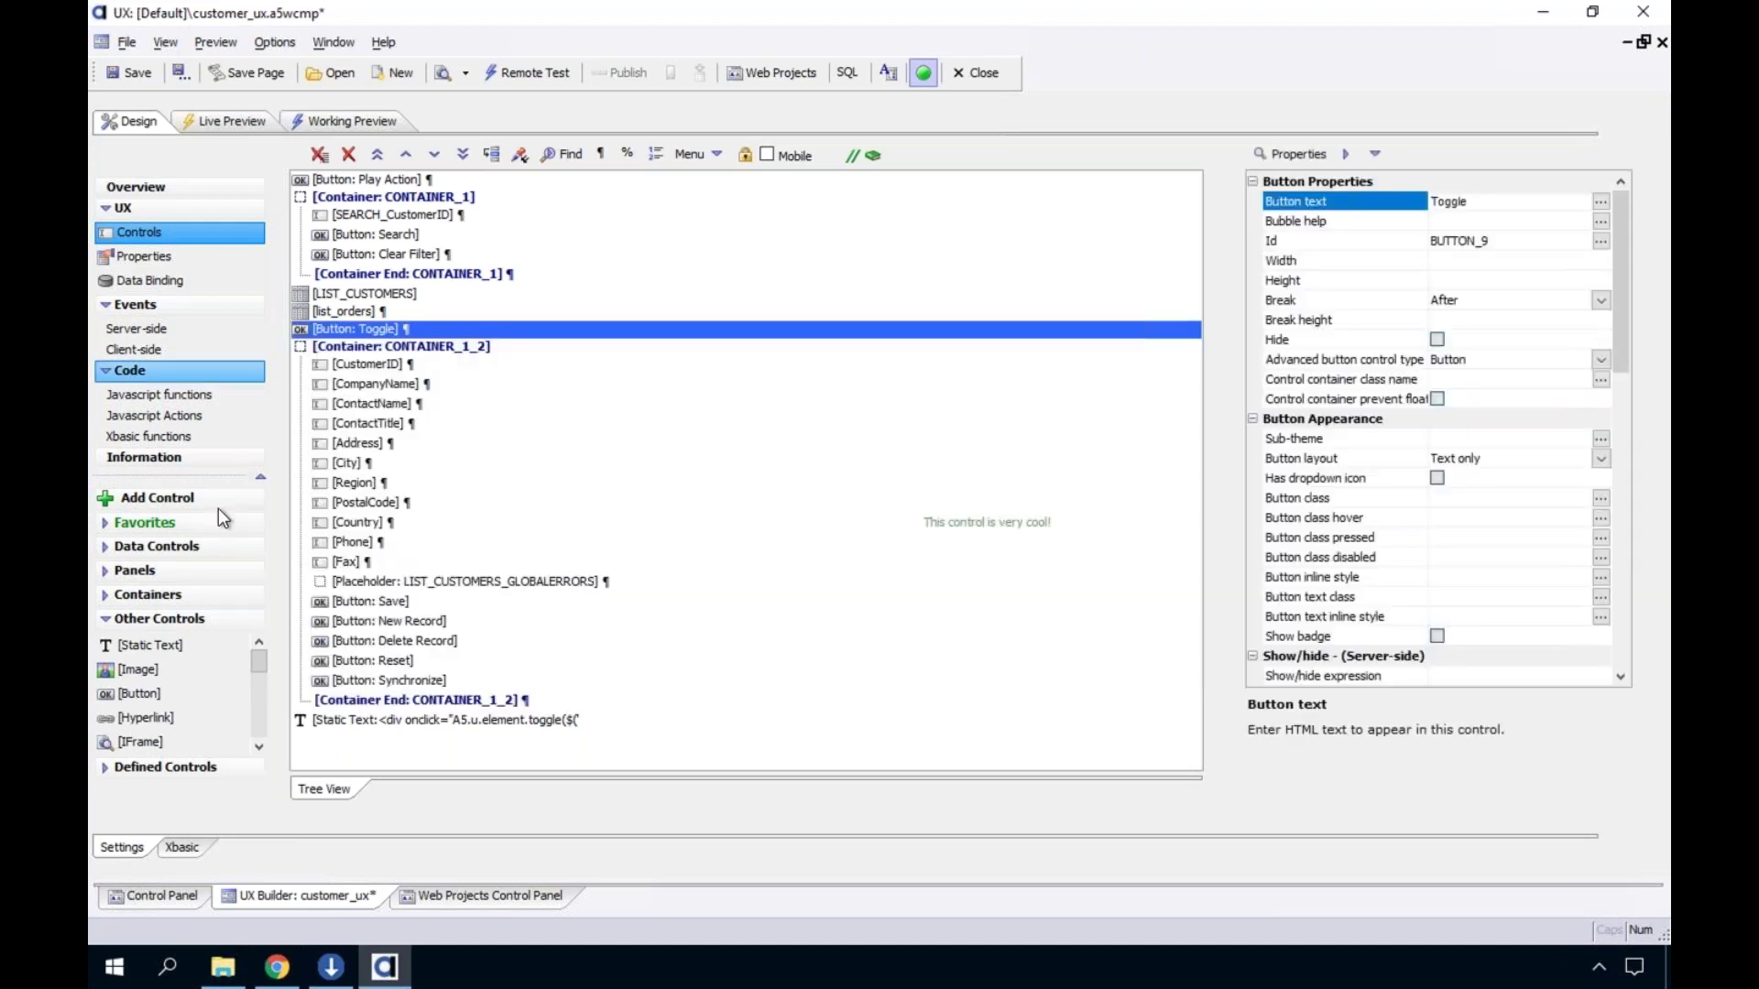
pyautogui.click(213, 495)
pyautogui.write('text')
pyautogui.press('Return')
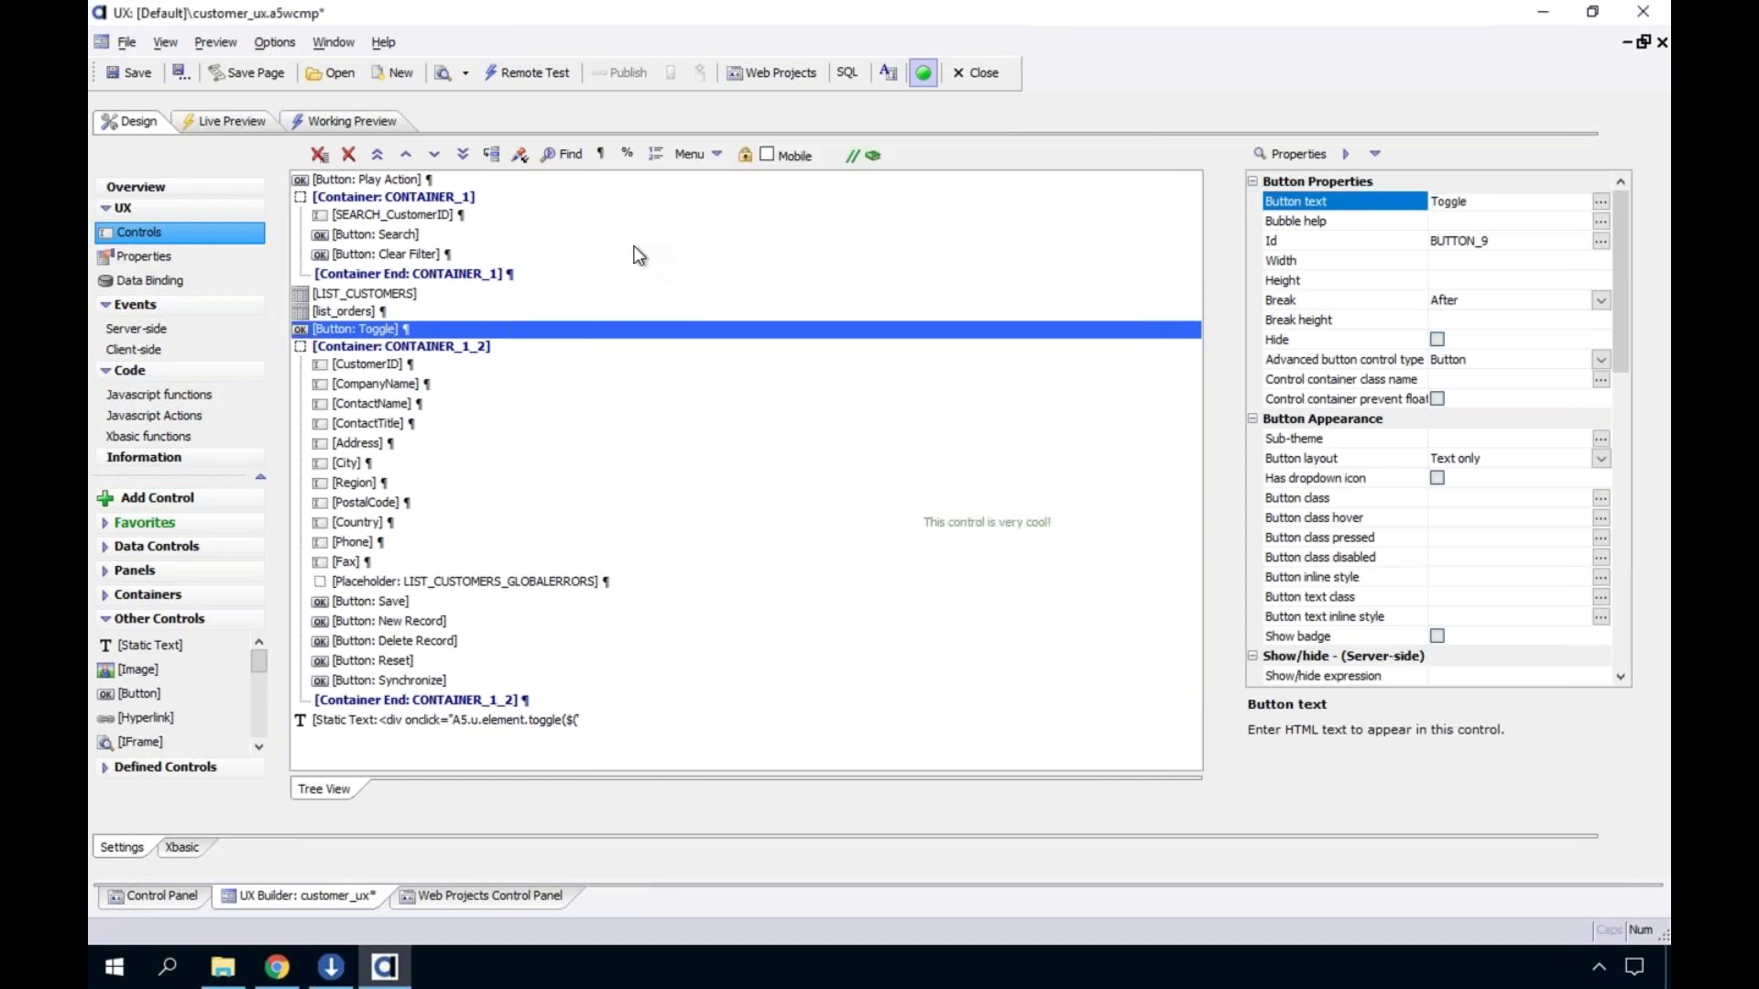
pyautogui.write('test')
pyautogui.click(1143, 731)
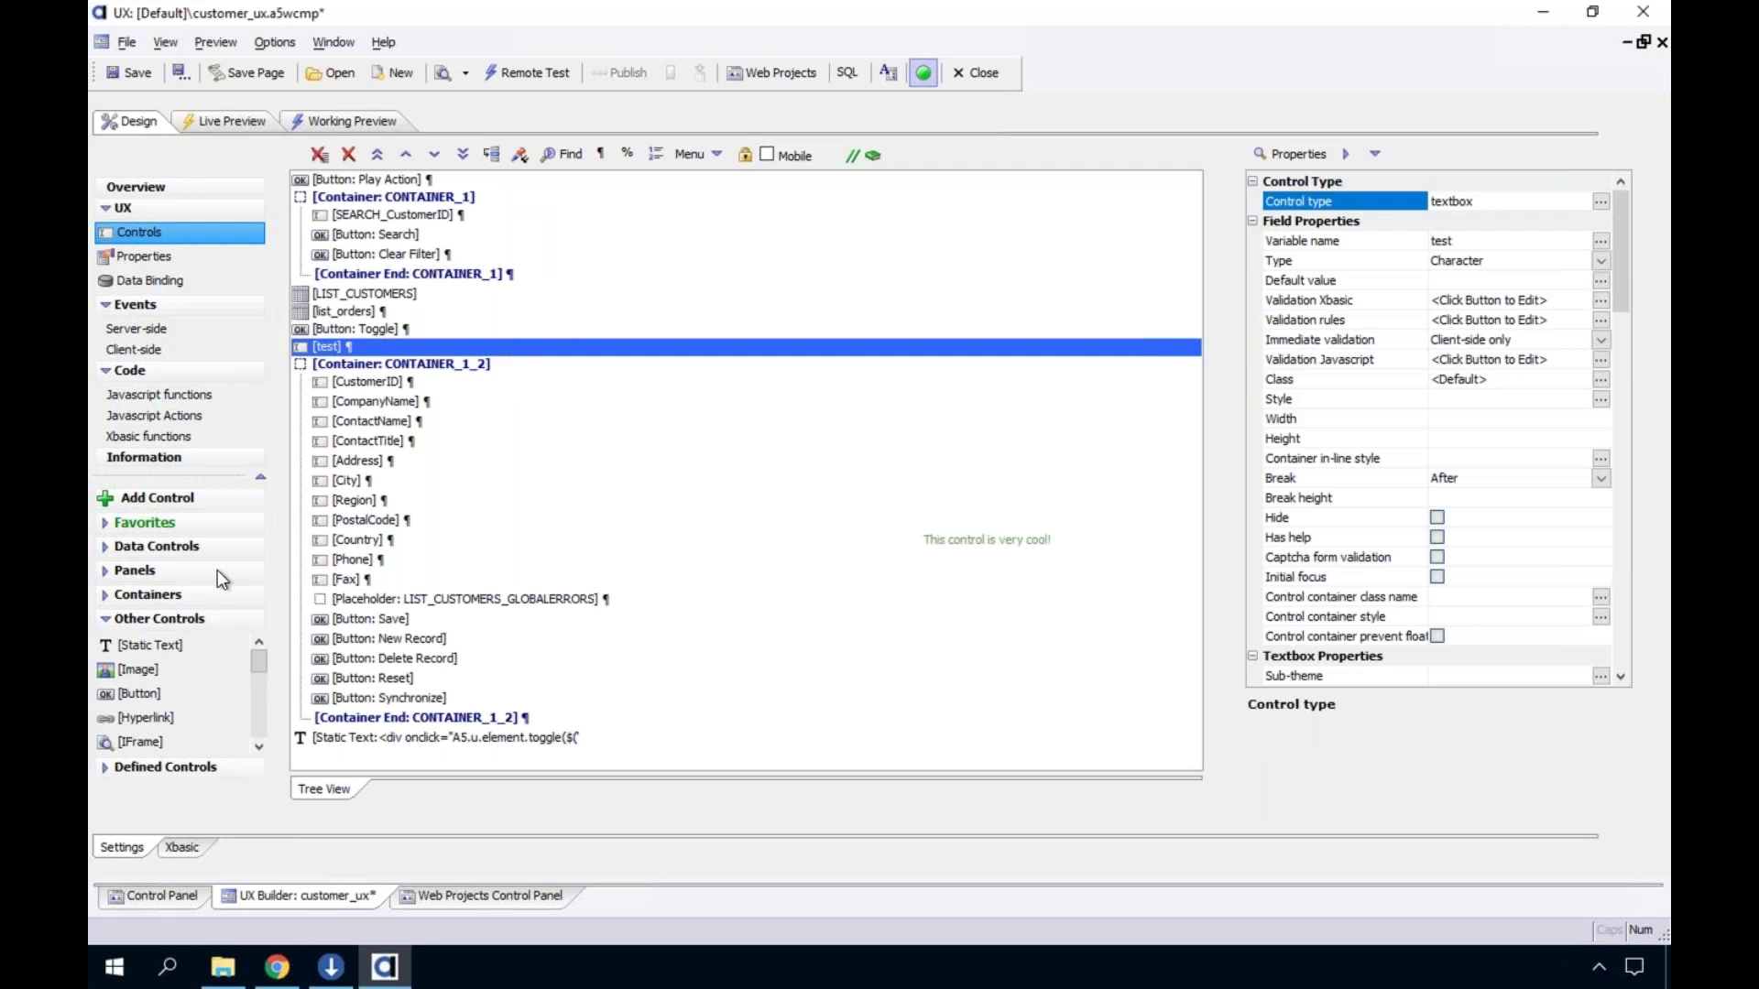
# Insert a container of type None around the test textbox, and enable Prevent container float for it
pyautogui.click(168, 594)
pyautogui.click(172, 696)
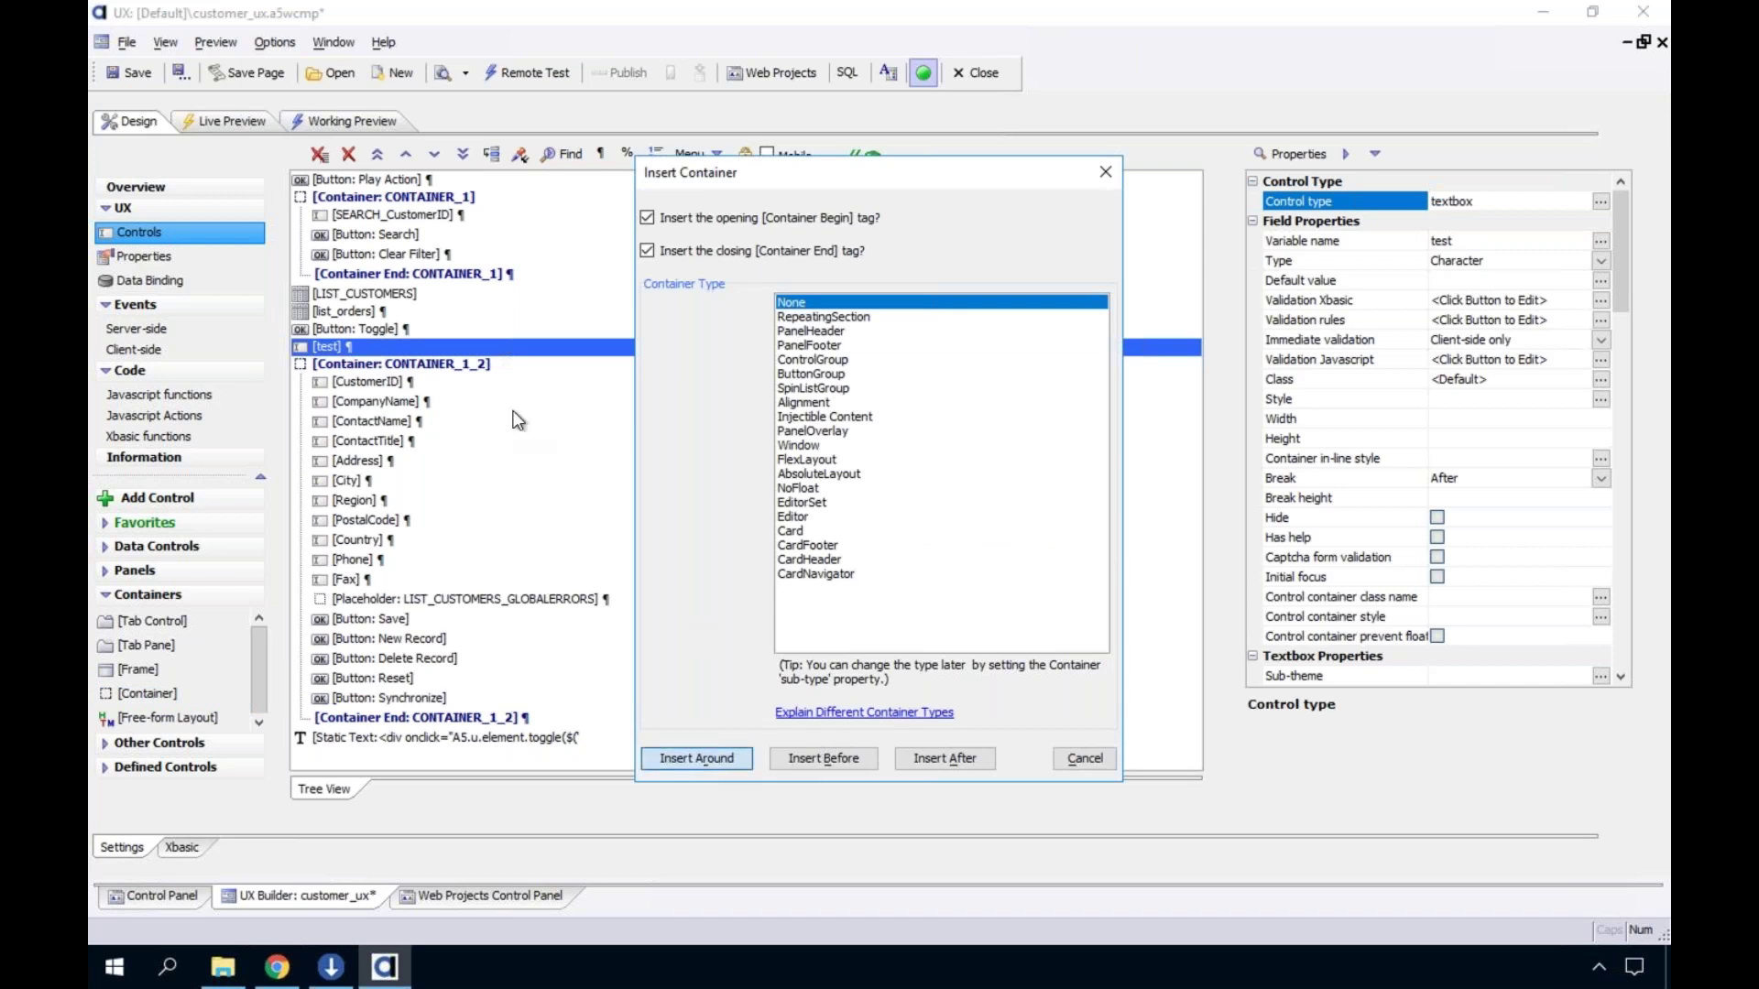
pyautogui.click(726, 760)
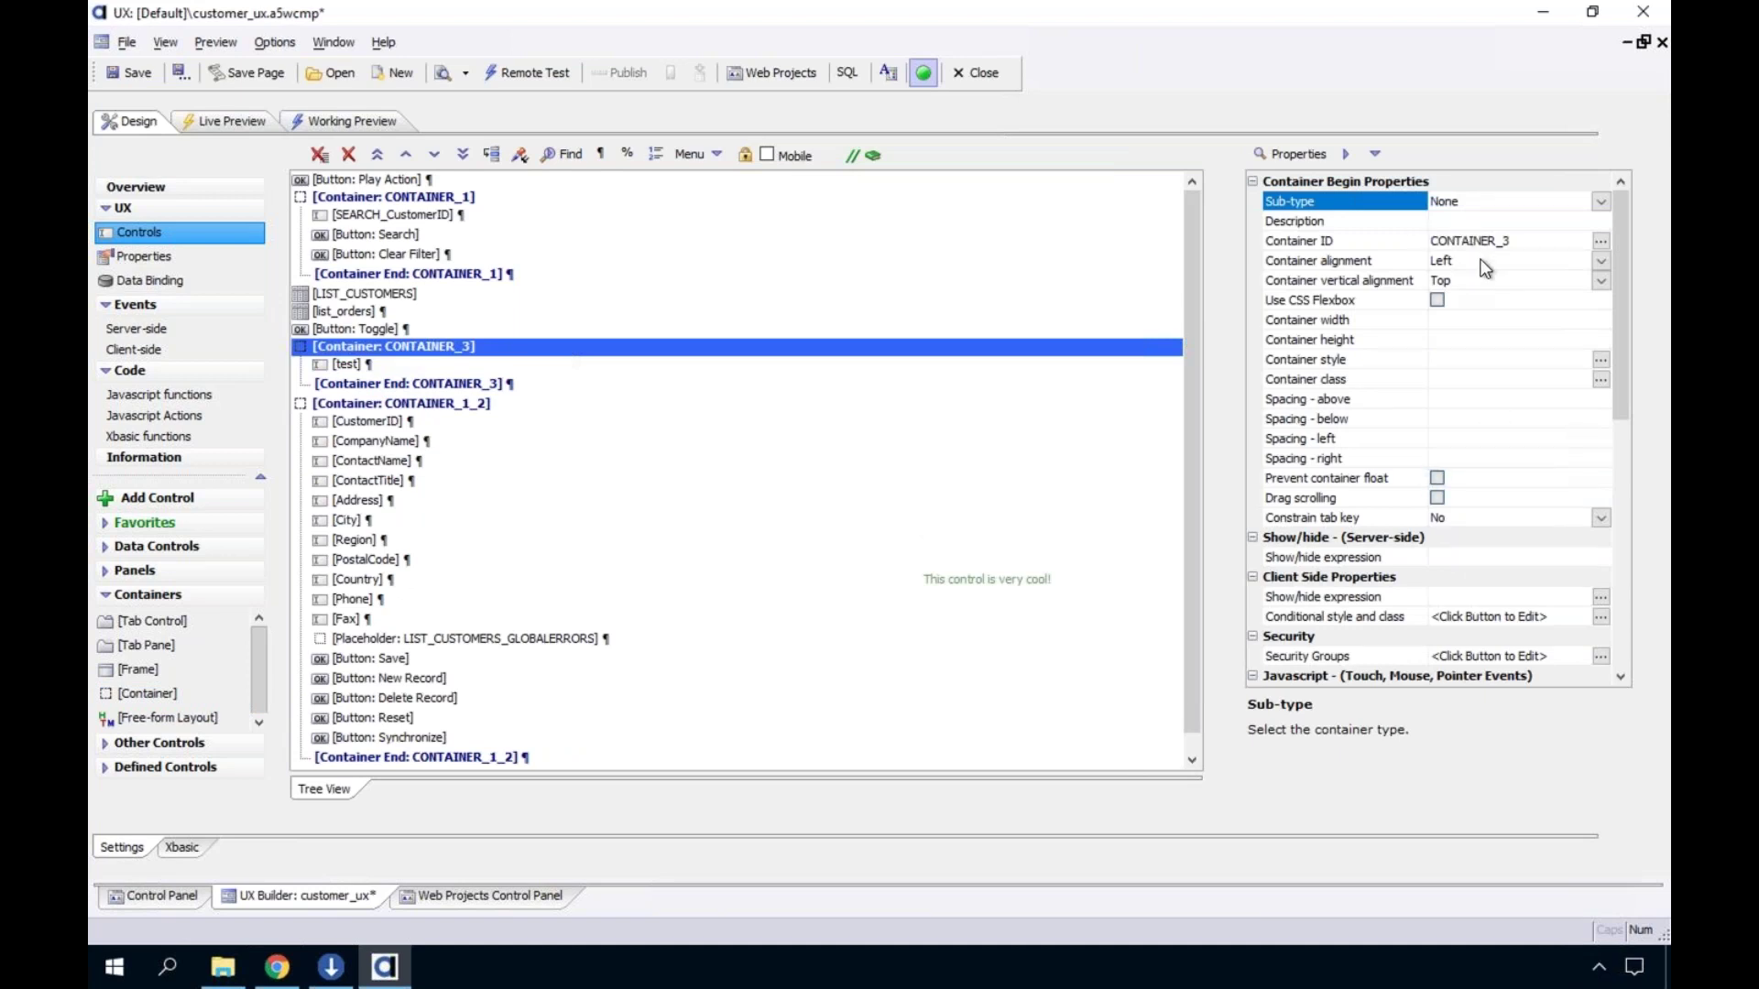
pyautogui.click(1344, 480)
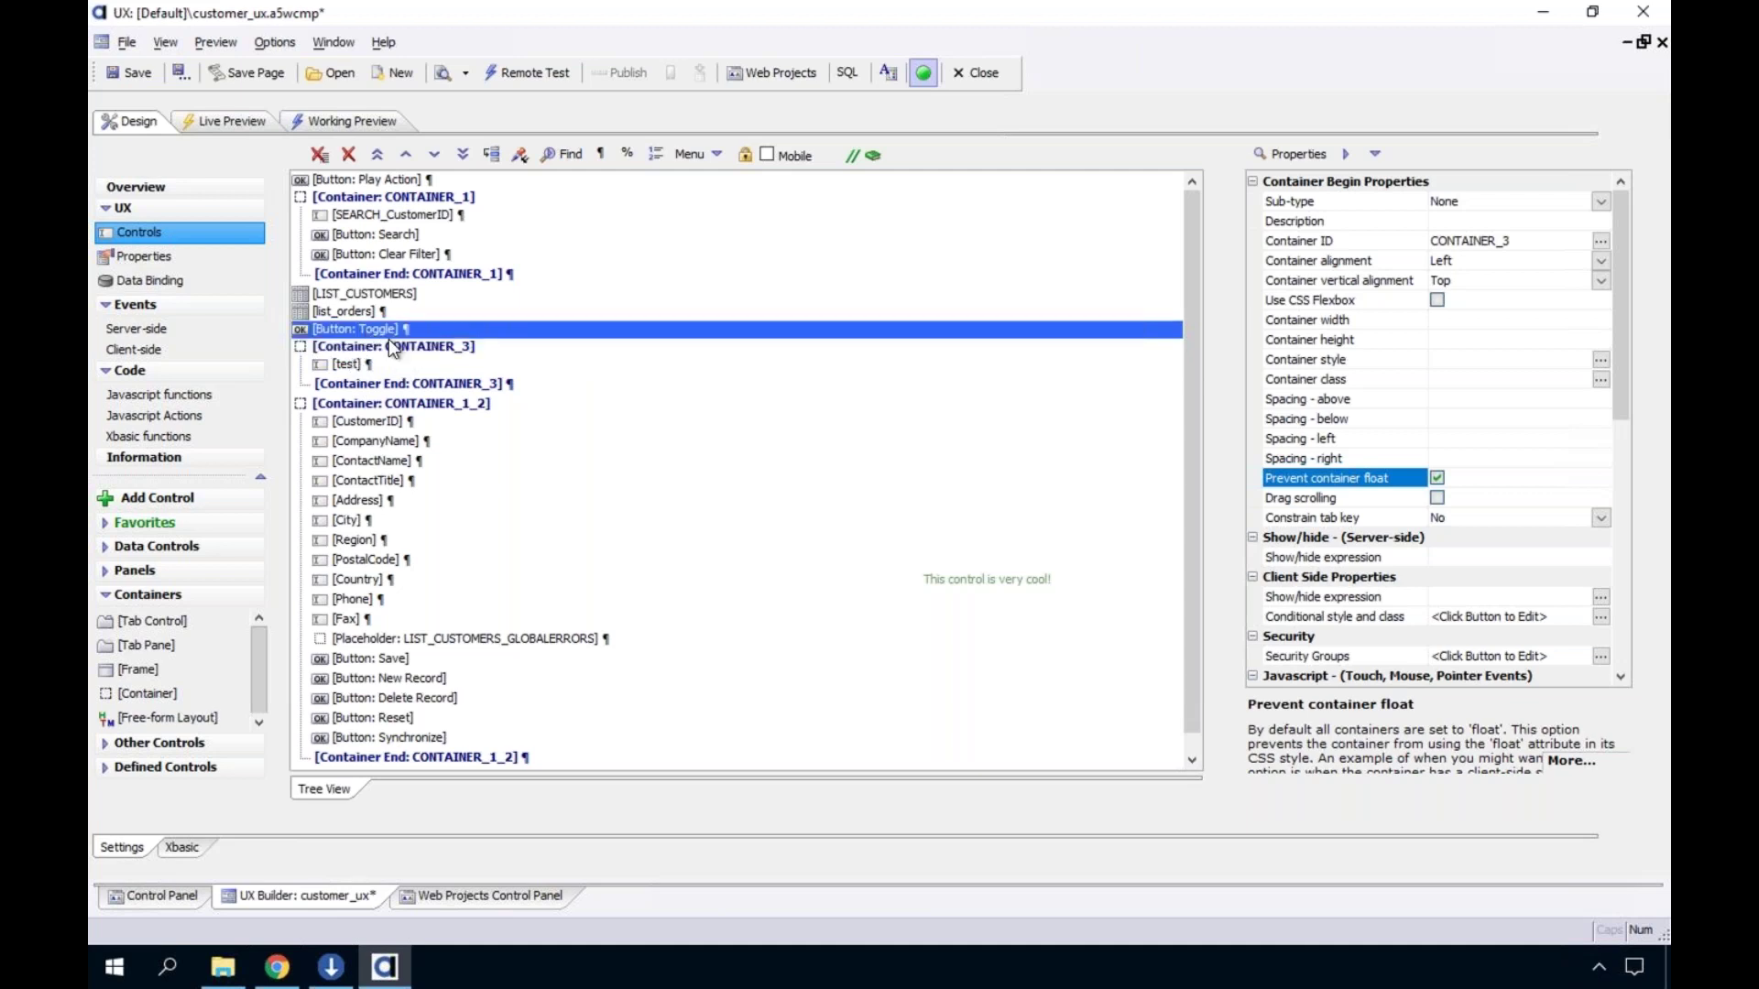
# Add the action 'Toggle display of a container or DIV with animation' to the Toggle button's click event
pyautogui.doubleClick(366, 328)
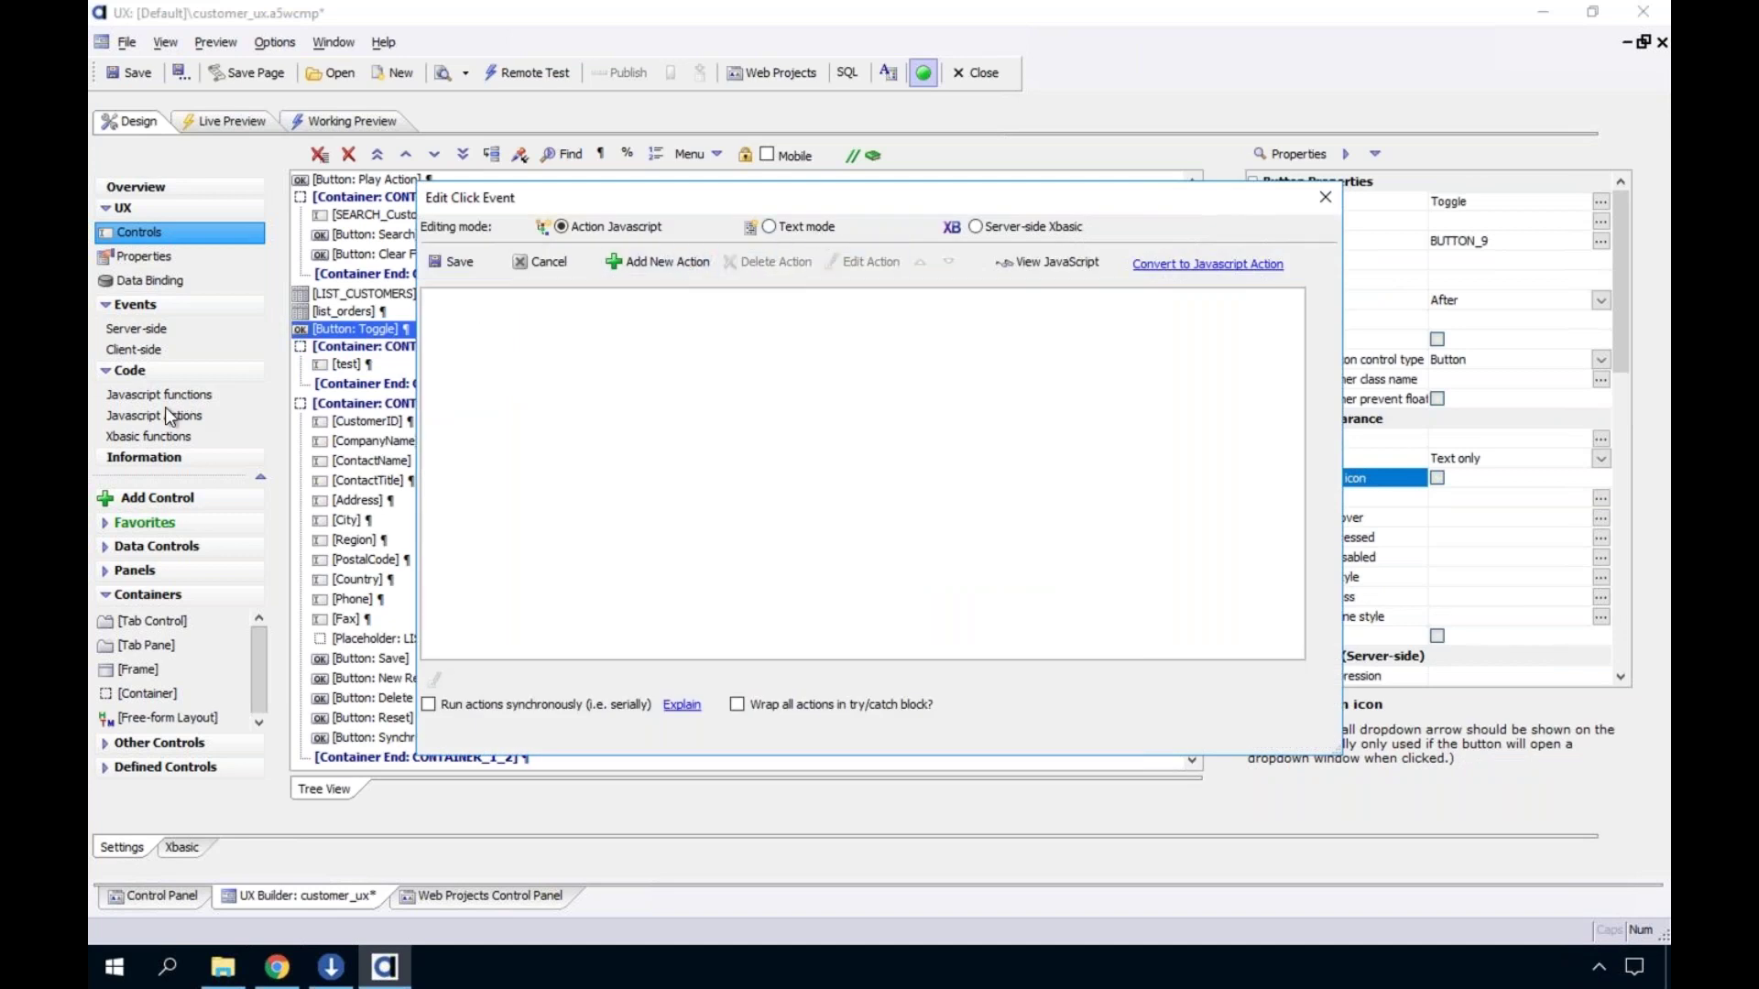
pyautogui.click(660, 264)
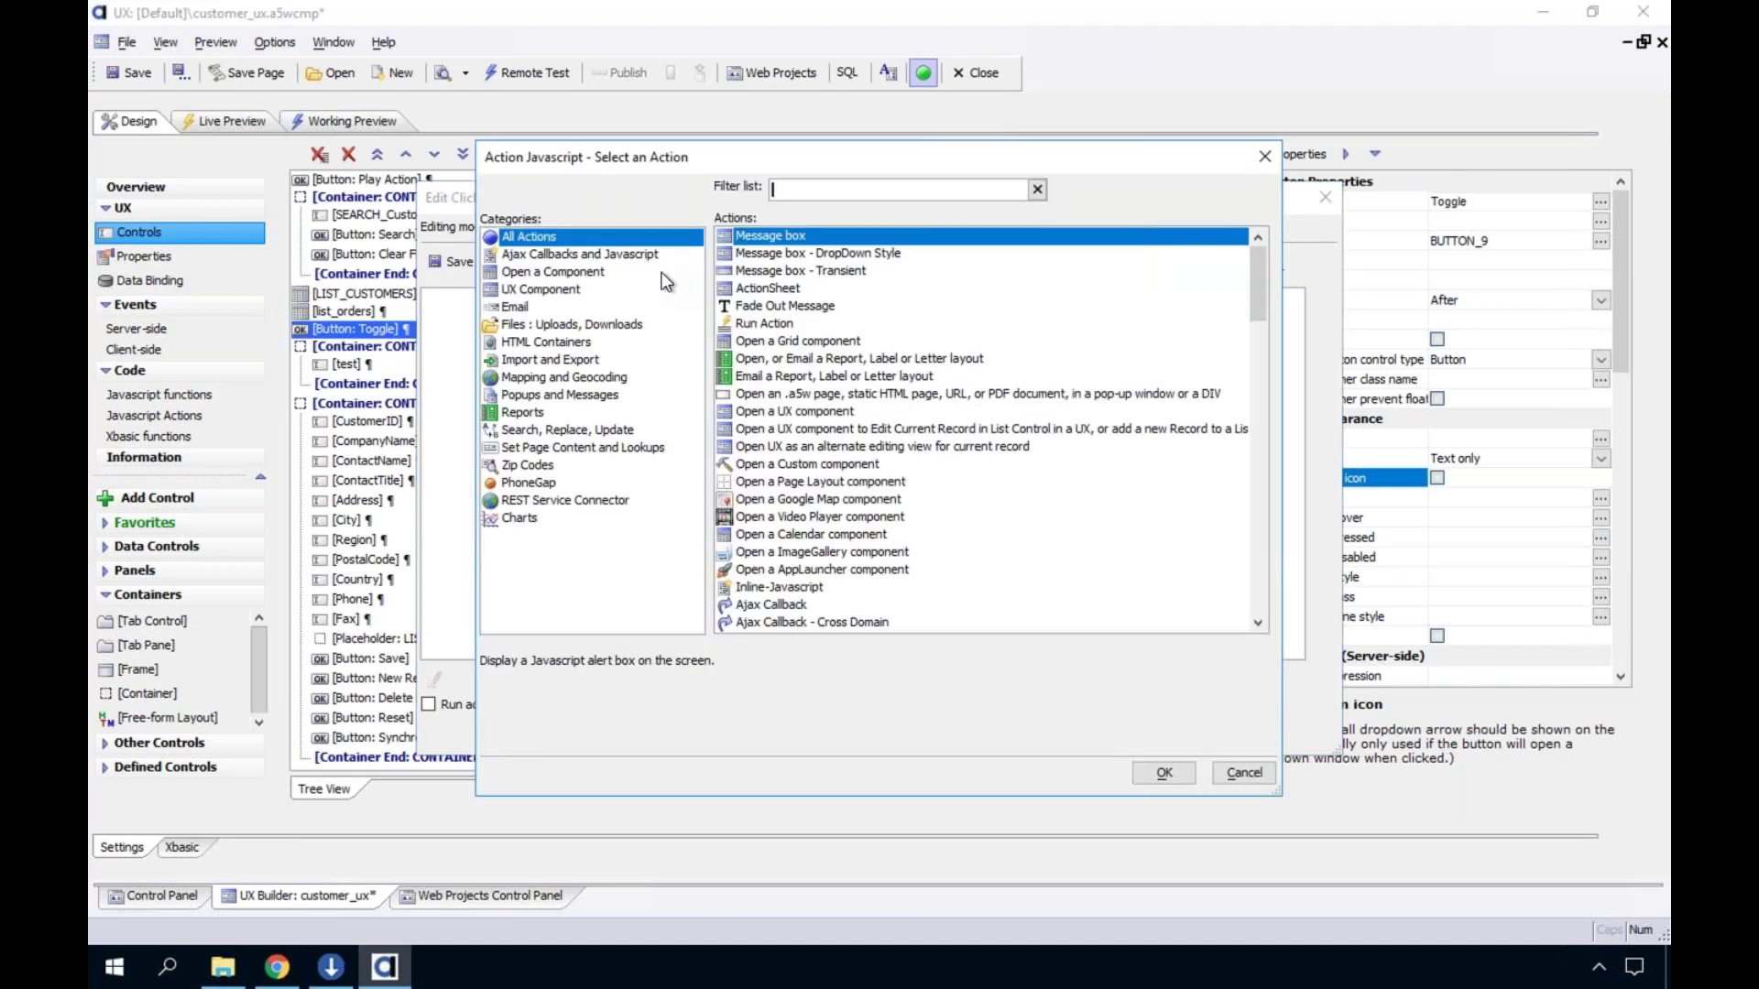
pyautogui.write('cont')
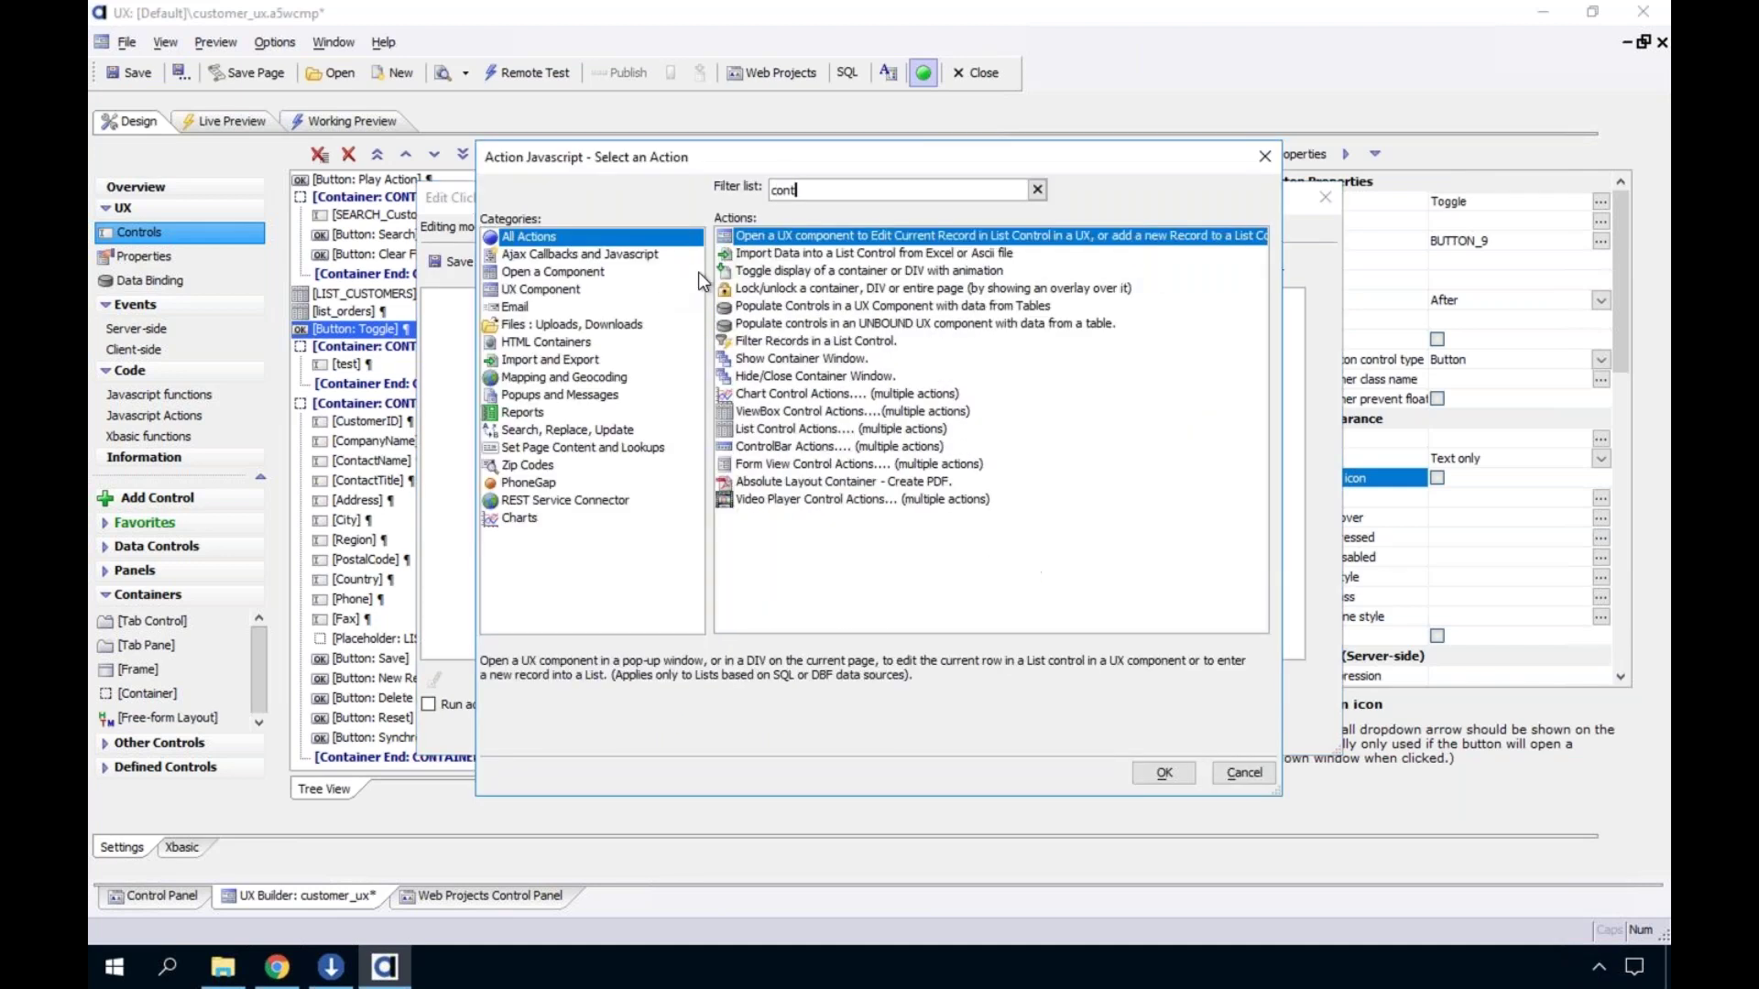
pyautogui.click(803, 357)
pyautogui.click(799, 376)
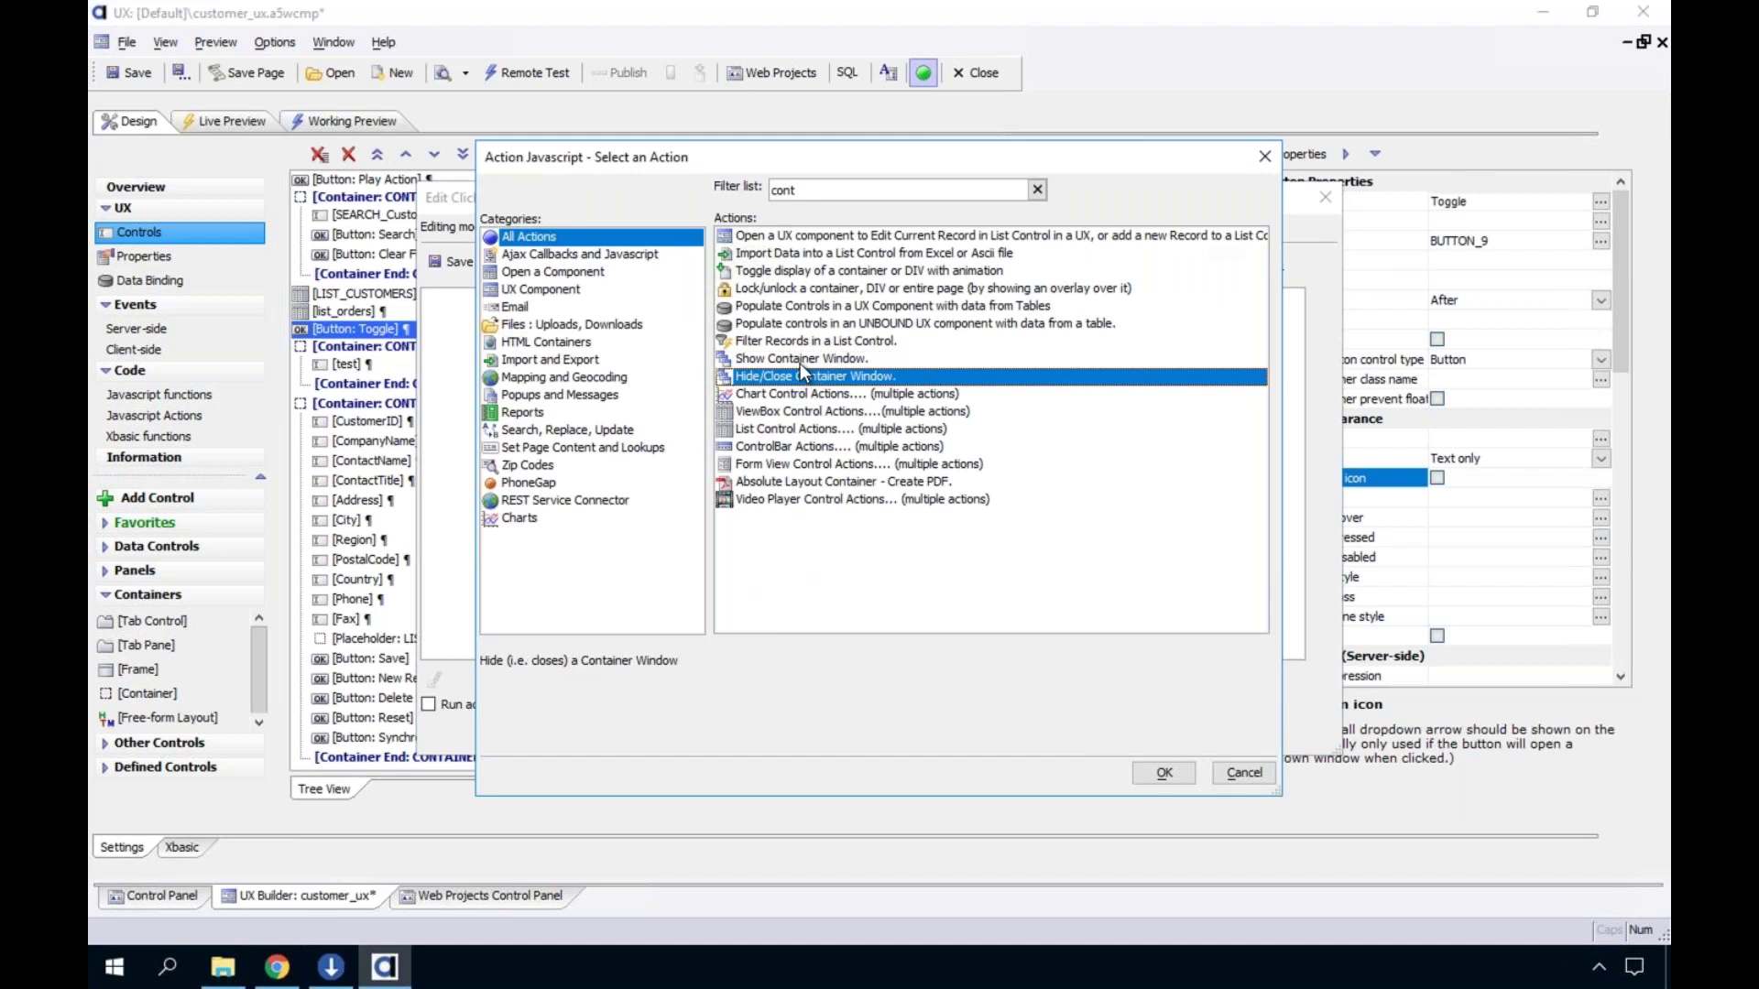
pyautogui.click(800, 359)
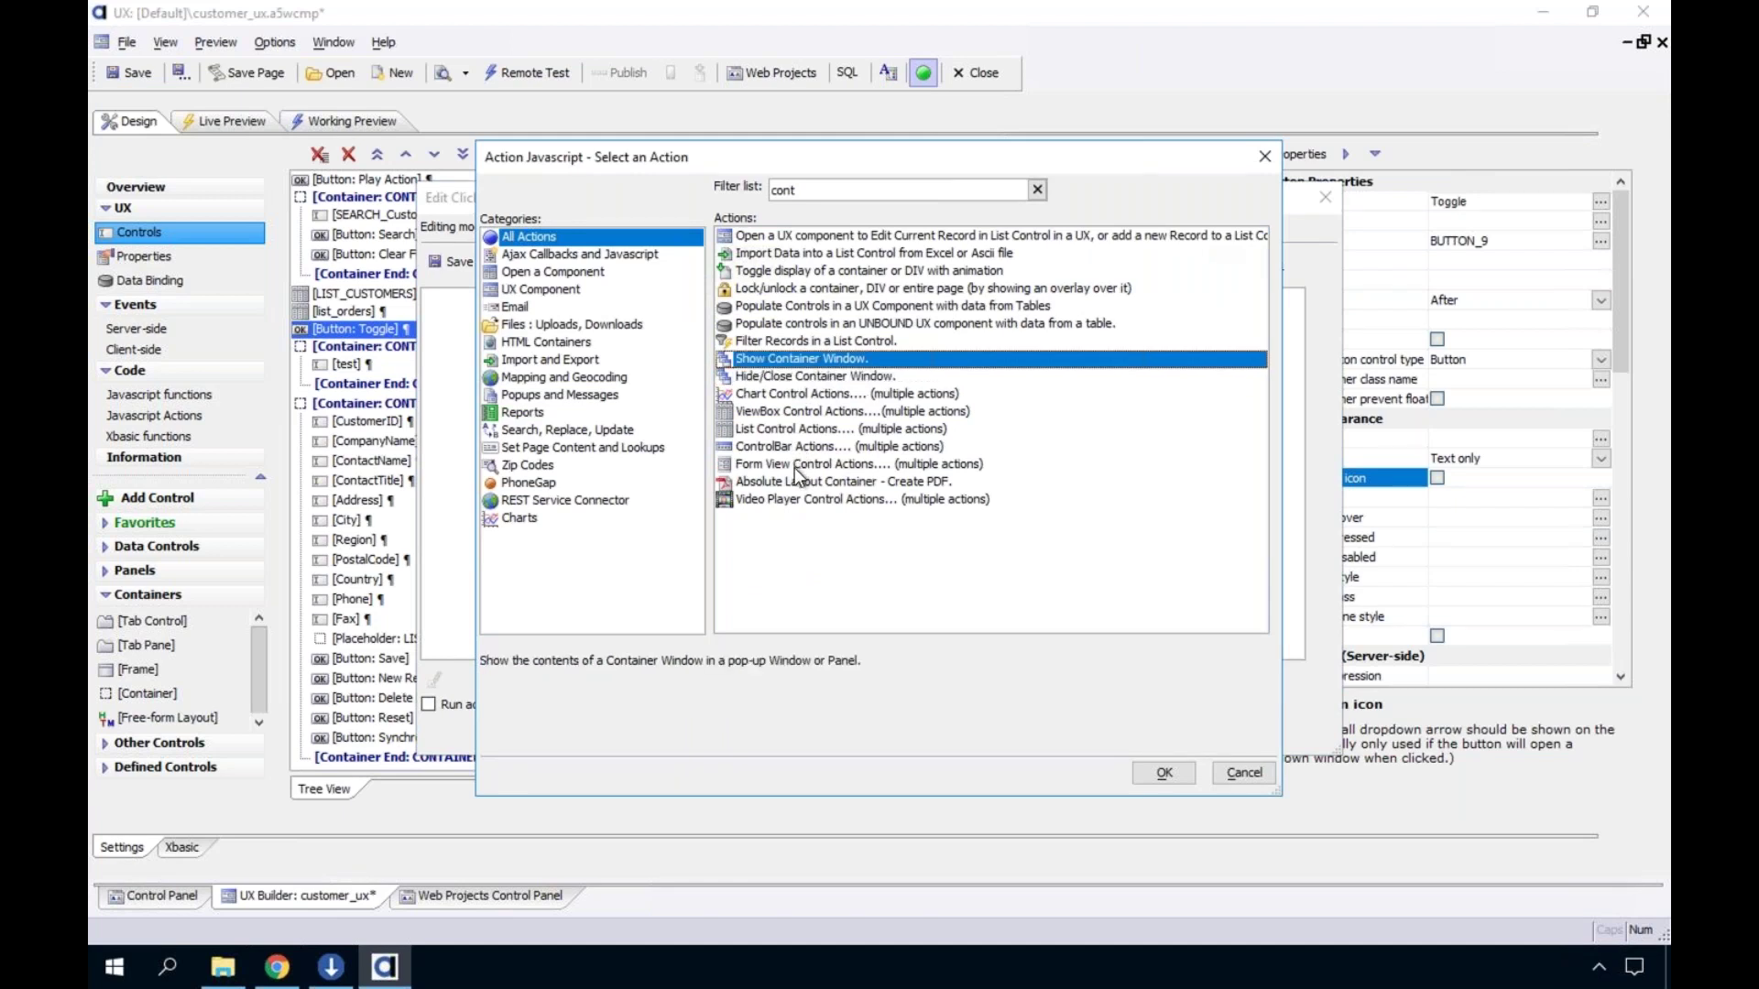
pyautogui.click(788, 273)
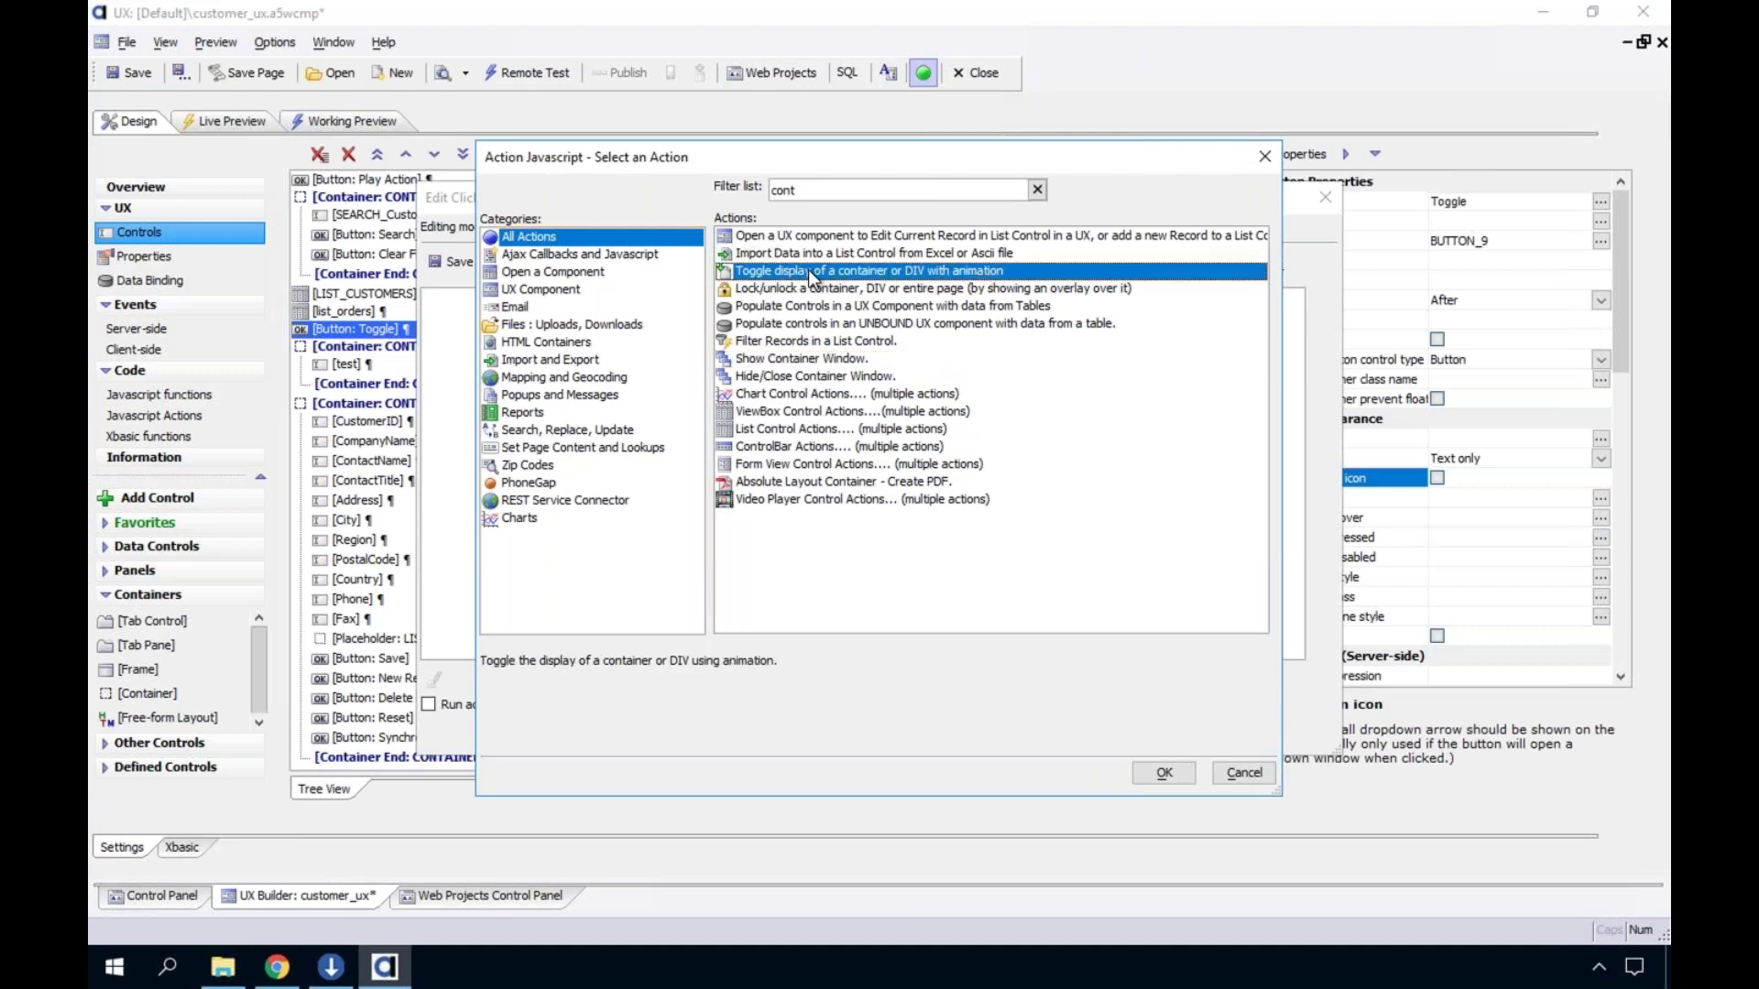
pyautogui.doubleClick(861, 271)
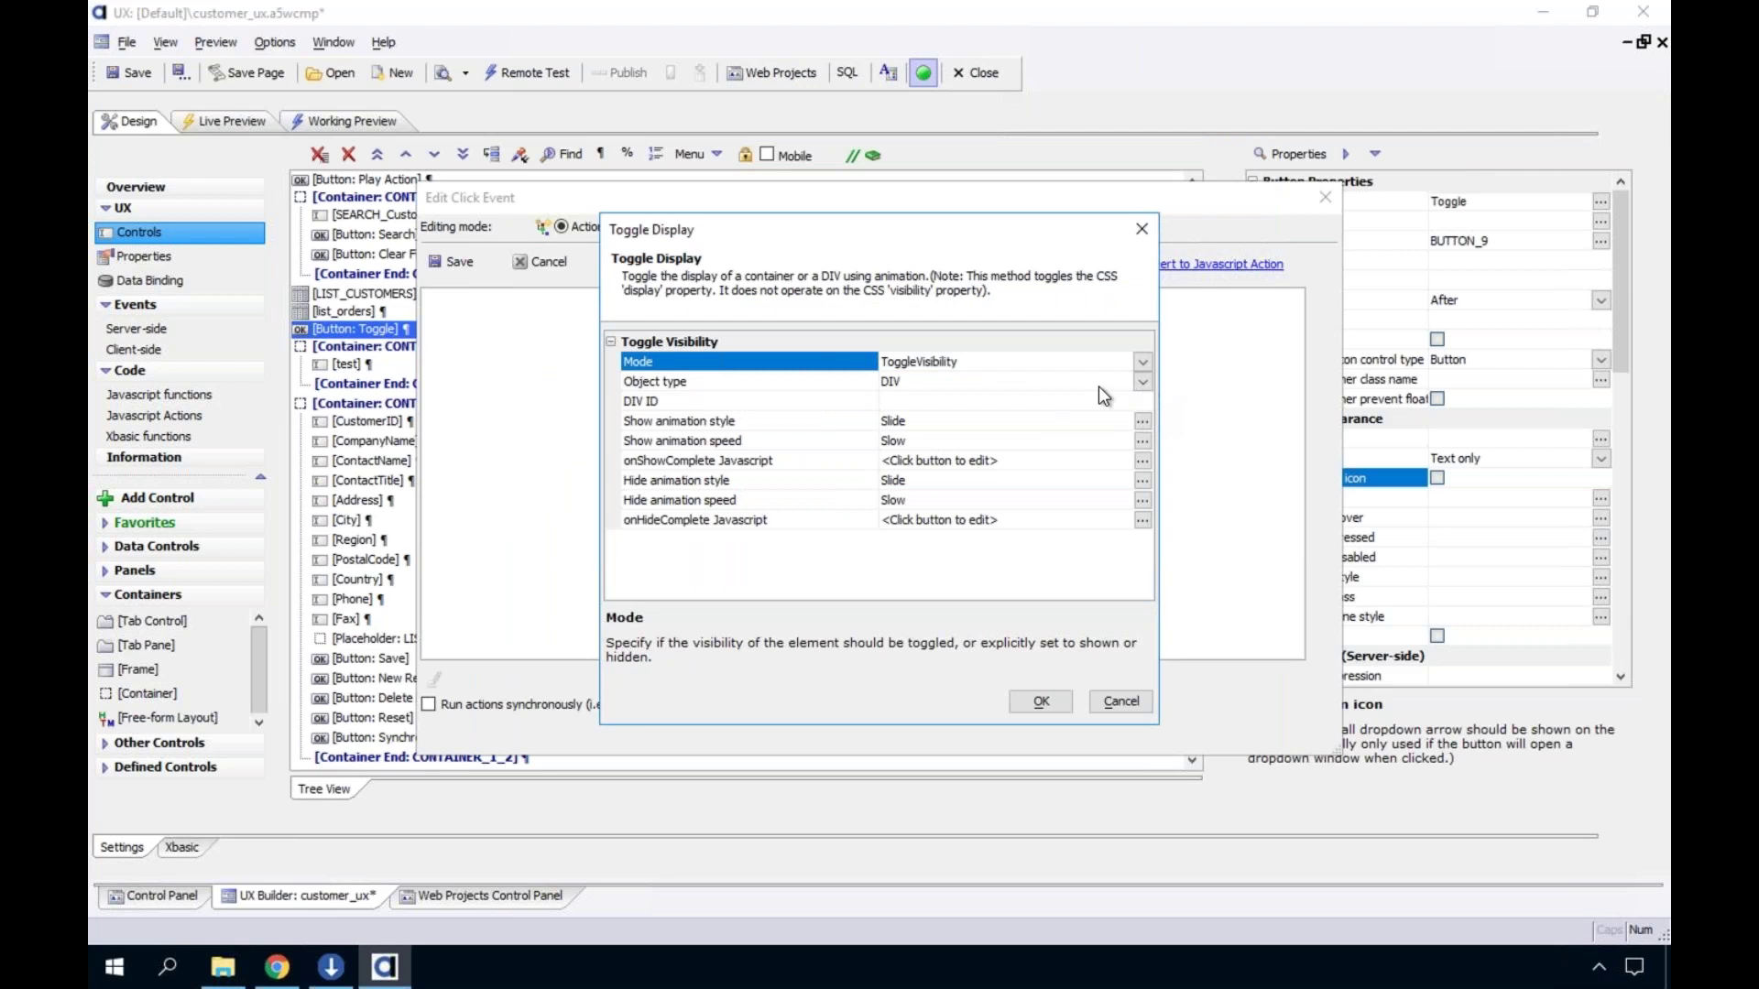
# Set the toggle action's object type to Container and its container ID to CONTAINER_3, and save the click event
pyautogui.click(1142, 382)
pyautogui.click(954, 408)
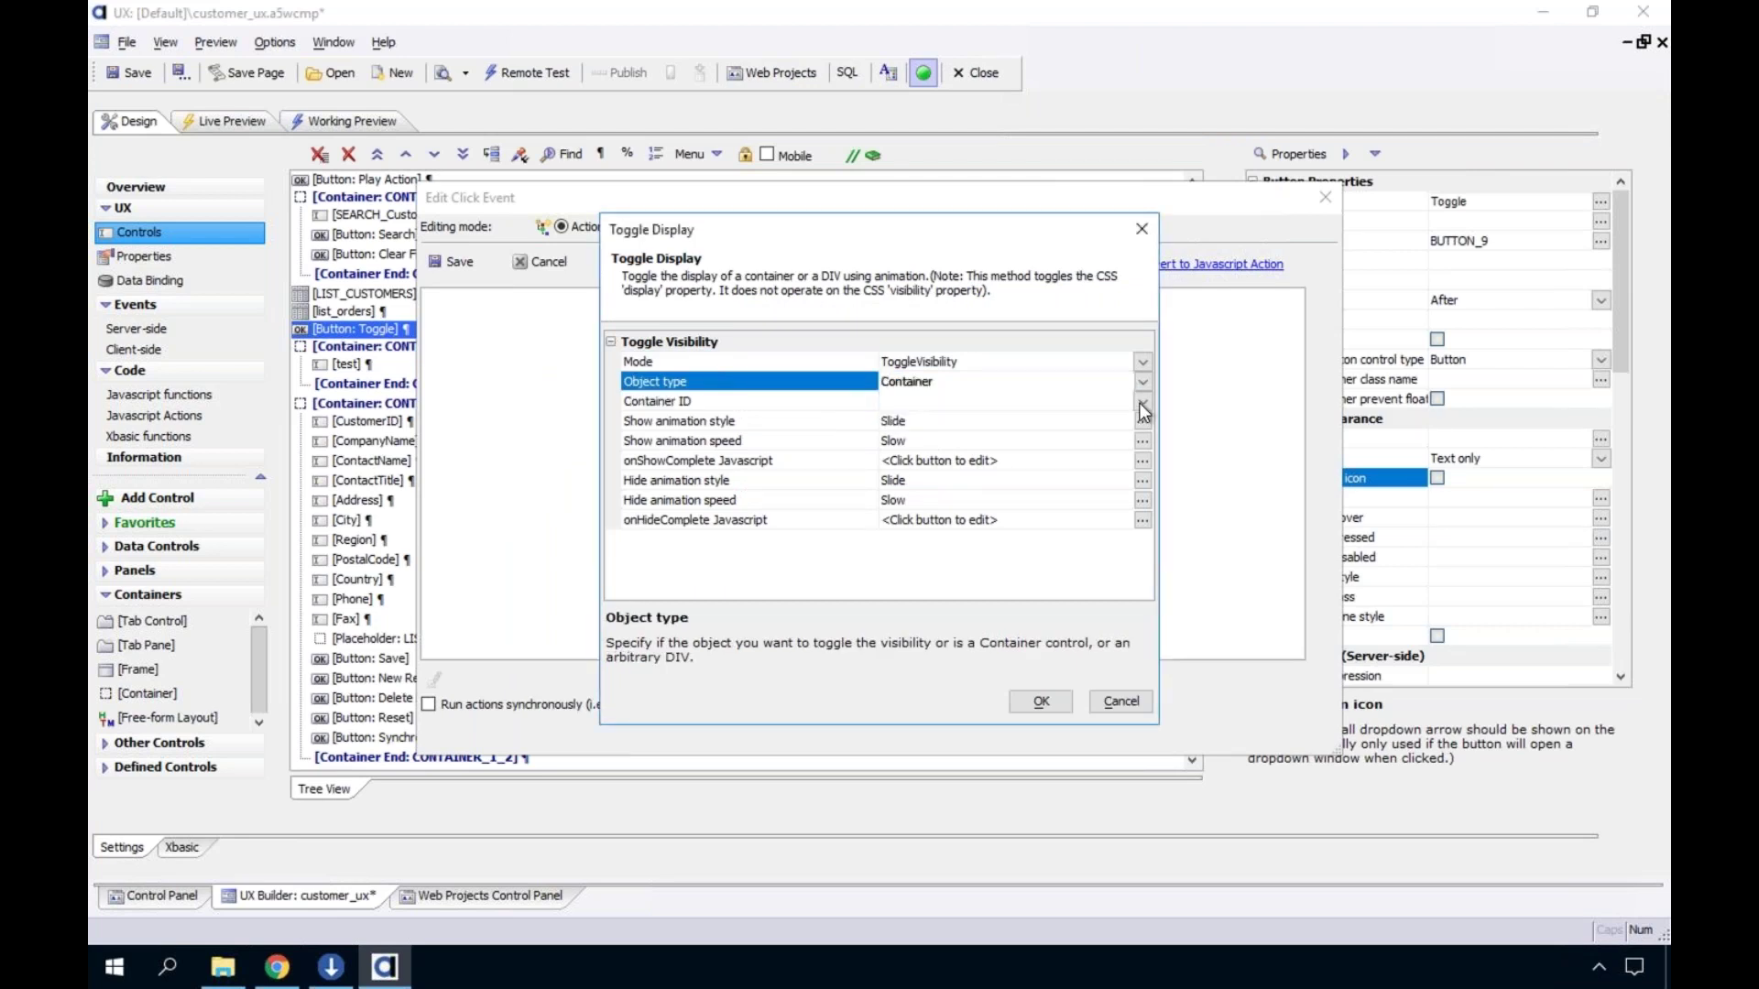
pyautogui.click(1141, 404)
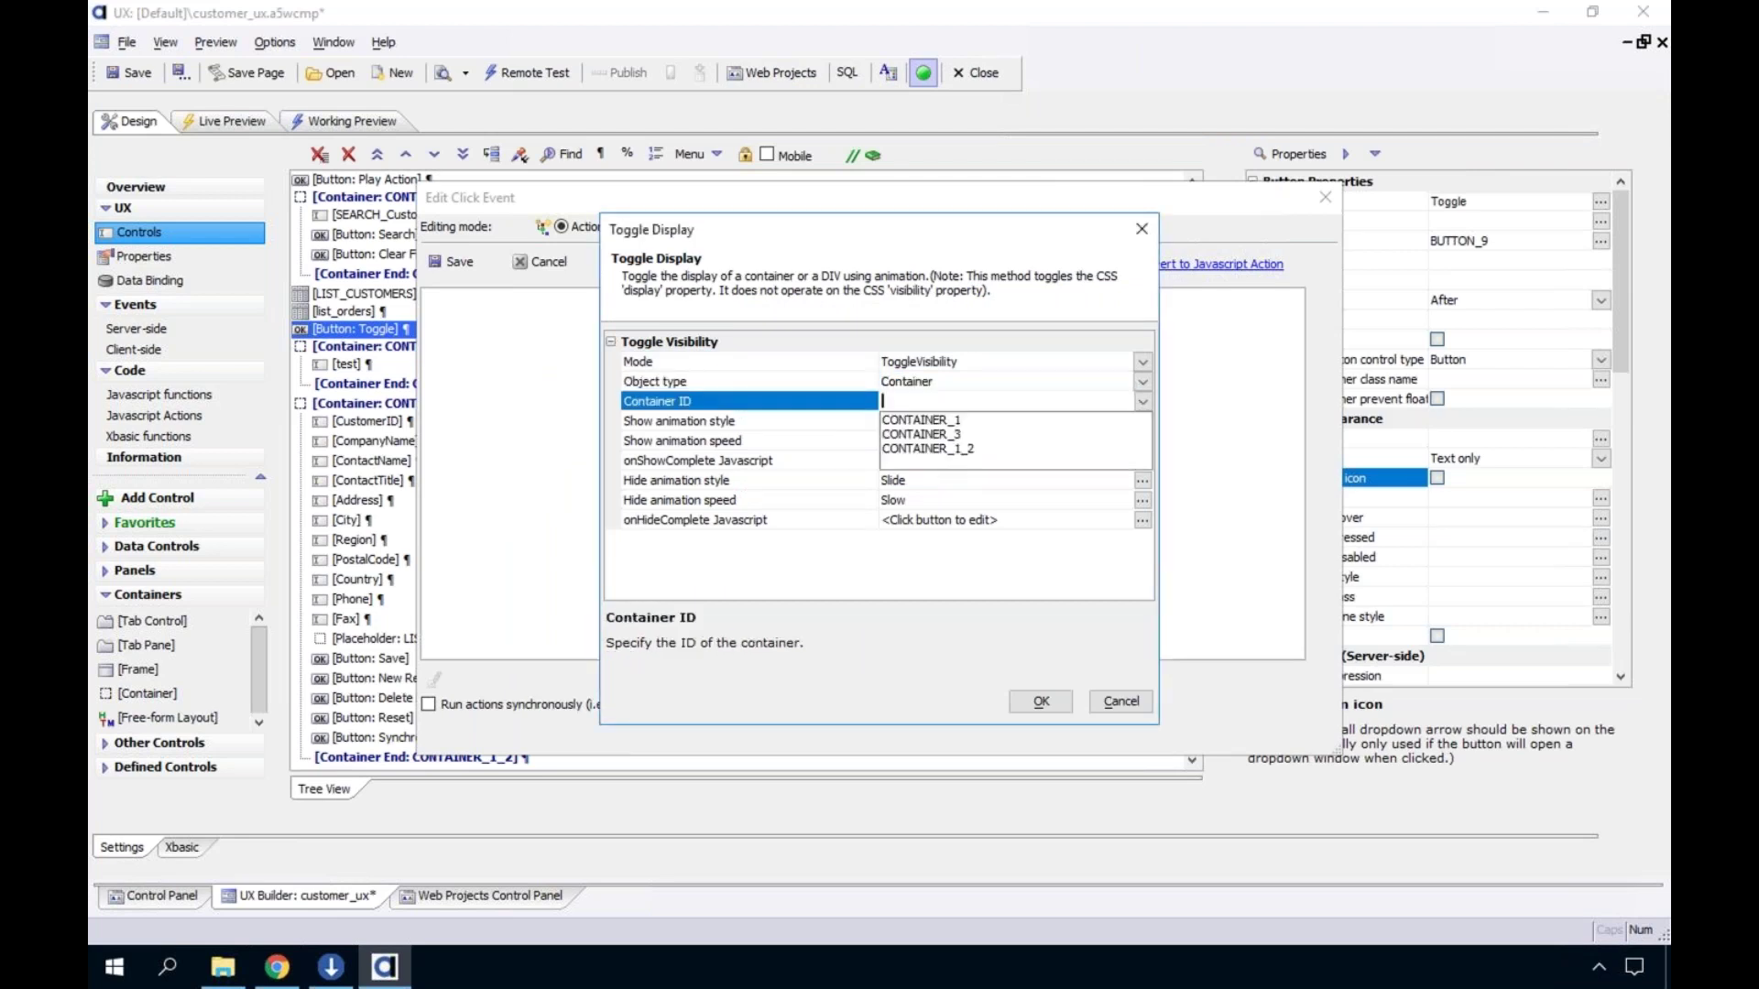
pyautogui.click(921, 434)
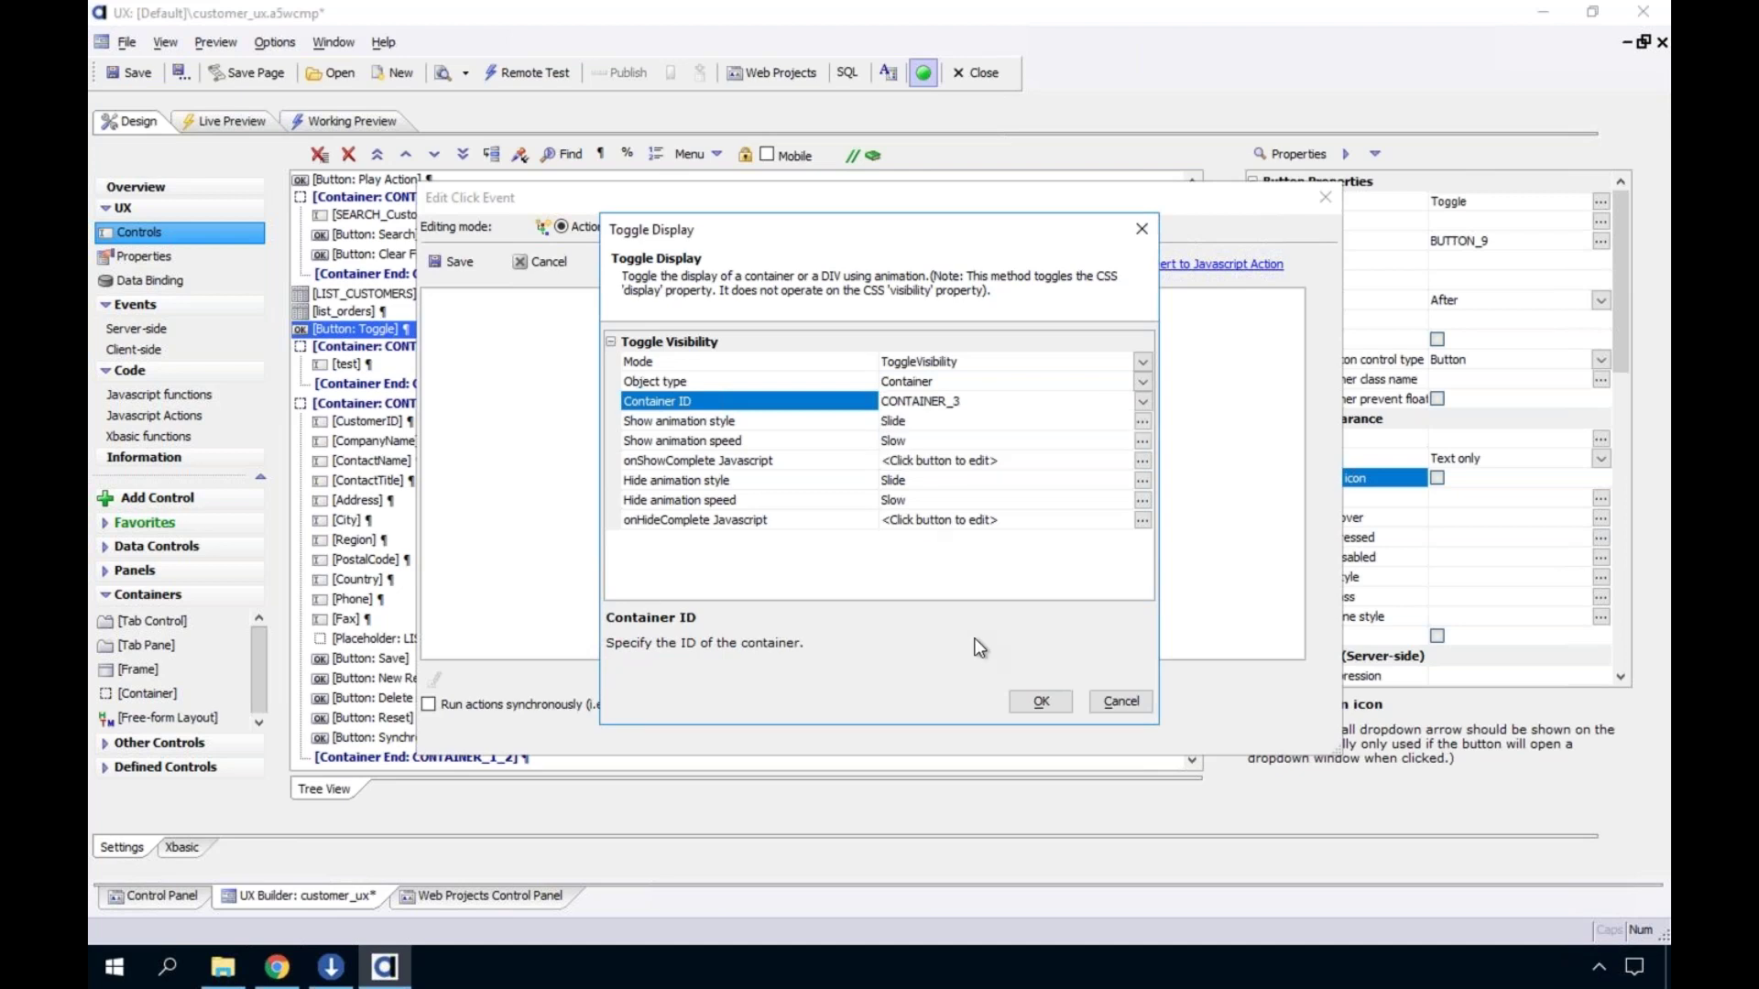
pyautogui.click(1031, 701)
pyautogui.click(1042, 535)
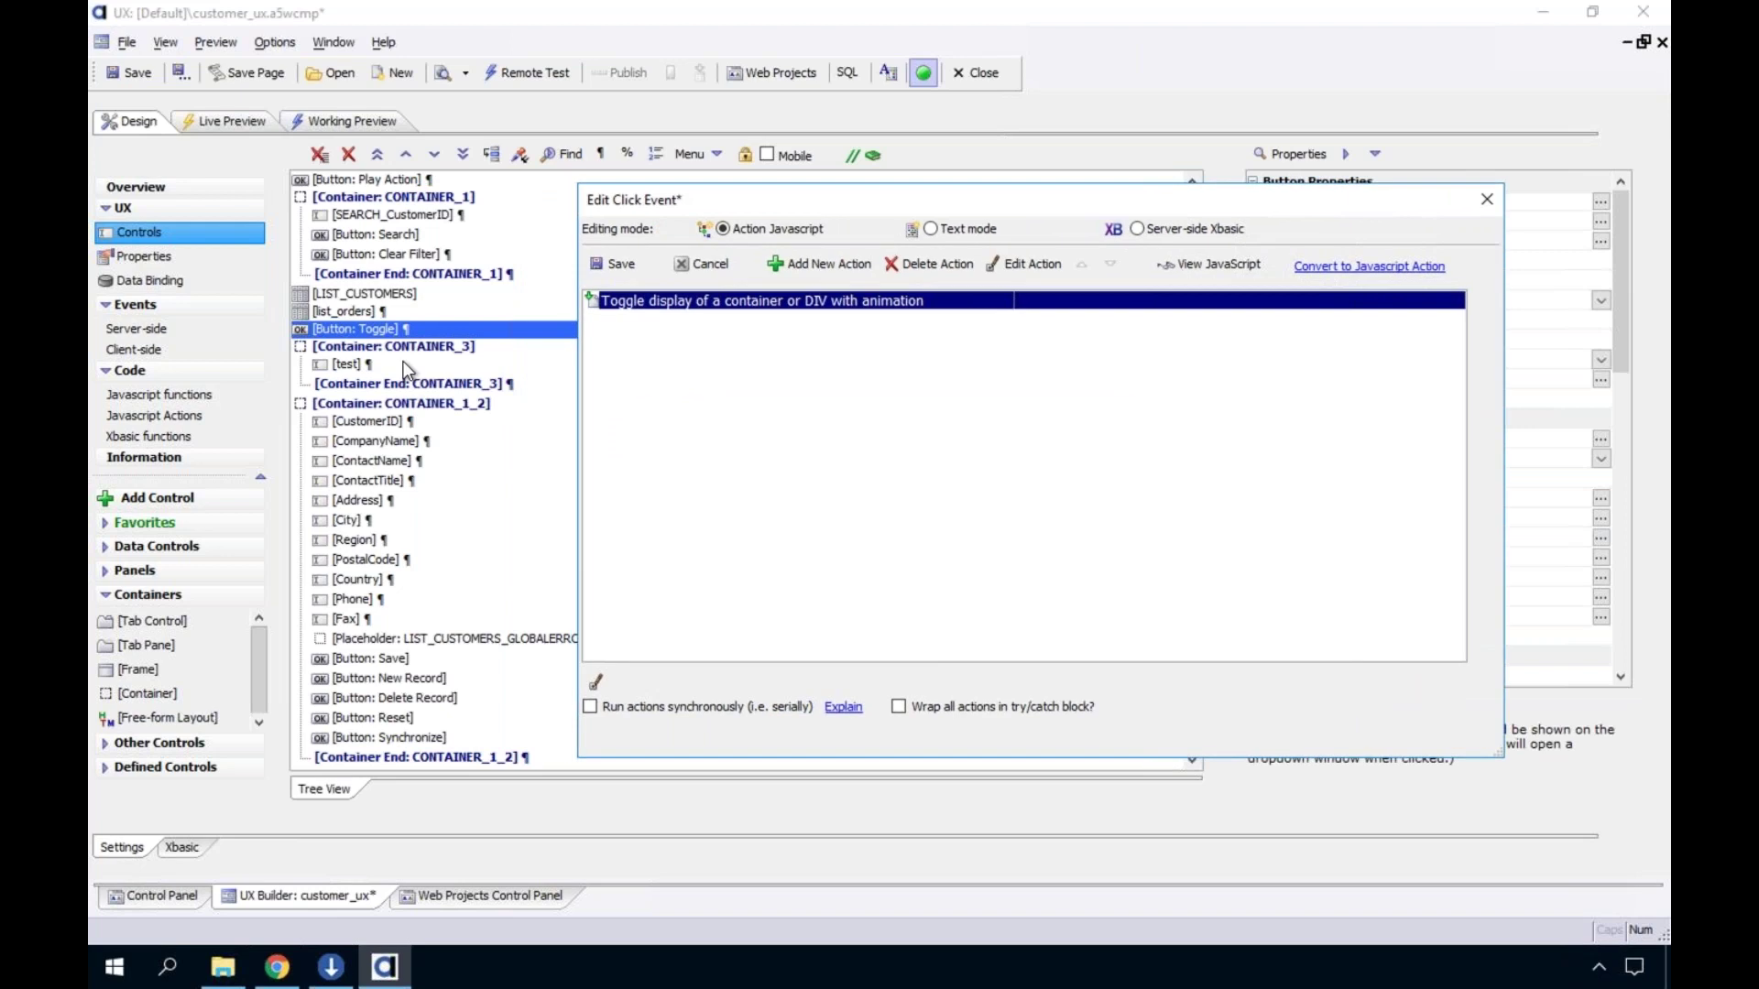
pyautogui.click(606, 267)
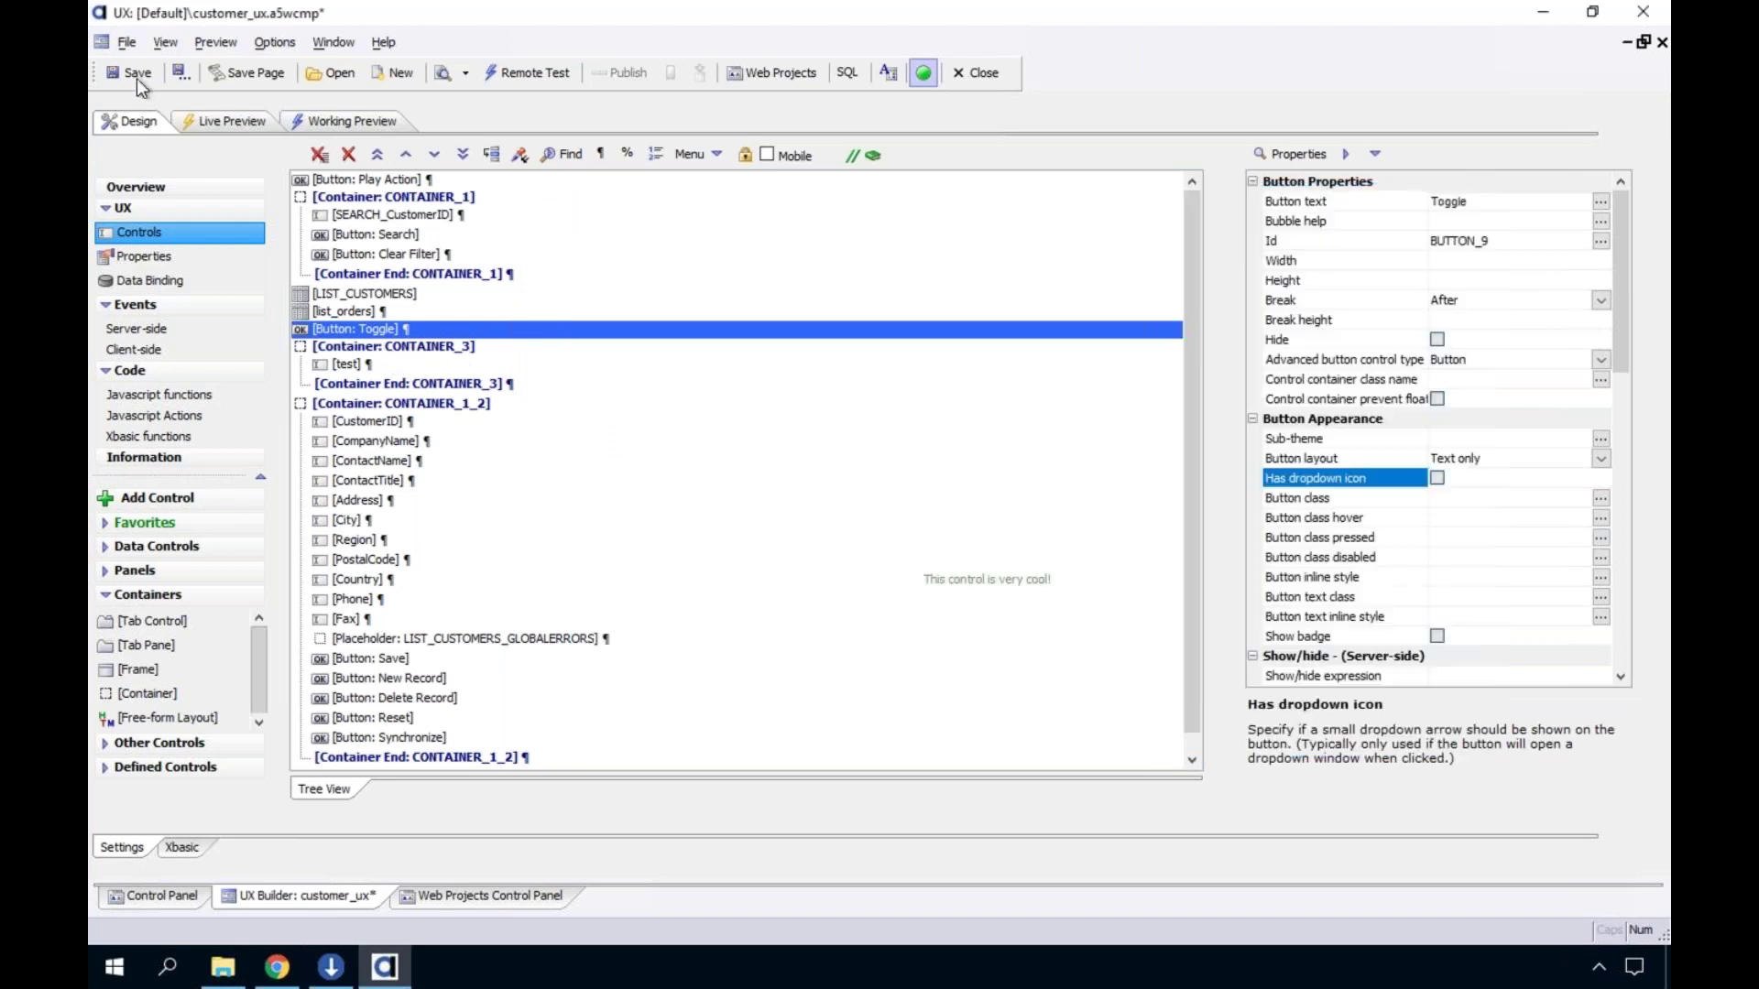
# Run the component in Working Preview and test the Toggle button by hiding and showing the test container repeatedly
pyautogui.click(330, 125)
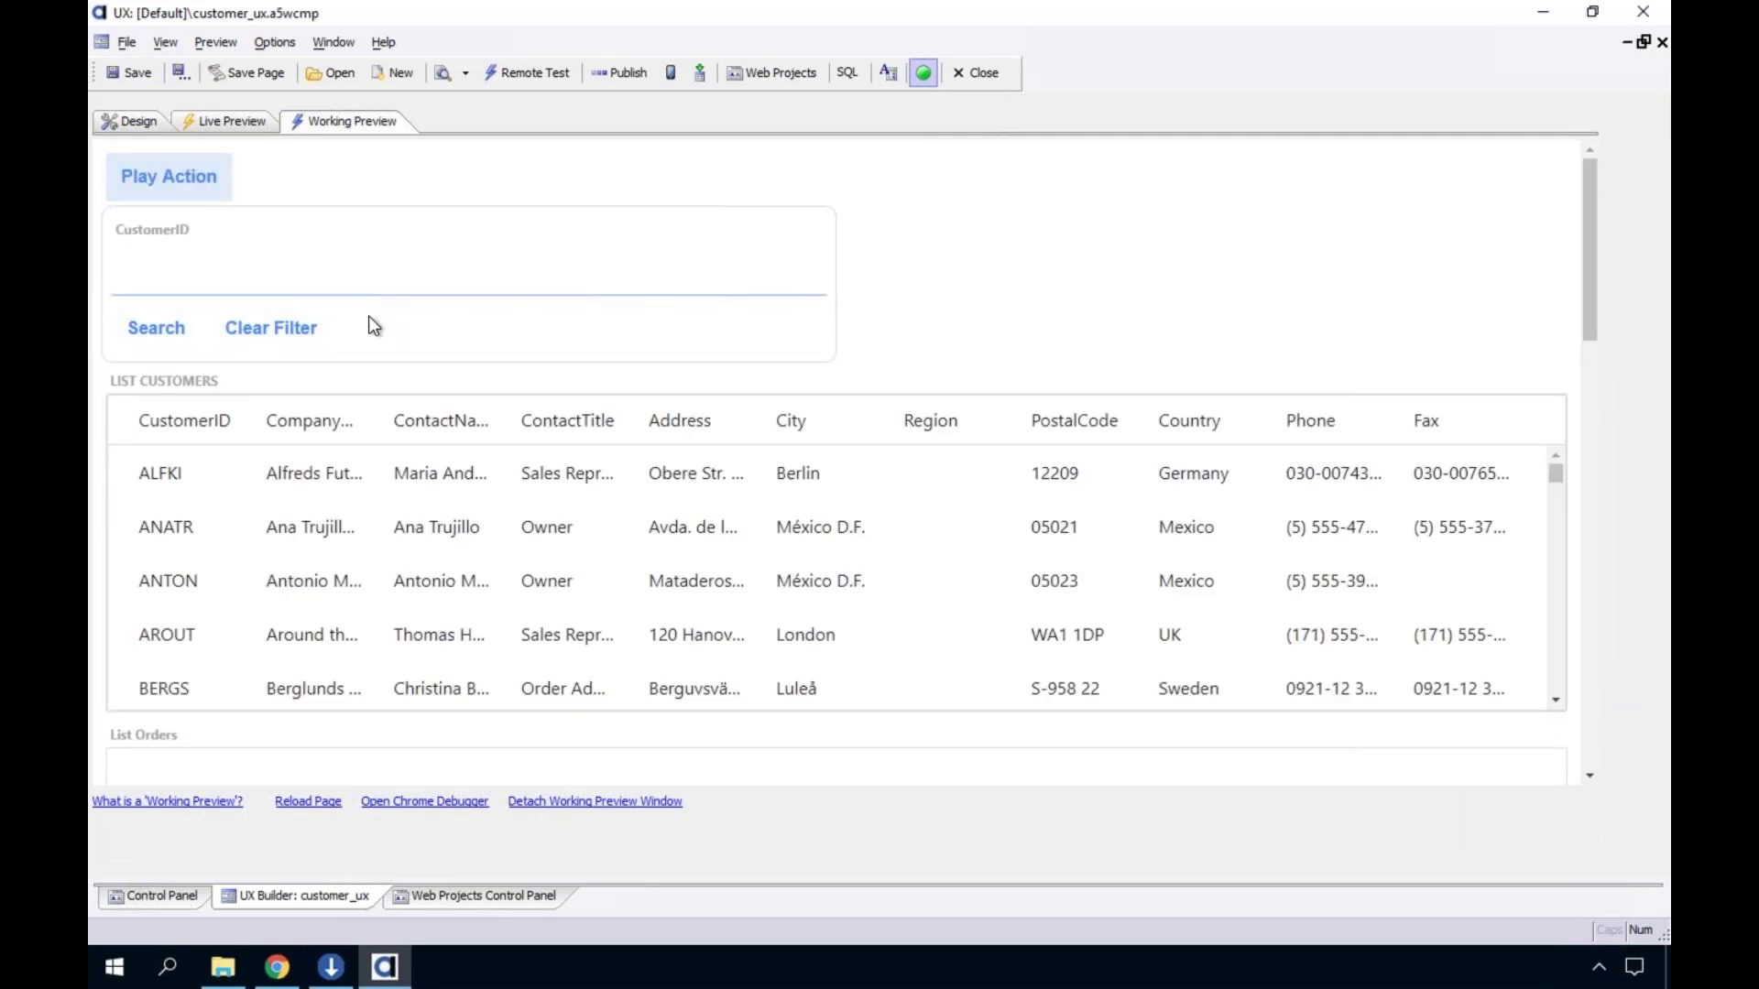
pyautogui.scroll(-6, 368, 352)
pyautogui.click(157, 410)
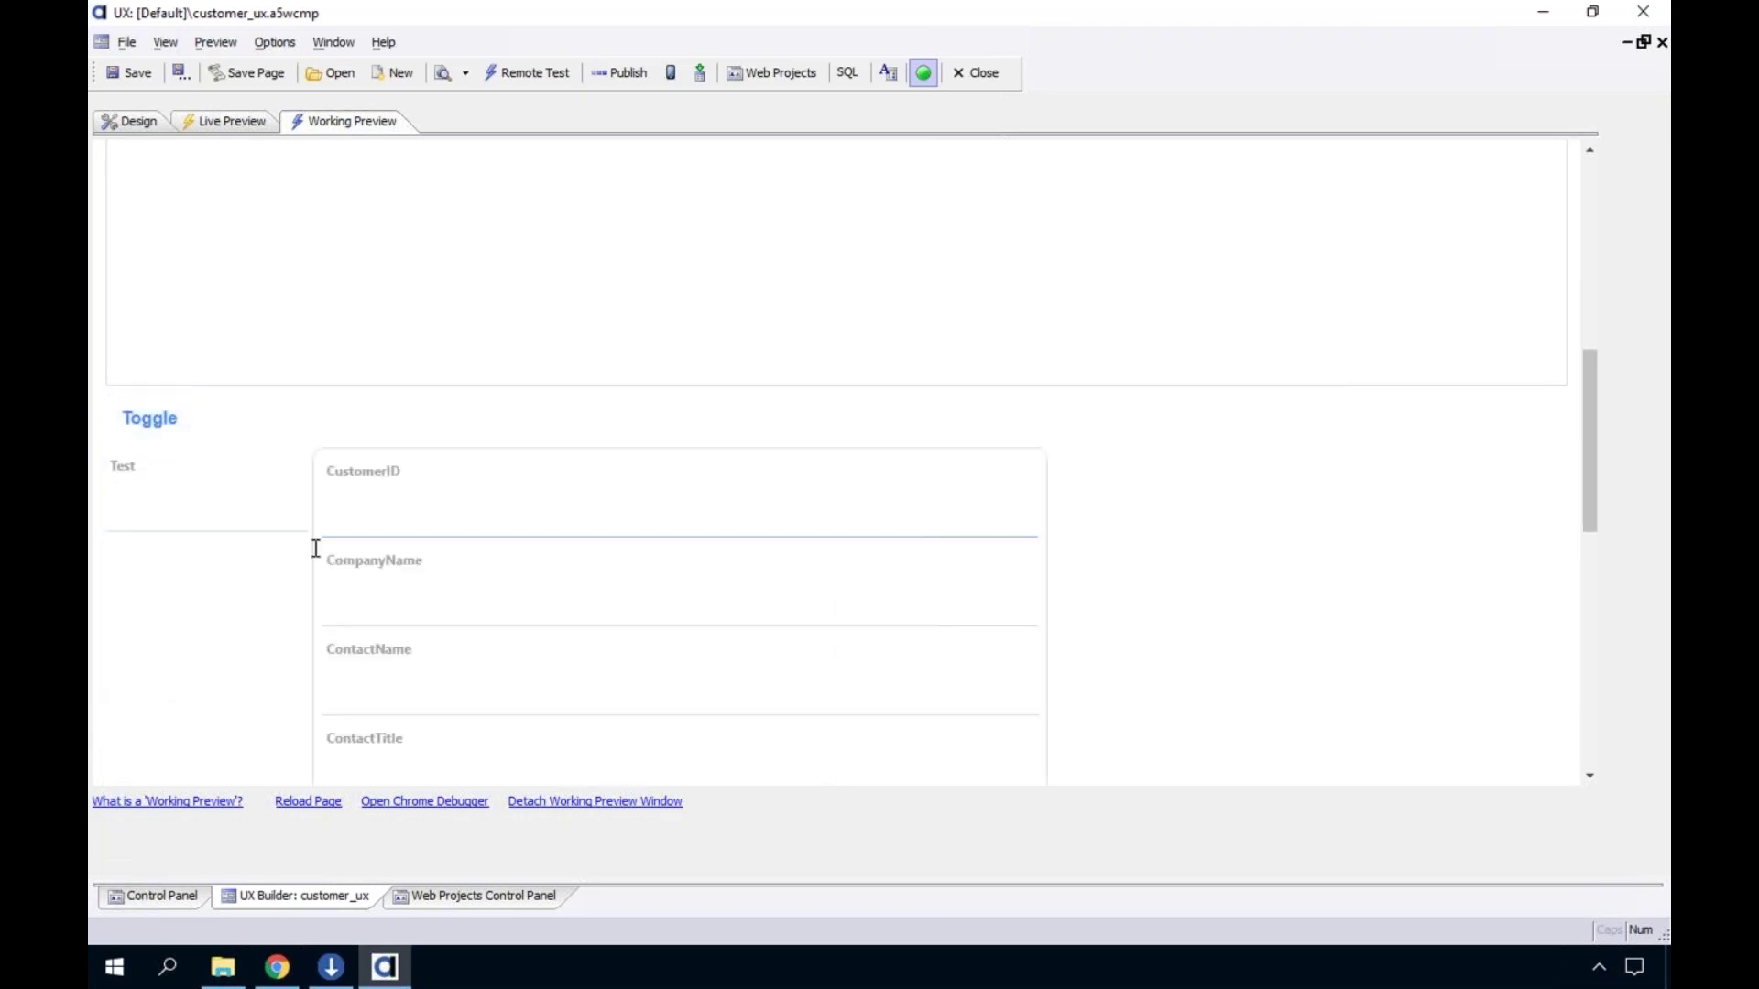
pyautogui.click(163, 420)
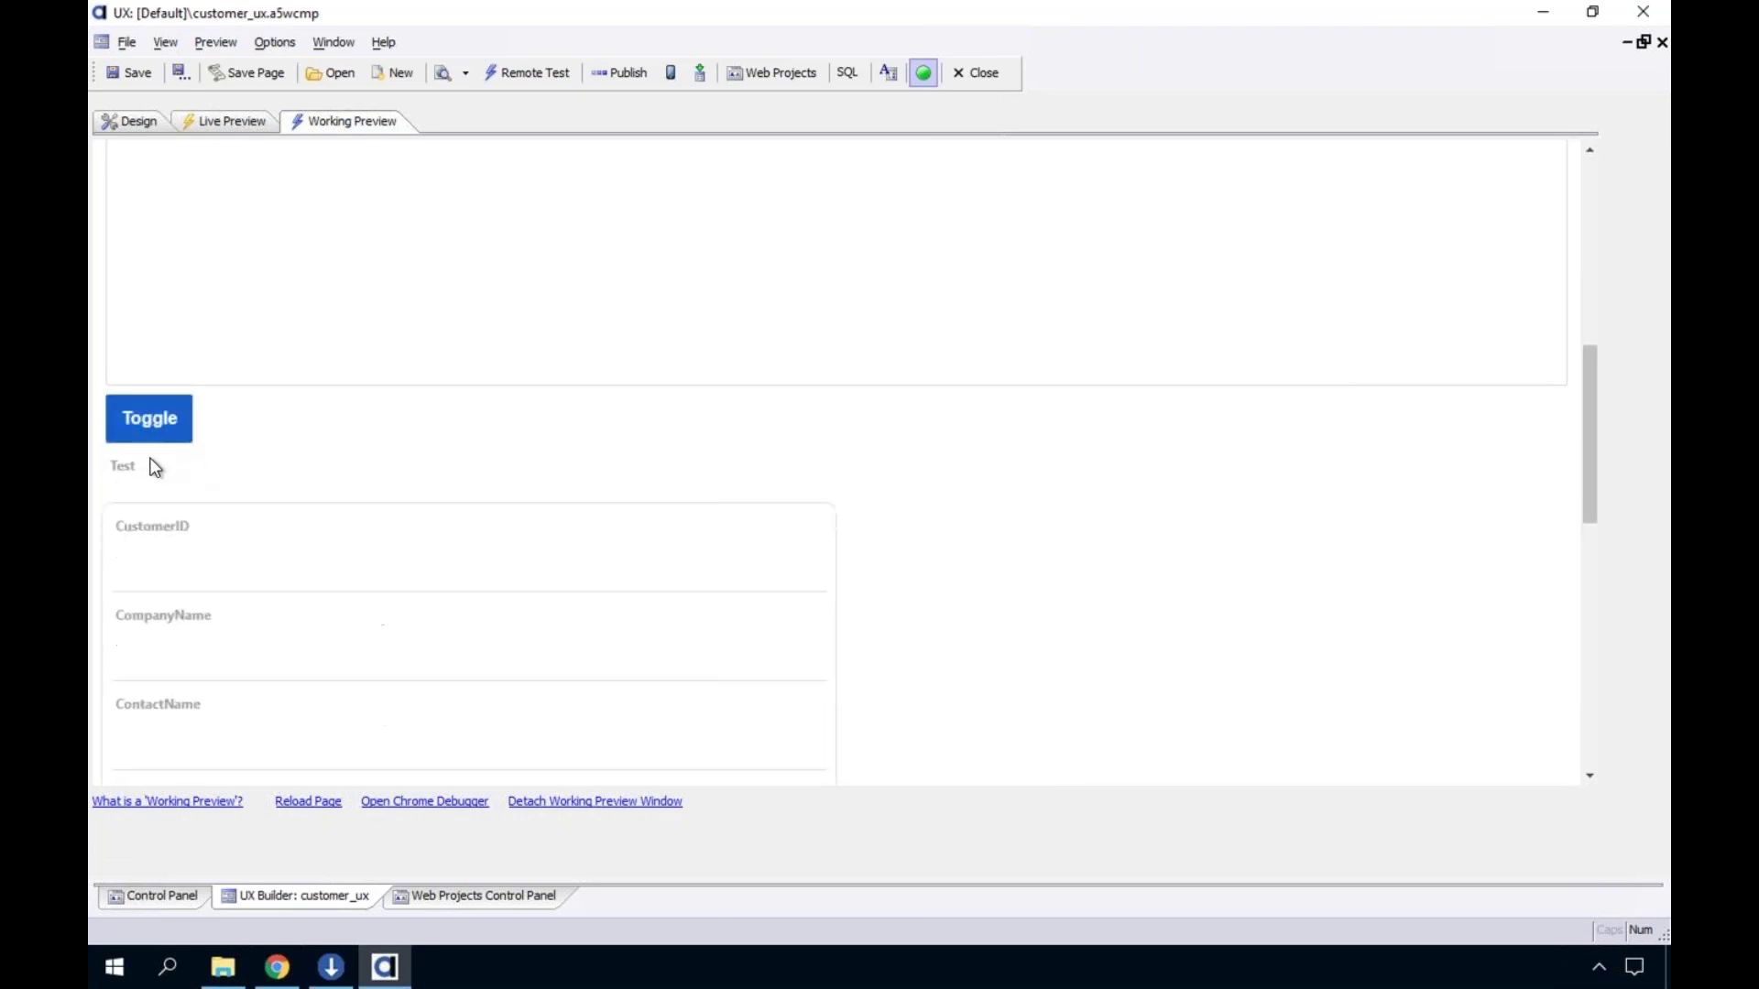
pyautogui.click(183, 438)
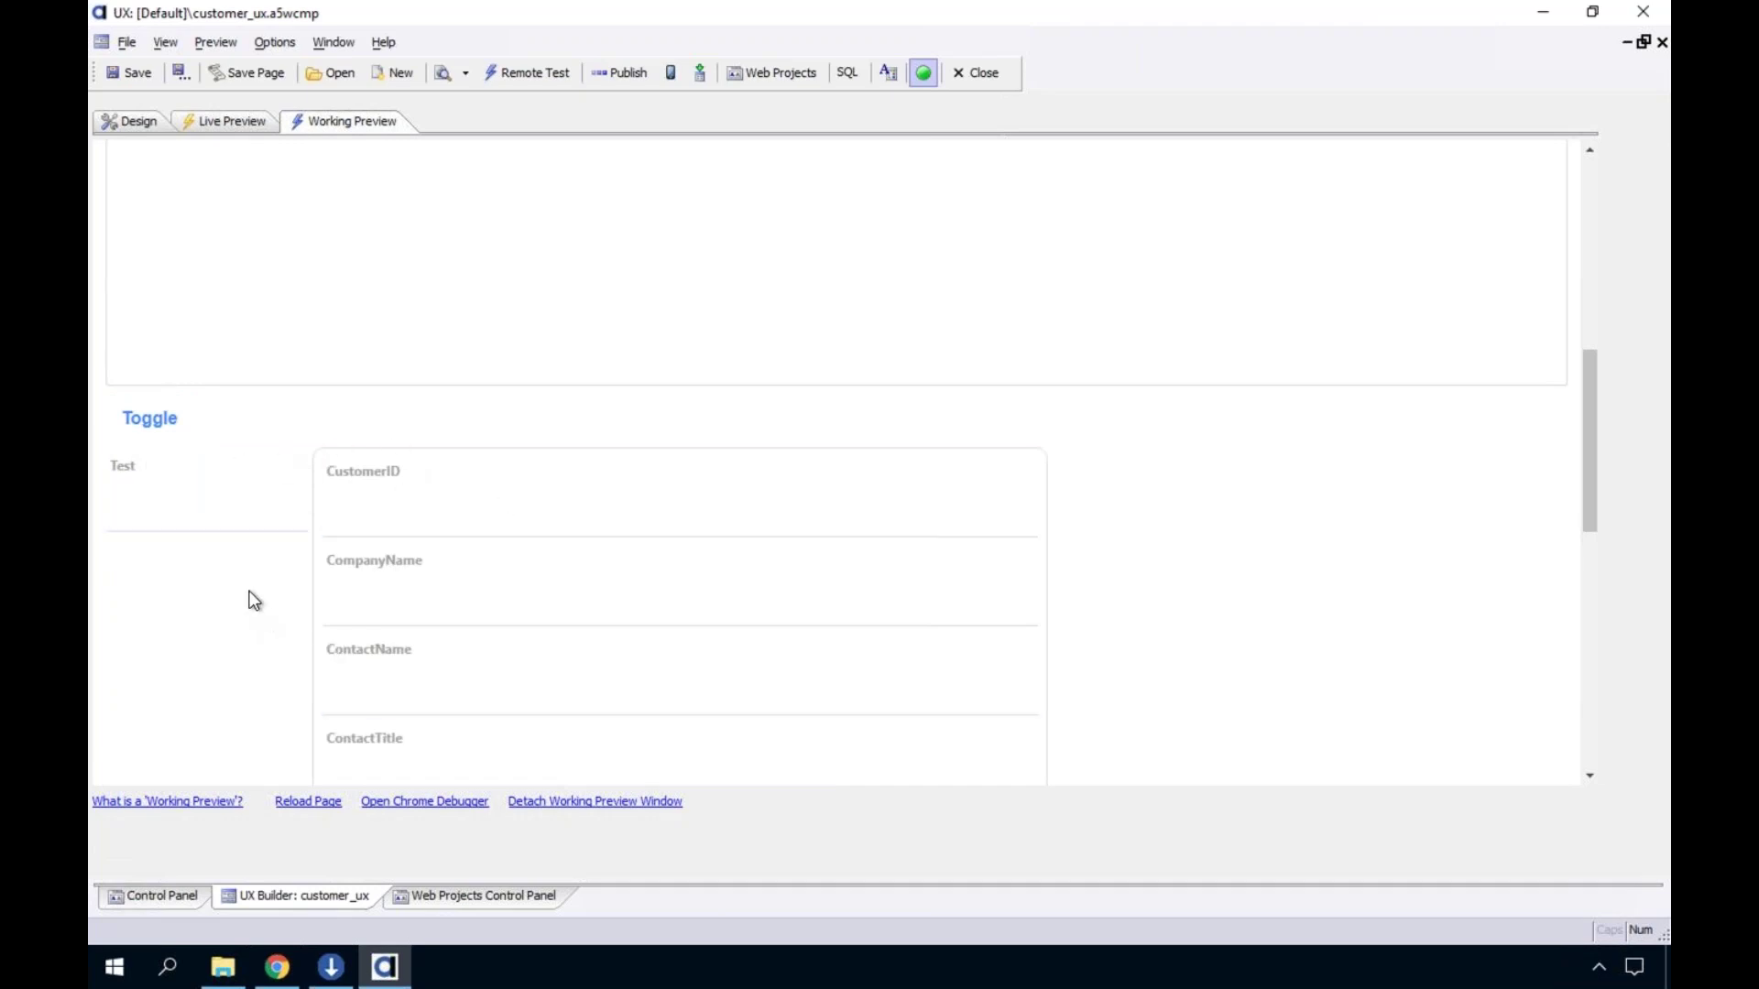
pyautogui.click(172, 410)
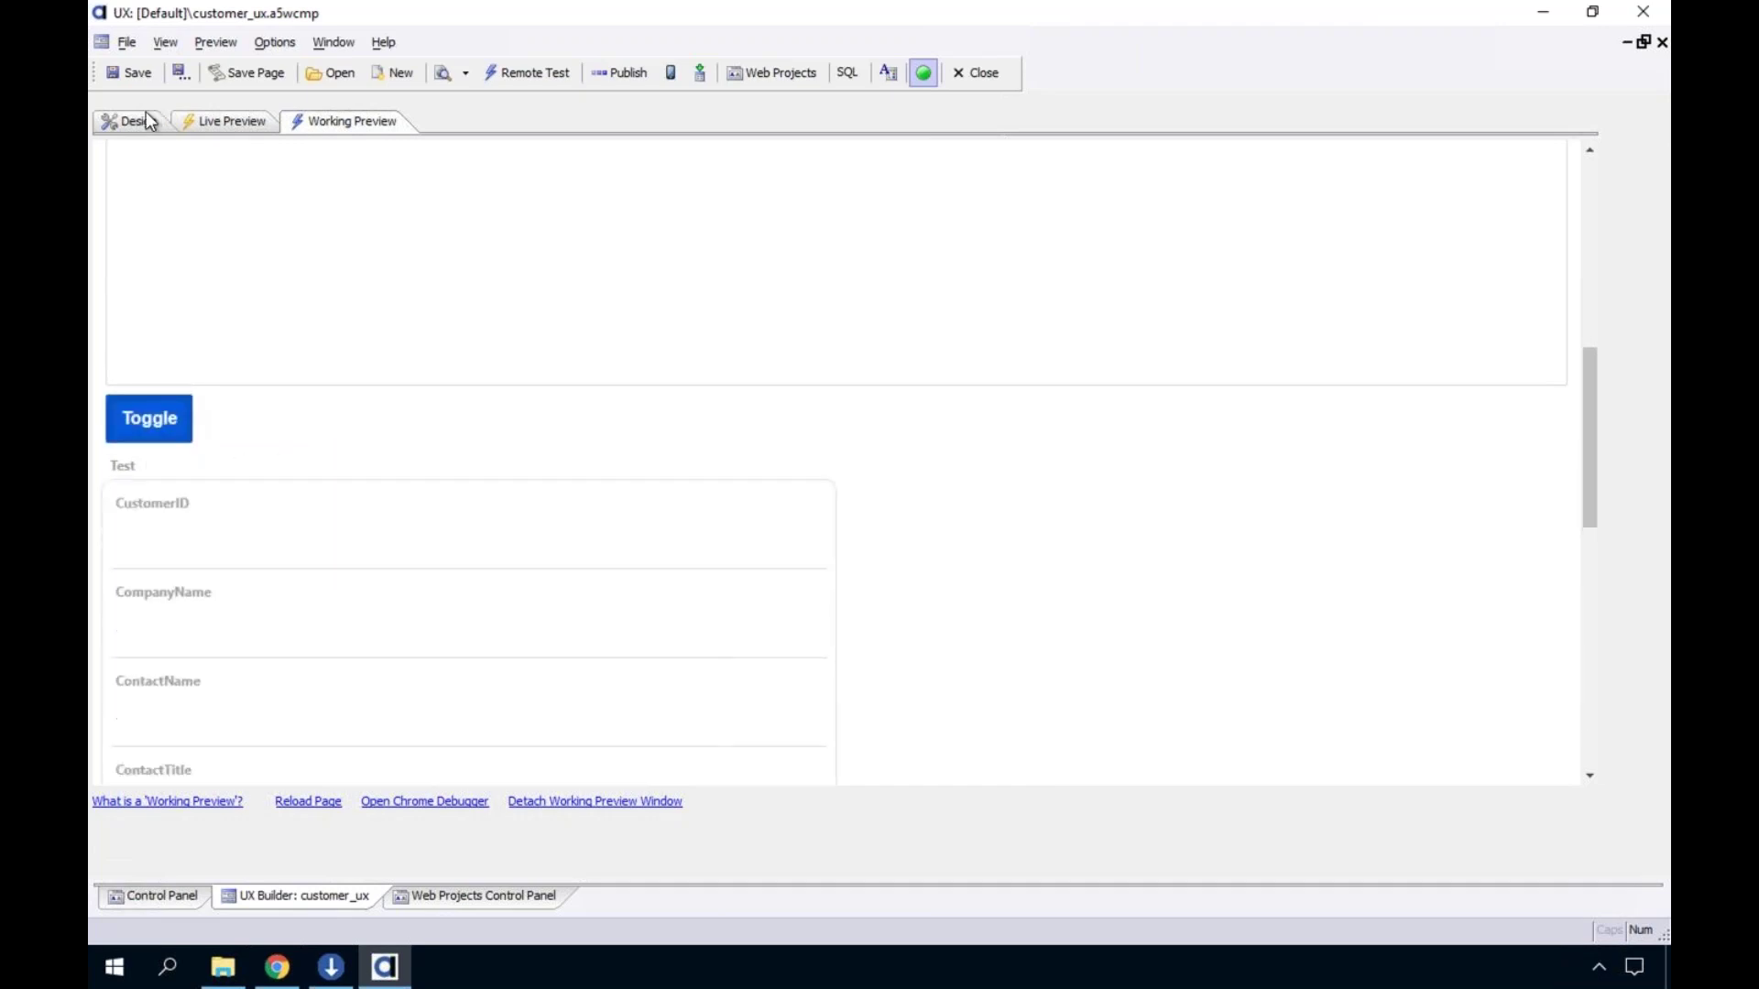
# Return to the design, and review the container's end properties and the Toggle button's display action settings
pyautogui.click(146, 118)
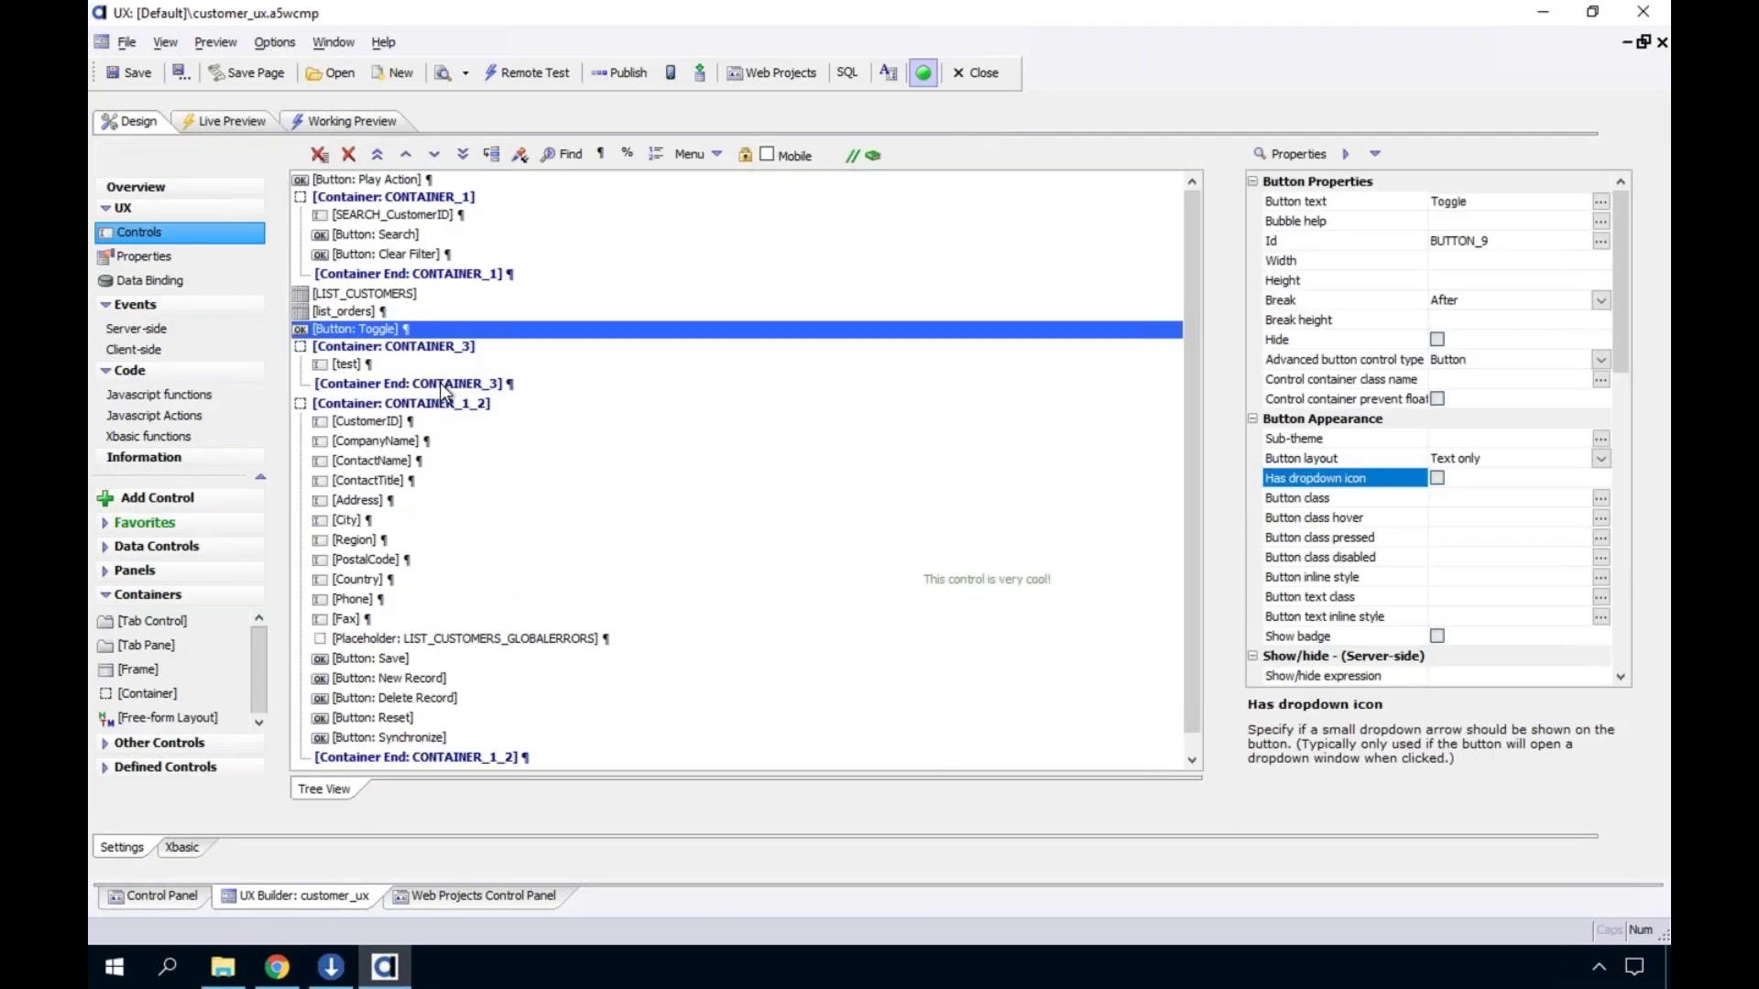
pyautogui.click(440, 383)
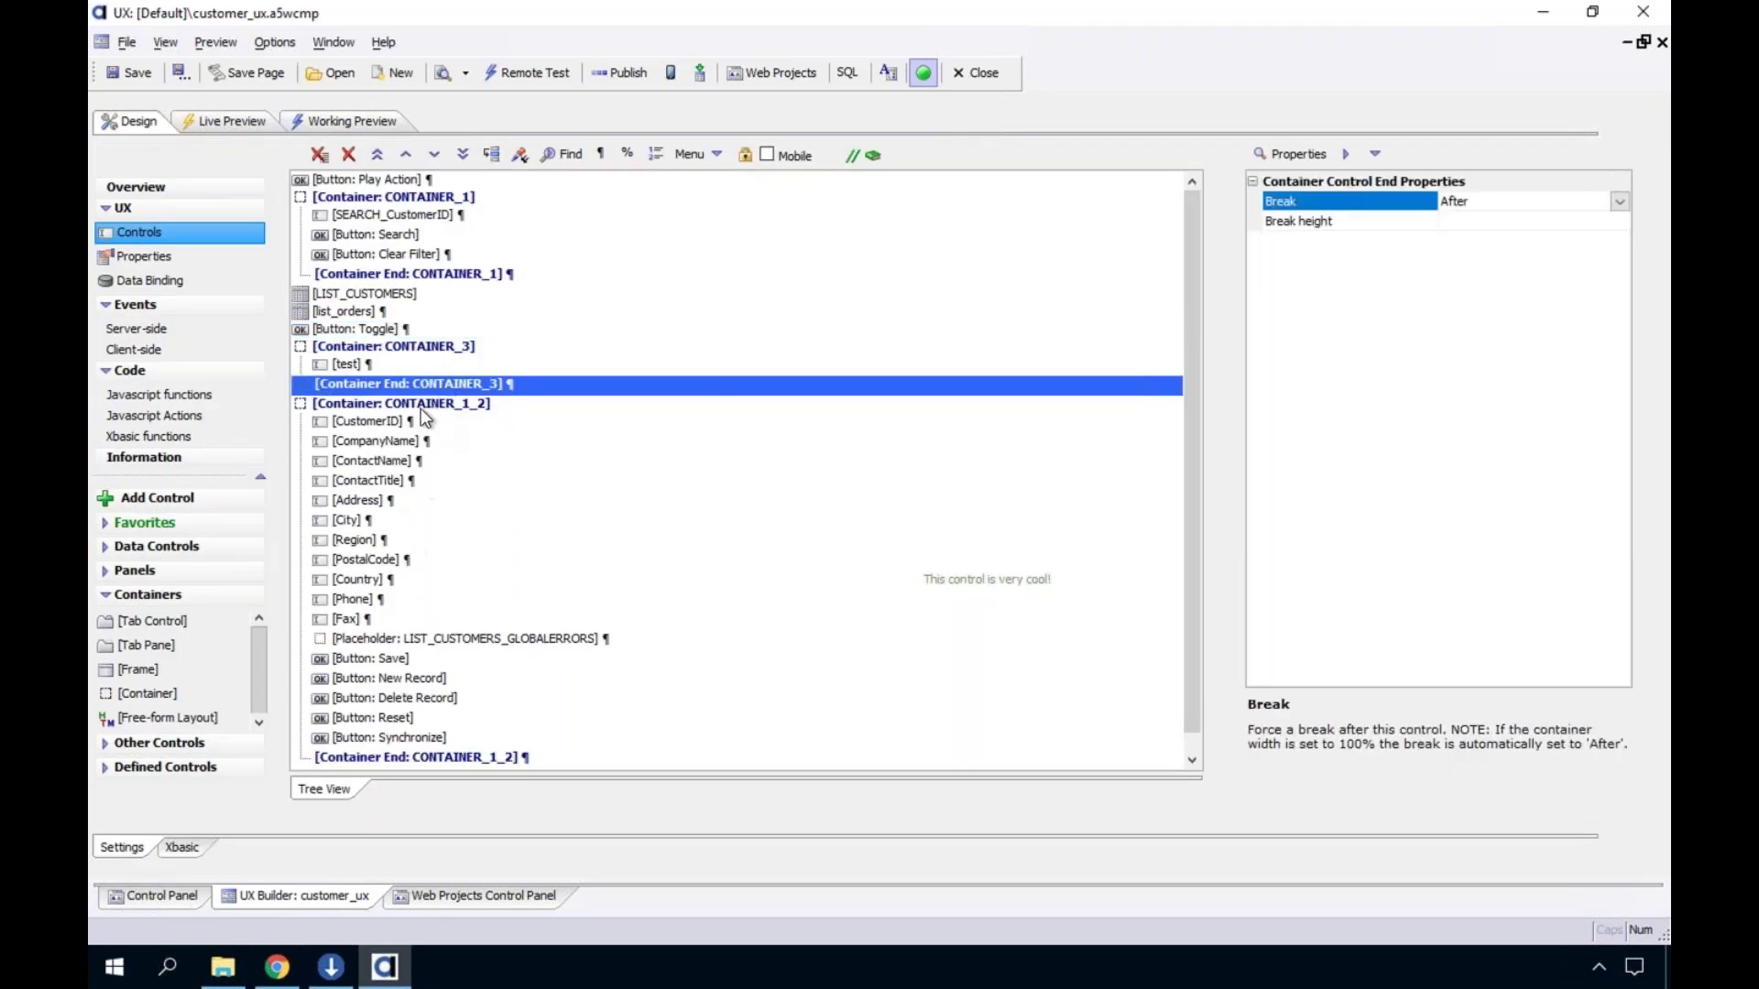
pyautogui.click(358, 334)
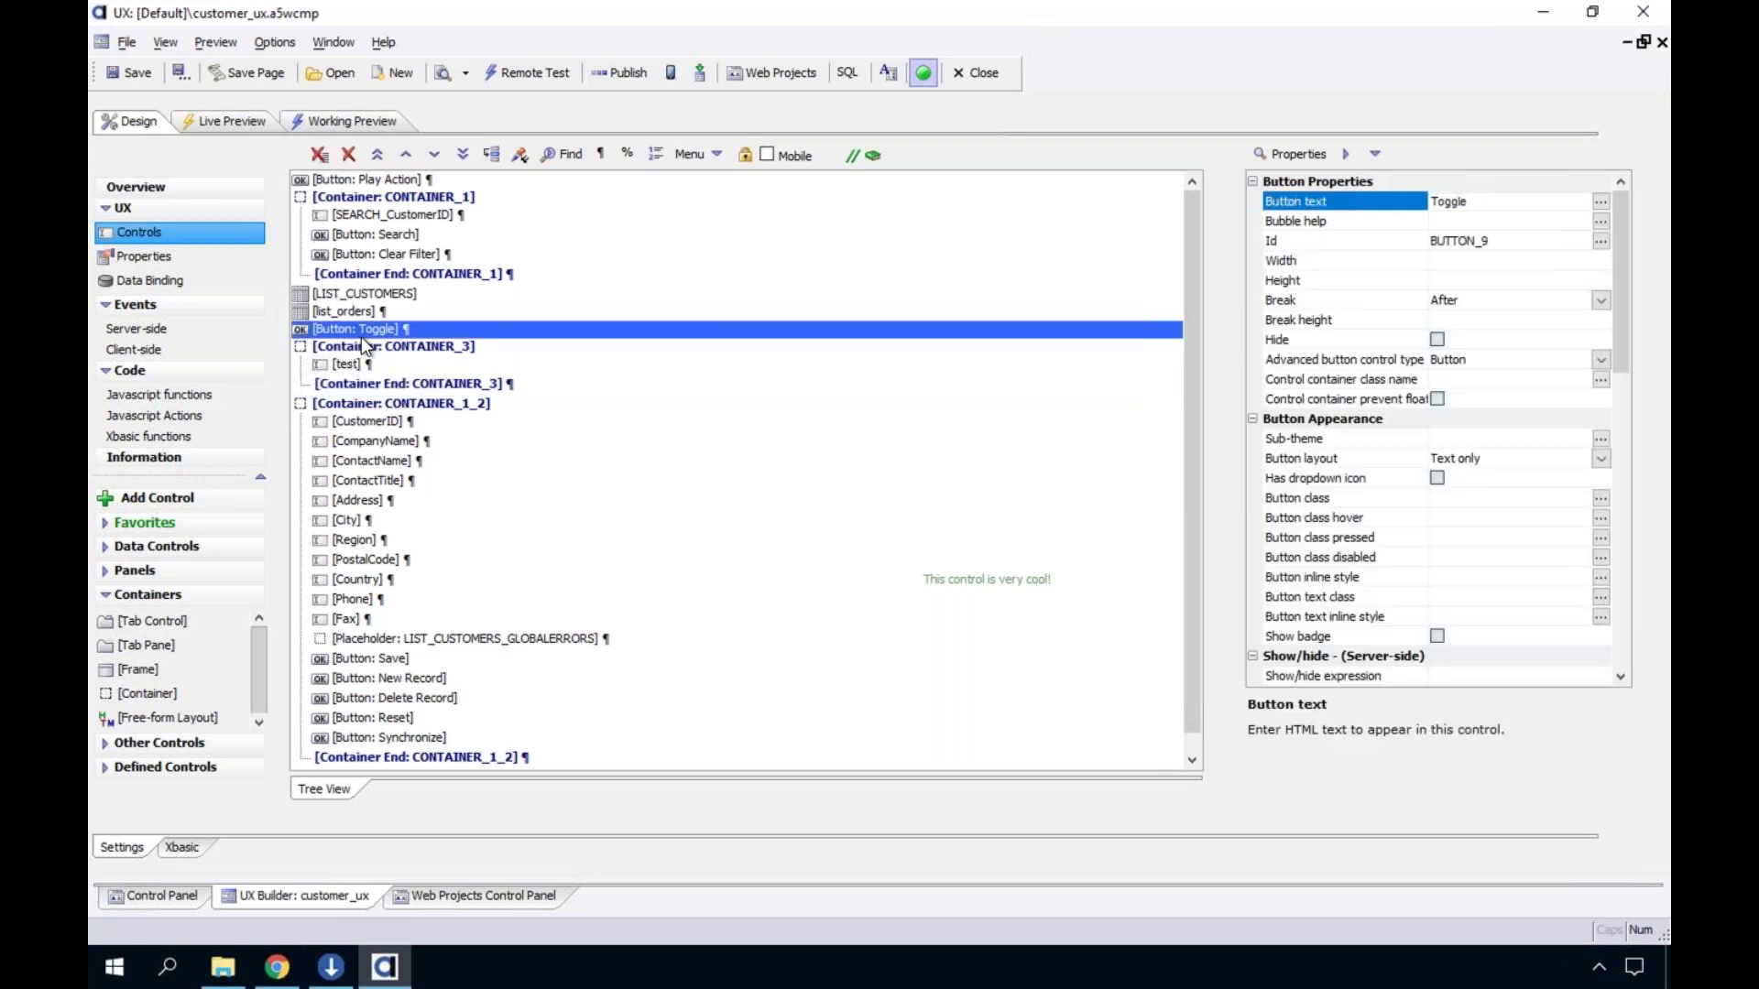
pyautogui.doubleClick(361, 335)
pyautogui.doubleClick(694, 300)
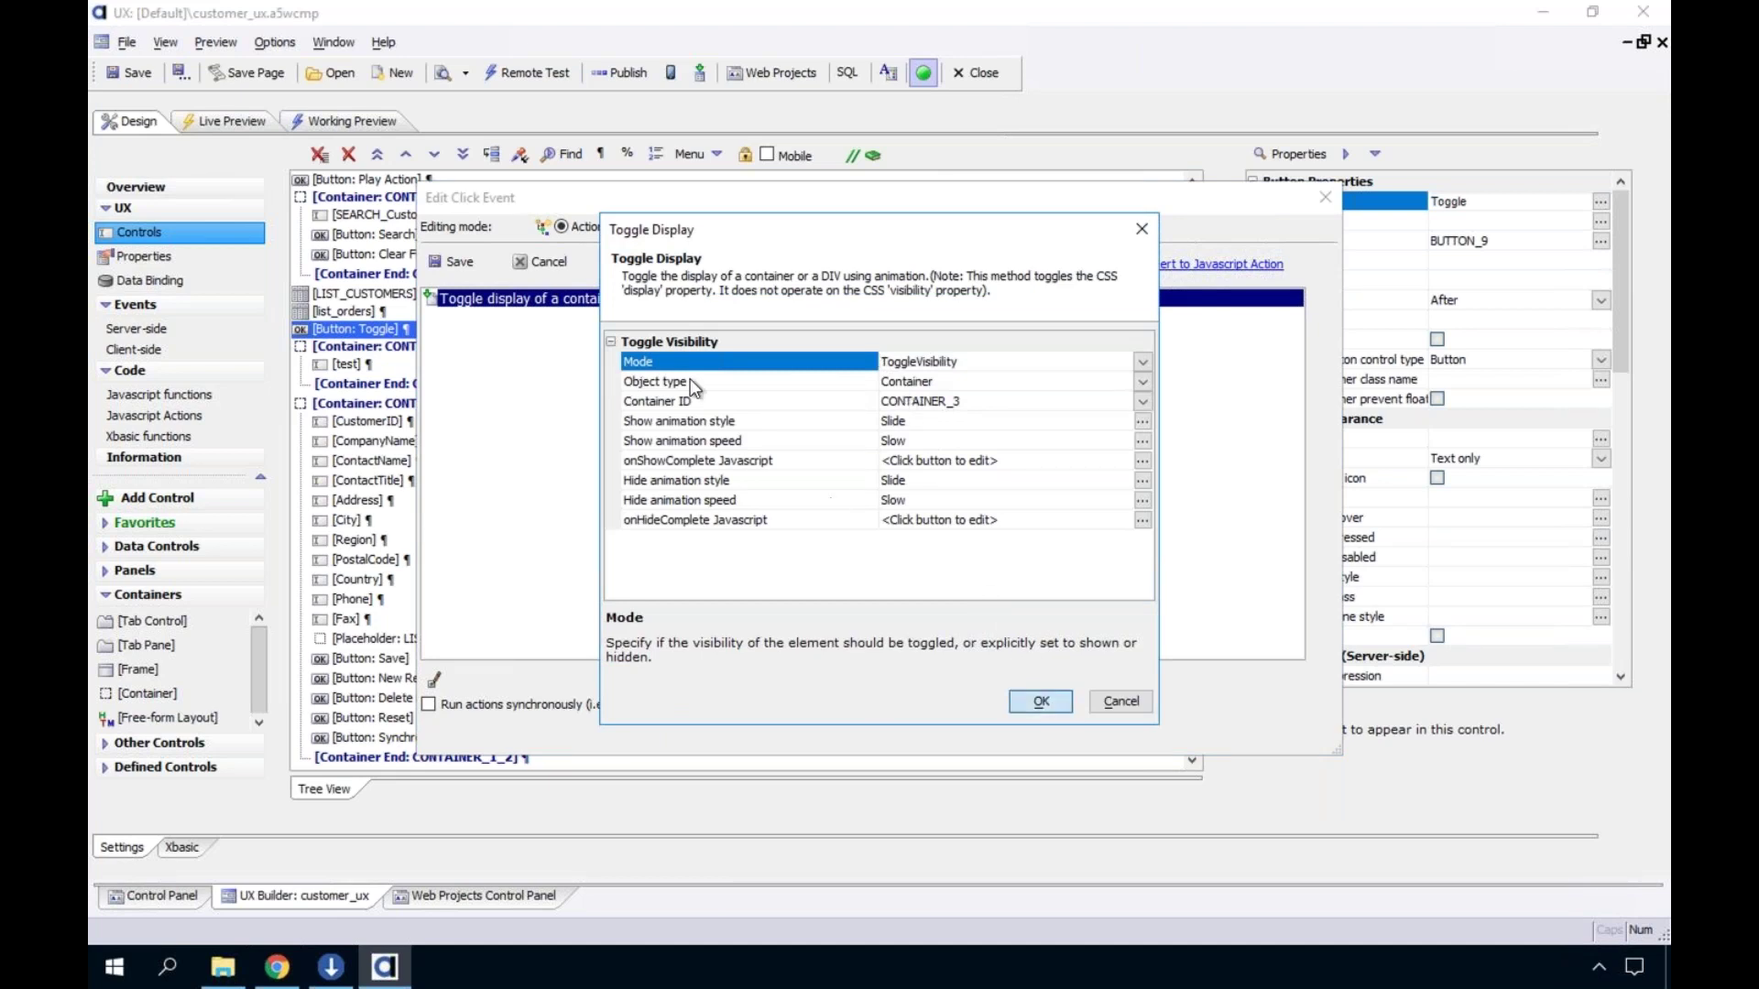
pyautogui.press('Return')
pyautogui.click(449, 262)
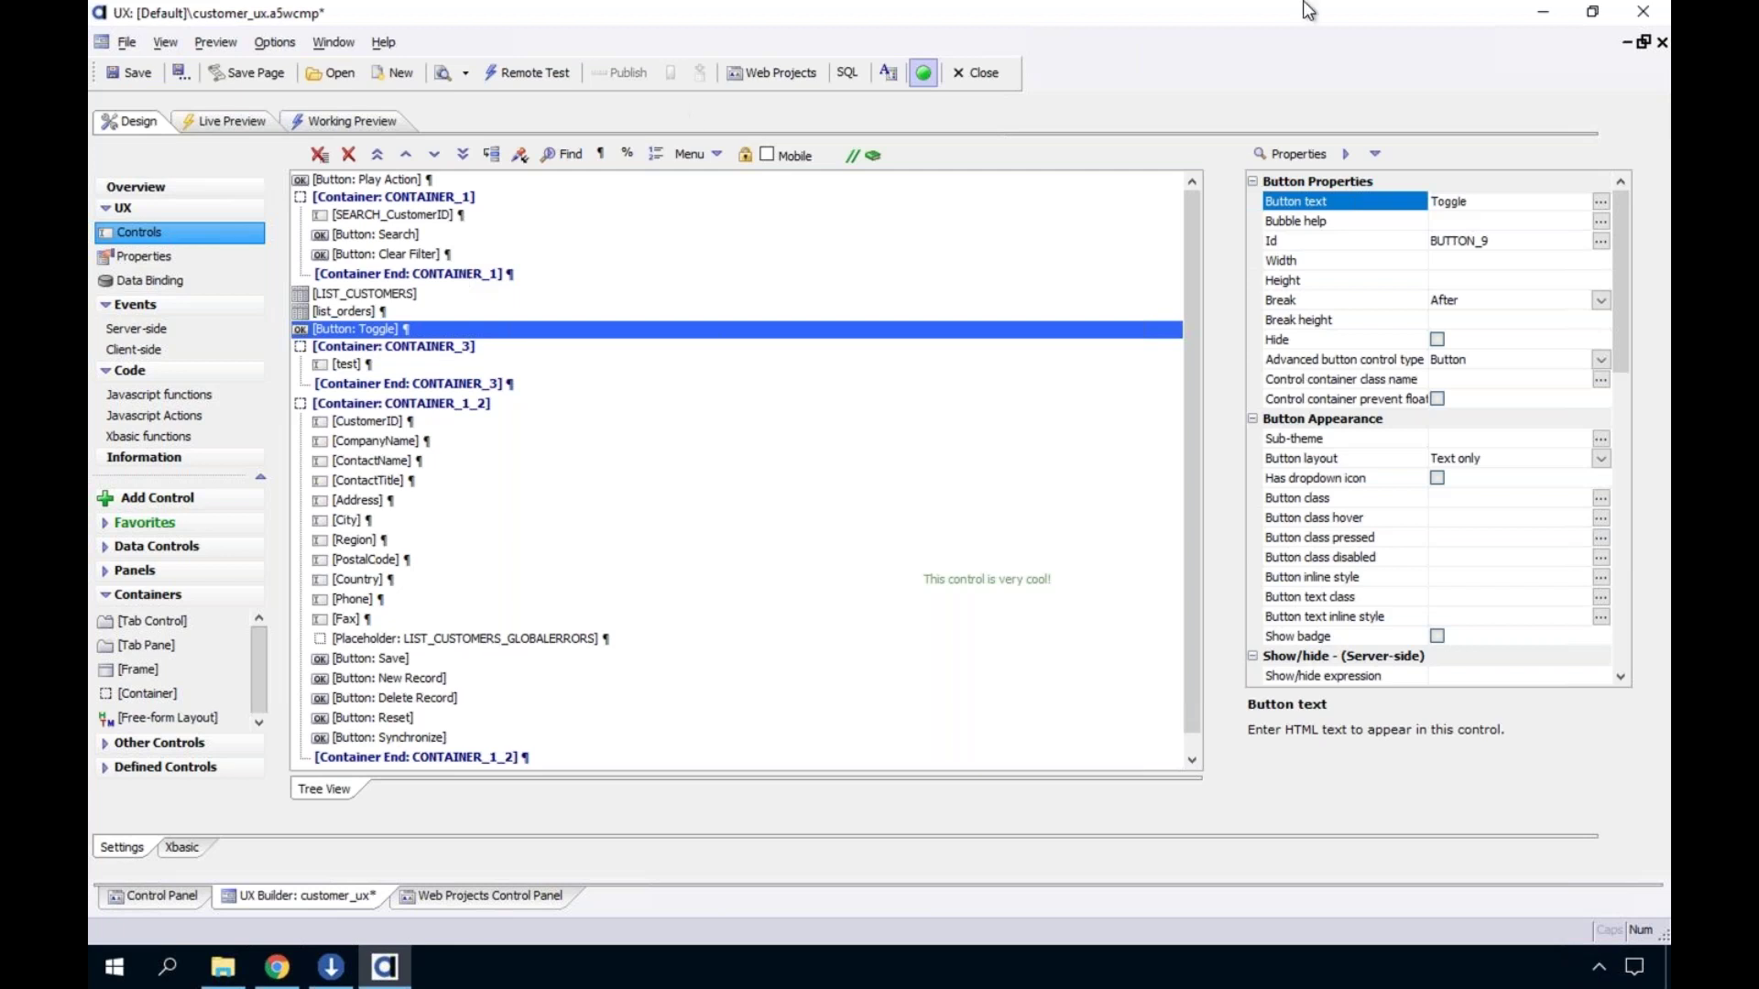
# Switch to the Keynote presentation and show the Dashboard Components slide
pyautogui.hotkey('ctrl', 'Up')
pyautogui.click(502, 403)
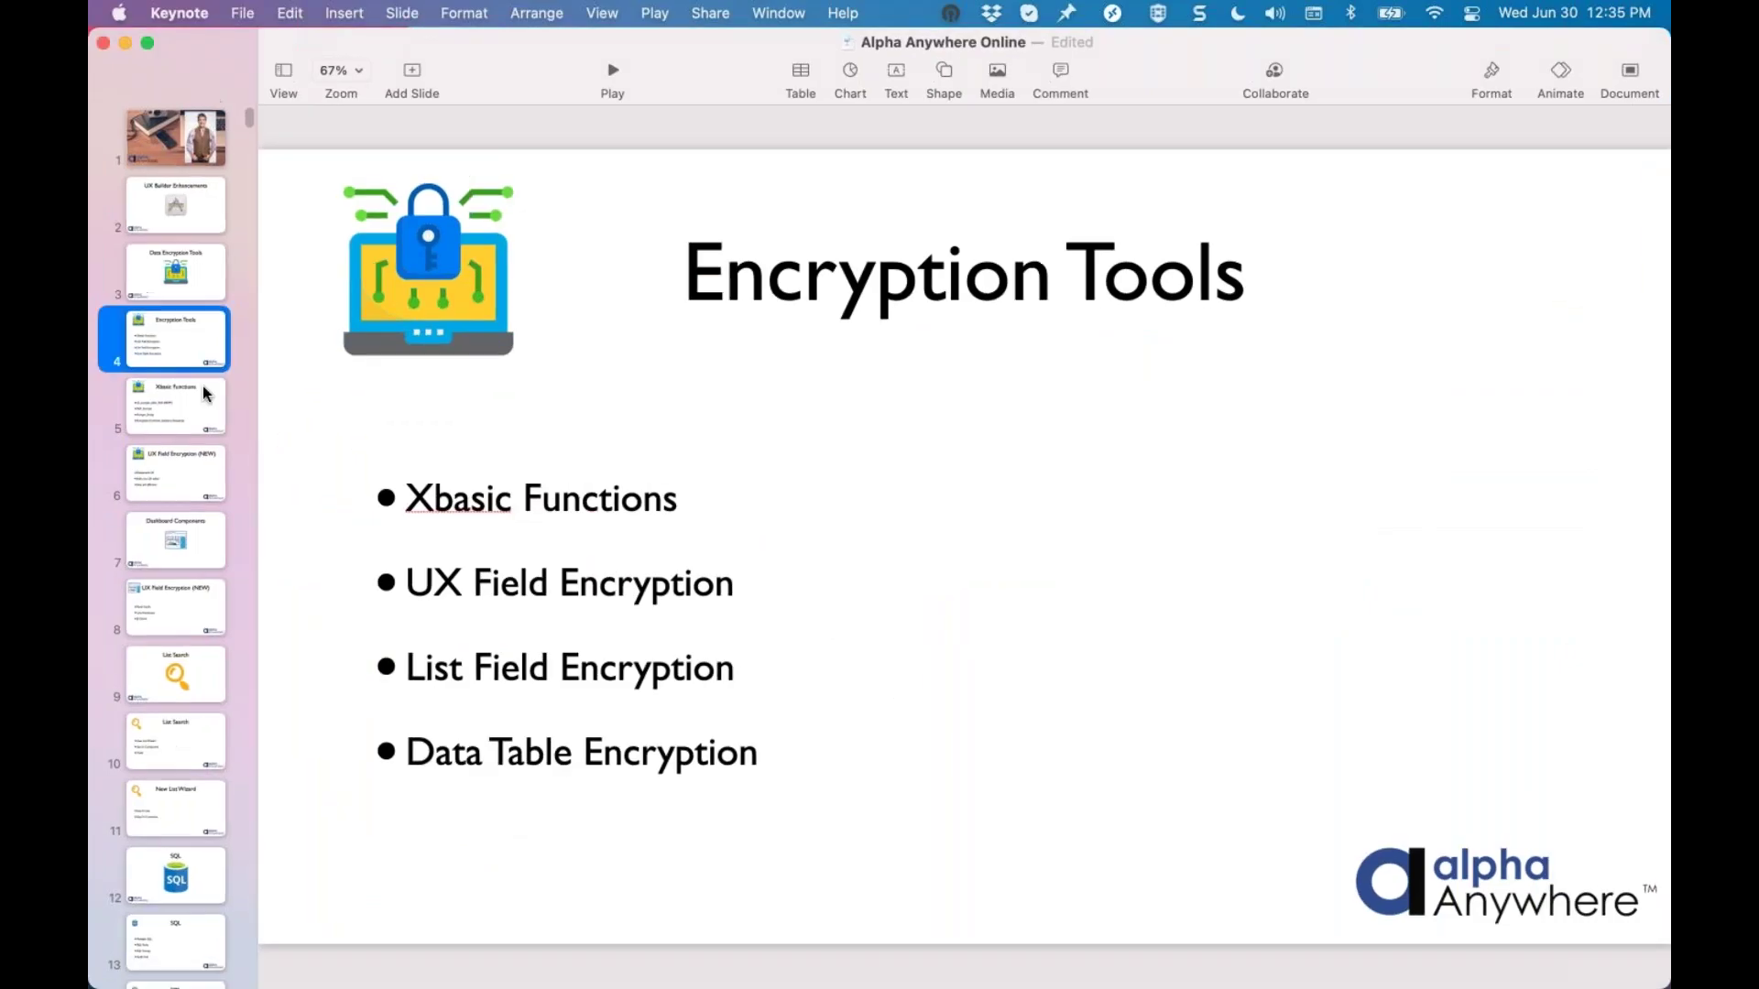
pyautogui.click(204, 419)
pyautogui.click(192, 531)
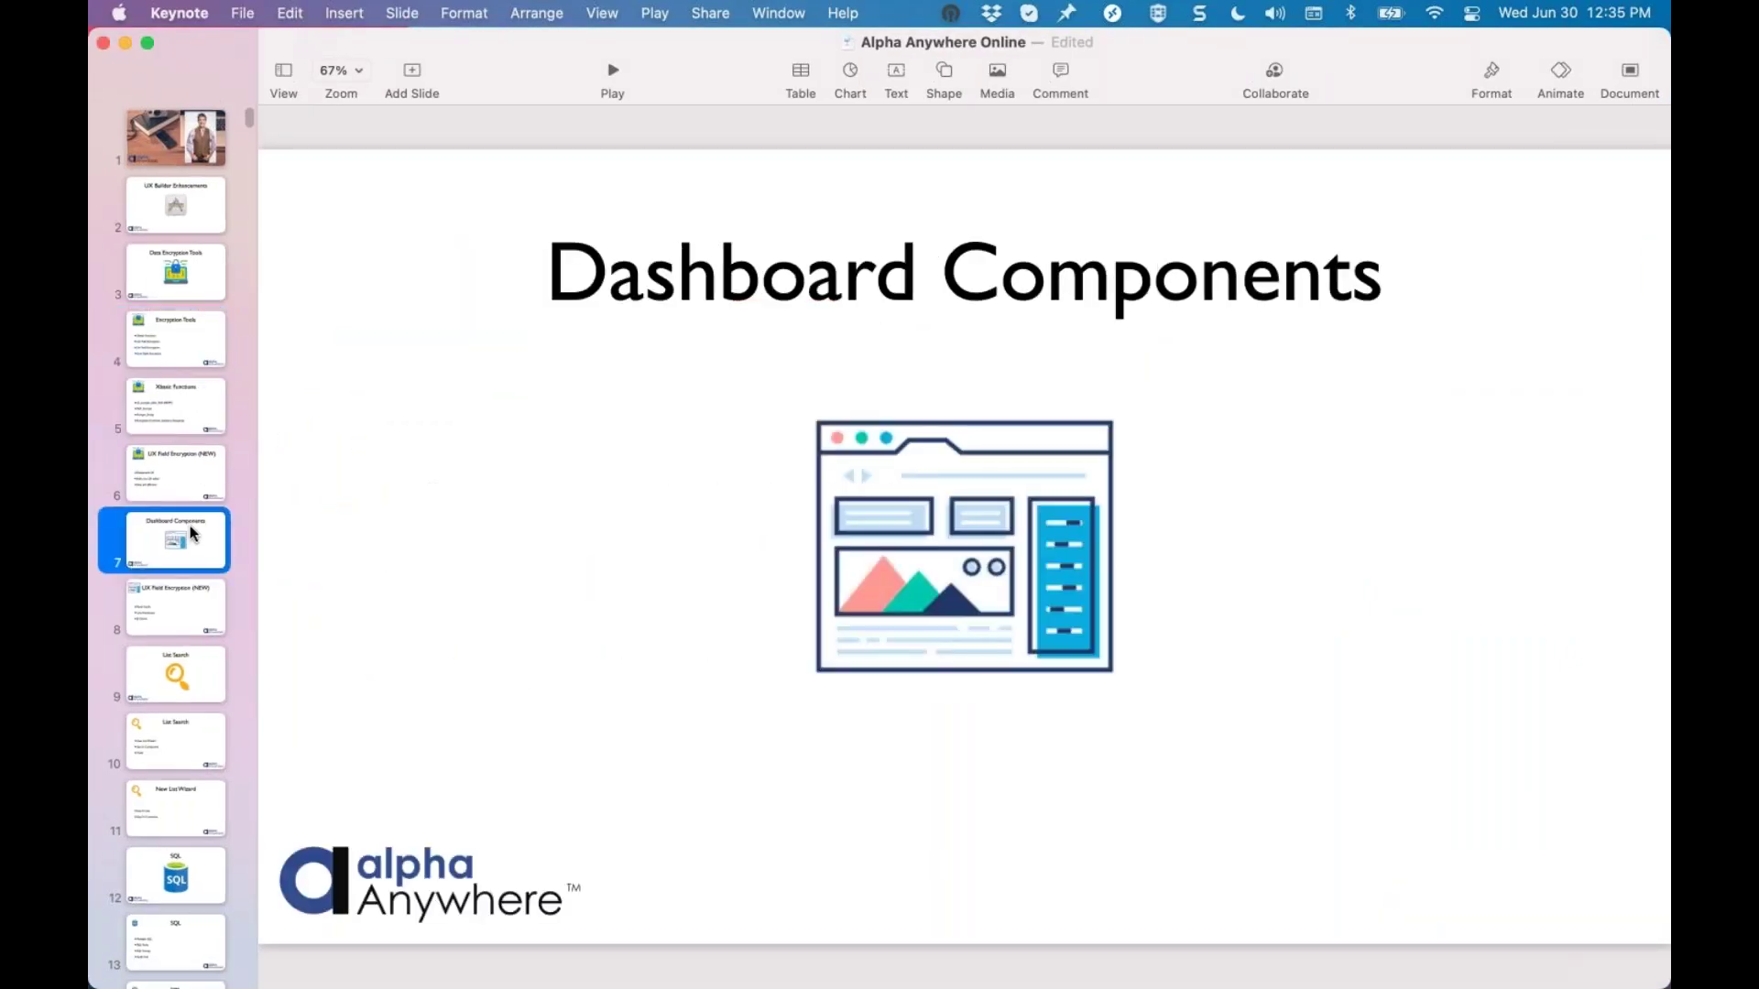